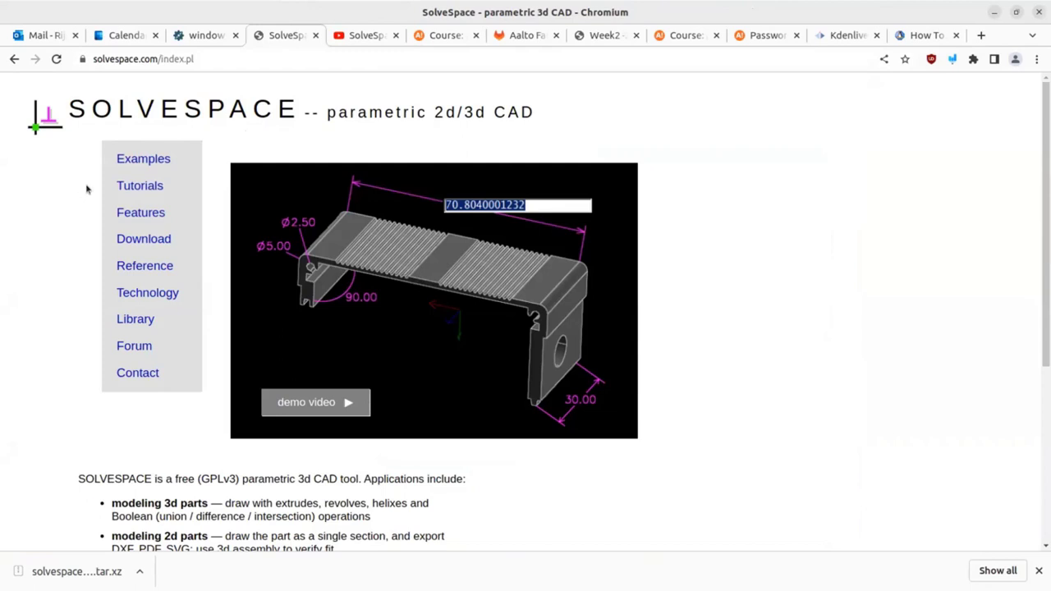
- Open the SolveSpace examples page and examine the angle-iron stand and the dimensioned collet drawing
click(144, 320)
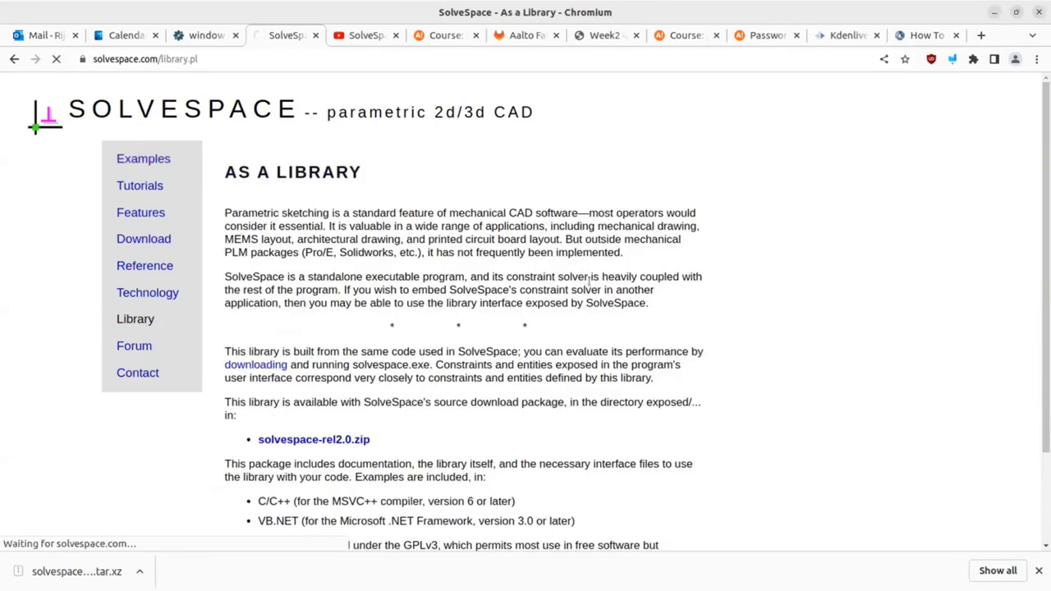
scroll(587, 280, down, 1)
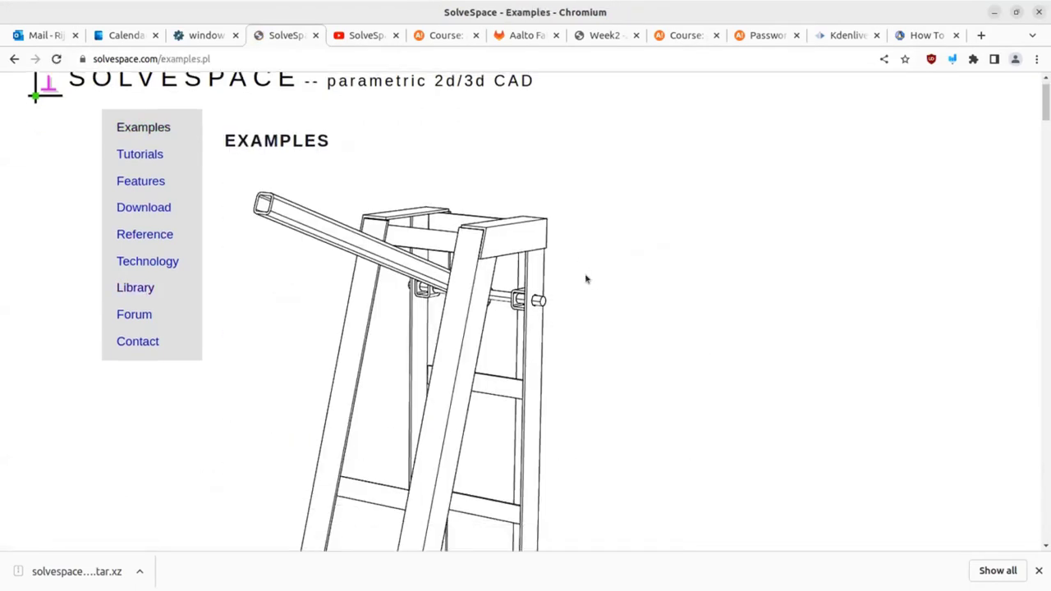
scroll(586, 279, down, 10)
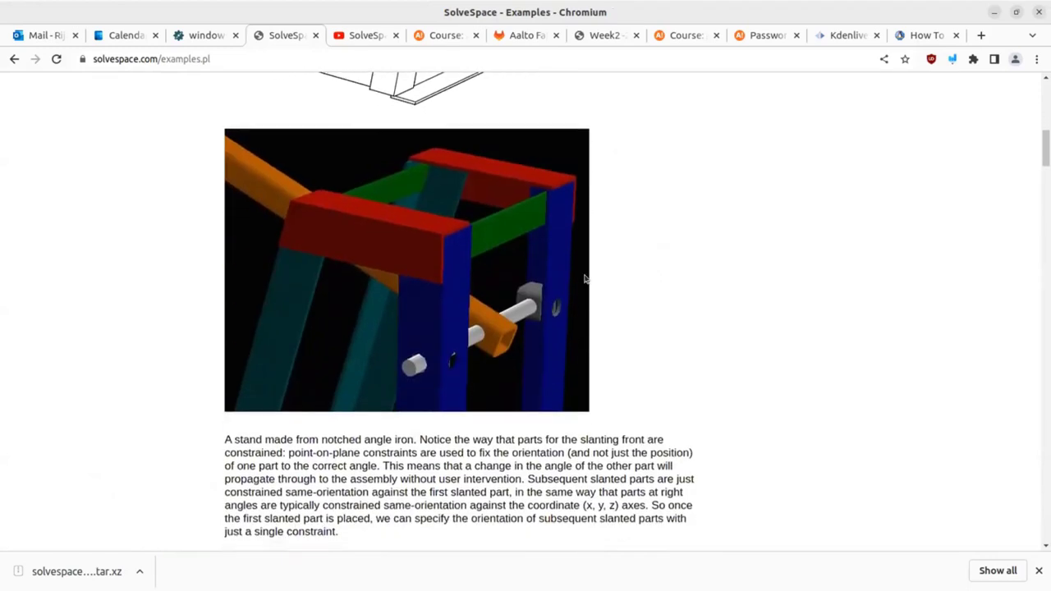
scroll(585, 280, down, 5)
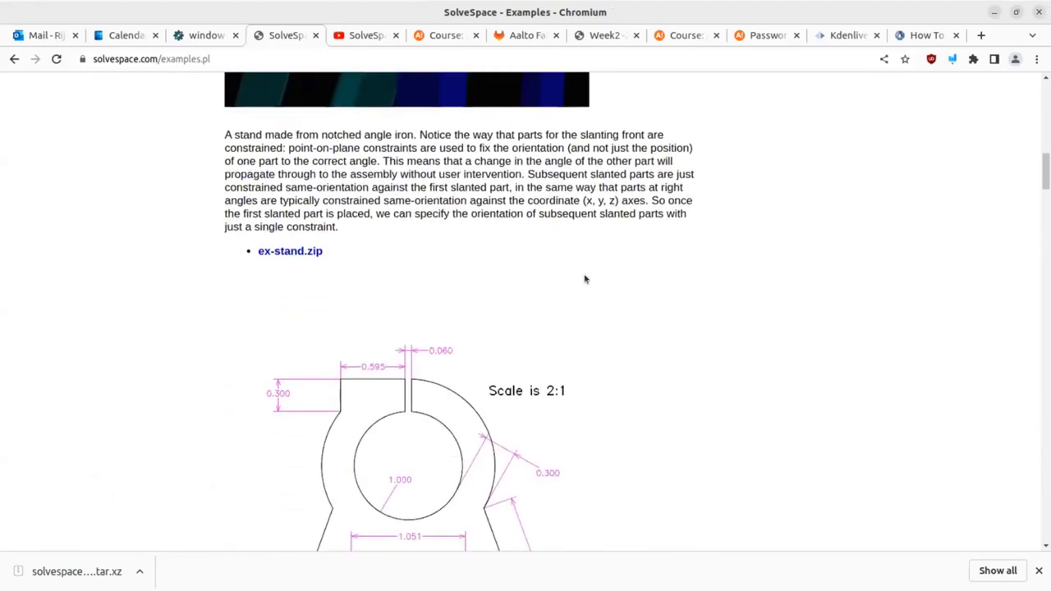
scroll(585, 279, down, 2)
scroll(586, 274, up, 2)
scroll(580, 279, down, 3)
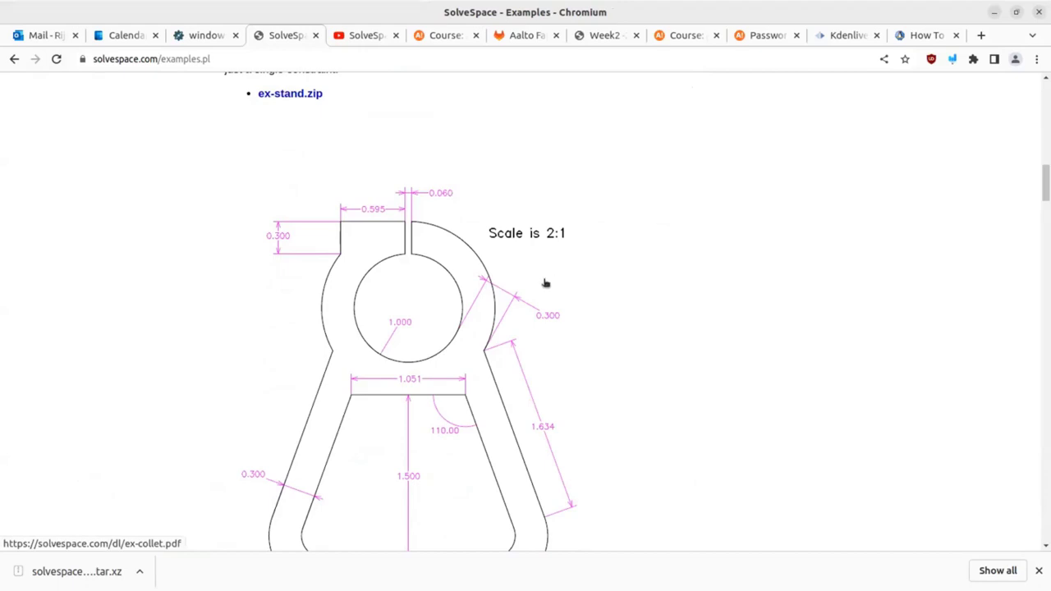
scroll(543, 283, down, 1)
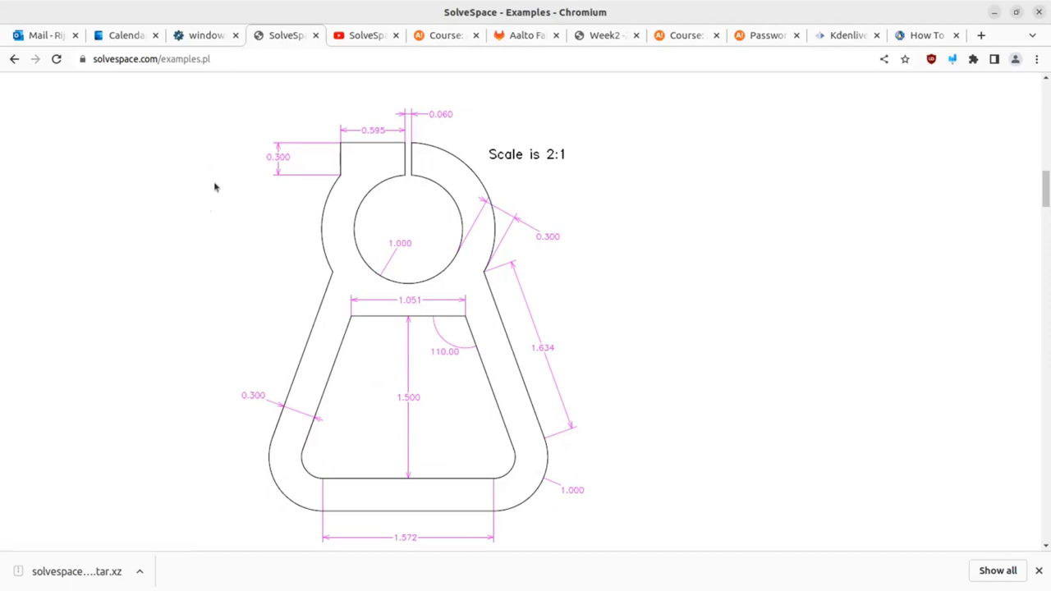
scroll(212, 179, down, 2)
scroll(214, 185, up, 2)
scroll(206, 261, down, 10)
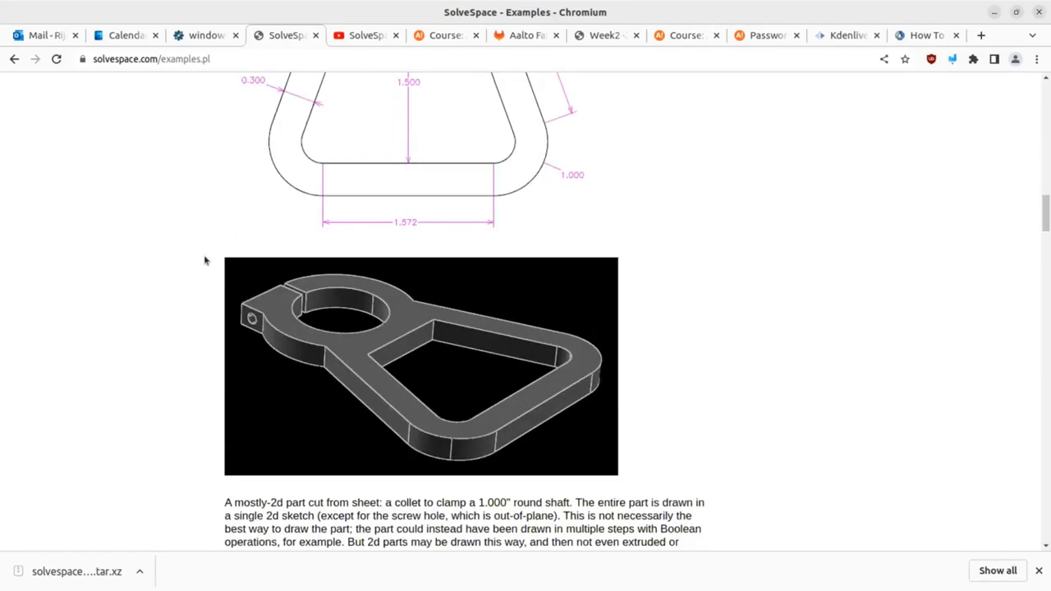
- Look through the remaining examples, including the ball mill, the circuit-board case, Chebyshev's linkage and the isometric view construction
scroll(205, 262, down, 10)
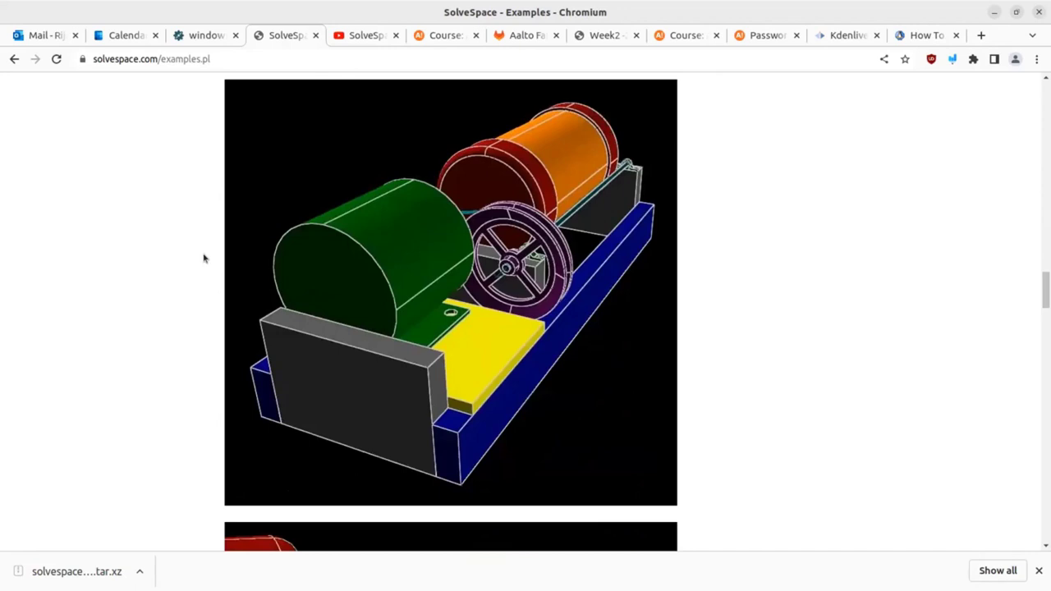
scroll(206, 259, down, 8)
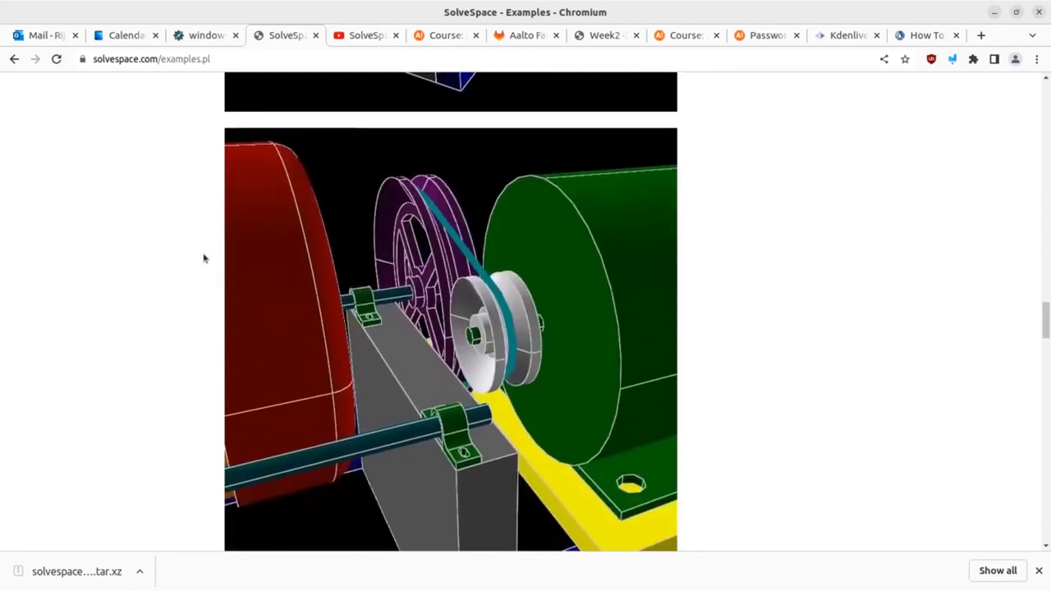
scroll(460, 358, down, 15)
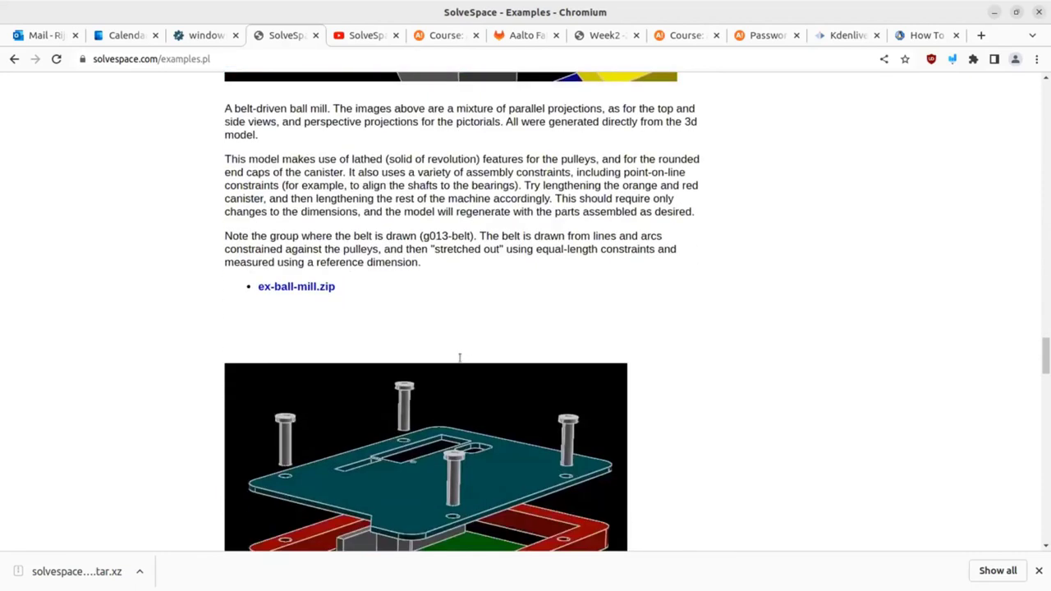
scroll(460, 358, down, 4)
scroll(460, 358, up, 5)
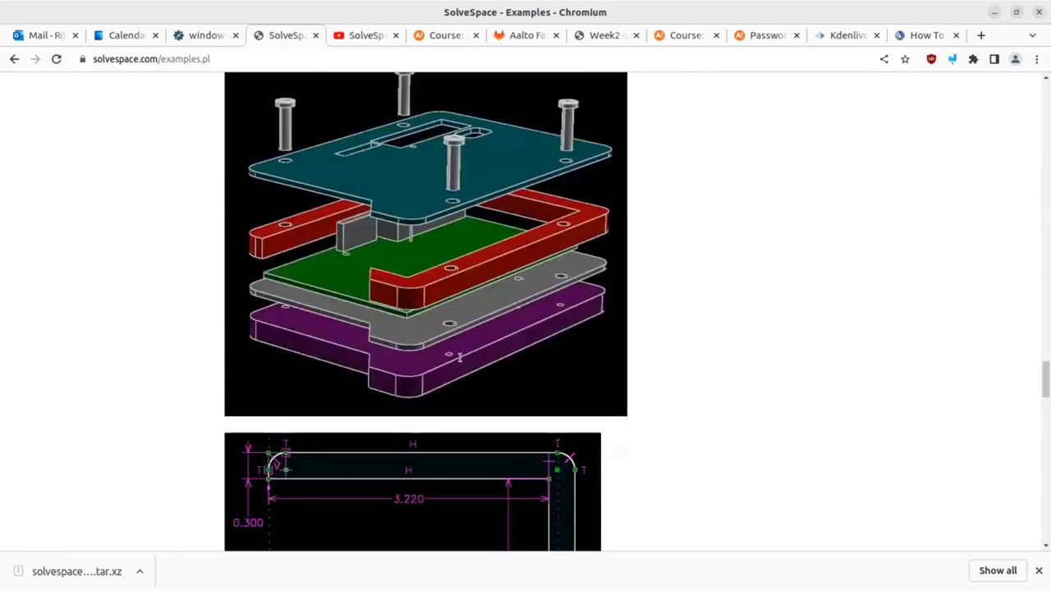
scroll(460, 359, down, 1)
scroll(460, 359, up, 1)
scroll(465, 360, up, 2)
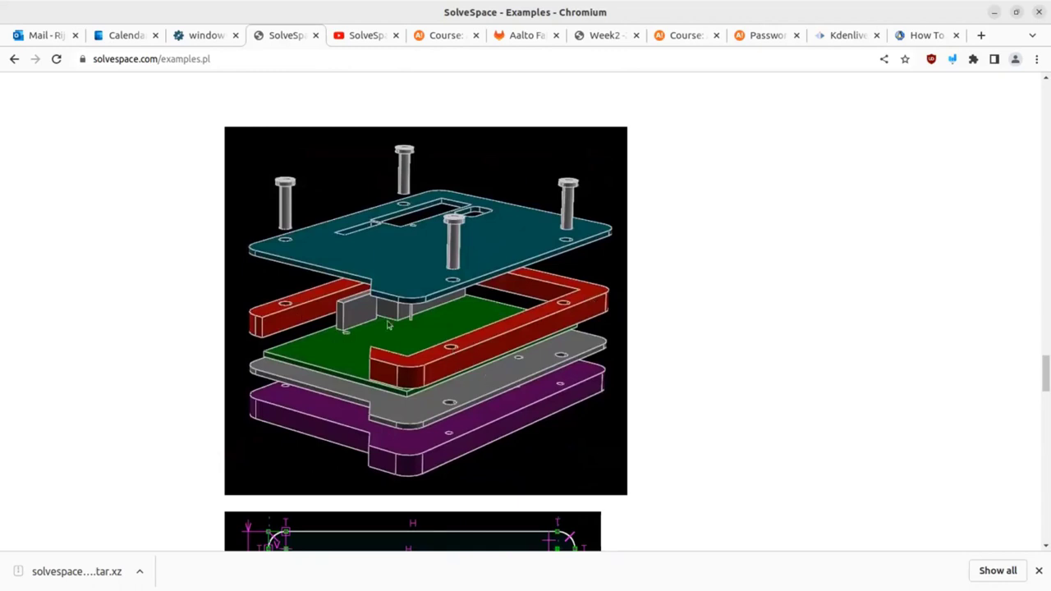
scroll(305, 295, down, 13)
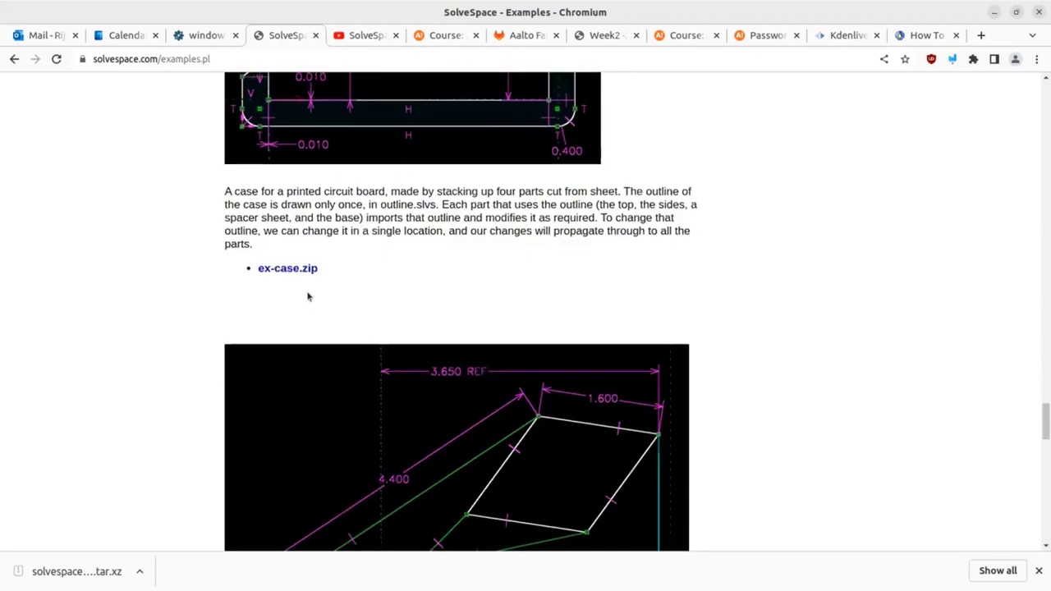
scroll(308, 297, down, 20)
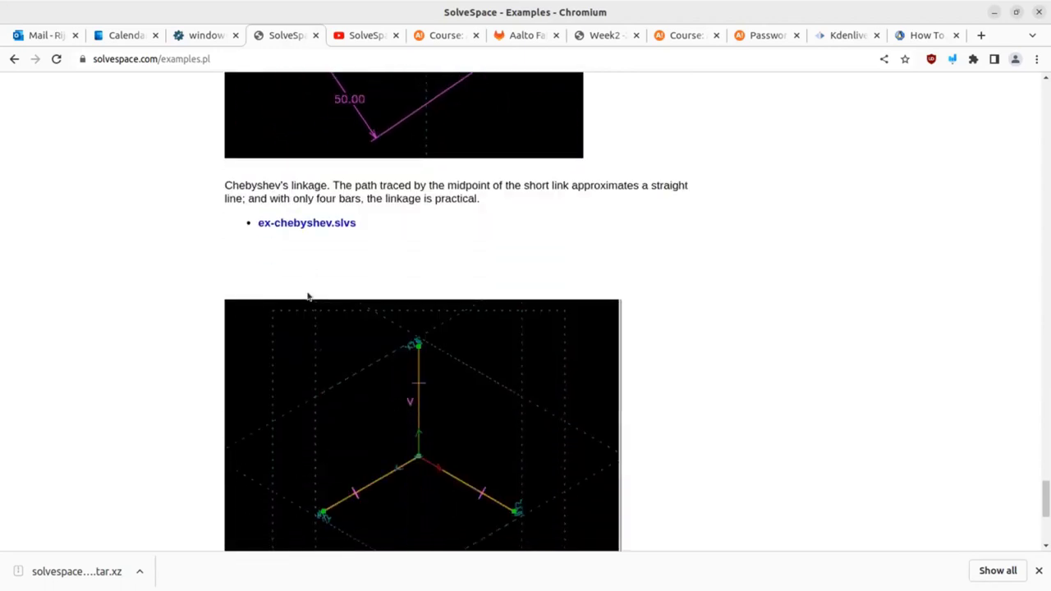
scroll(308, 297, down, 7)
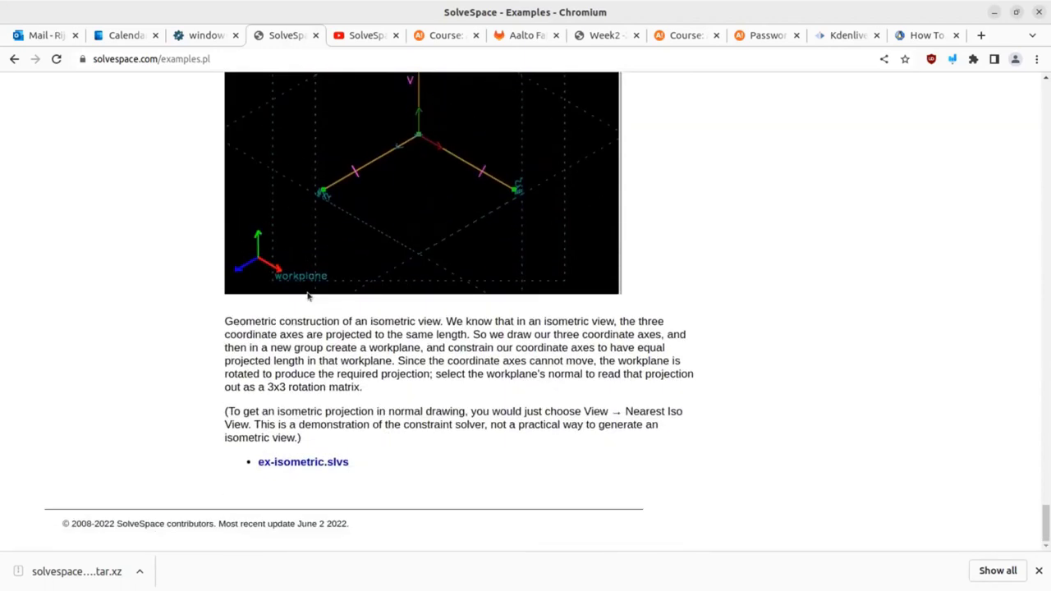
scroll(308, 297, up, 20)
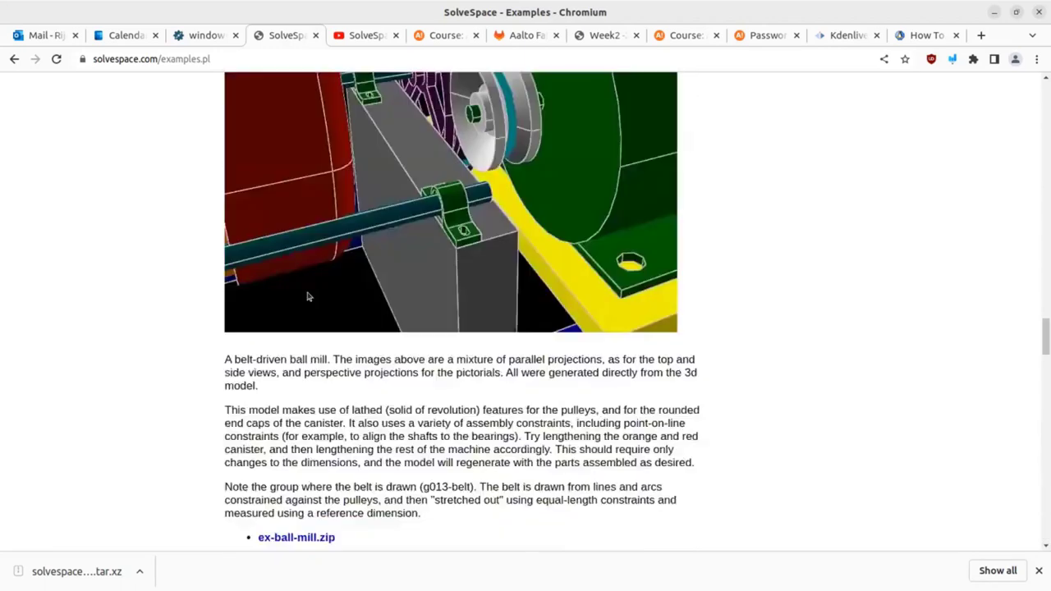
scroll(308, 296, up, 20)
scroll(344, 291, up, 20)
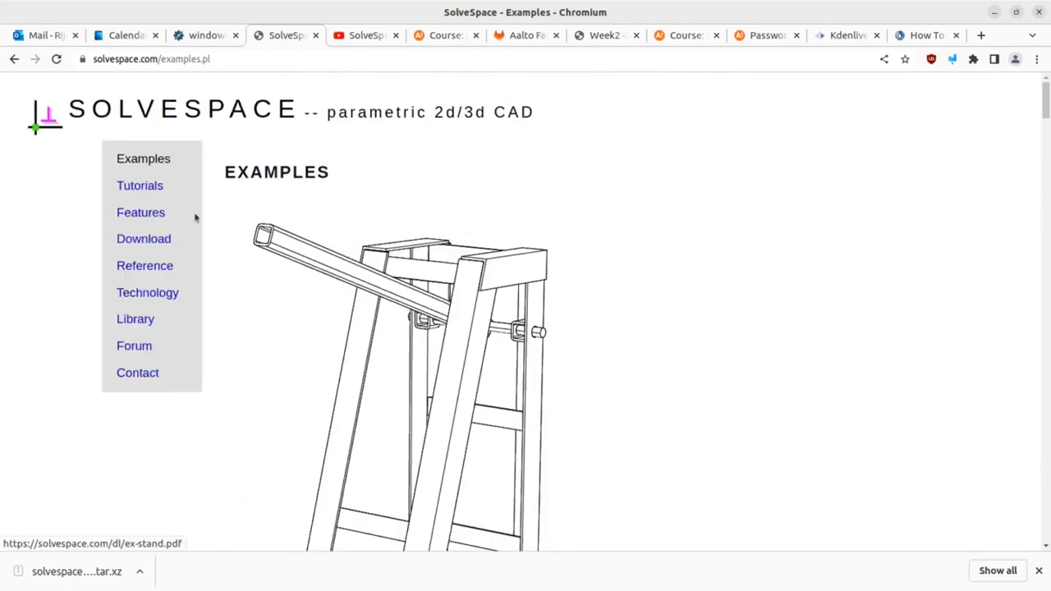
- Open the tutorials page and look through the introductory, assembly and video tutorials
click(149, 187)
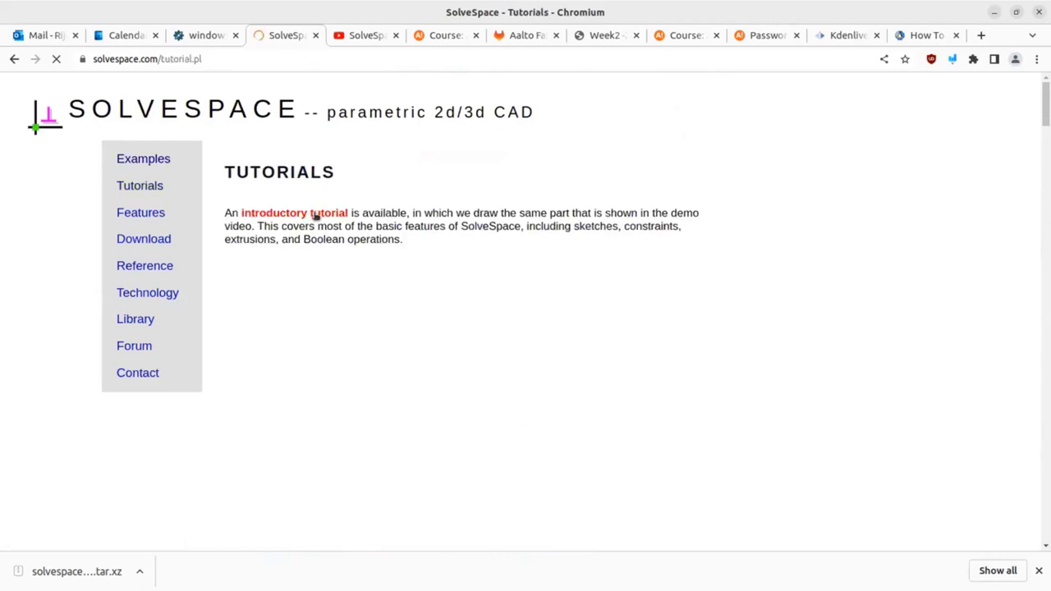
scroll(394, 206, down, 10)
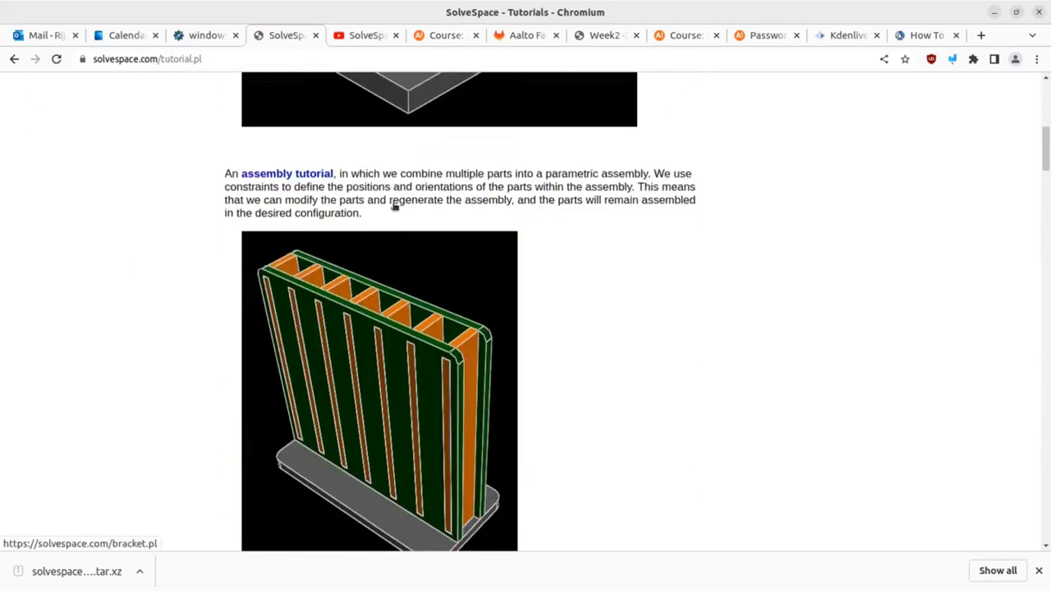
scroll(395, 206, down, 15)
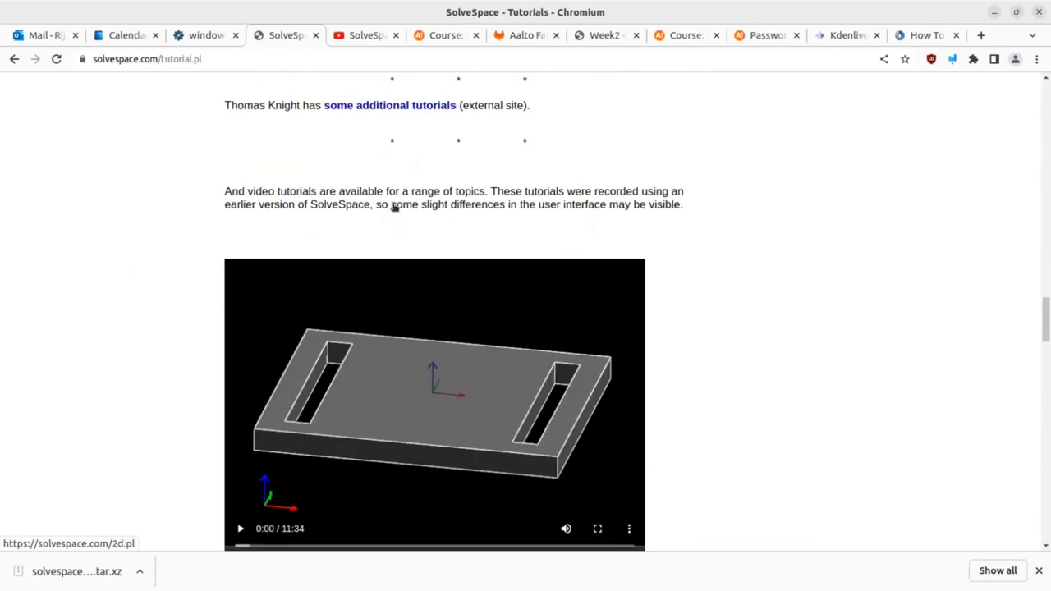
scroll(394, 206, up, 20)
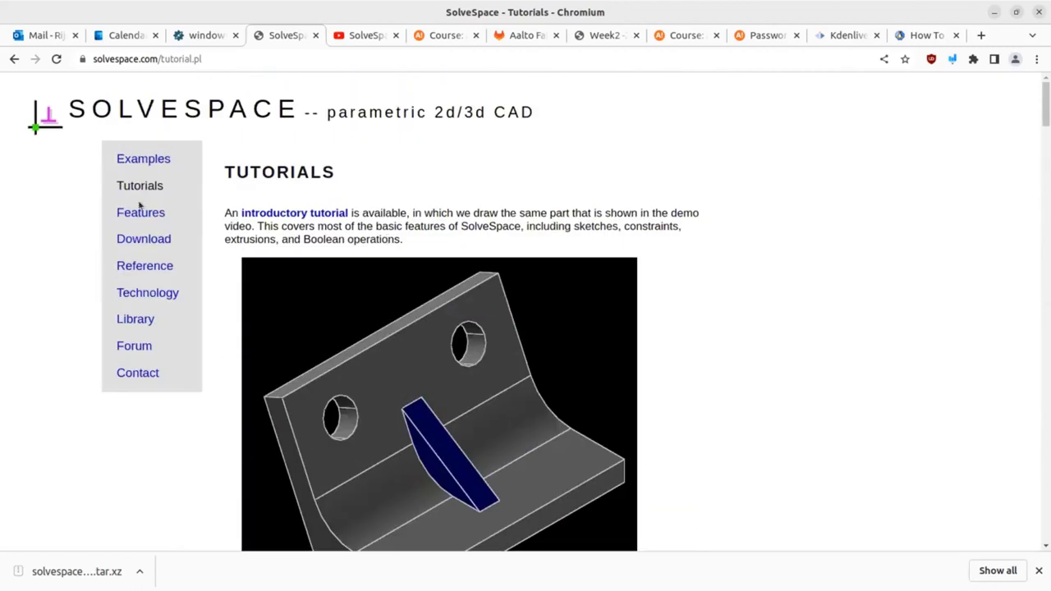
- Open the reference manual and look through its sections on sketch entities and automatic constraints
click(141, 212)
click(134, 267)
scroll(319, 286, down, 8)
scroll(319, 287, up, 7)
scroll(321, 304, down, 12)
scroll(320, 306, down, 15)
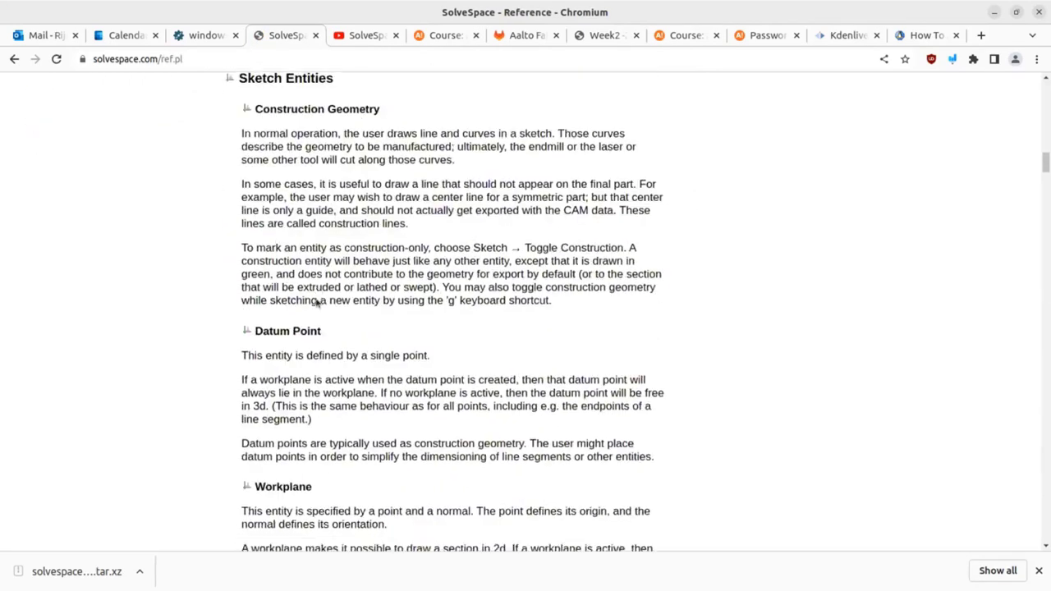
scroll(319, 302, down, 12)
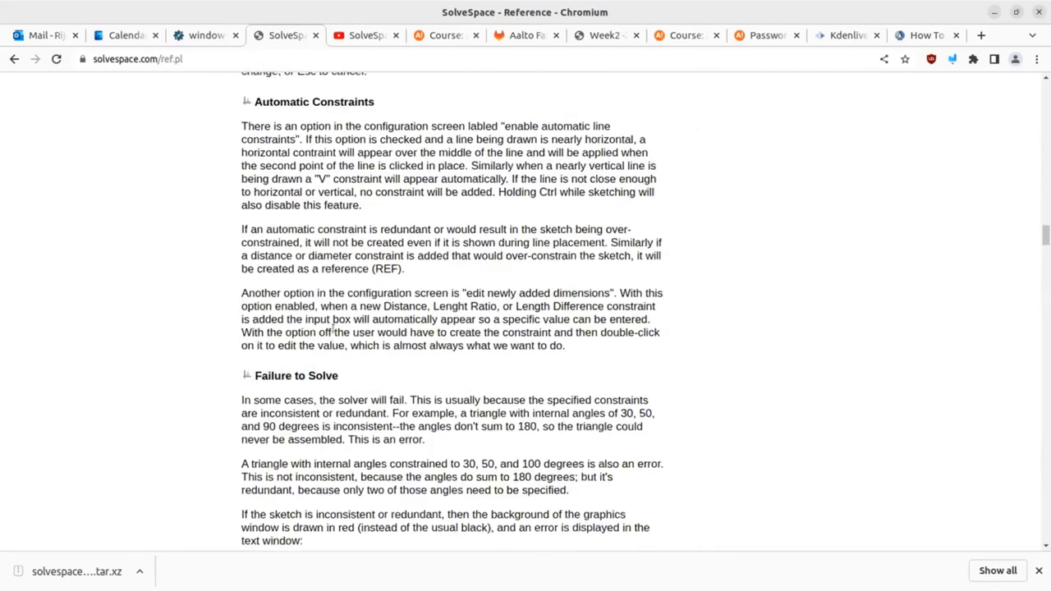
scroll(1009, 307, up, 13)
drag(1045, 217, 1046, 89)
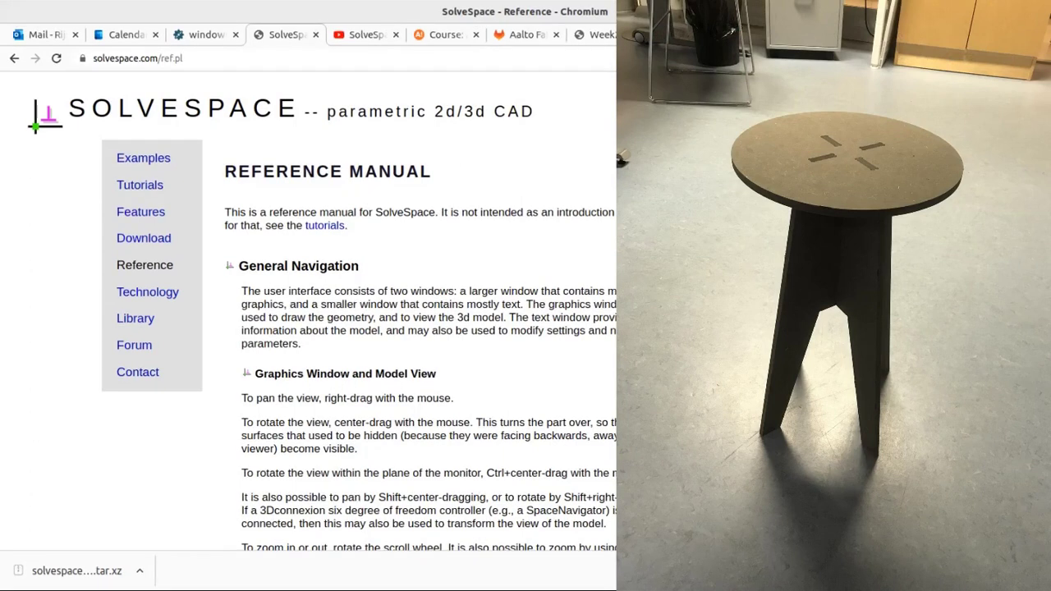
- Open the 3.1 stable release from the download page and view its downloadable assets on GitHub
click(144, 238)
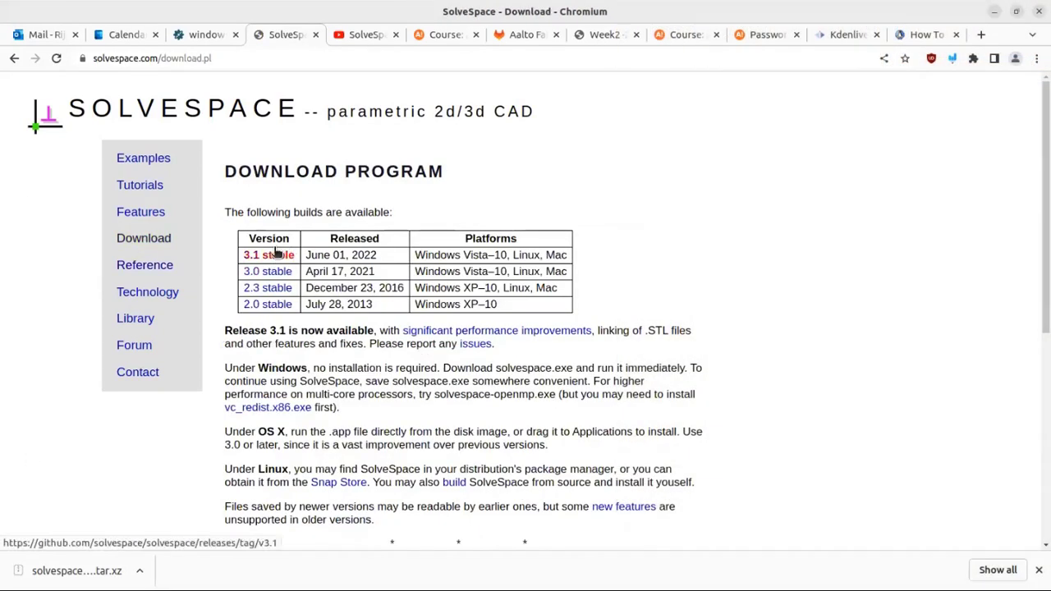
click(279, 257)
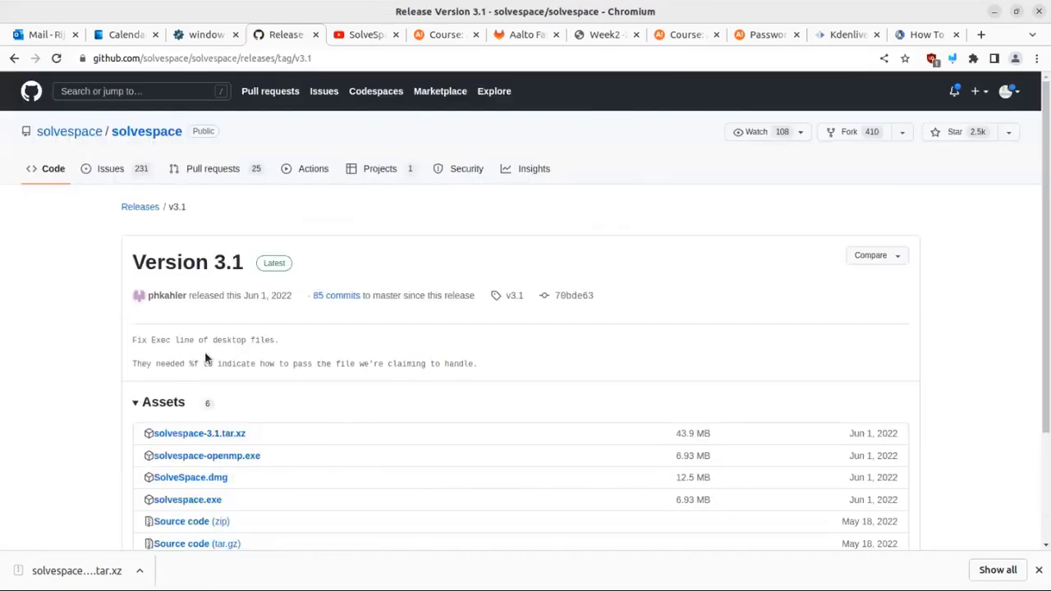
scroll(226, 342, down, 2)
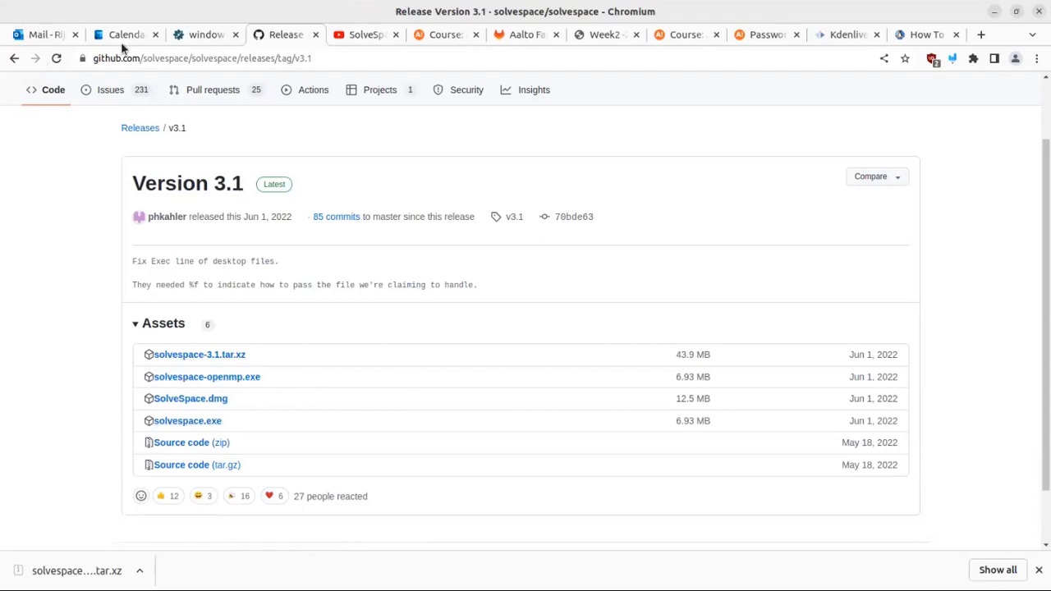
- Return to the SolveSpace download page and read the Windows, OS X and Linux installation notes and the quick start
click(15, 59)
scroll(352, 265, down, 8)
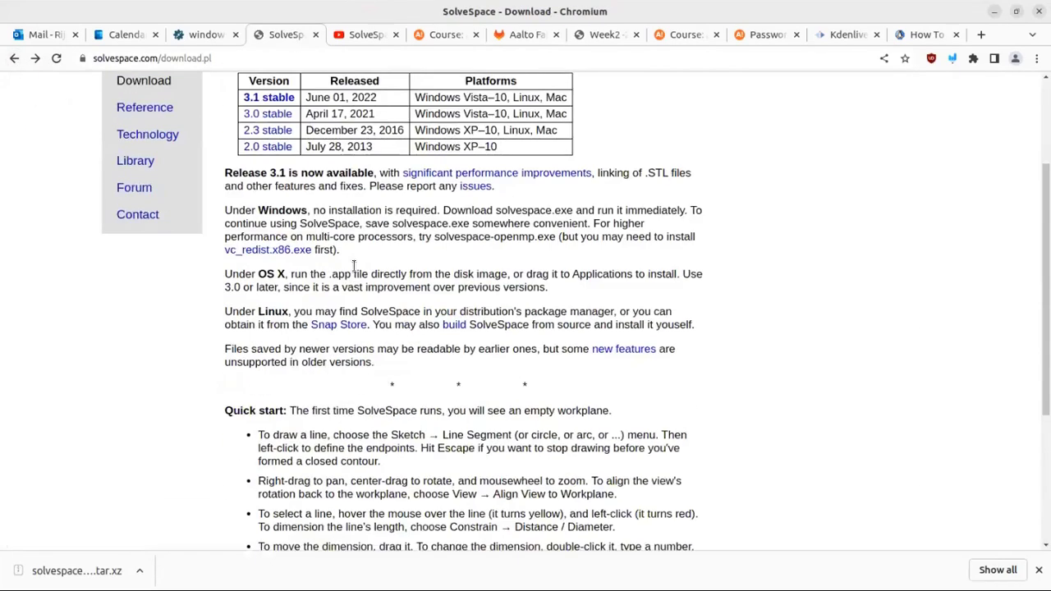
scroll(355, 266, up, 5)
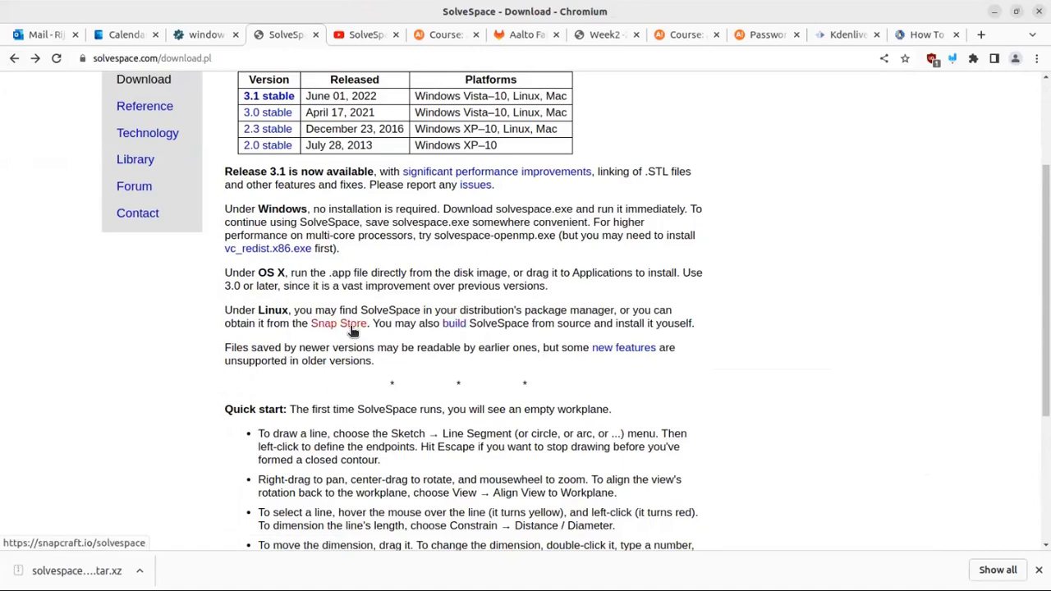
scroll(345, 355, down, 1)
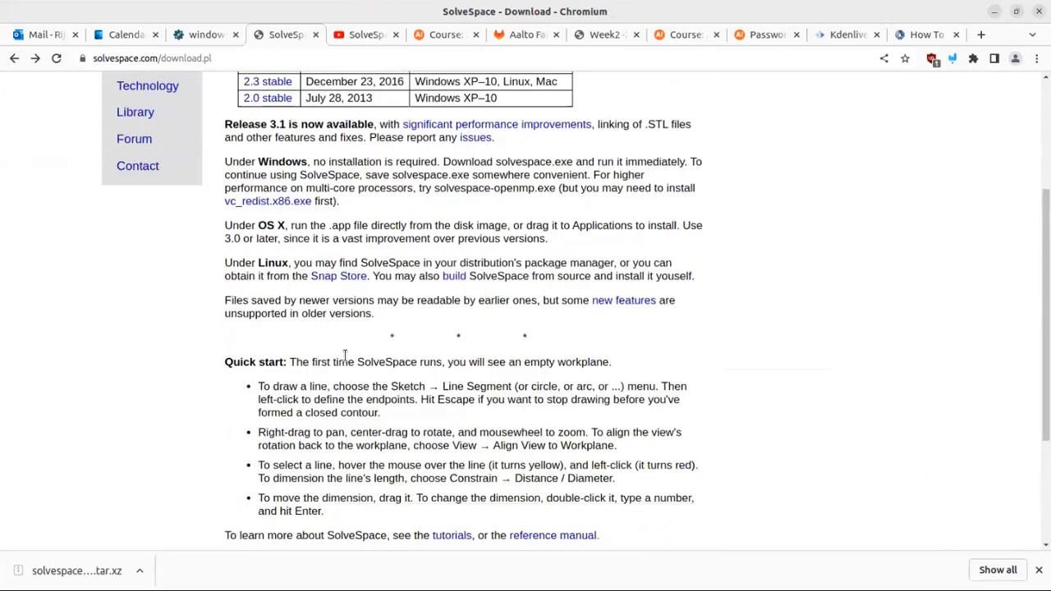
scroll(345, 355, down, 2)
scroll(341, 320, down, 2)
scroll(341, 322, up, 6)
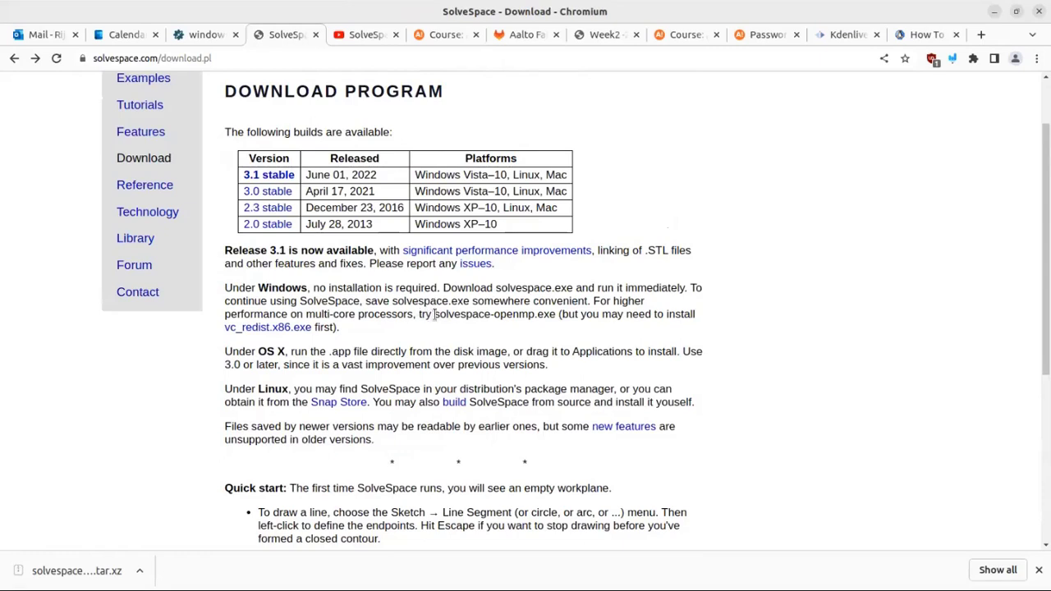
- Switch to the terminal, launch SolveSpace with the solvespace command and reposition the Property Browser window beside the sketch origin
key(alt+Tab)
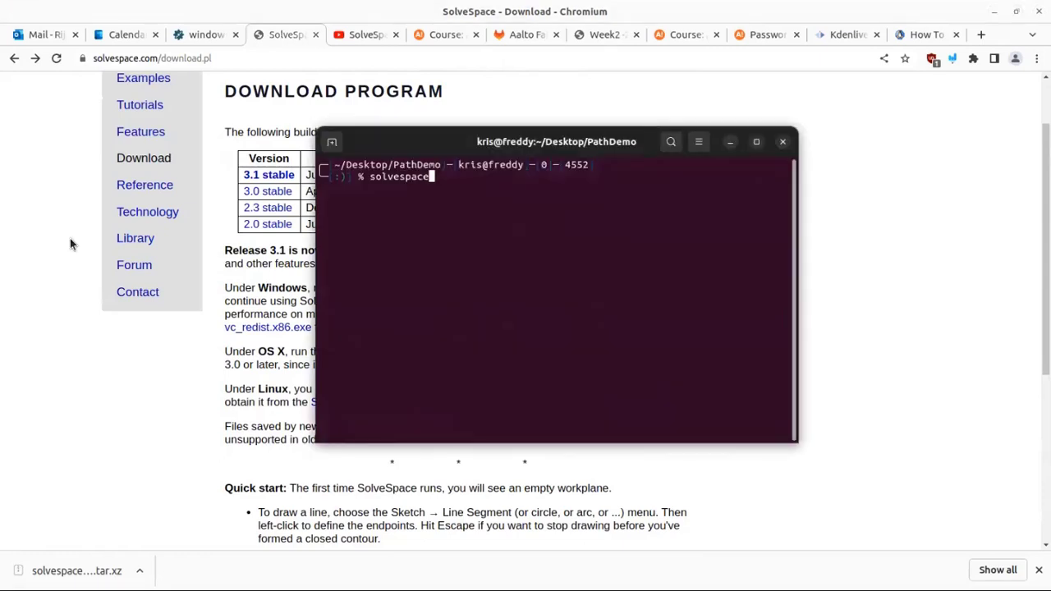
key(Return)
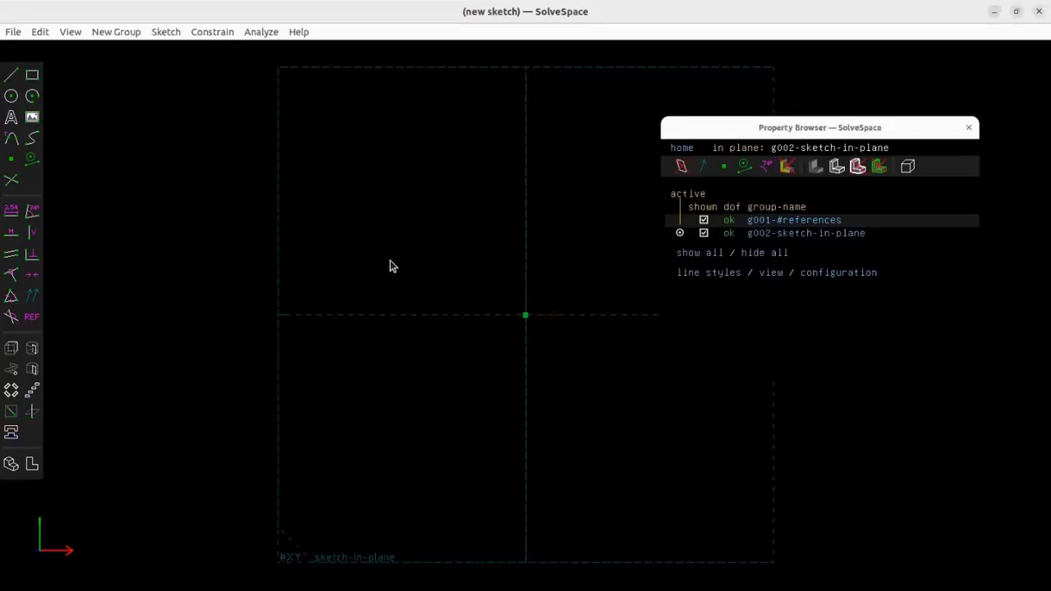
drag(814, 128, 818, 120)
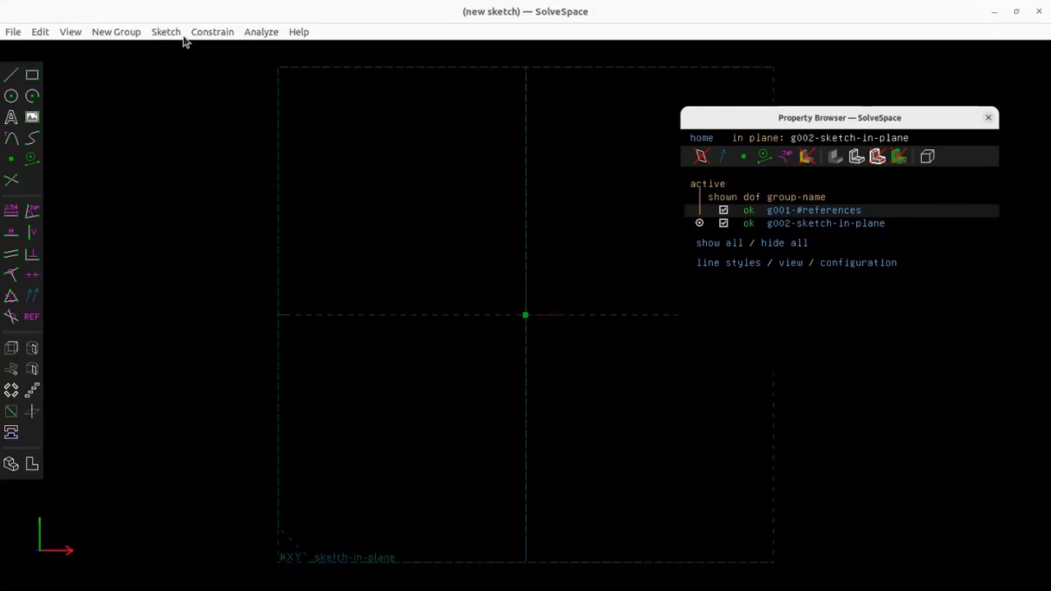
mouse_move(436, 460)
right_down()
mouse_move(436, 266)
mouse_move(432, 312)
mouse_move(384, 303)
mouse_move(397, 300)
mouse_move(399, 285)
mouse_move(493, 288)
mouse_move(474, 296)
mouse_move(471, 345)
right_up()
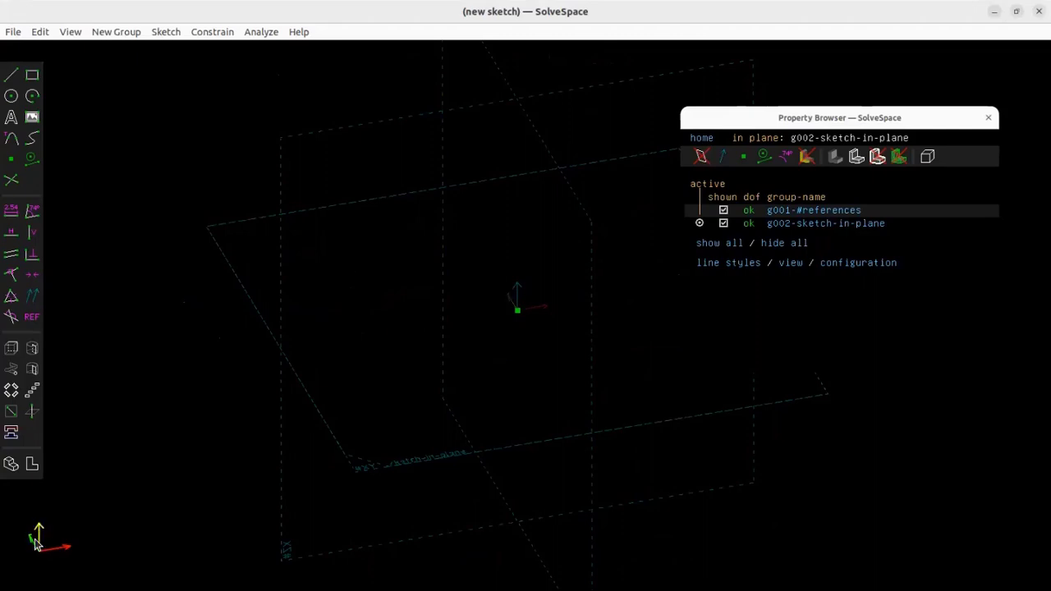
- Orbit the empty sketch and switch between the nearest isometric and orthographic views, finishing face-on to the XY sketch plane
mouse_move(169, 537)
middle_down()
mouse_move(192, 505)
mouse_move(156, 501)
mouse_move(195, 274)
mouse_move(390, 328)
middle_up()
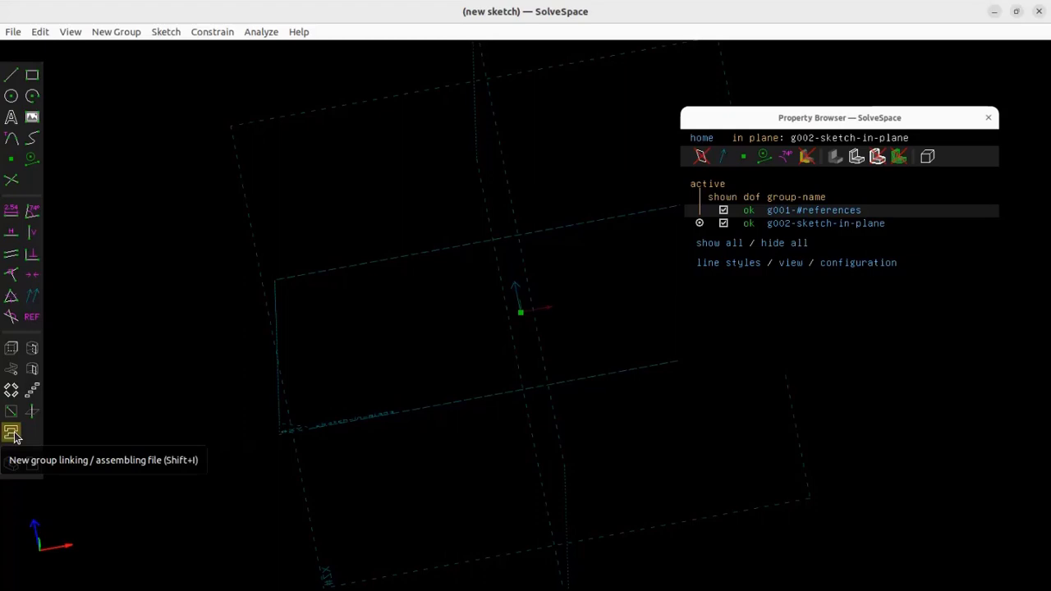
click(10, 467)
click(32, 465)
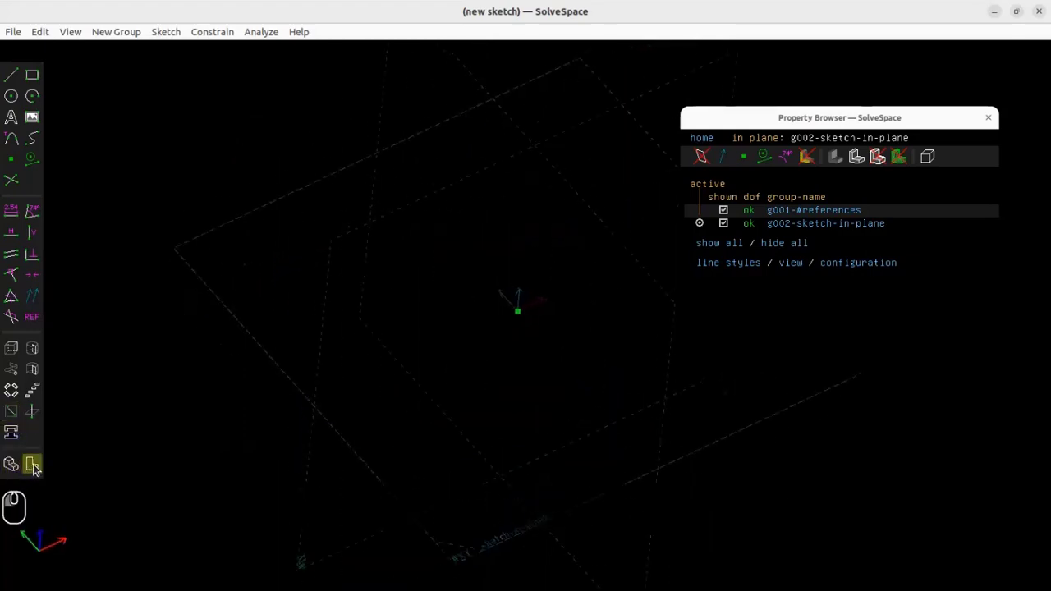
click(9, 465)
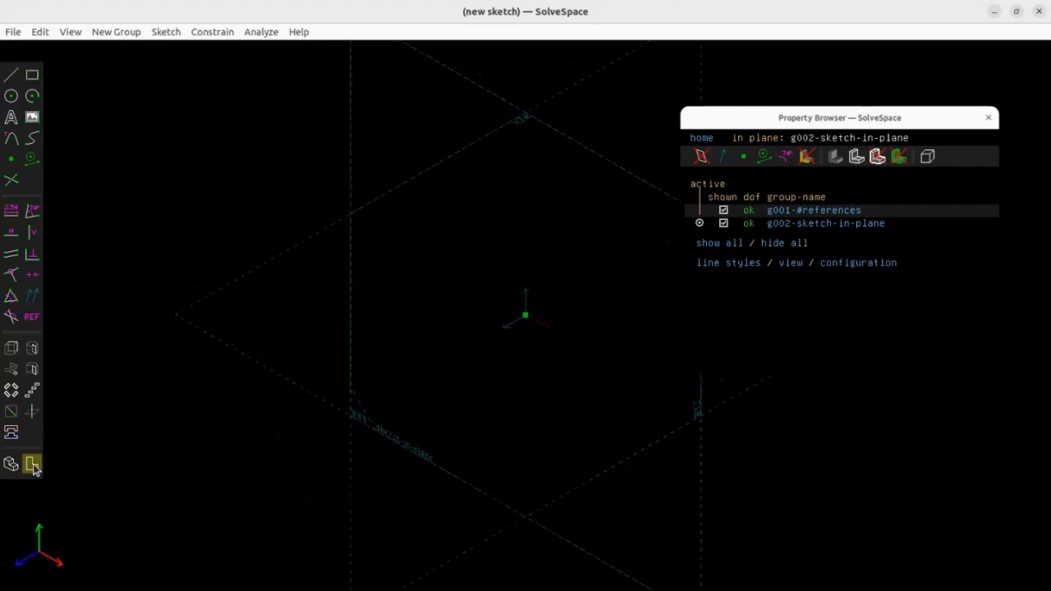
click(32, 464)
click(10, 464)
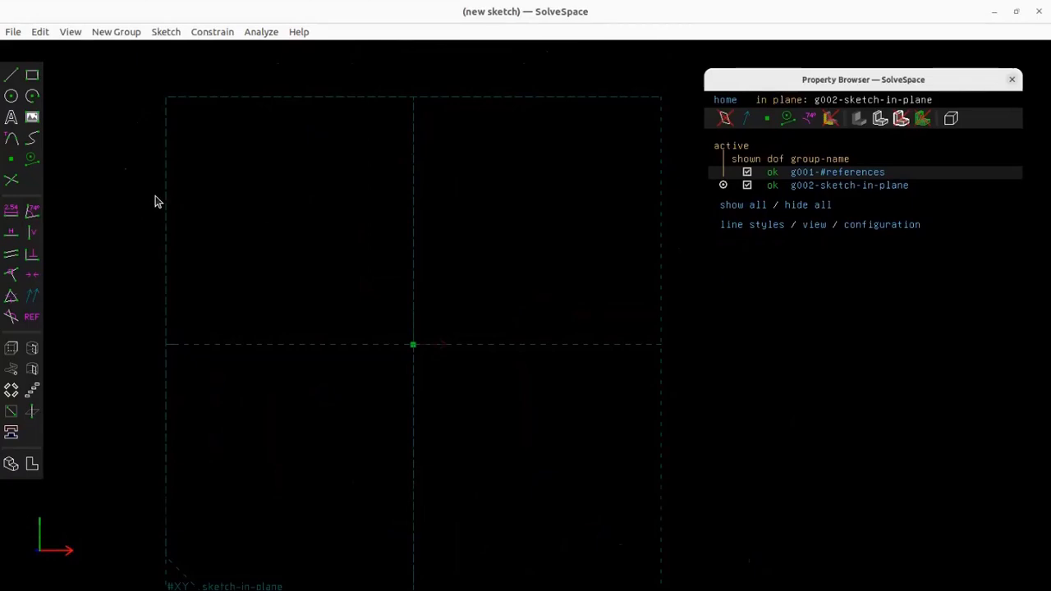
- Draw a closed six-sided contour of connected line segments around the origin, with a short top edge about 15 long and a slanted leg
click(11, 74)
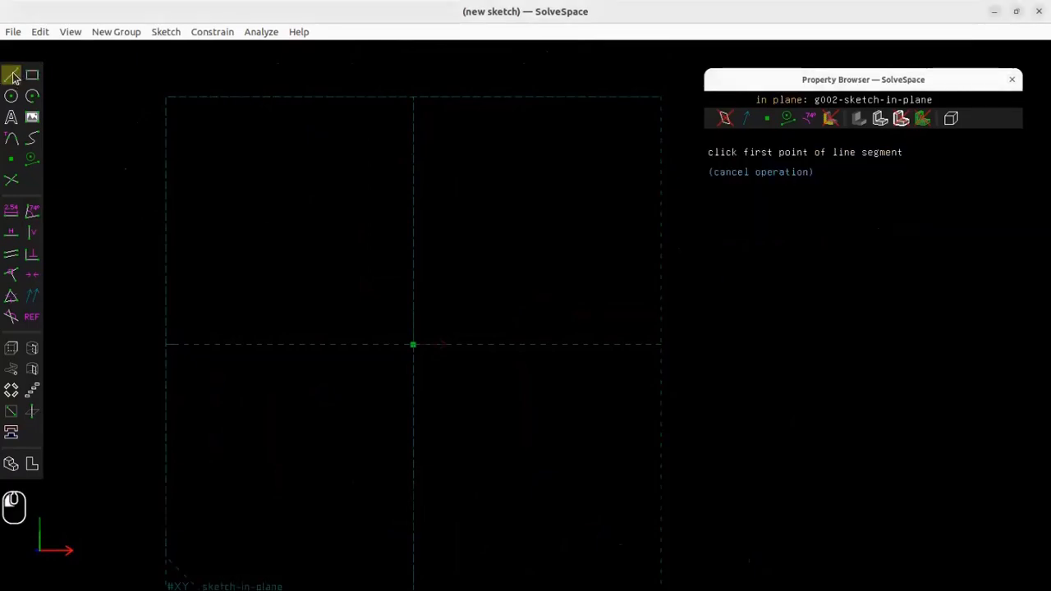
click(412, 154)
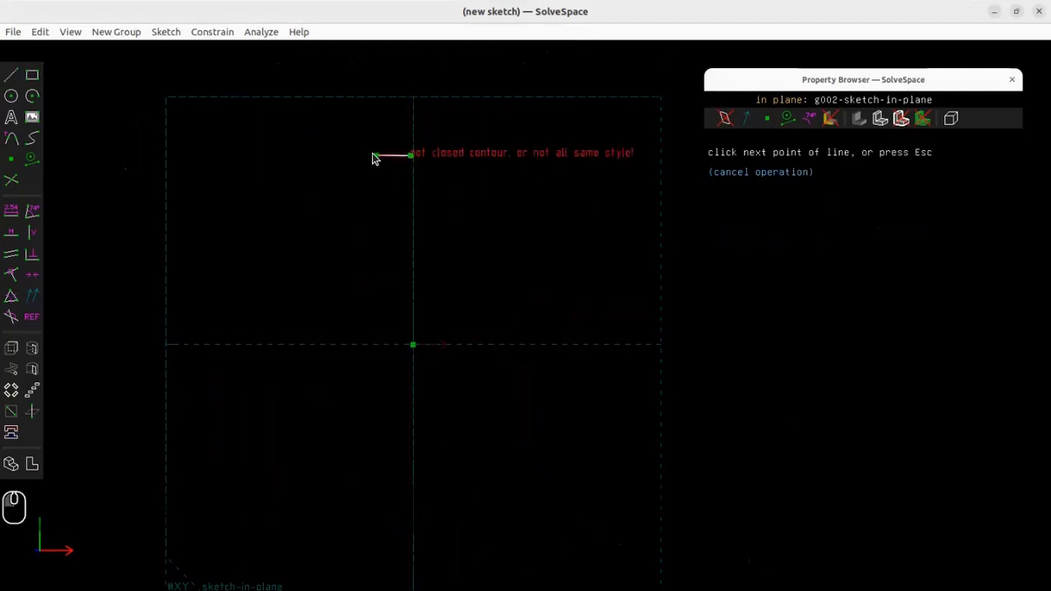
click(362, 147)
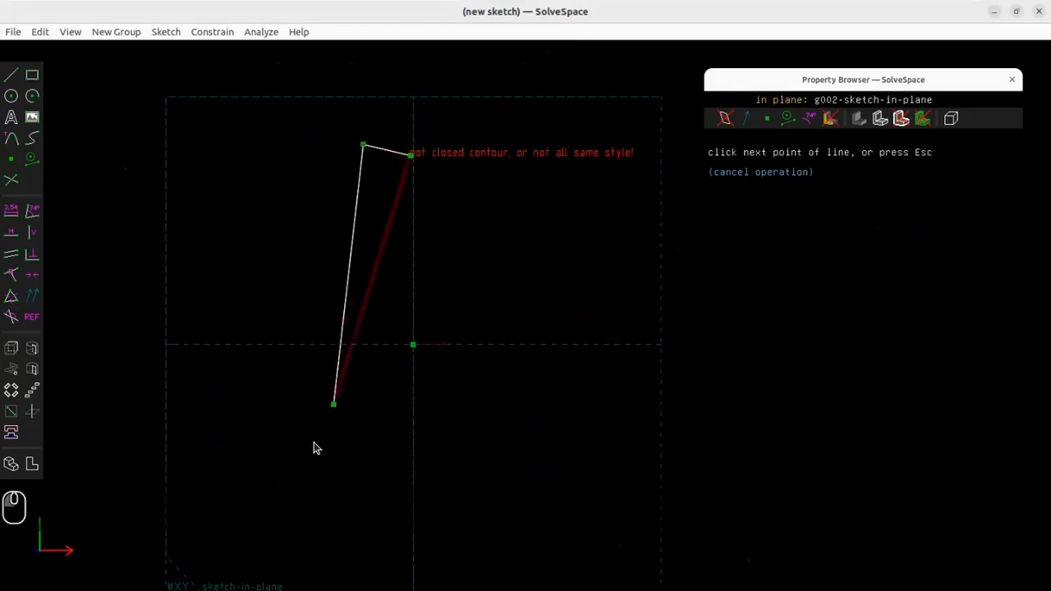
click(259, 522)
click(308, 520)
click(372, 362)
click(433, 366)
click(412, 155)
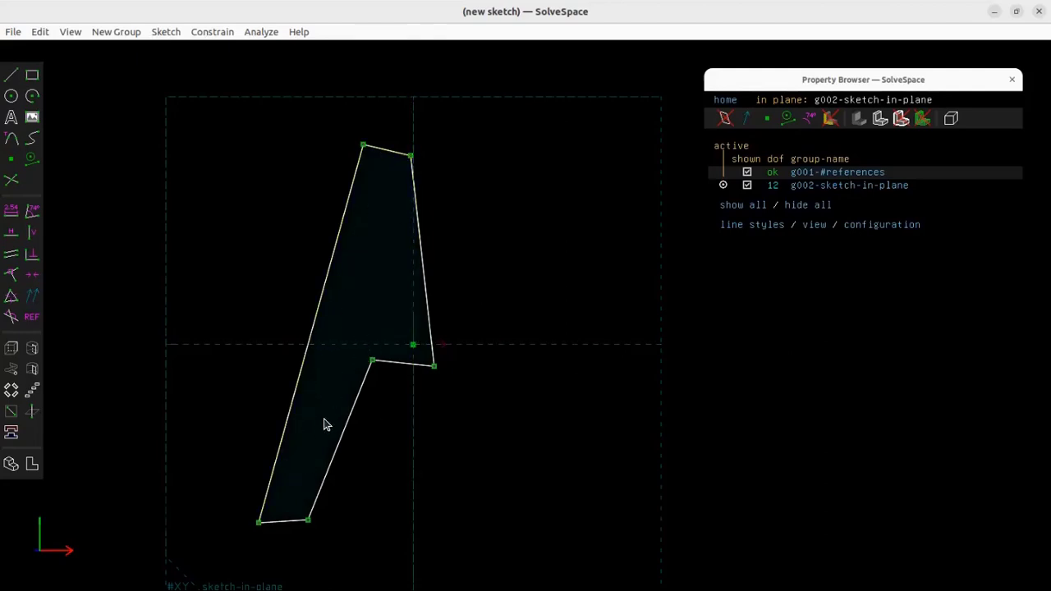
- Inspect the properties of the contour's top edge and long slanted edge, including the angle between them
click(375, 151)
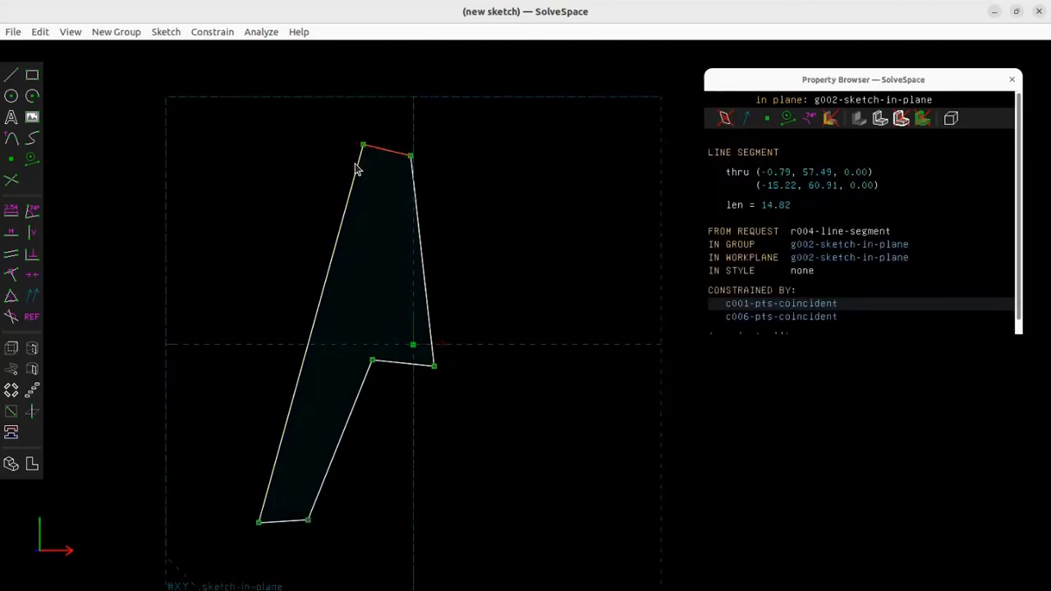
click(378, 176)
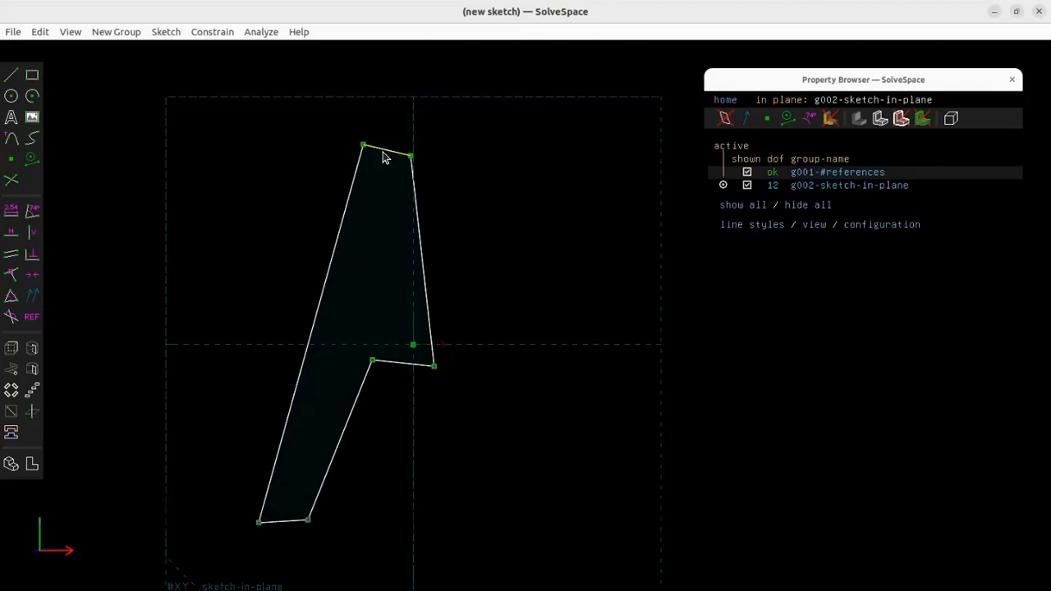
click(384, 157)
click(353, 190)
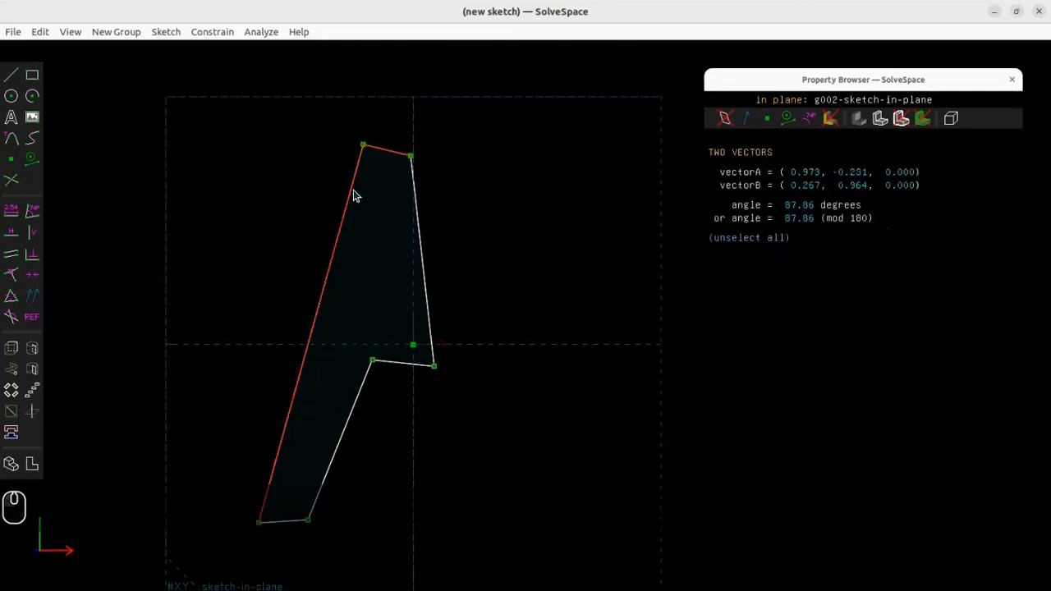
click(380, 162)
click(380, 158)
click(354, 181)
click(390, 182)
click(387, 150)
click(363, 145)
click(357, 170)
click(362, 211)
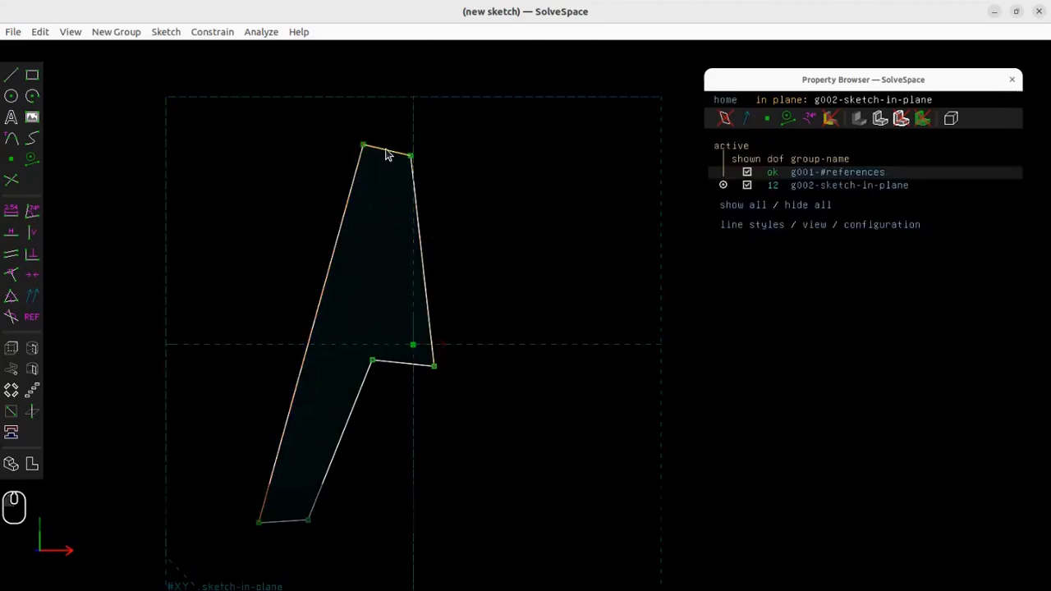
- Constrain the contour's short top edge to horizontal and move its end points to lengthen the edge
click(388, 153)
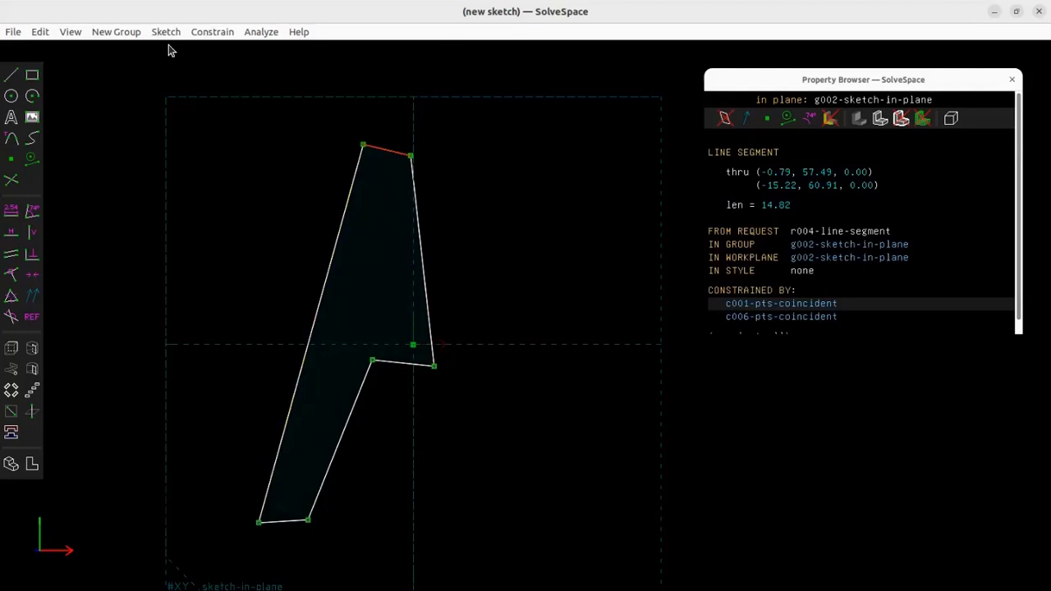
click(198, 33)
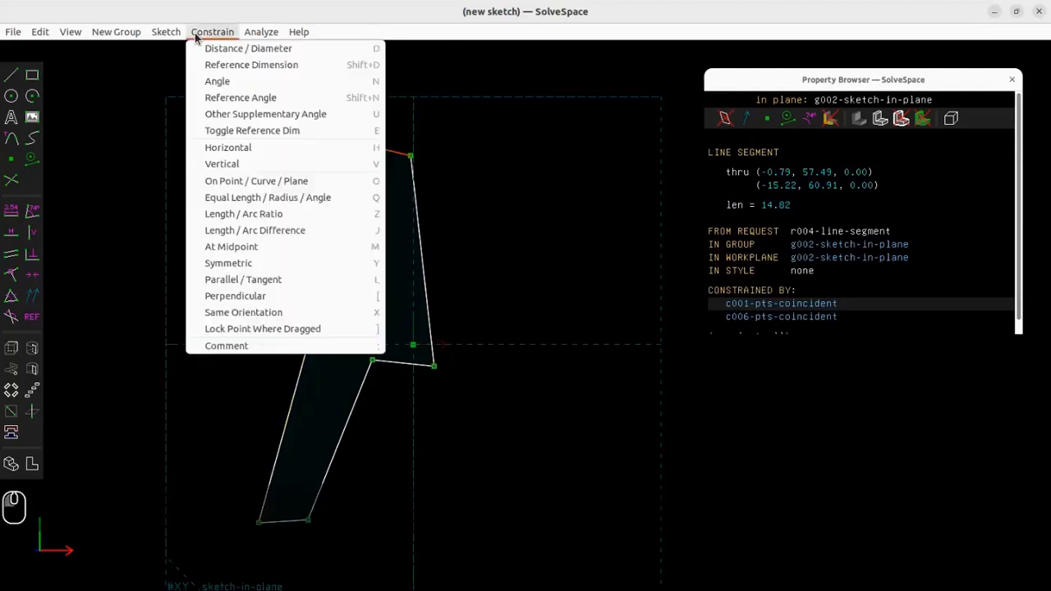
click(246, 147)
drag(364, 152, 471, 178)
drag(445, 178, 434, 169)
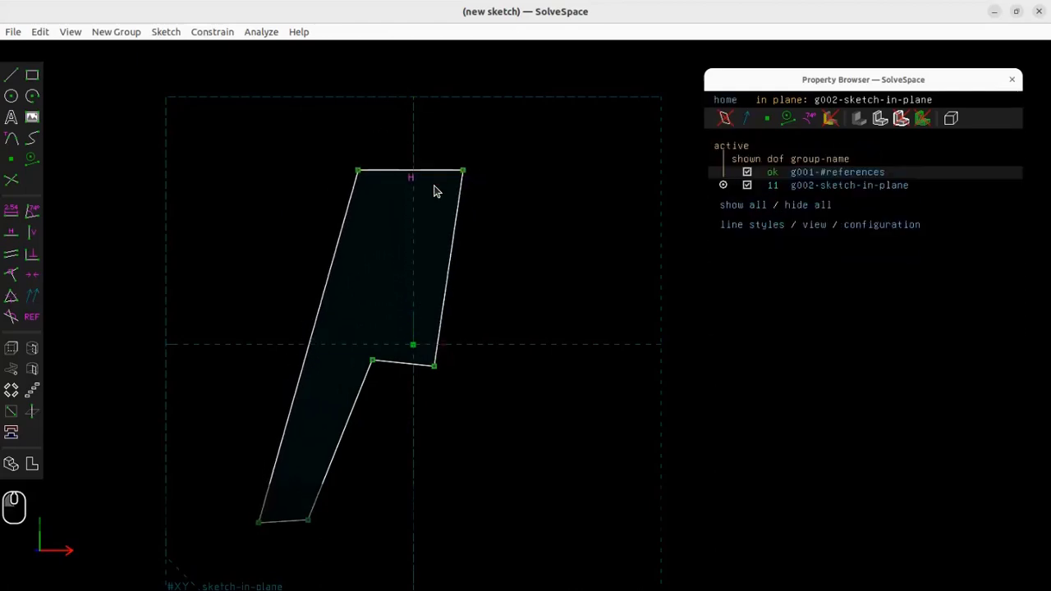
- Constrain the edge running down from the top edge's right end to vertical
click(455, 211)
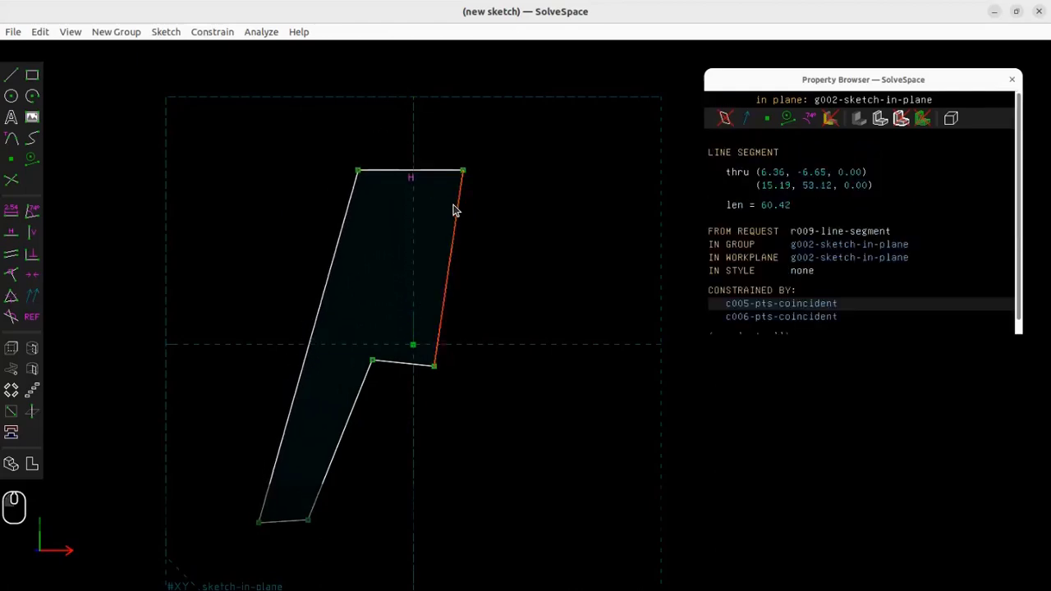
click(212, 33)
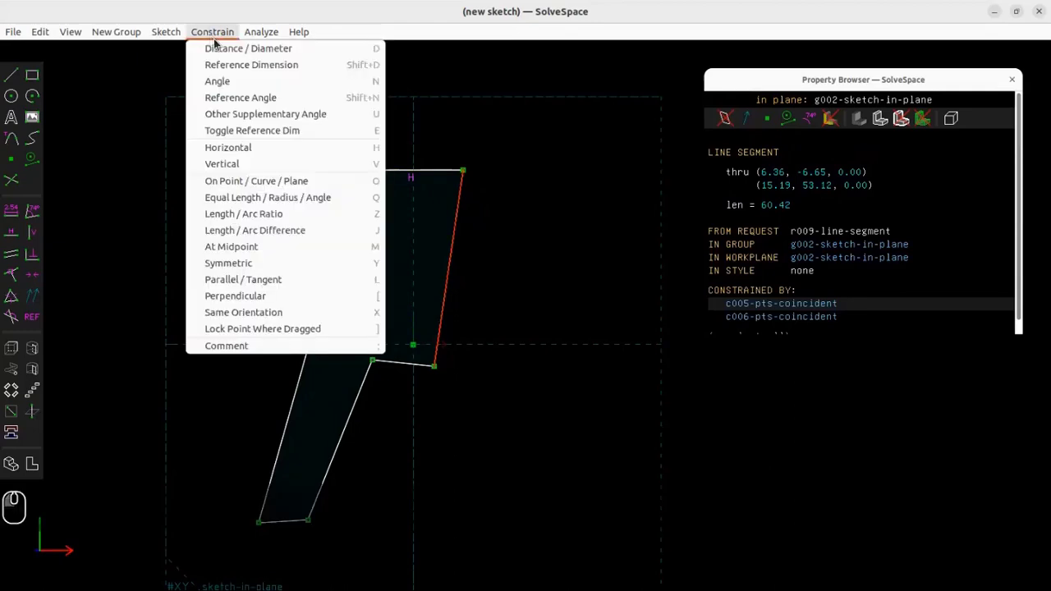
click(226, 165)
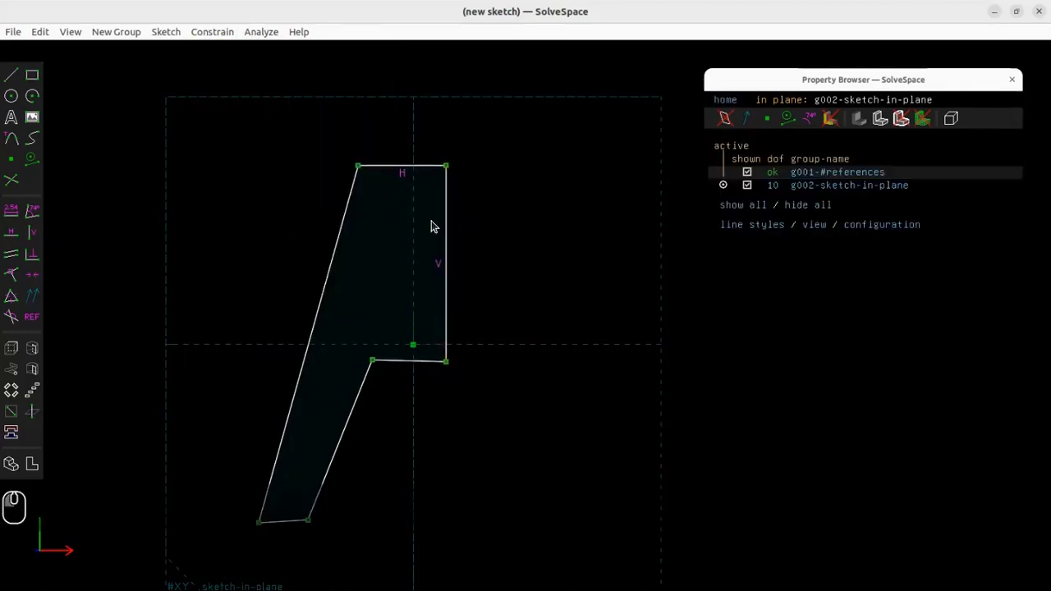
- Constrain the short step edge below the origin and the leg's bottom edge to horizontal
click(451, 263)
click(403, 364)
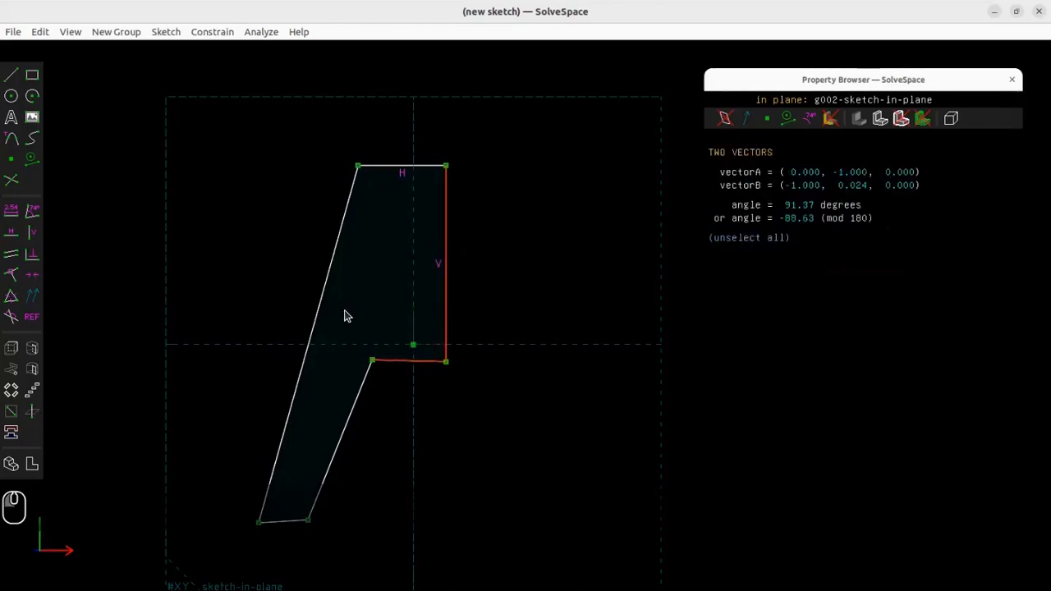
click(516, 279)
click(396, 362)
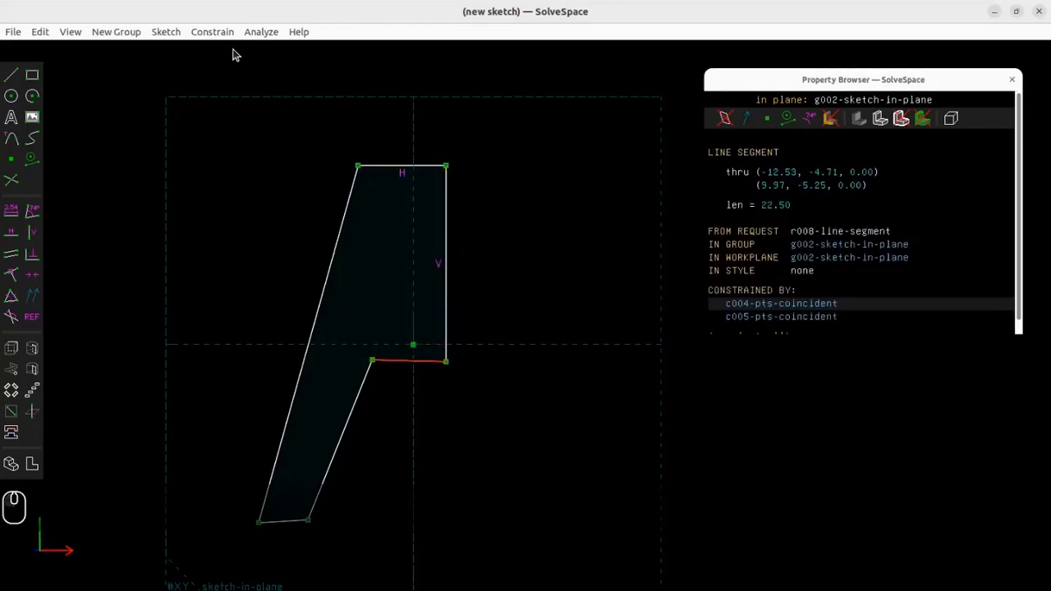
click(214, 31)
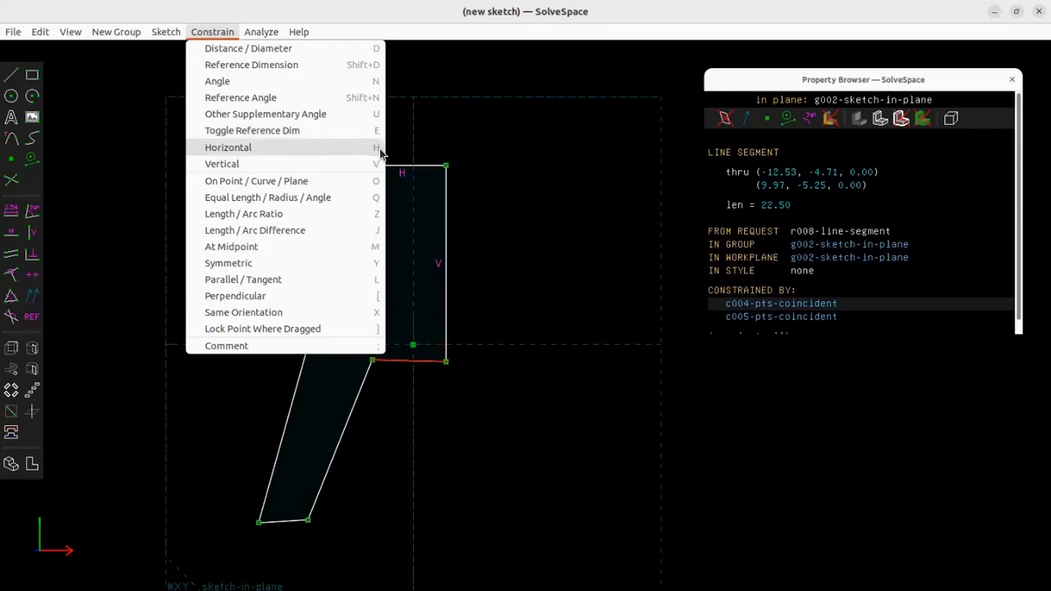
click(500, 305)
click(386, 384)
click(389, 361)
key(h)
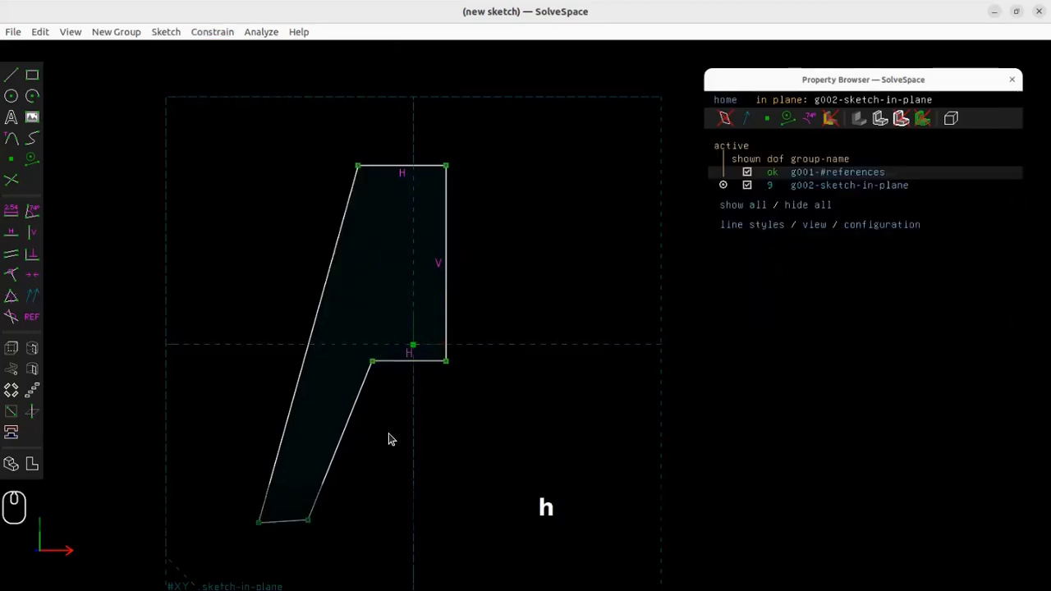
click(281, 523)
key(h)
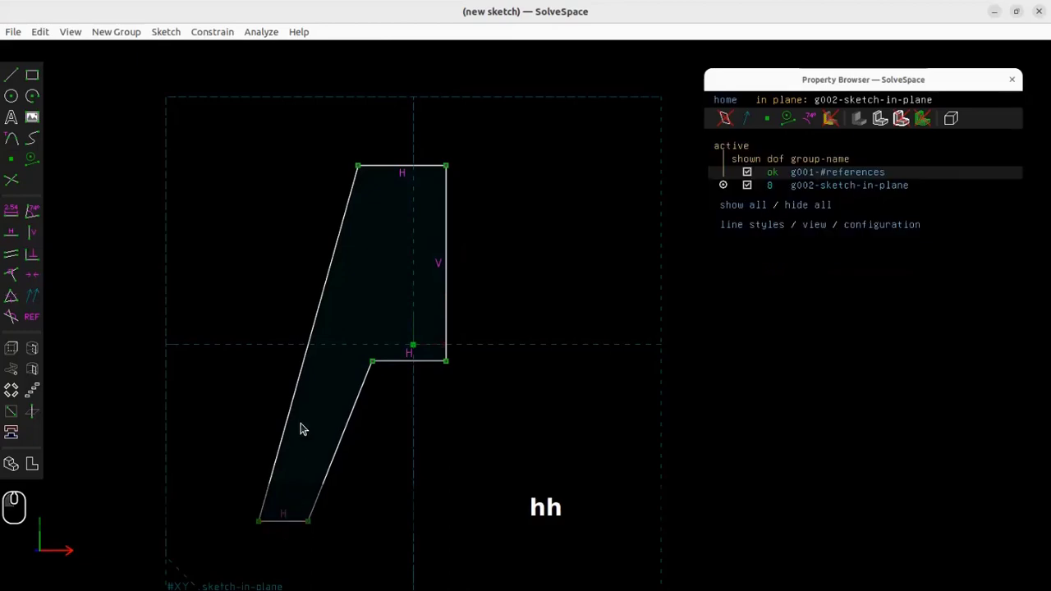
- Move the leg's lower right corner outward so that the bottom edge is about 23 long
click(311, 529)
mouse_move(320, 531)
mouse_down()
mouse_move(321, 497)
mouse_move(336, 483)
mouse_move(336, 527)
mouse_up()
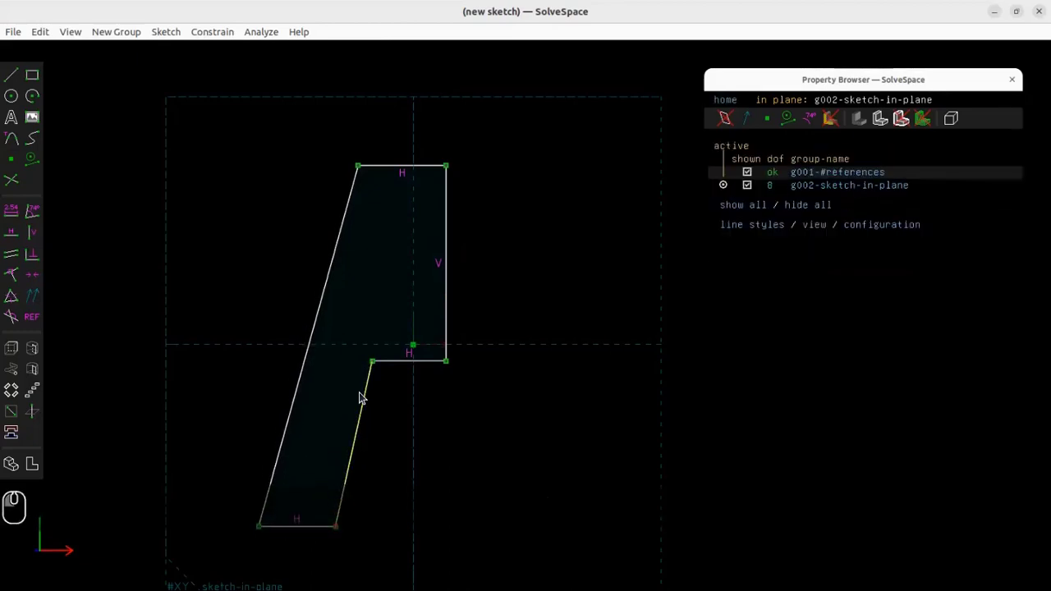
drag(368, 362, 372, 361)
- Constrain the bottom edge and the step edge to equal length, and move their right corners to test the link
click(309, 530)
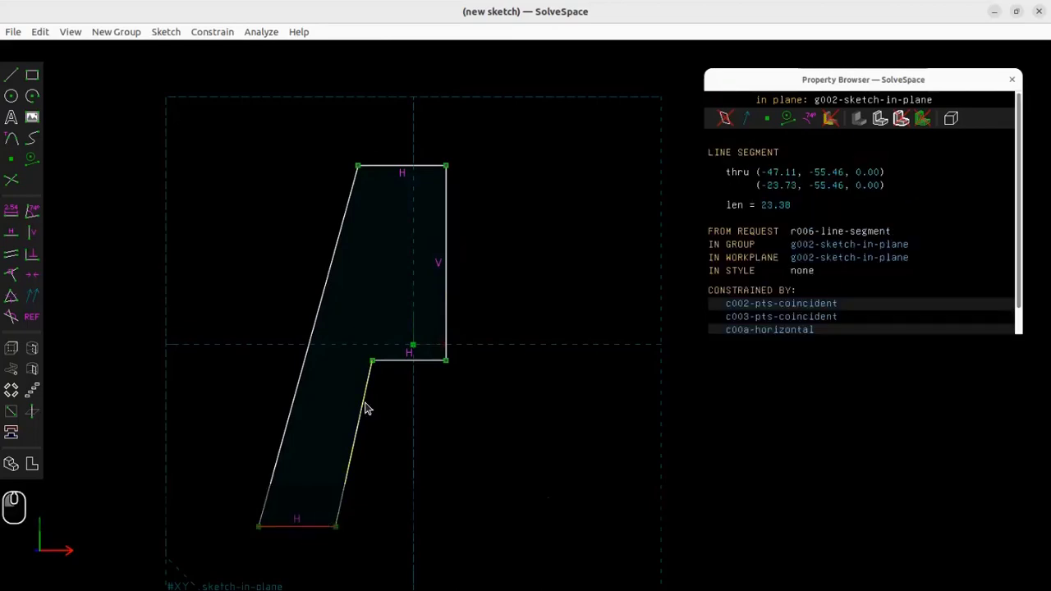
click(404, 368)
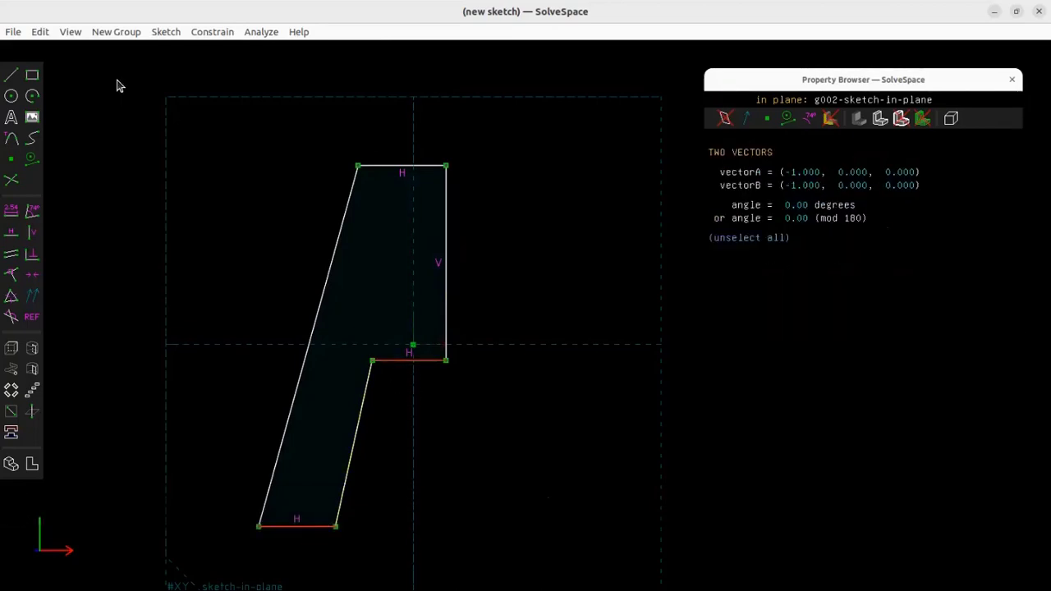
click(211, 32)
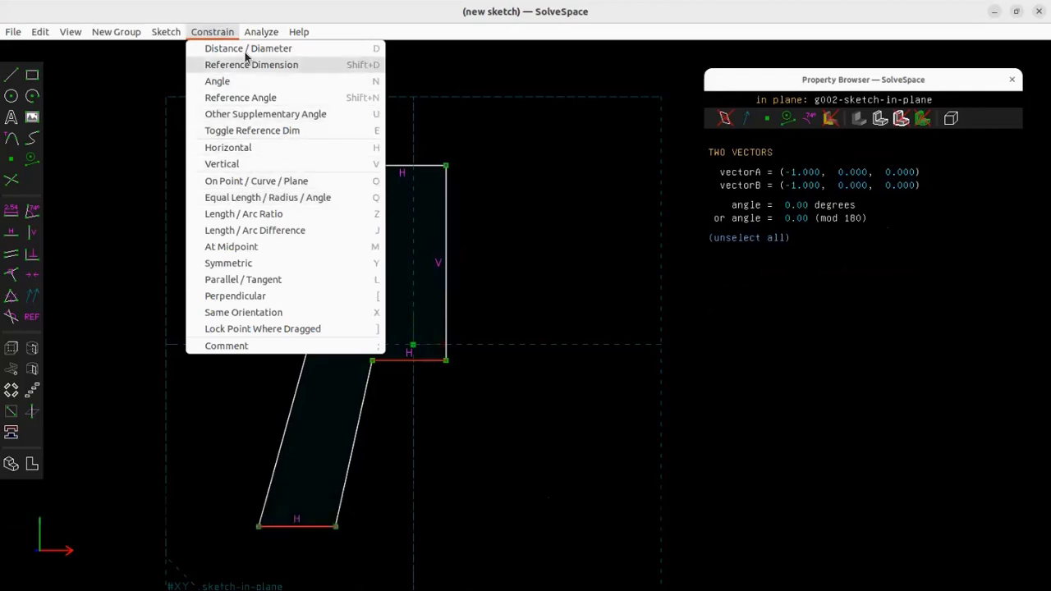
click(257, 198)
drag(335, 525, 300, 523)
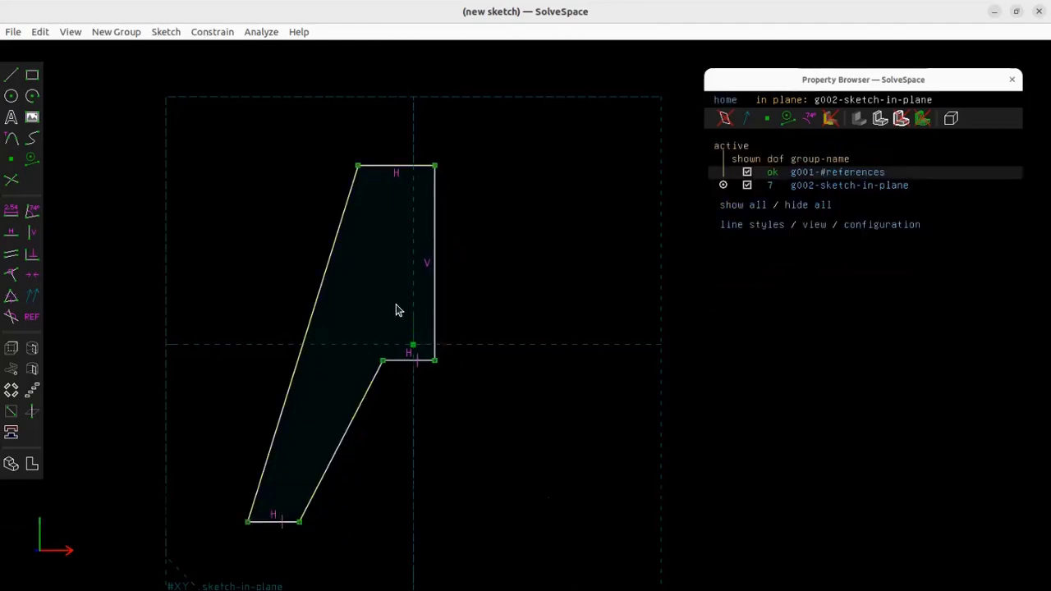
mouse_move(437, 366)
mouse_down()
mouse_move(426, 364)
mouse_move(437, 372)
mouse_up()
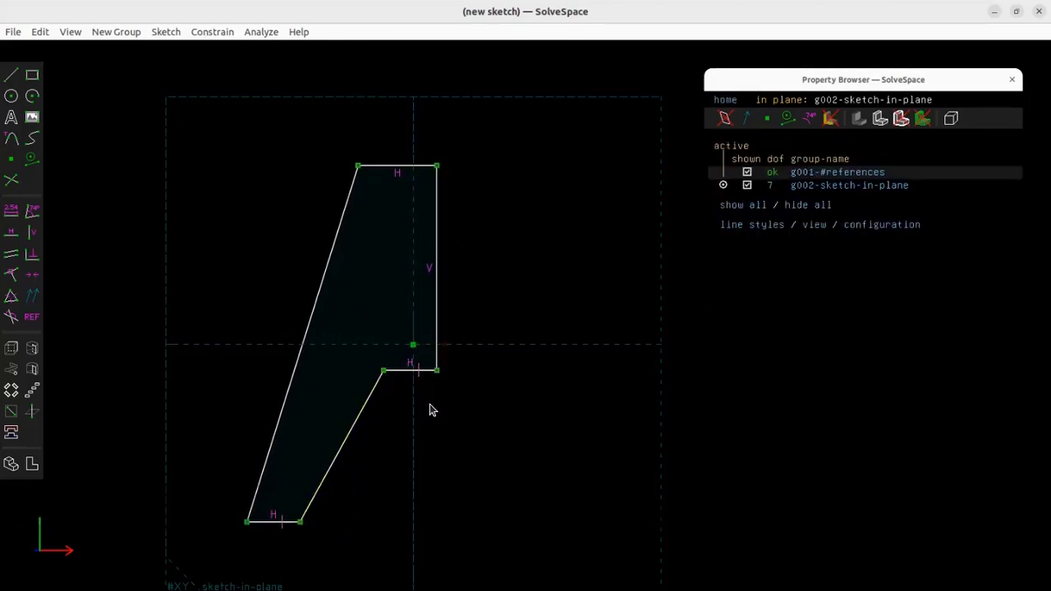
- Draw two connected lines from the step edge's right corner, down to a new point and across to the leg's lower right corner
click(18, 80)
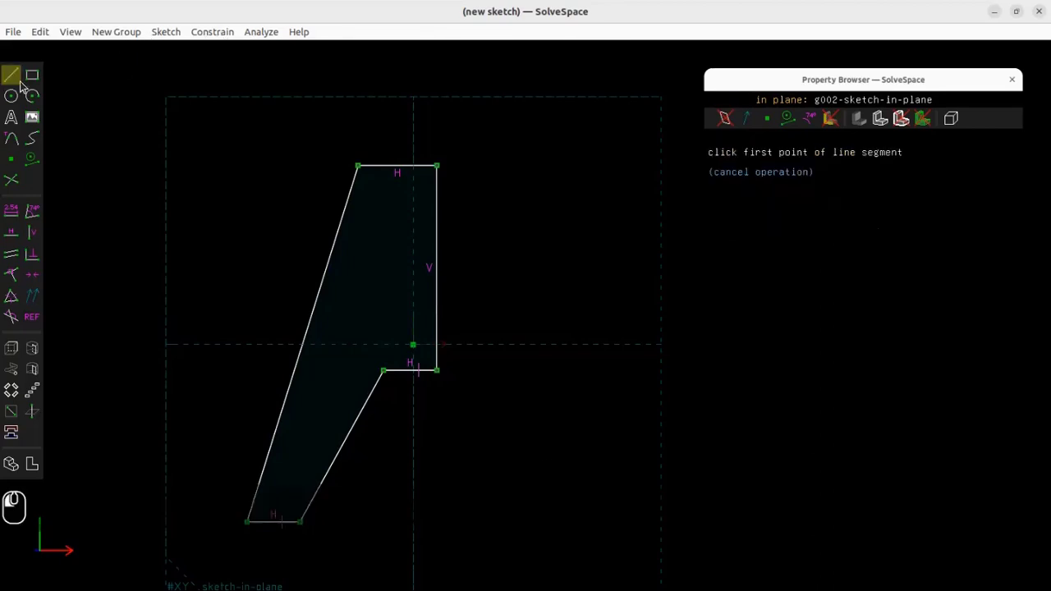
click(437, 371)
click(457, 532)
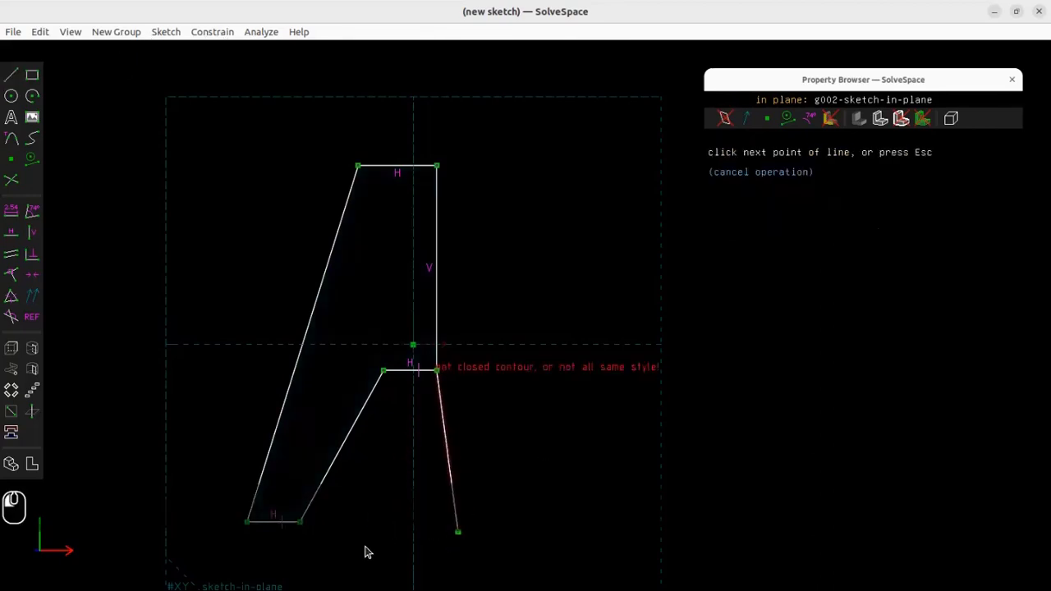
click(300, 524)
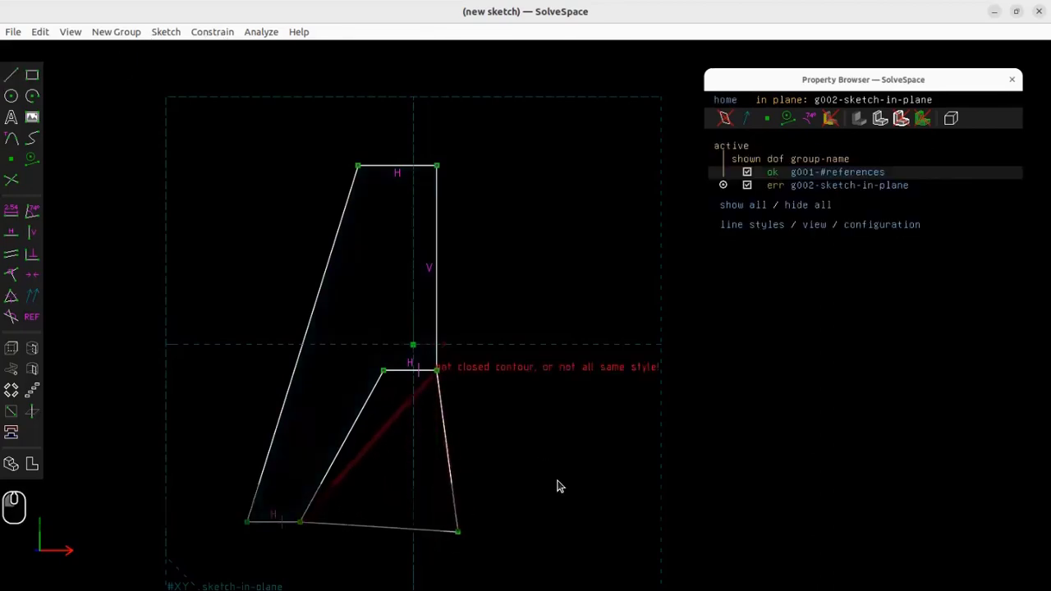
- Convert the two newly drawn lines at the lower right of the contour to construction geometry
click(450, 464)
click(400, 529)
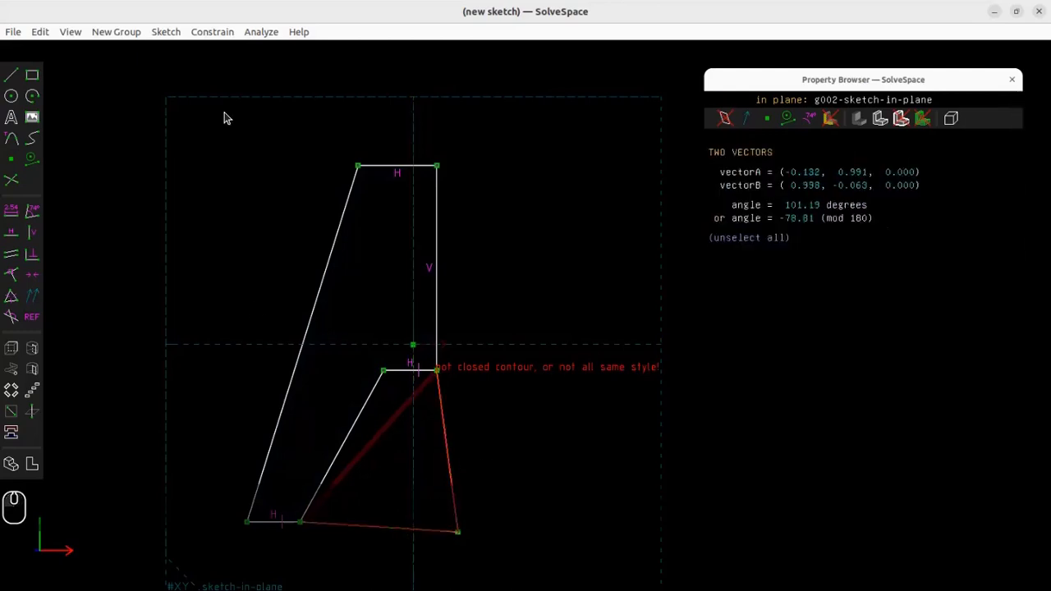
click(165, 33)
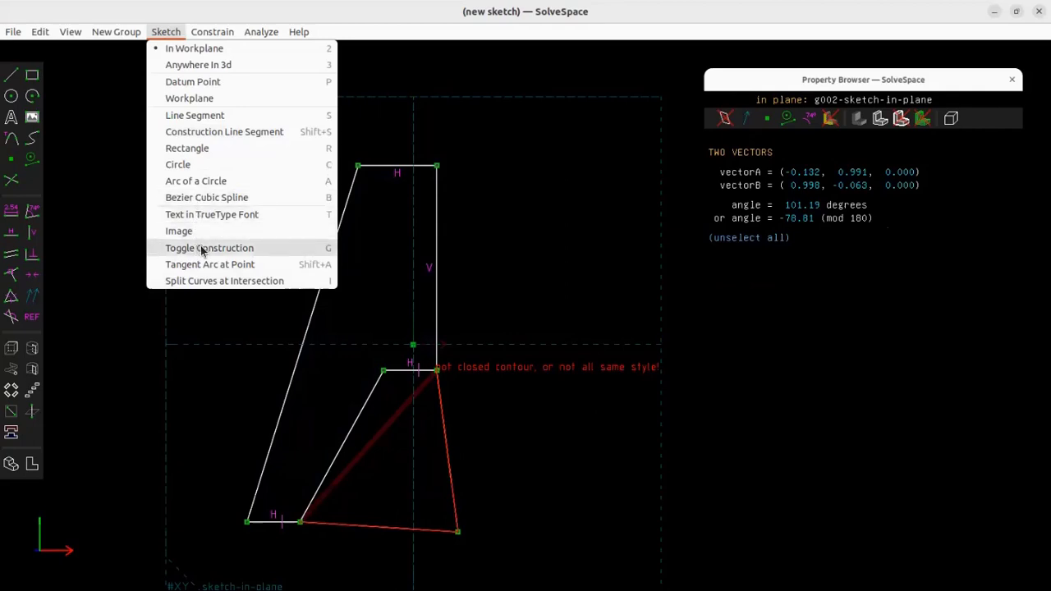
click(327, 253)
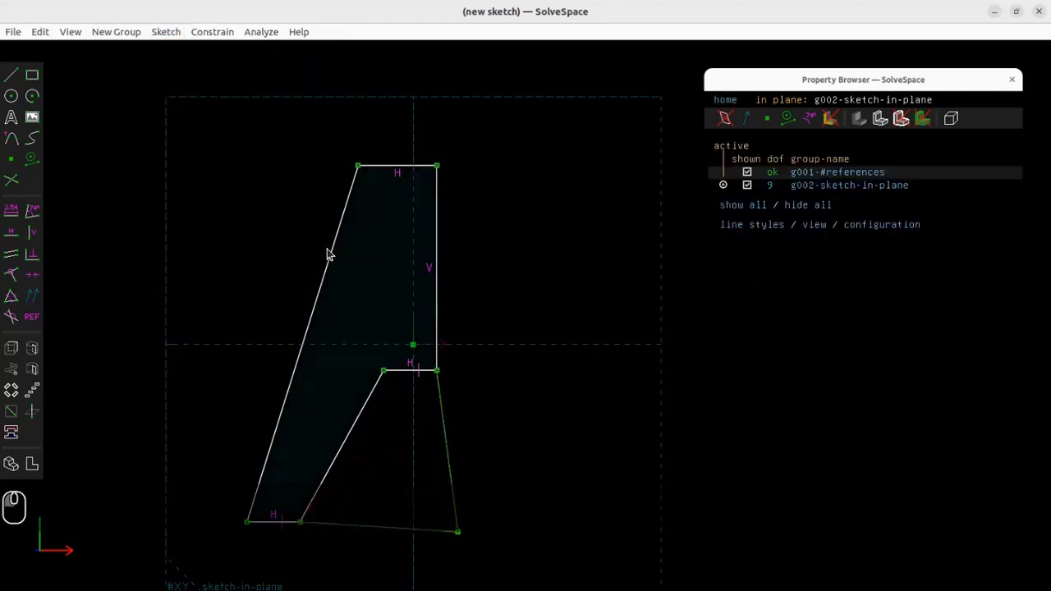
- Constrain the construction line below the step edge as vertical and the construction line beside the bottom edge as horizontal
click(450, 479)
key(v)
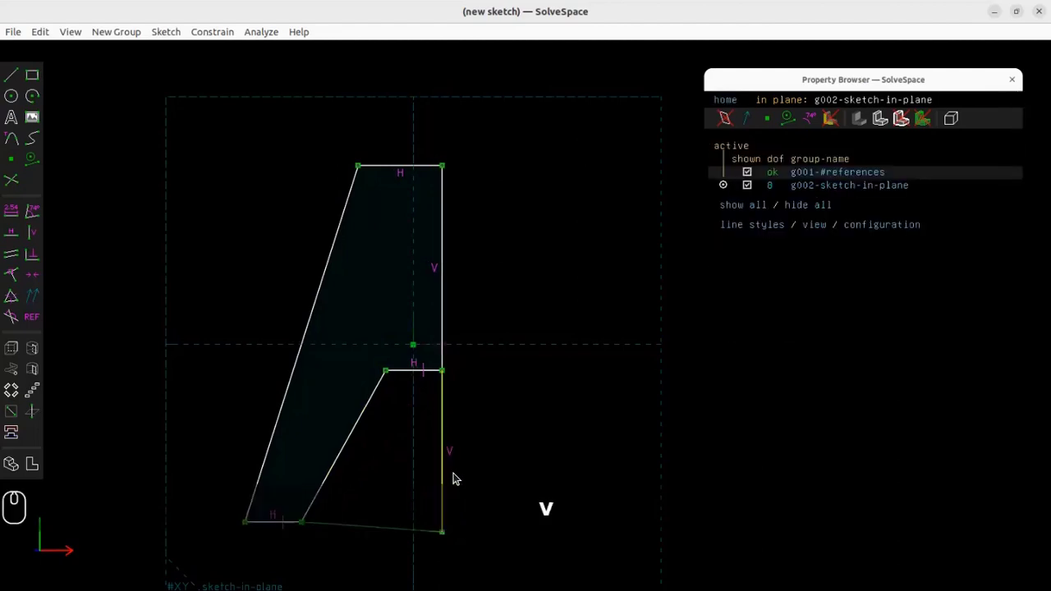
click(368, 528)
key(h)
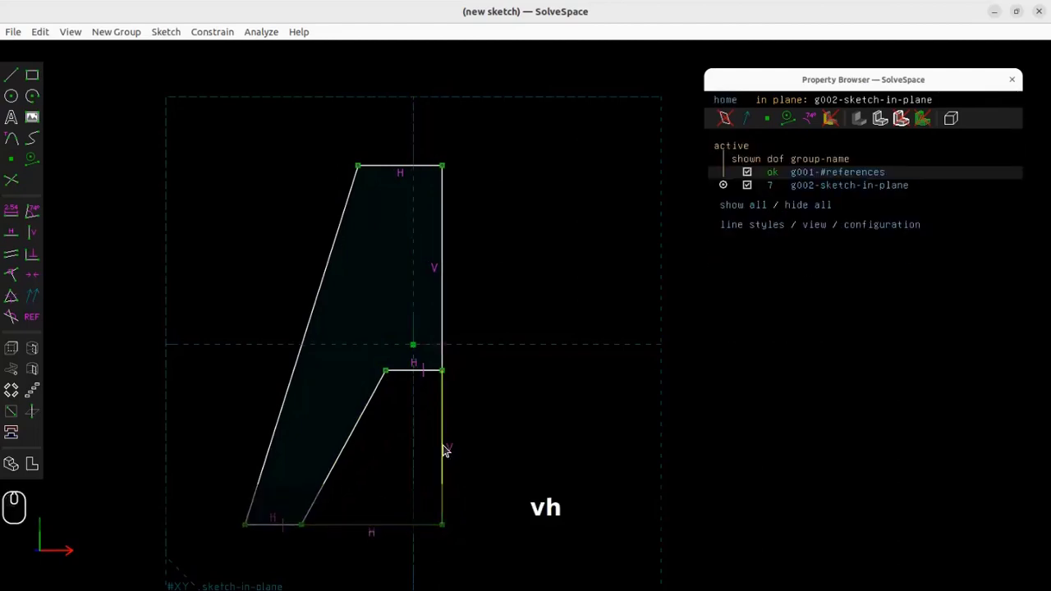
- Constrain the contour's right edge and the vertical construction line to equal length, and move the top right corner to test the link
click(445, 316)
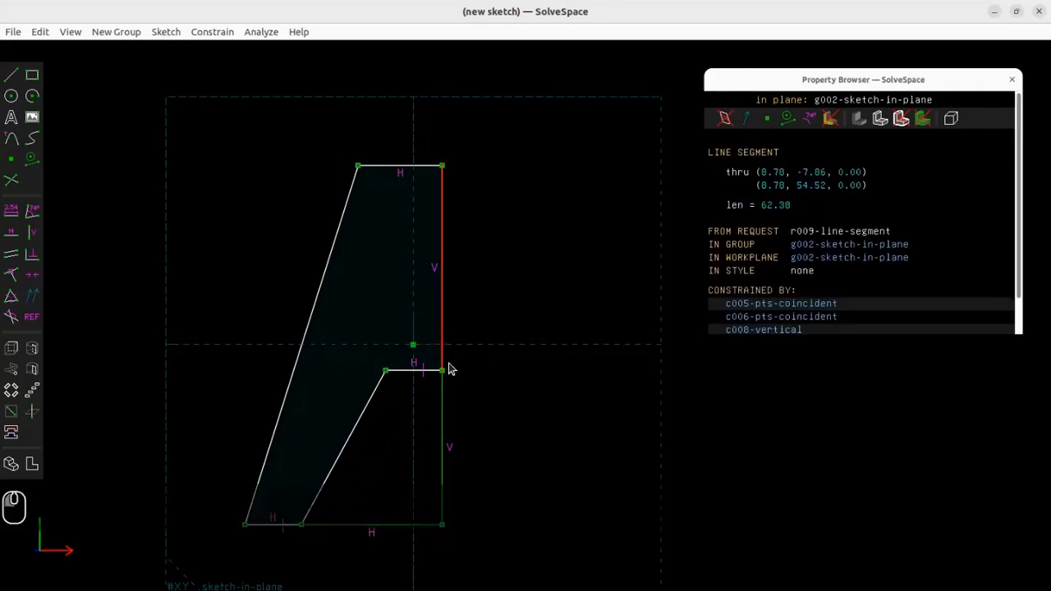
click(444, 409)
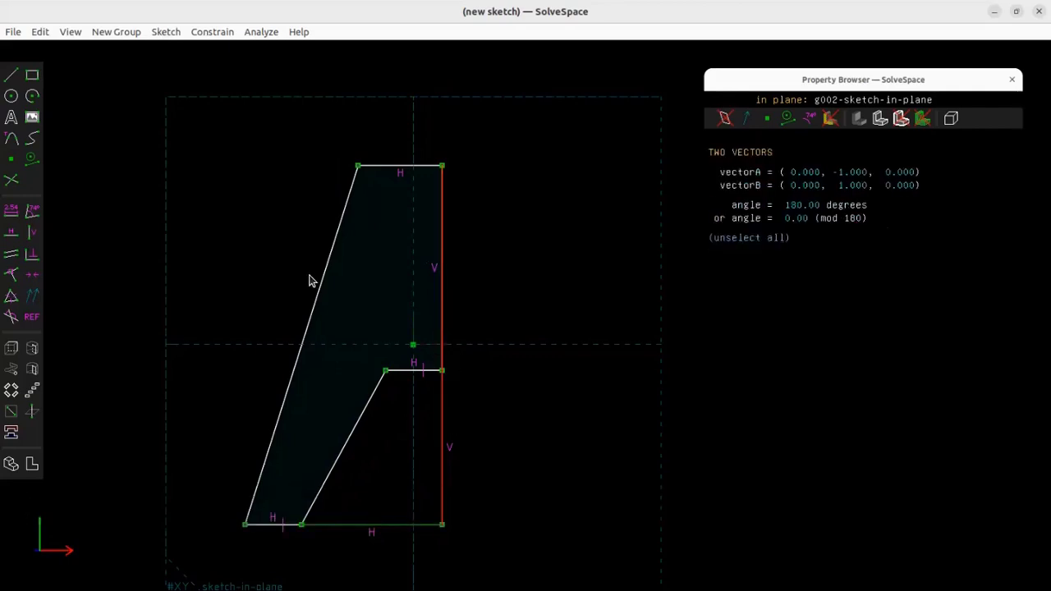
key(q)
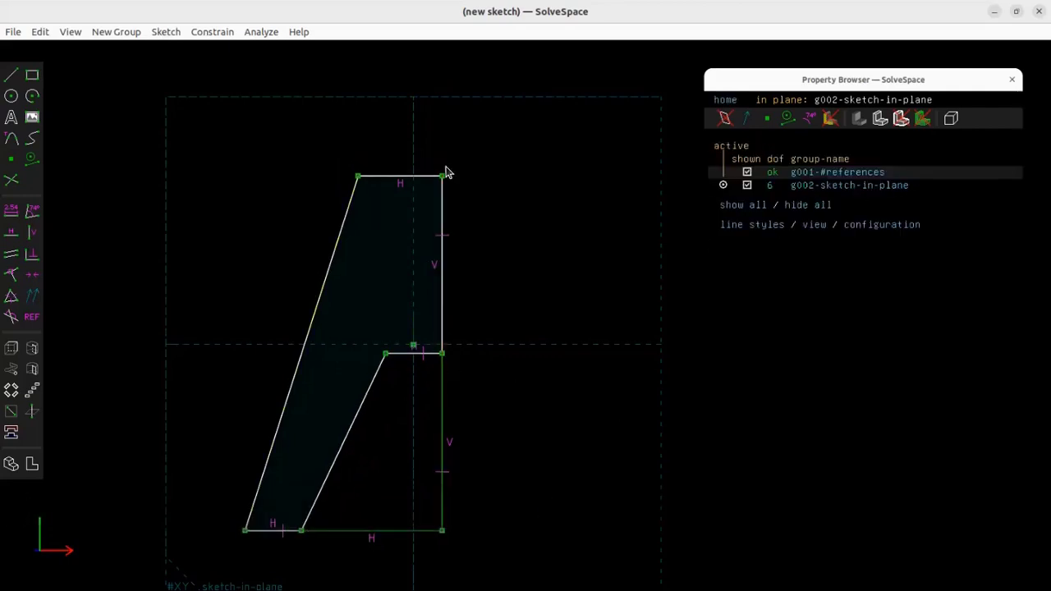
mouse_move(433, 173)
mouse_down()
mouse_move(456, 172)
mouse_move(437, 134)
mouse_move(465, 145)
mouse_move(442, 157)
mouse_up()
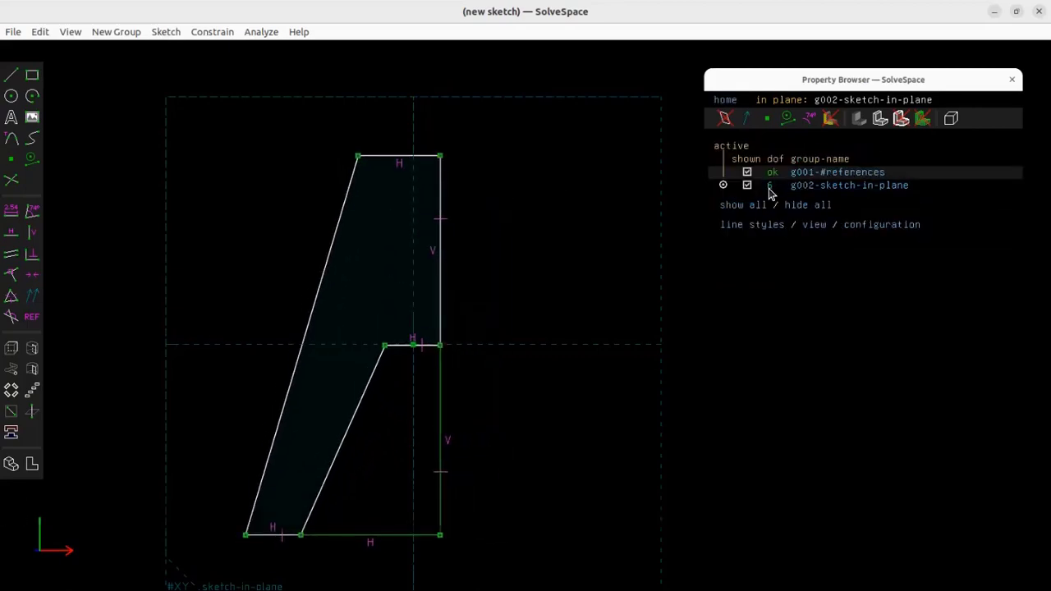
- Shift the Property Browser slightly and move the contour's top edge and corners to test the sketch's remaining freedom
drag(775, 81, 765, 83)
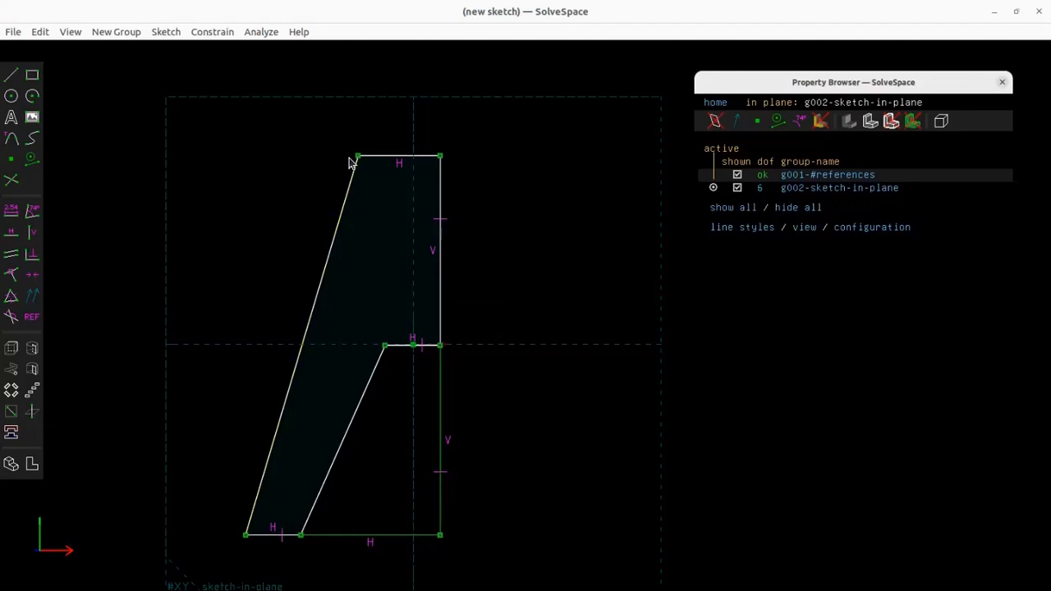
drag(382, 158, 383, 143)
drag(441, 346, 371, 346)
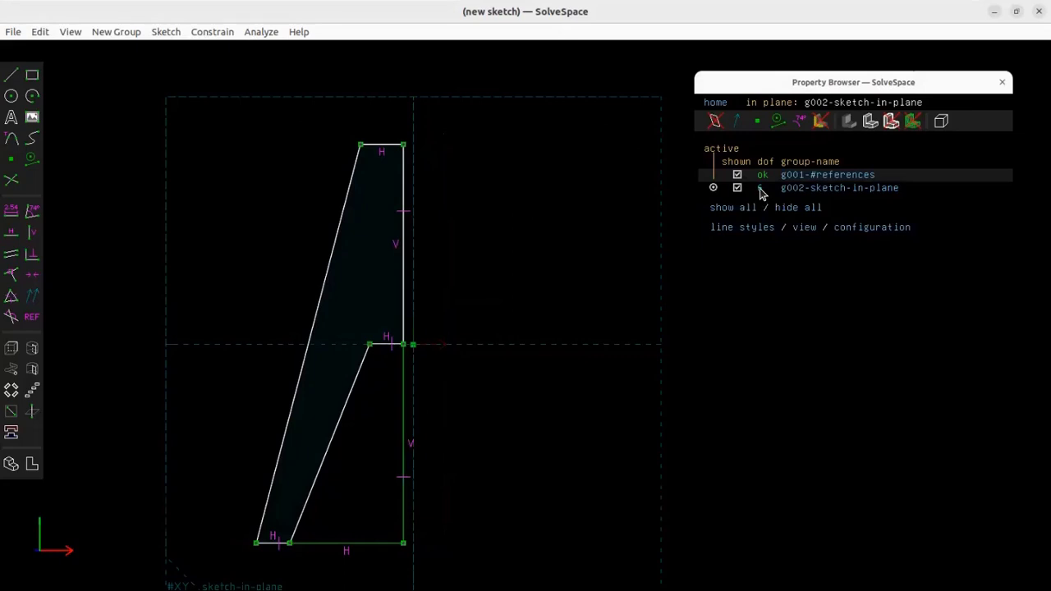
drag(404, 145, 473, 179)
drag(391, 362, 414, 379)
drag(364, 205, 353, 178)
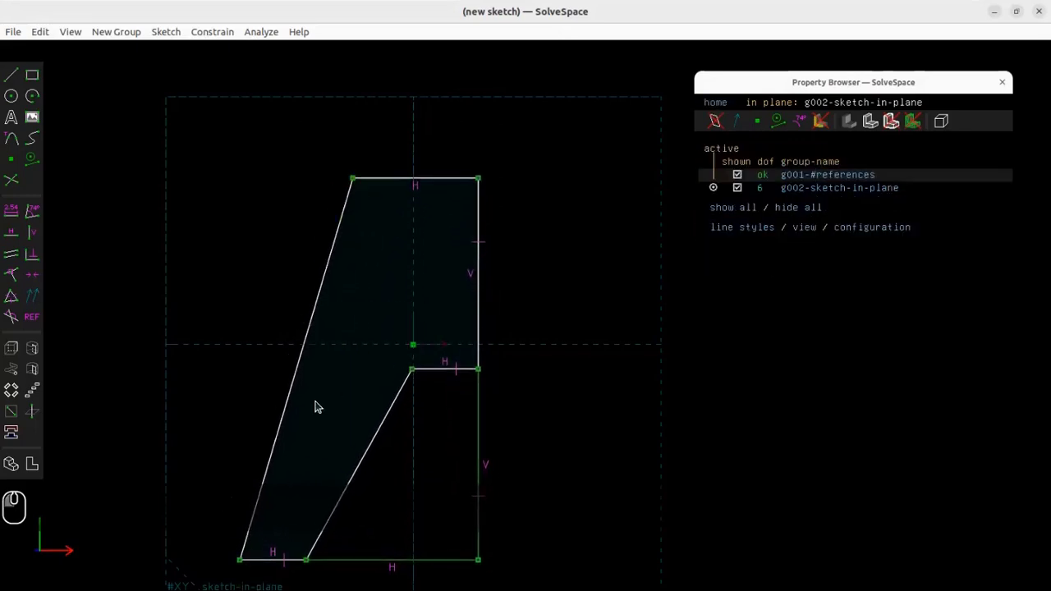
- Constrain the step edge's right corner onto the sketch origin
scroll(258, 428, down, 2)
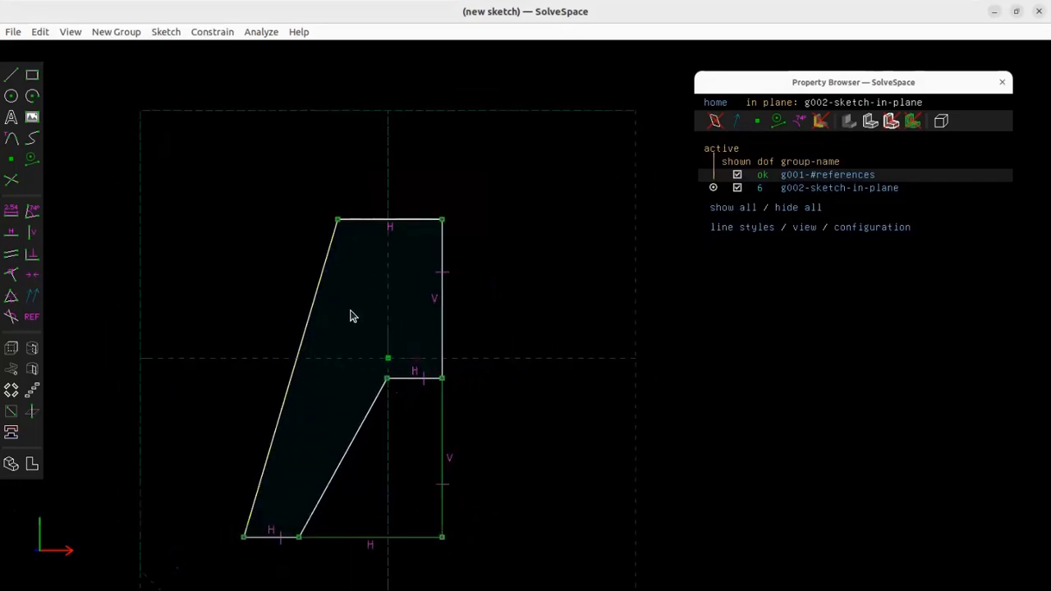
click(443, 381)
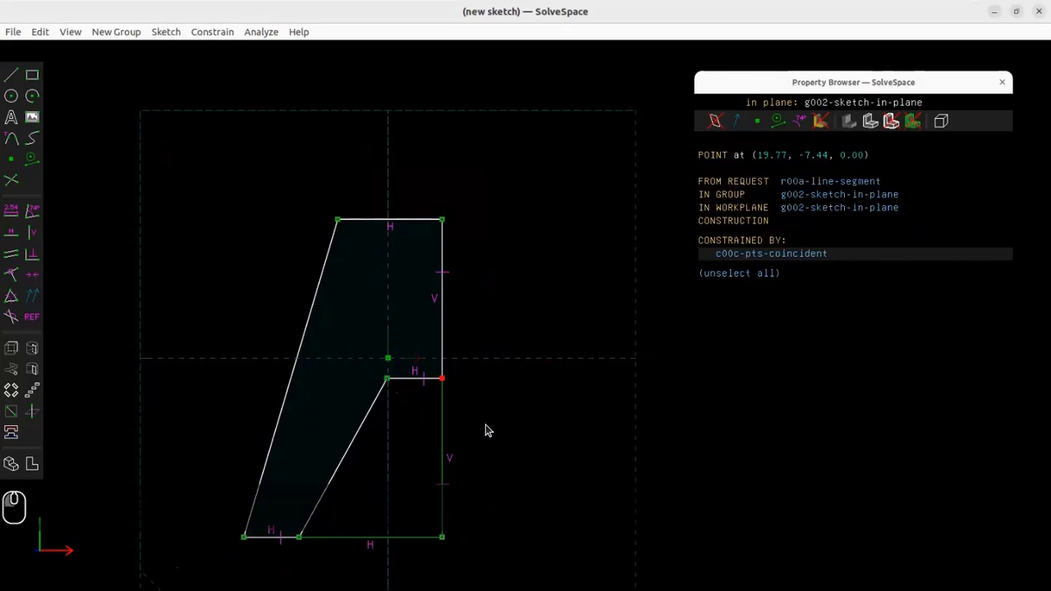
click(388, 359)
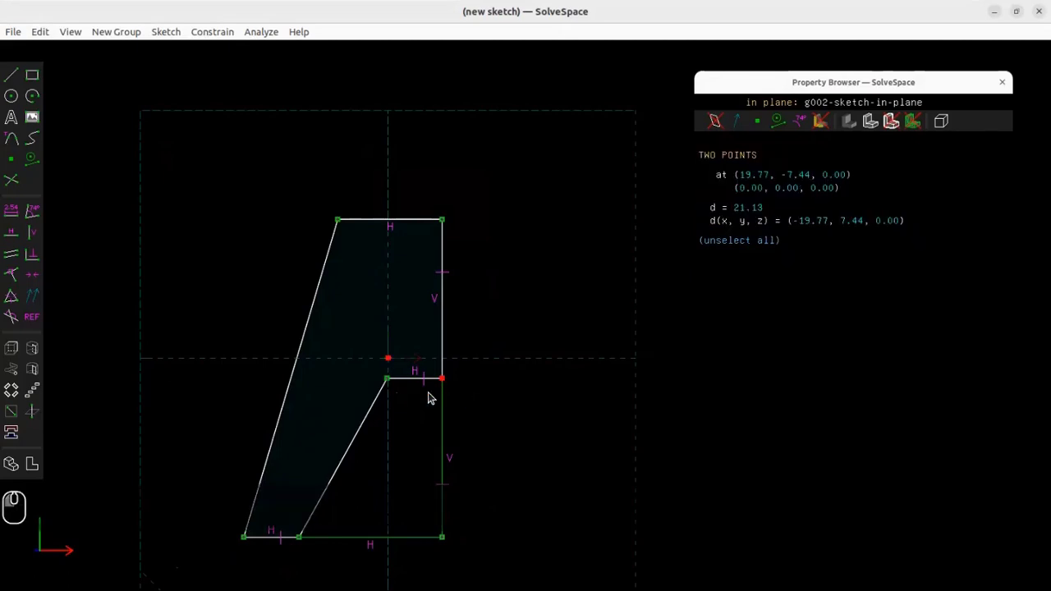
click(210, 32)
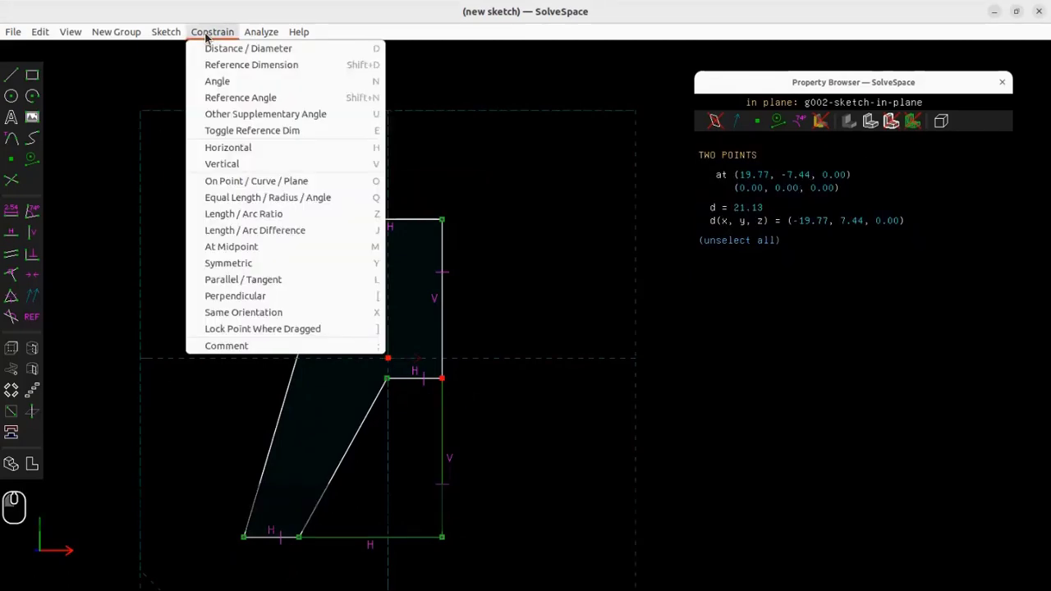
click(236, 182)
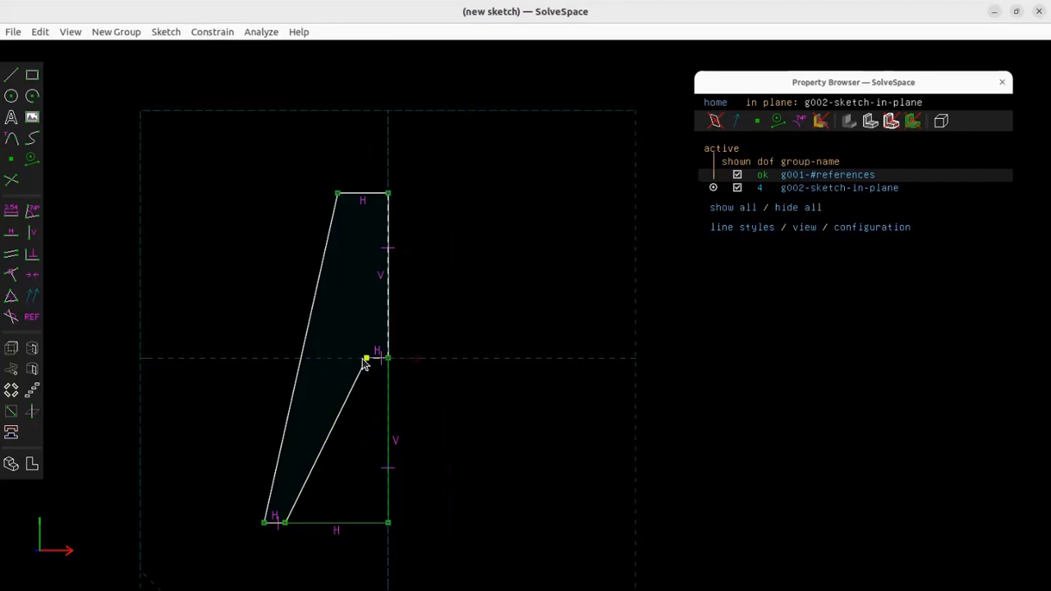
- Move the top right corner upward and set the distance from it to the lower end of the vertical construction line to 500
drag(389, 196, 389, 167)
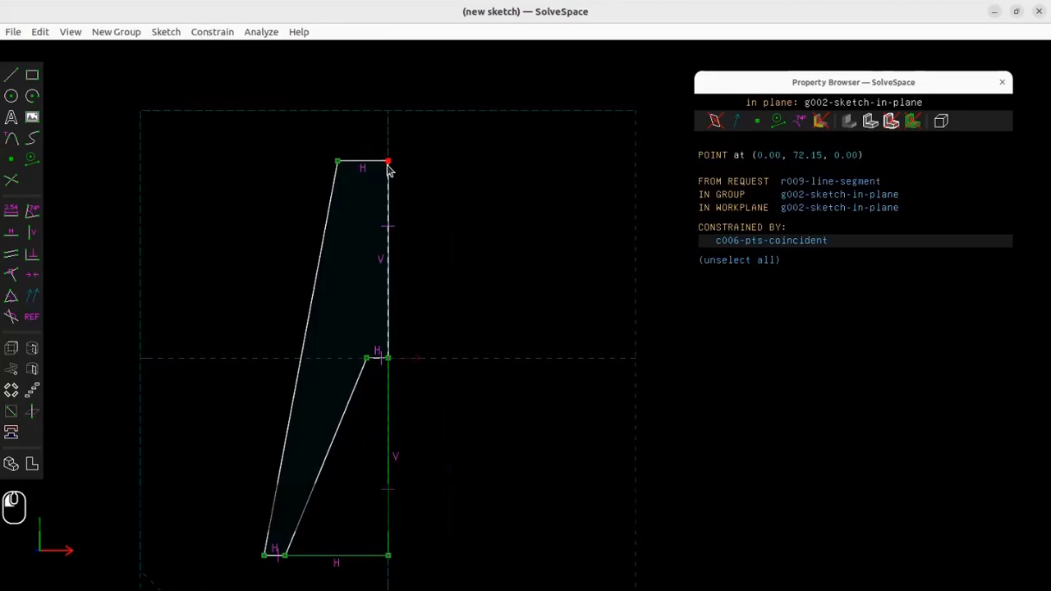
click(391, 171)
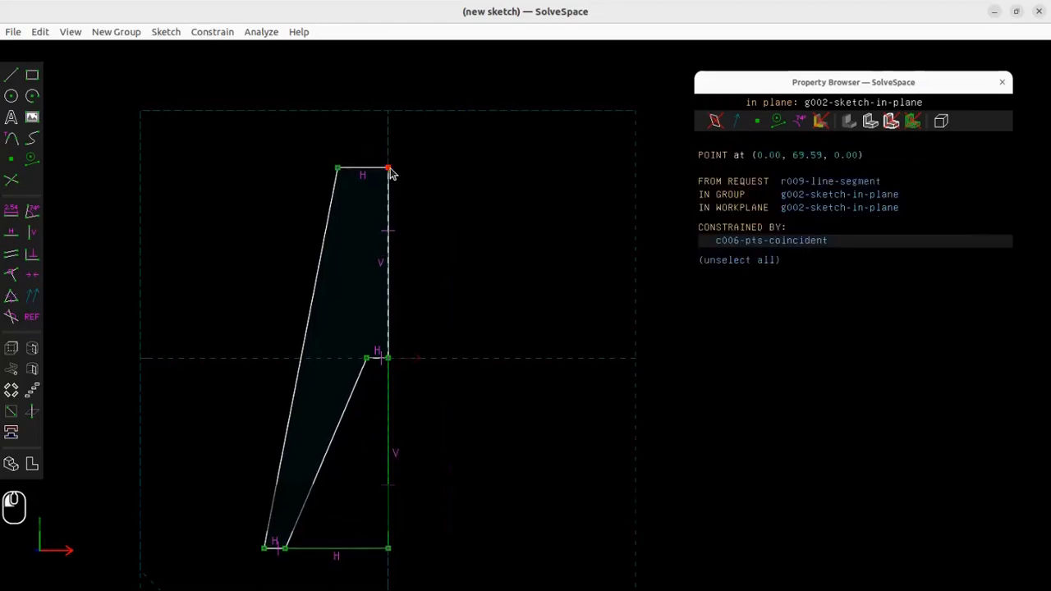
click(389, 549)
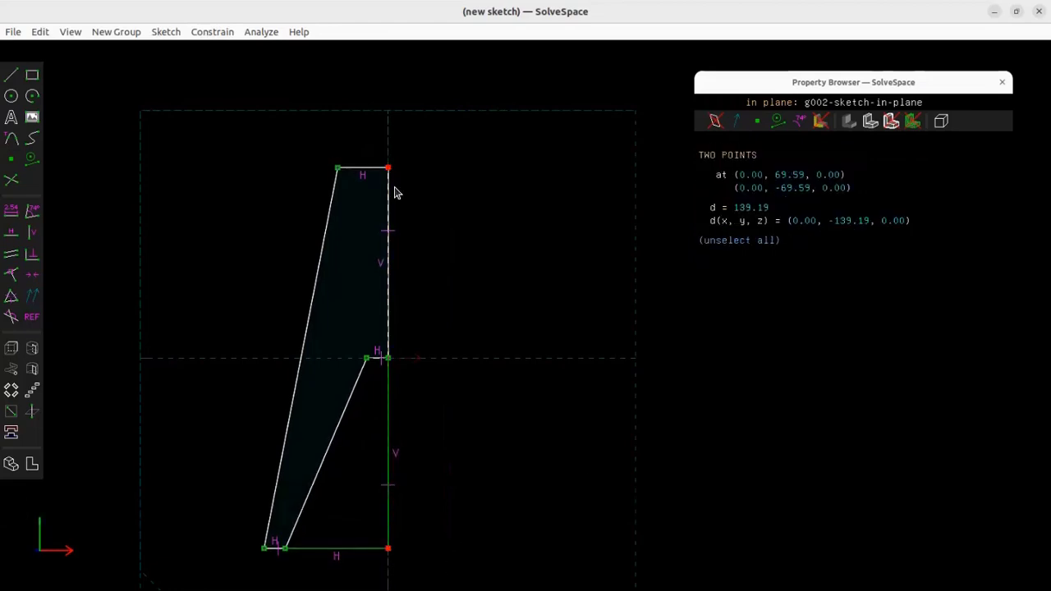
click(208, 31)
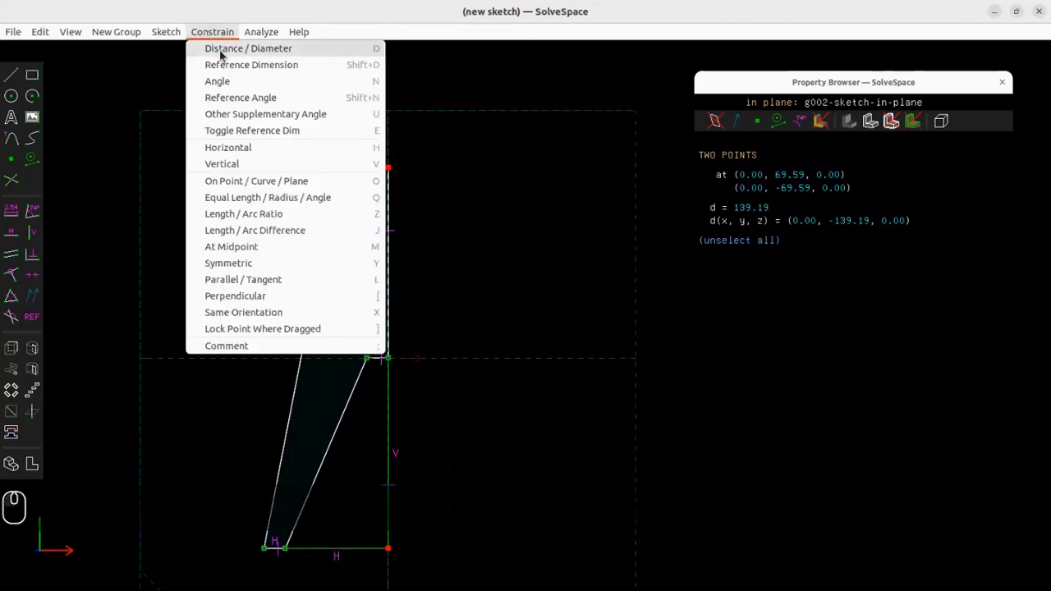
click(238, 51)
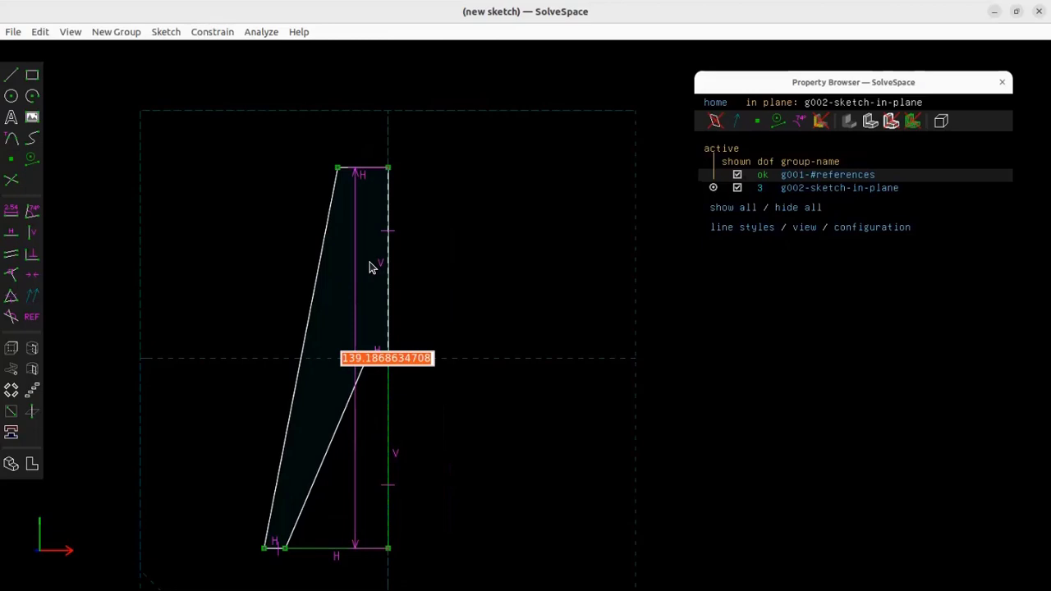
text(500)
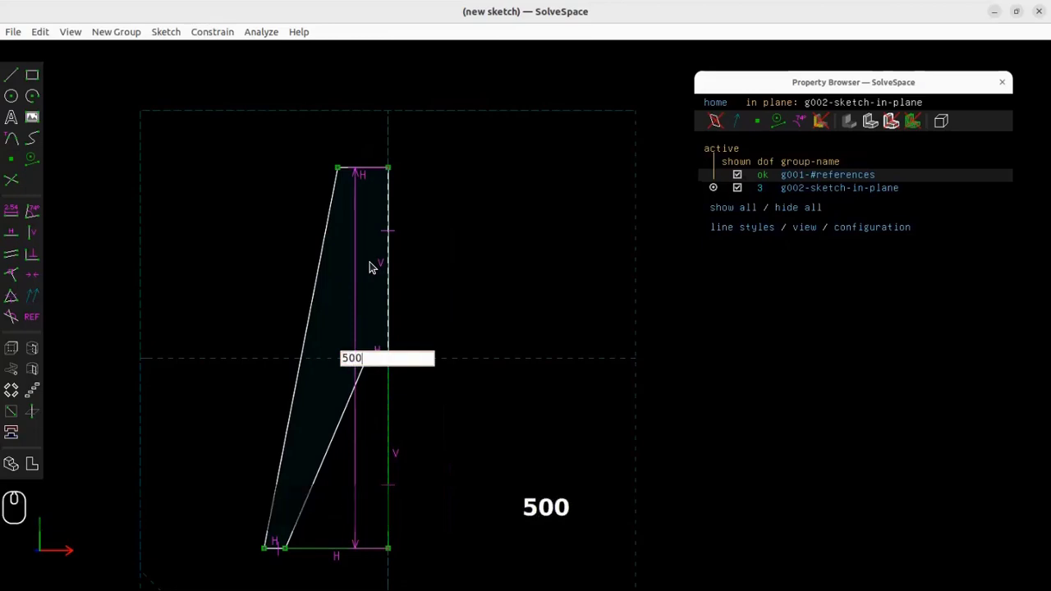
key(Return)
- Place the 500 dimension label outside the contour, clear of its right edge
drag(352, 362, 479, 365)
scroll(418, 331, down, 3)
scroll(417, 338, down, 3)
scroll(417, 338, up, 1)
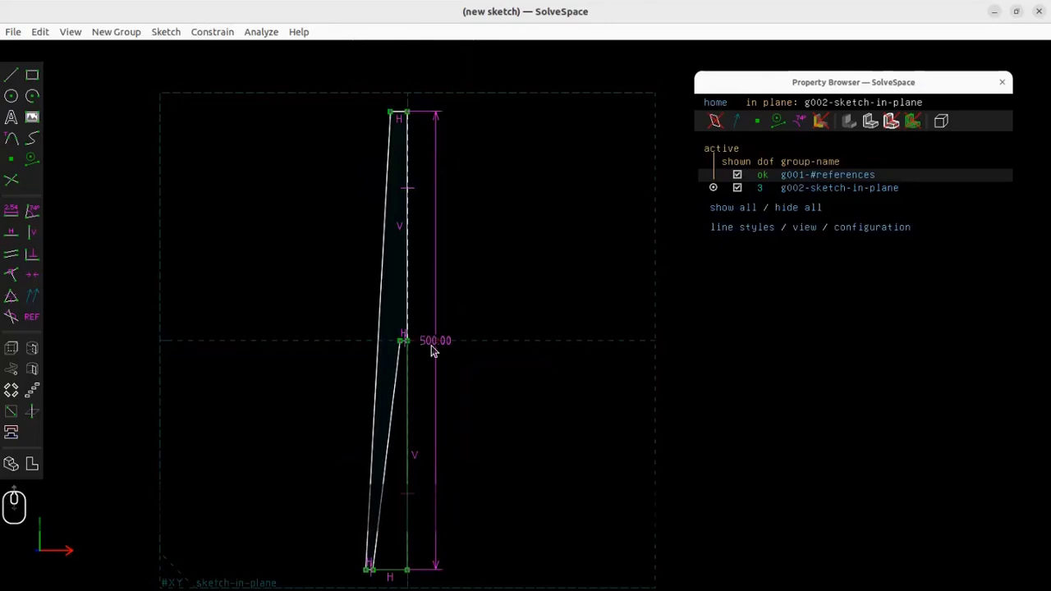
drag(452, 342, 461, 343)
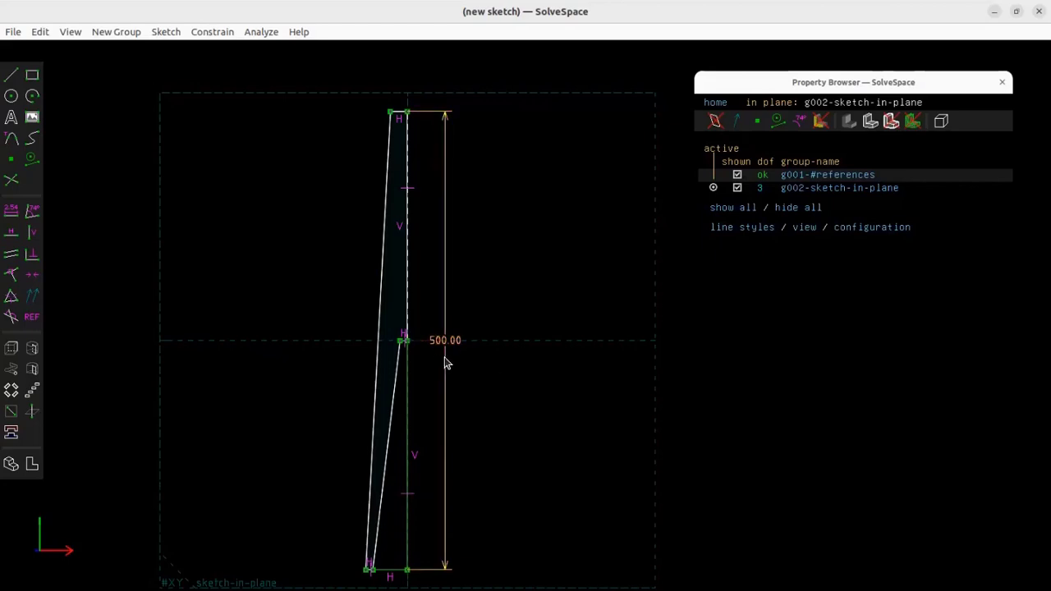
drag(441, 345, 460, 343)
- Move the leg's lower left corner outward to about 127 from the vertical construction line
scroll(421, 340, up, 5)
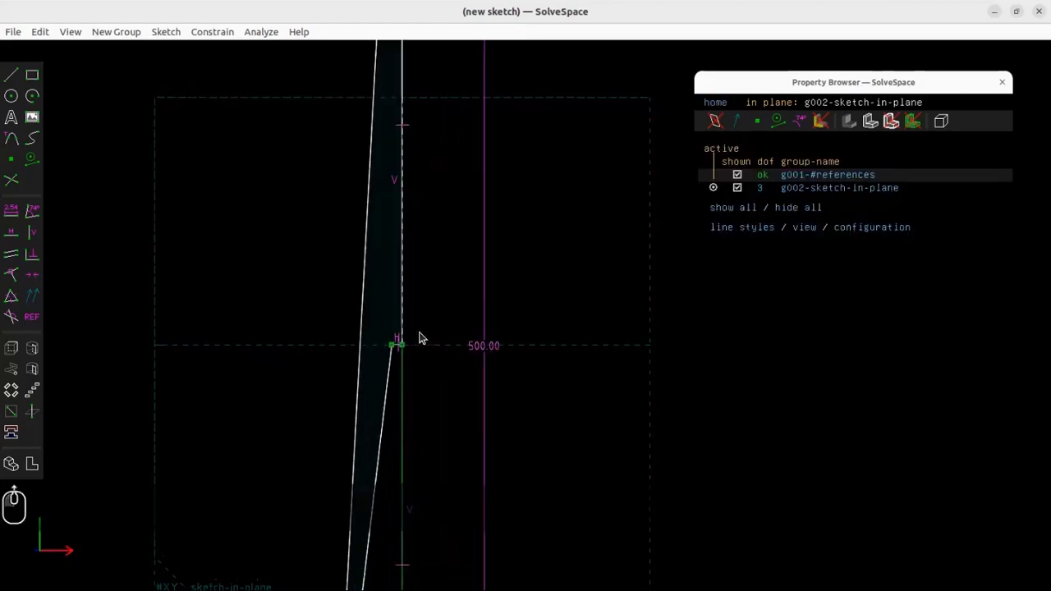
scroll(423, 343, down, 4)
key(Caps_Lock)
right_drag(391, 504, 419, 348)
scroll(386, 464, up, 5)
scroll(385, 463, down, 3)
scroll(403, 423, down, 3)
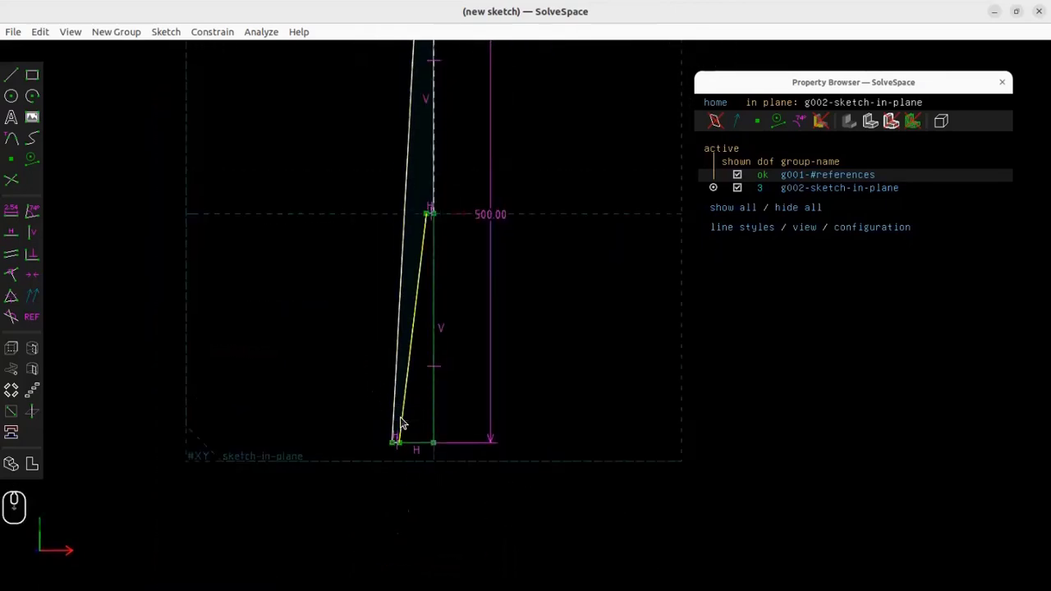
scroll(399, 457, up, 4)
scroll(397, 456, down, 4)
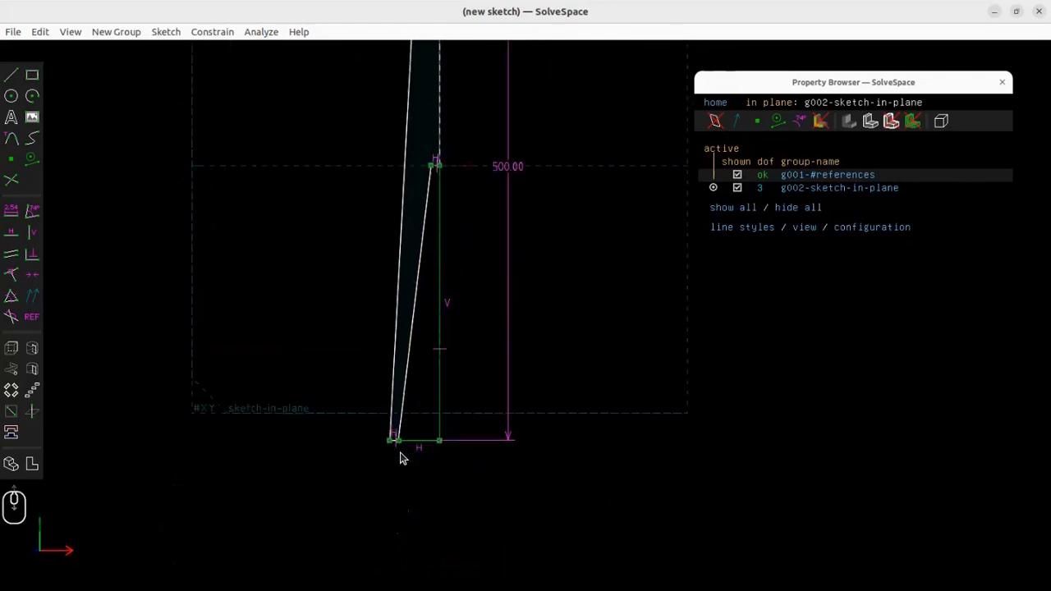
drag(395, 442, 314, 444)
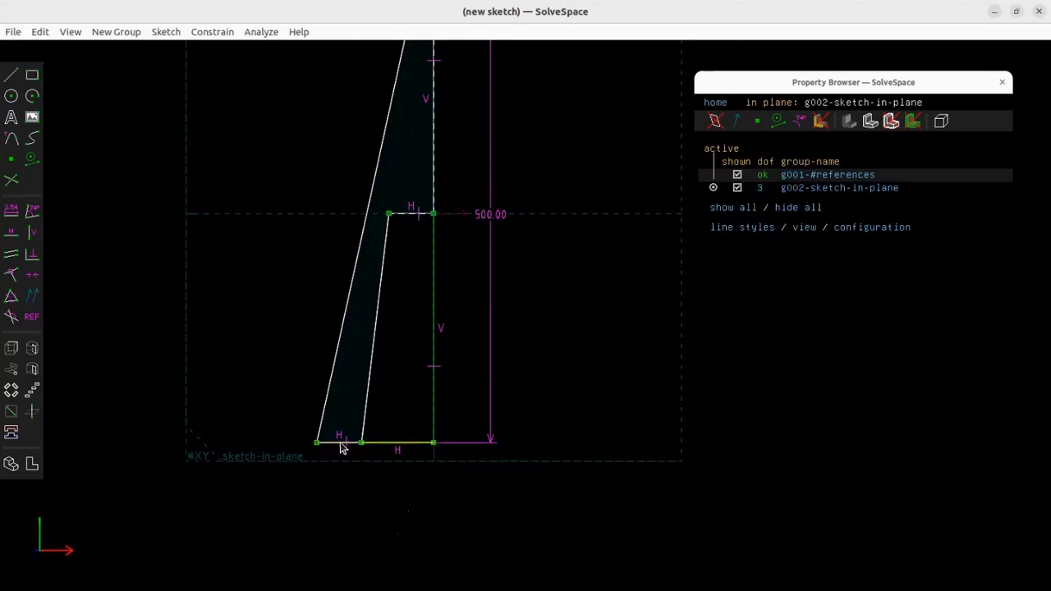
- Set the distance between the leg's lower left corner and the lower end of the vertical construction line to 150
click(316, 443)
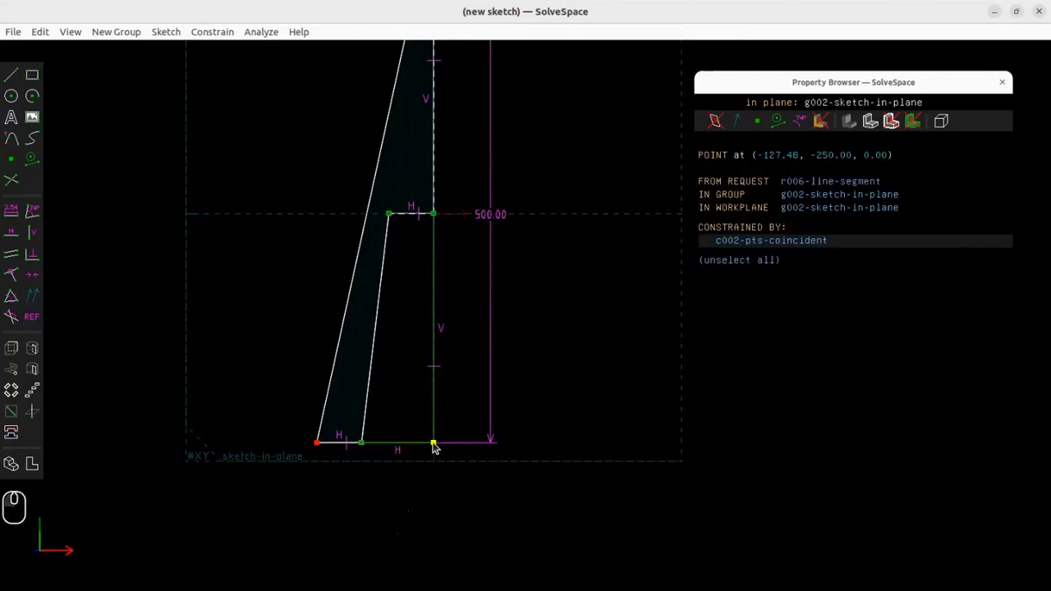
click(433, 443)
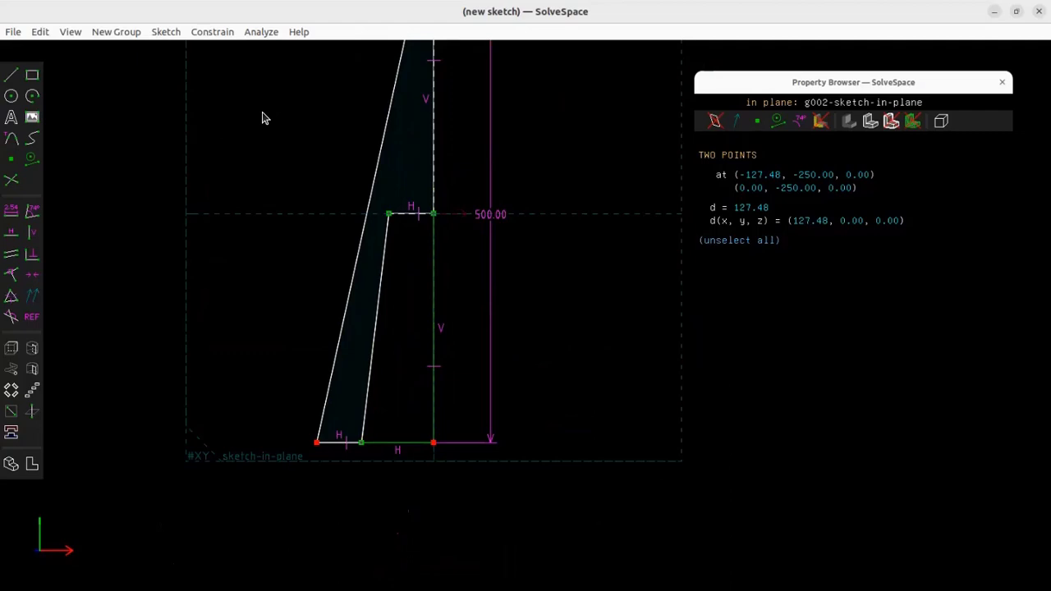
scroll(453, 115, down, 4)
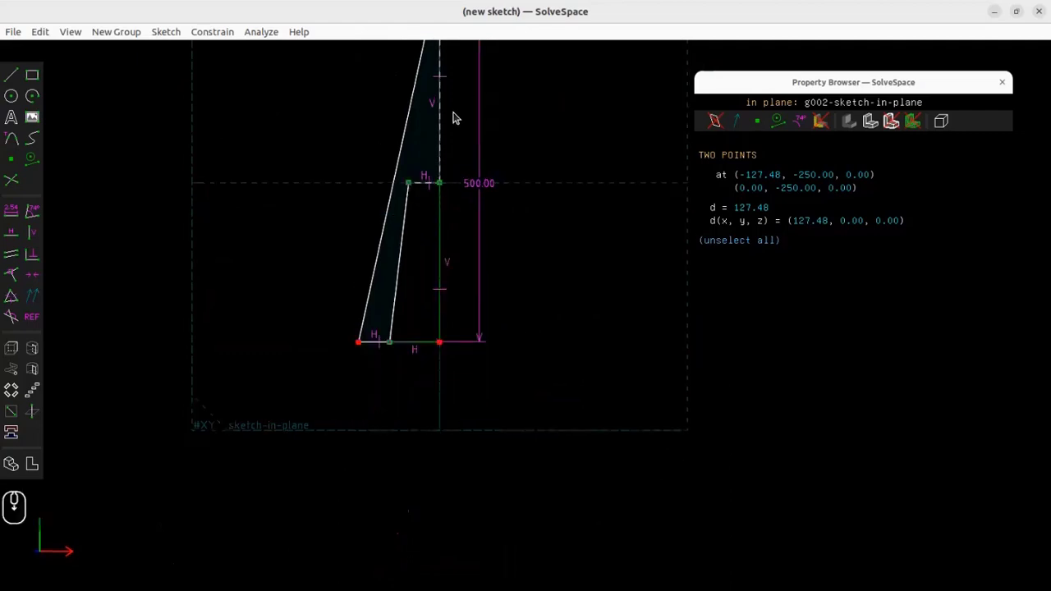
scroll(438, 116, up, 1)
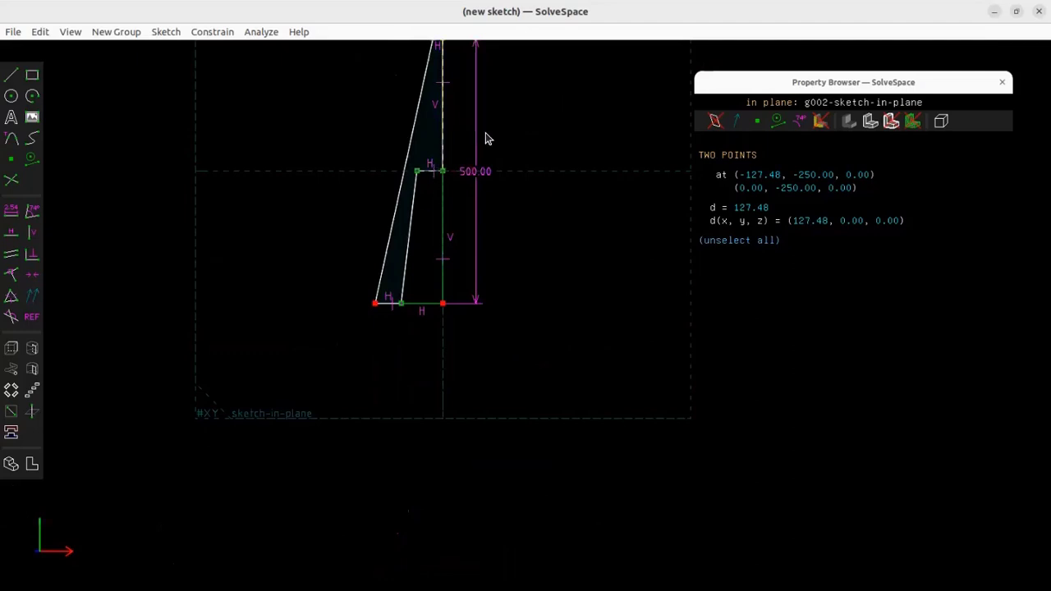
click(217, 35)
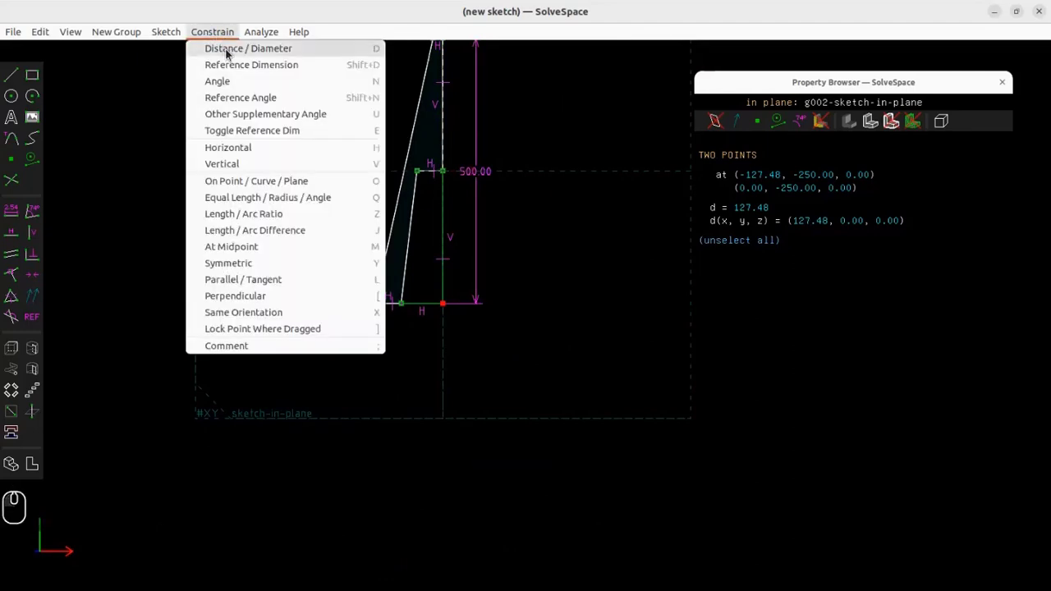
click(200, 46)
text(150)
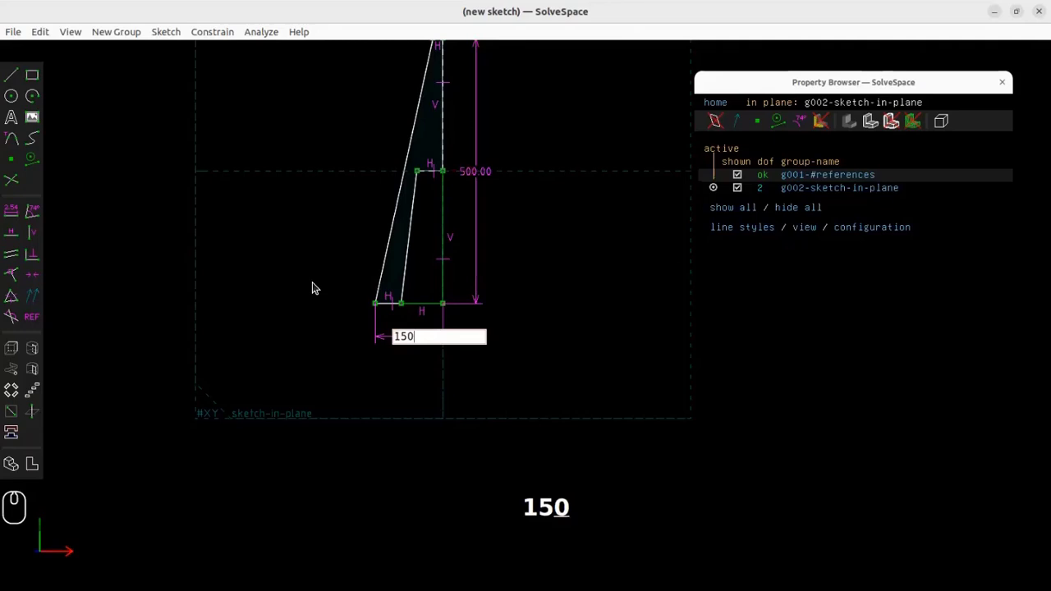
key(Return)
- Narrow the leg's bottom edge by moving its inner corner outward, and set that edge's length to 40
scroll(422, 177, up, 4)
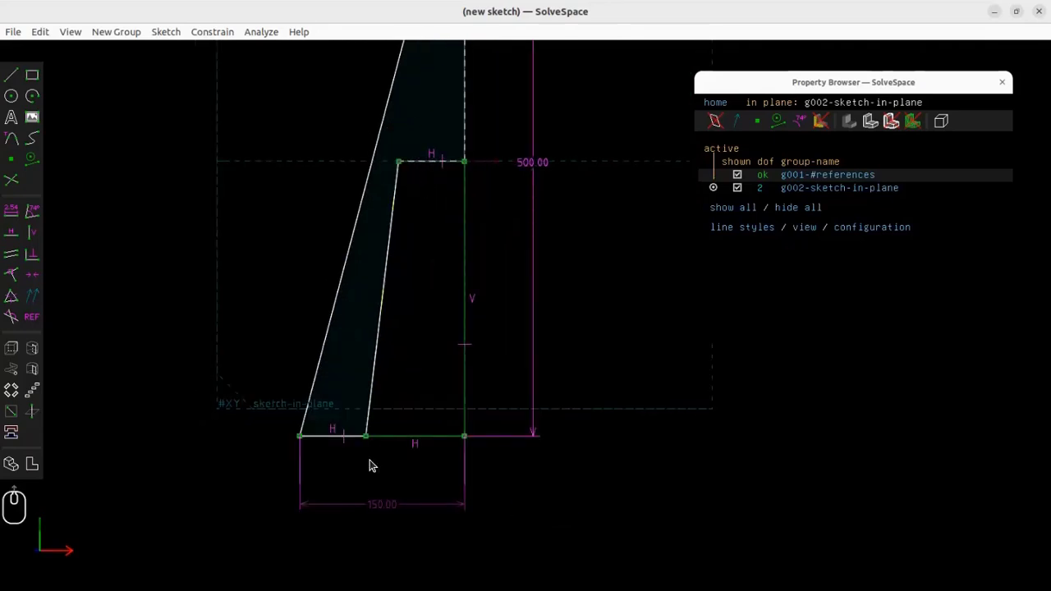
click(326, 438)
drag(328, 438, 334, 440)
click(320, 438)
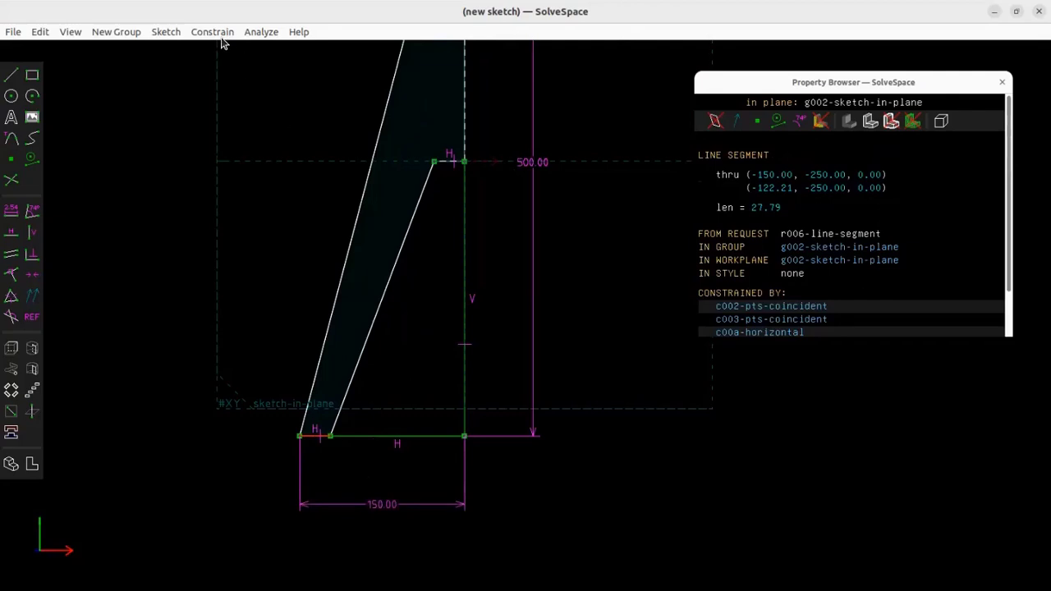
key(d)
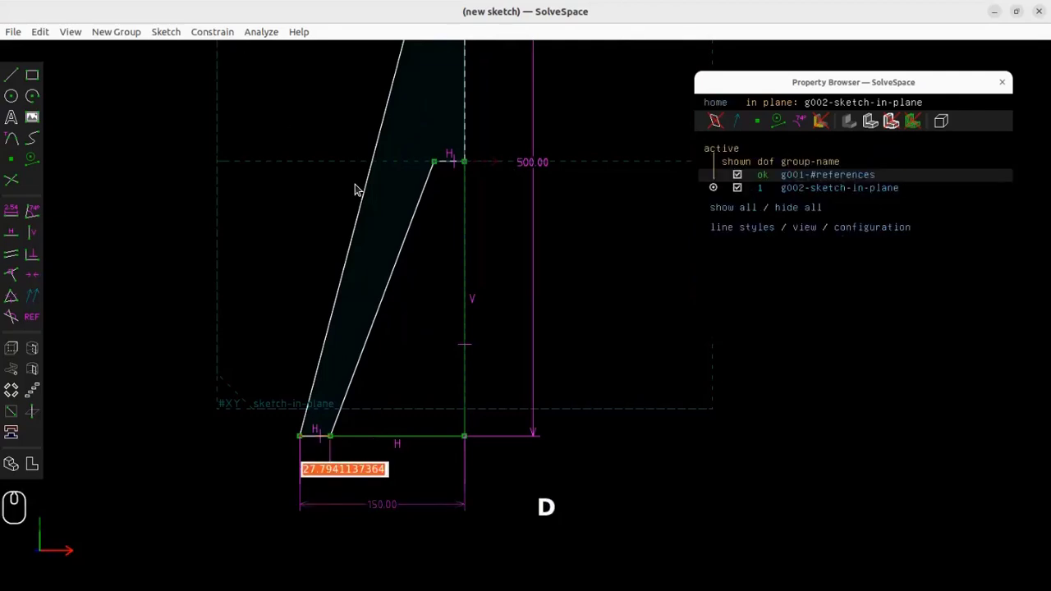
text(40)
key(Return)
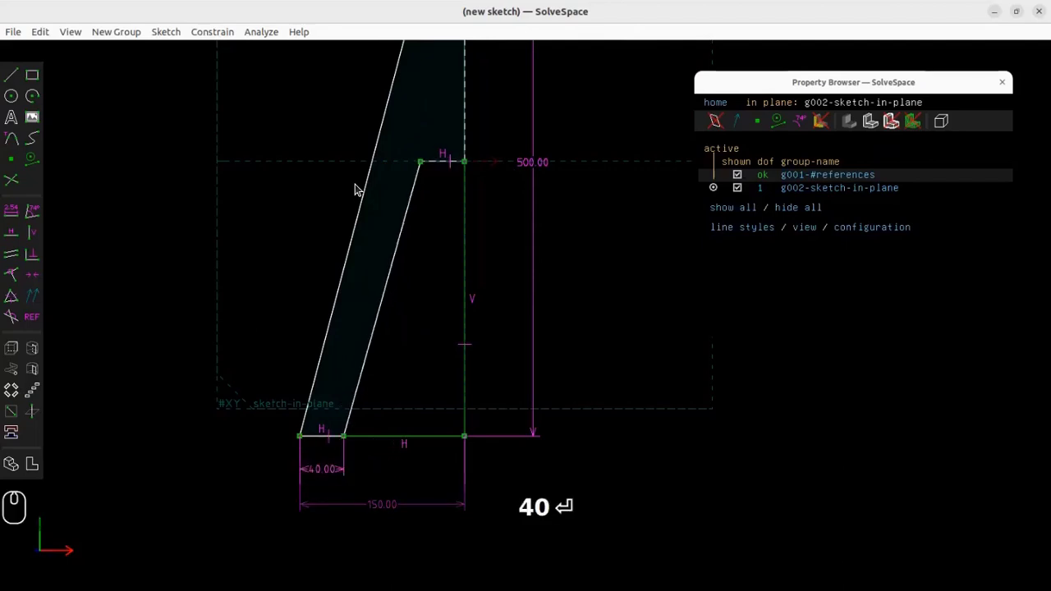
- Move the contour's top left corner outward until the top edge is about 67 long
scroll(472, 124, down, 3)
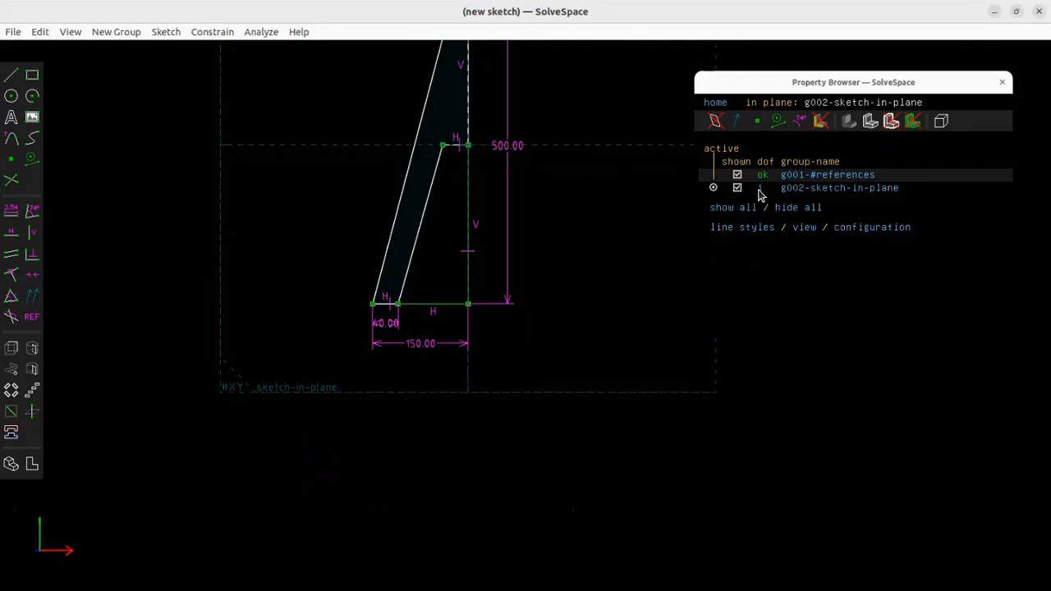
shift+right_drag(536, 115, 533, 116)
key(w)
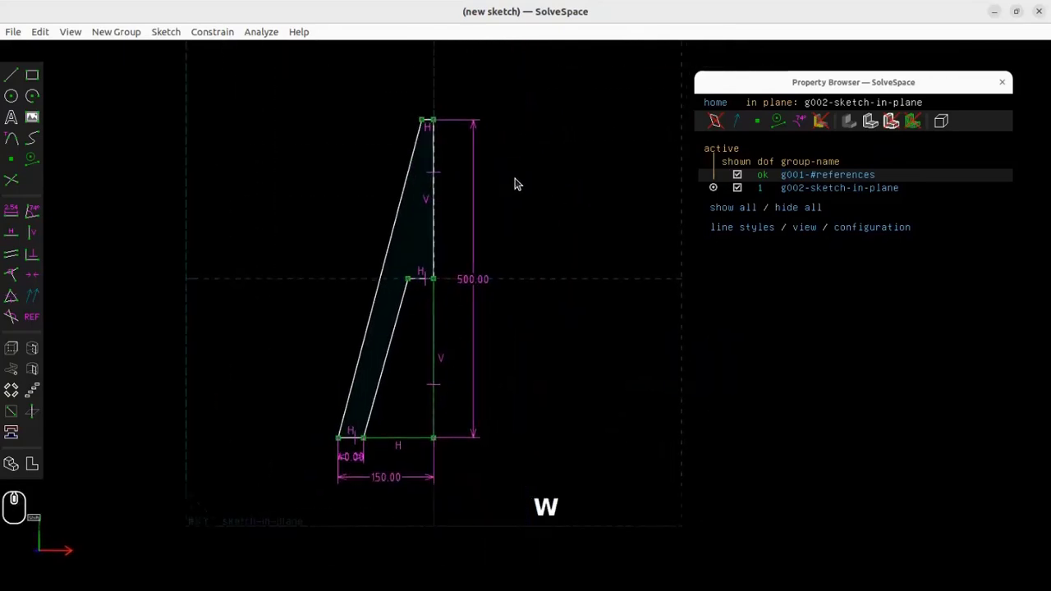
right_drag(575, 237, 604, 238)
scroll(460, 161, up, 3)
drag(439, 102, 346, 103)
click(372, 104)
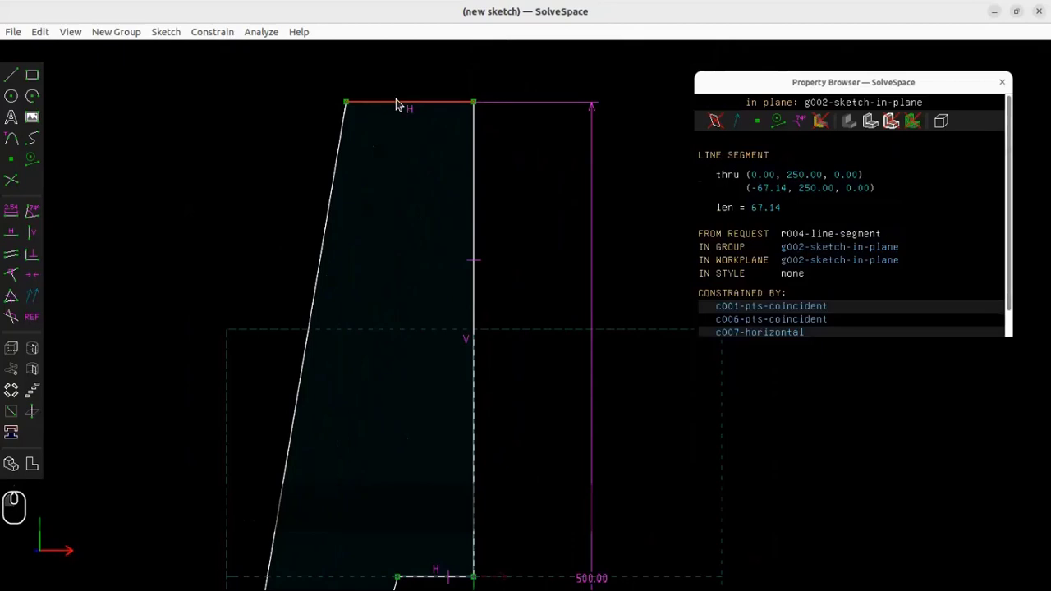
- Set the length of the contour's top edge to 75
scroll(400, 104, down, 3)
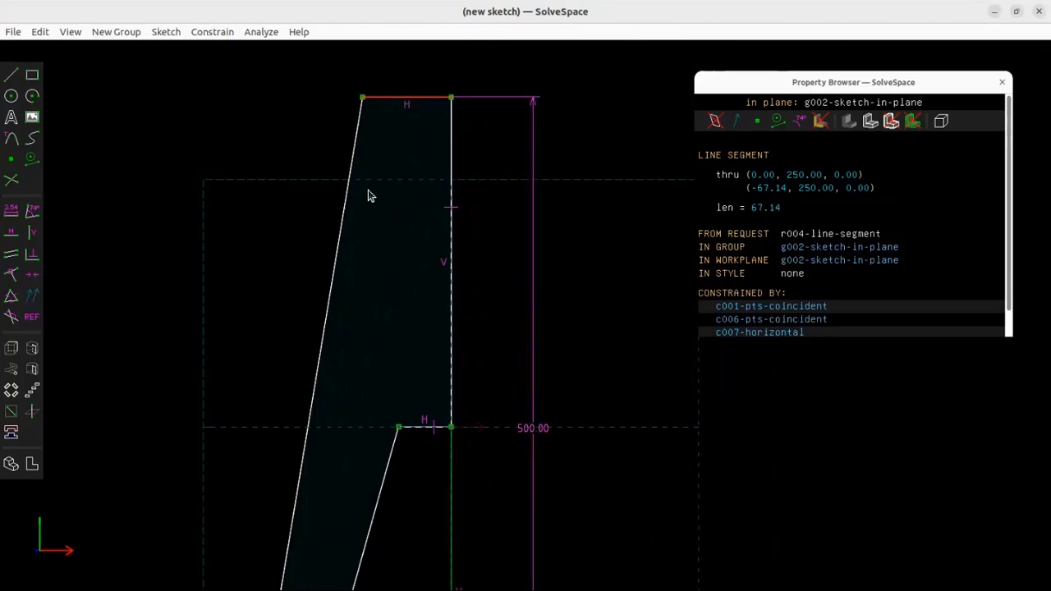
scroll(368, 195, down, 2)
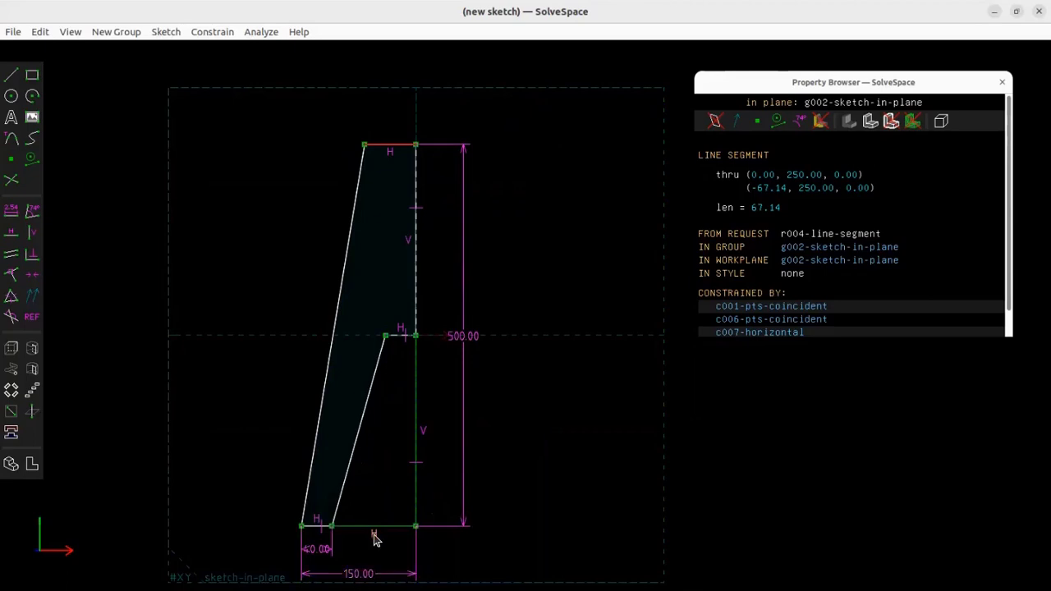
scroll(392, 138, up, 3)
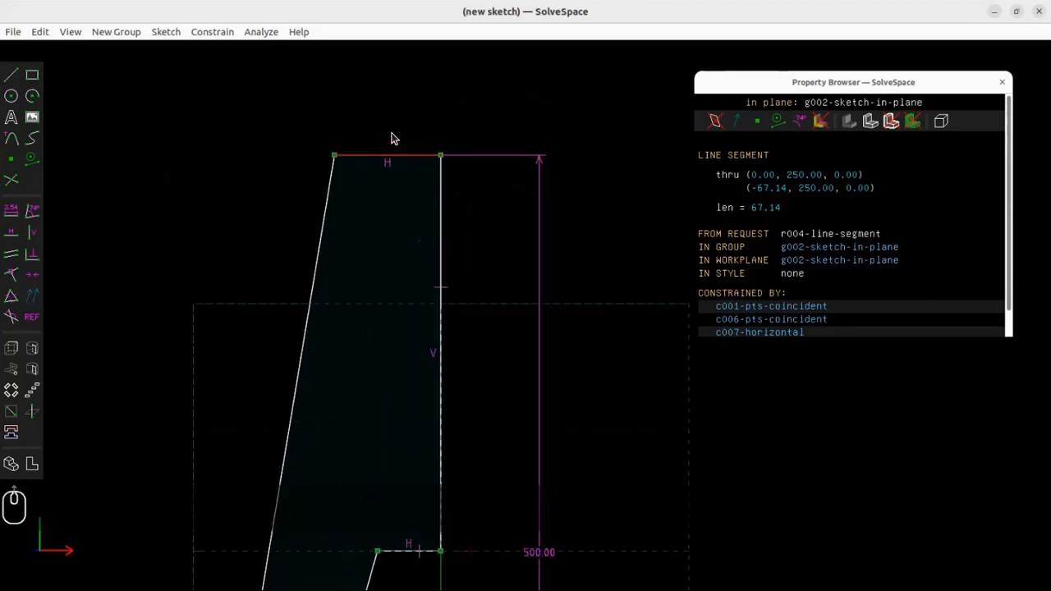
text(d)
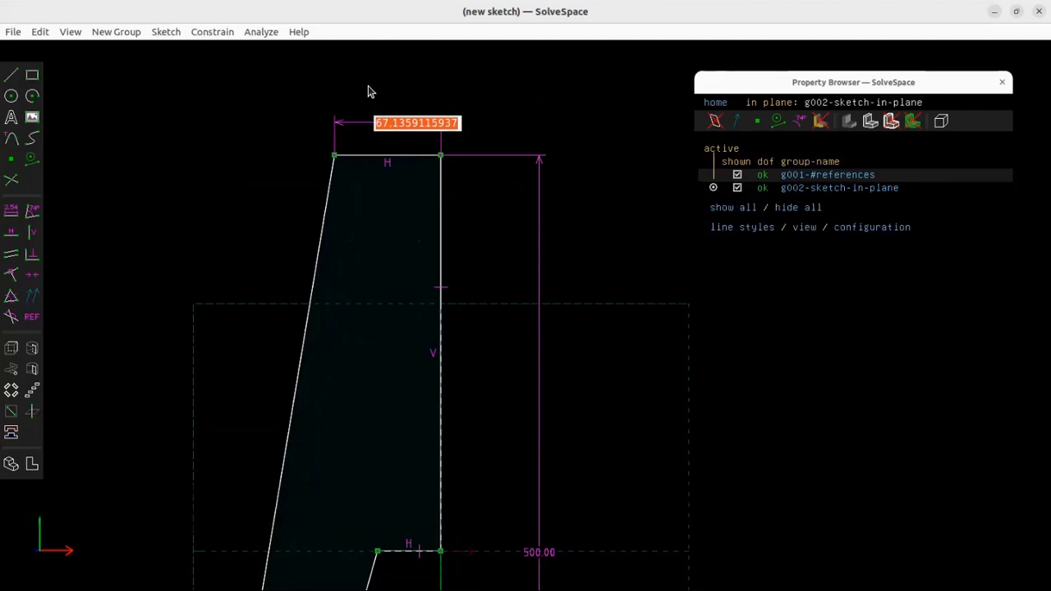
text(75)
key(Return)
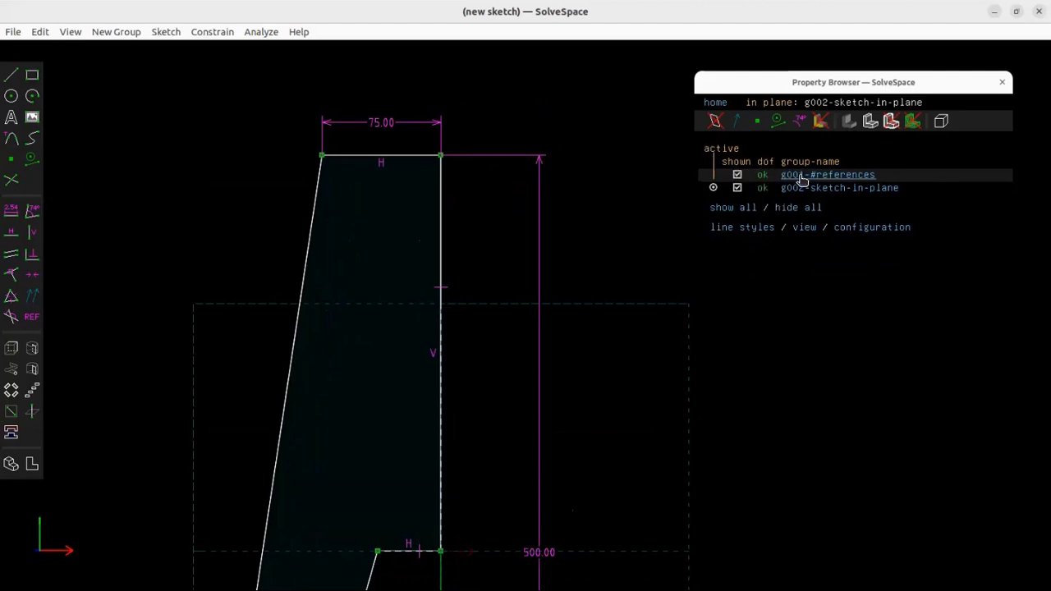
- Hide the sketch-in-plane group and show it again
drag(805, 85, 793, 84)
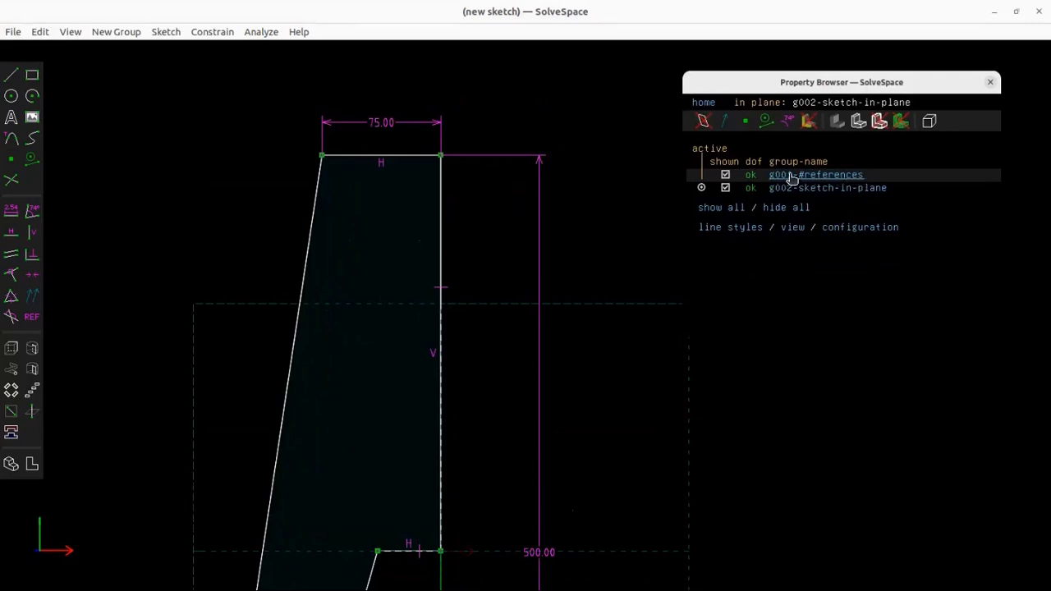
click(726, 189)
double_click(726, 188)
click(726, 188)
scroll(496, 222, down, 5)
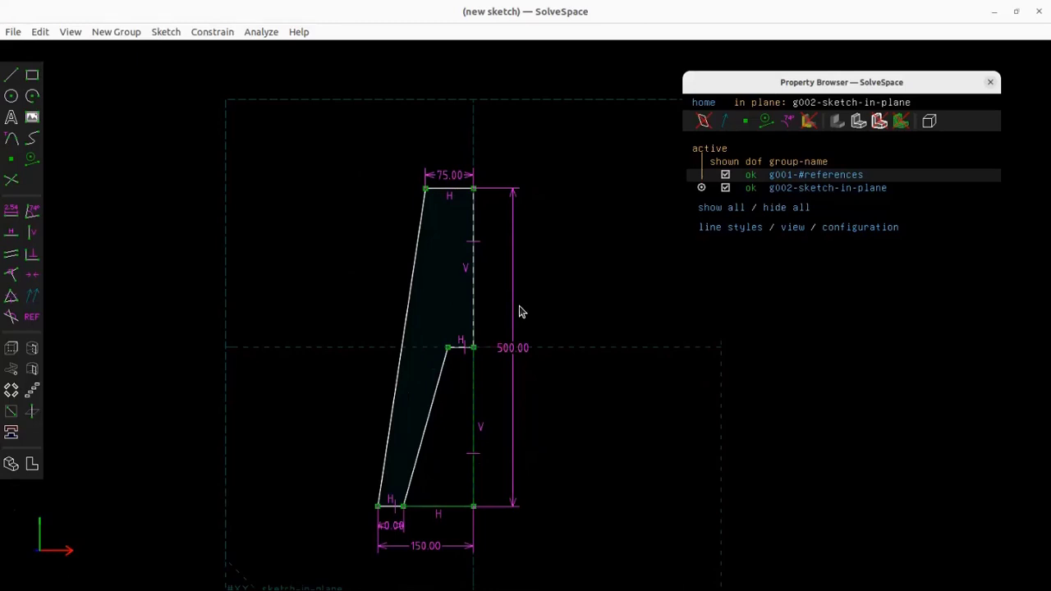
- Hide and restore the display of constraints and dimensions, and do the same for the points
click(789, 121)
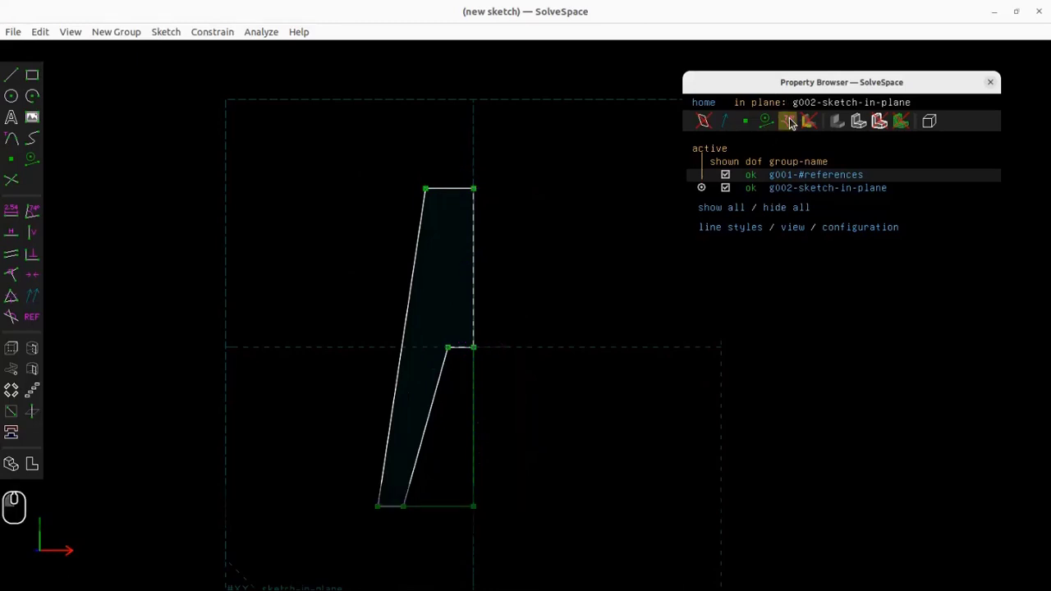
click(789, 120)
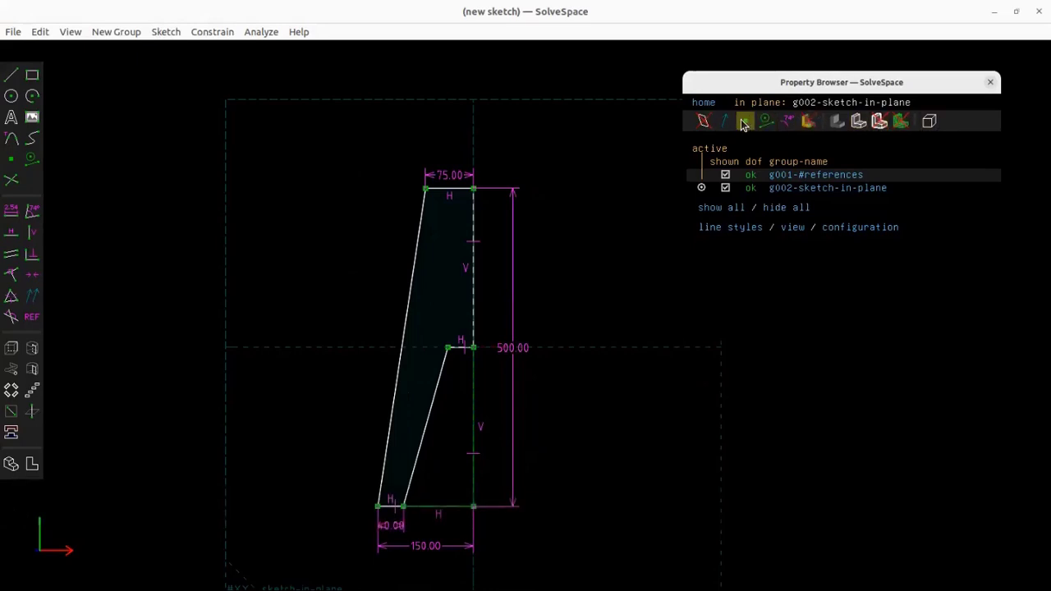
click(745, 122)
click(747, 122)
- Extrude the closed contour in an isometric view as a two-sided solid
click(10, 466)
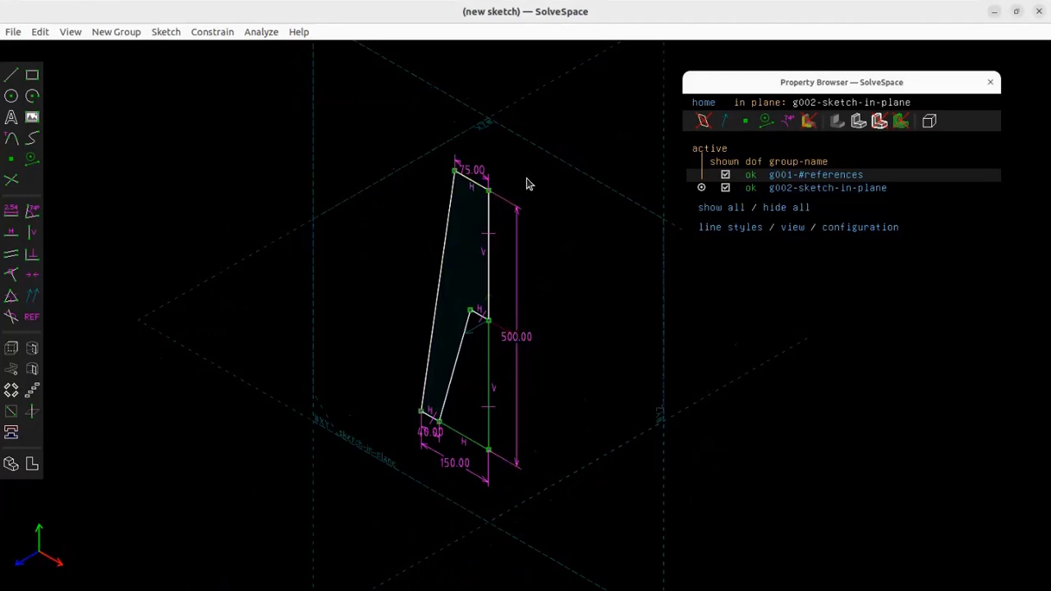
click(11, 350)
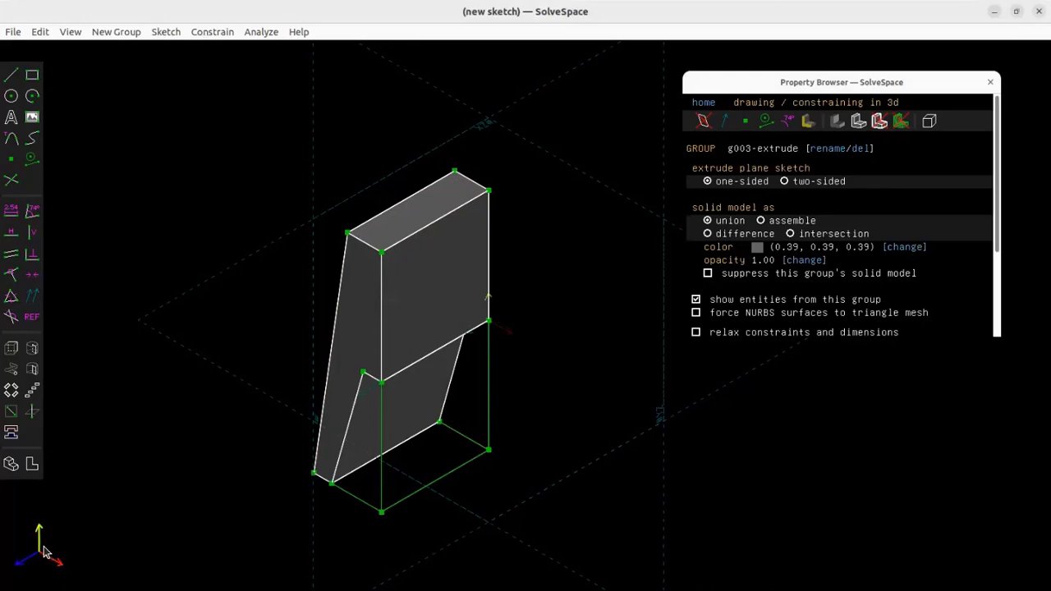
click(786, 182)
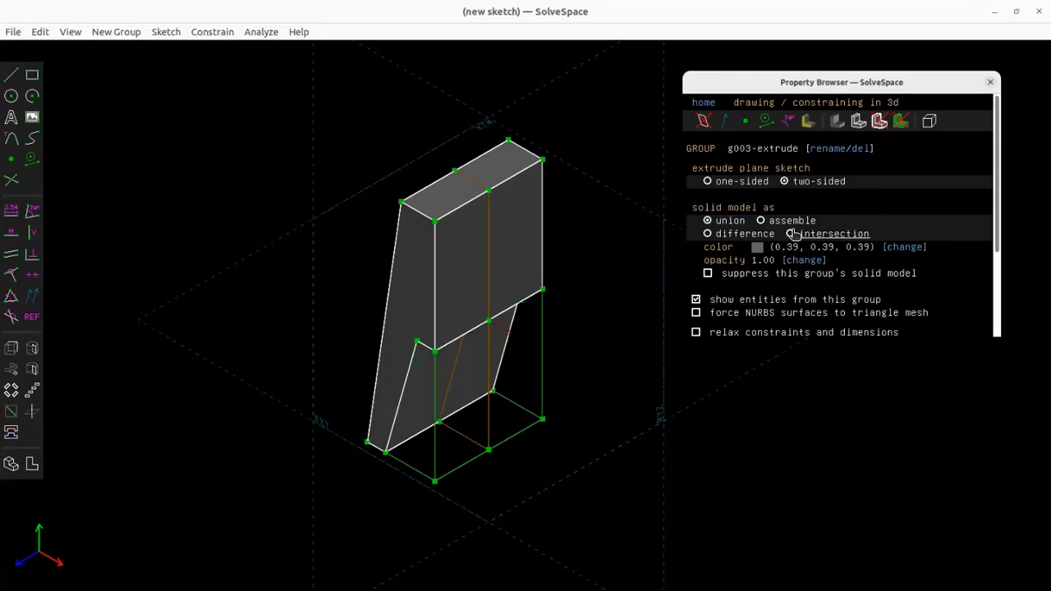
- Set the total depth of the two-sided extrusion to 10 and place the dimension label clear of the solid
click(512, 196)
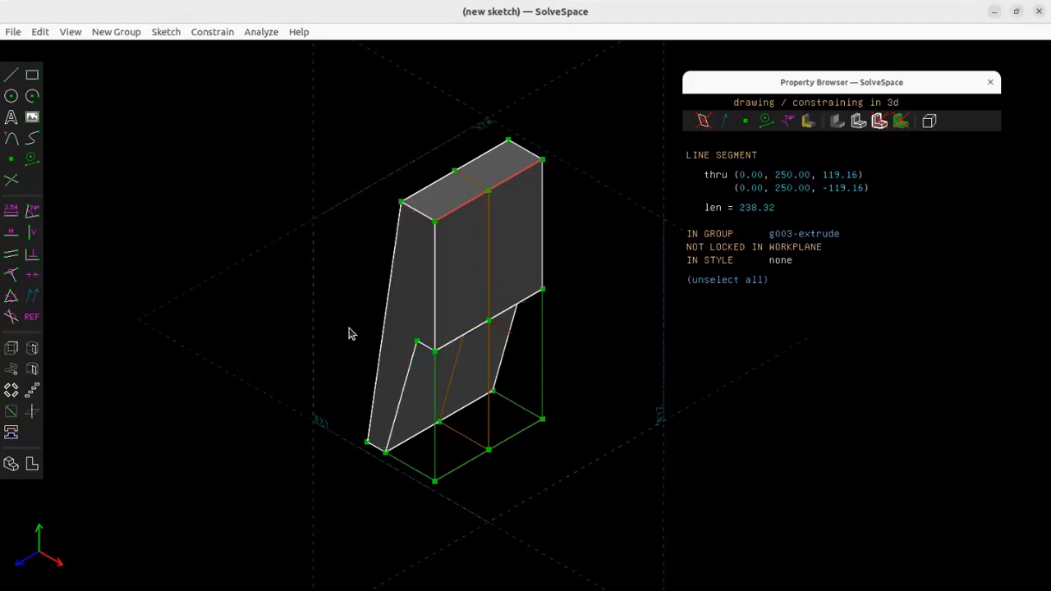
key(d)
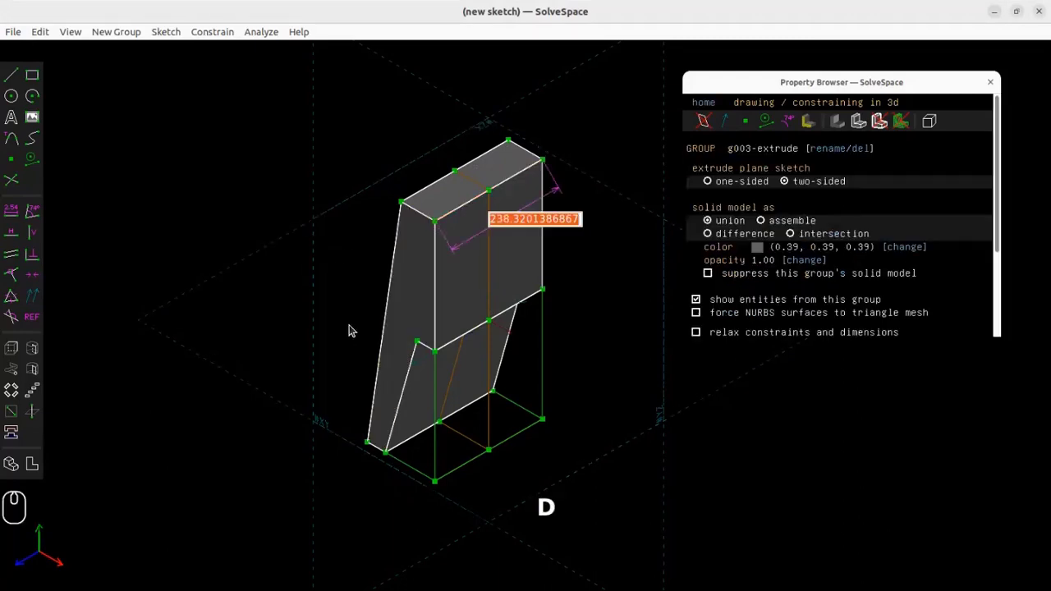
text(10)
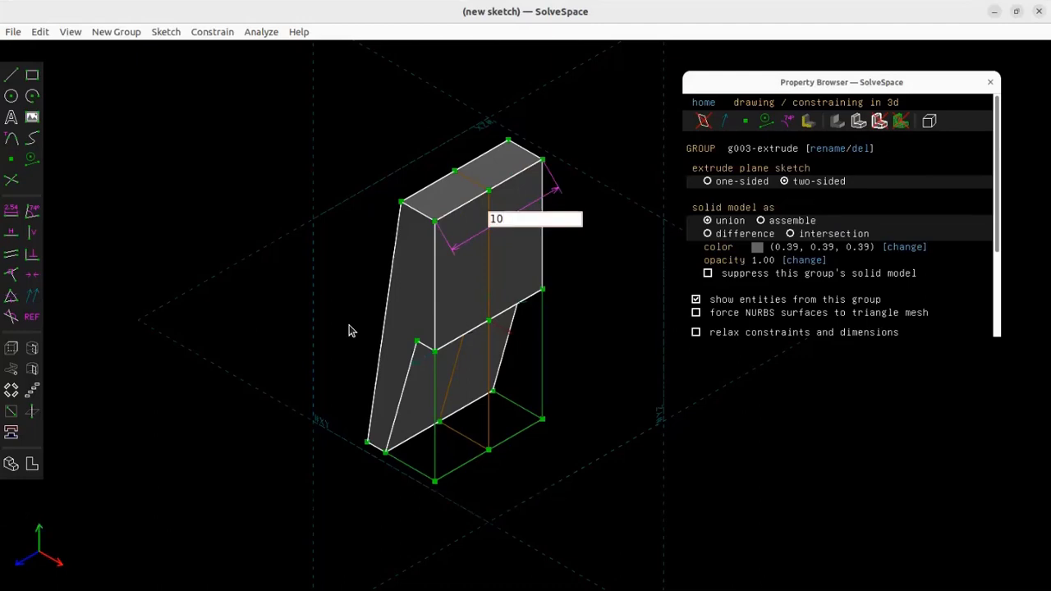
key(Return)
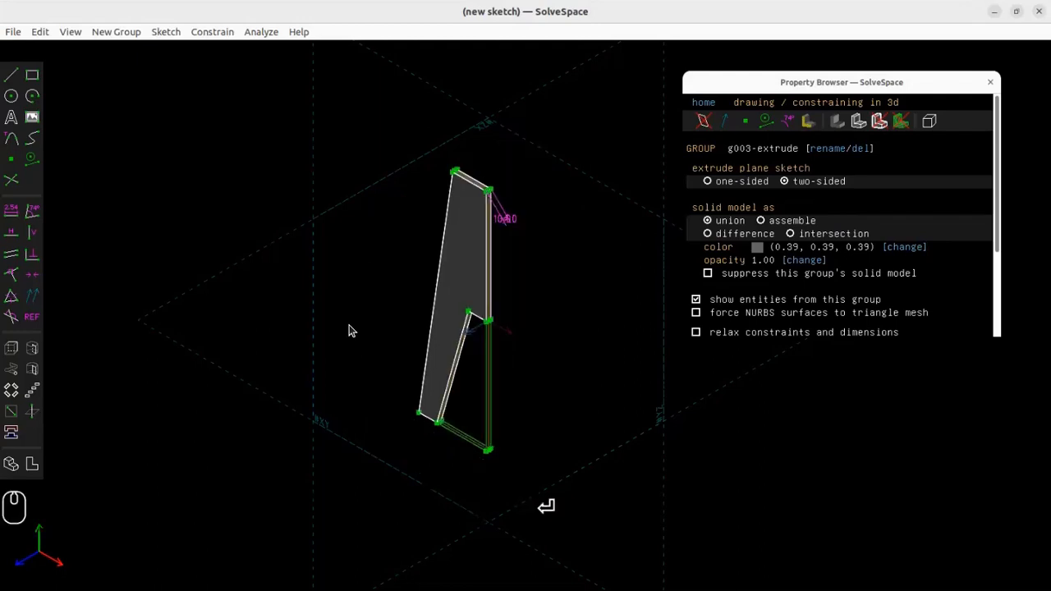
drag(505, 212, 520, 166)
- Create a step rotating group of the extruded leg, using the origin point and the vertical centre edge as the axis
scroll(510, 205, up, 2)
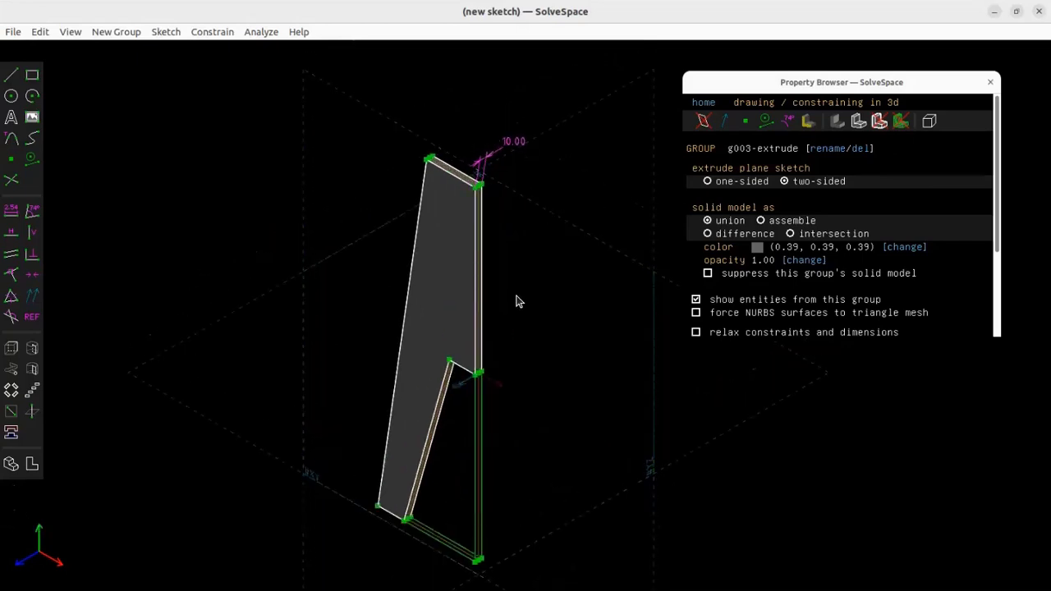
mouse_move(444, 399)
middle_down()
mouse_move(453, 420)
mouse_move(441, 401)
middle_up()
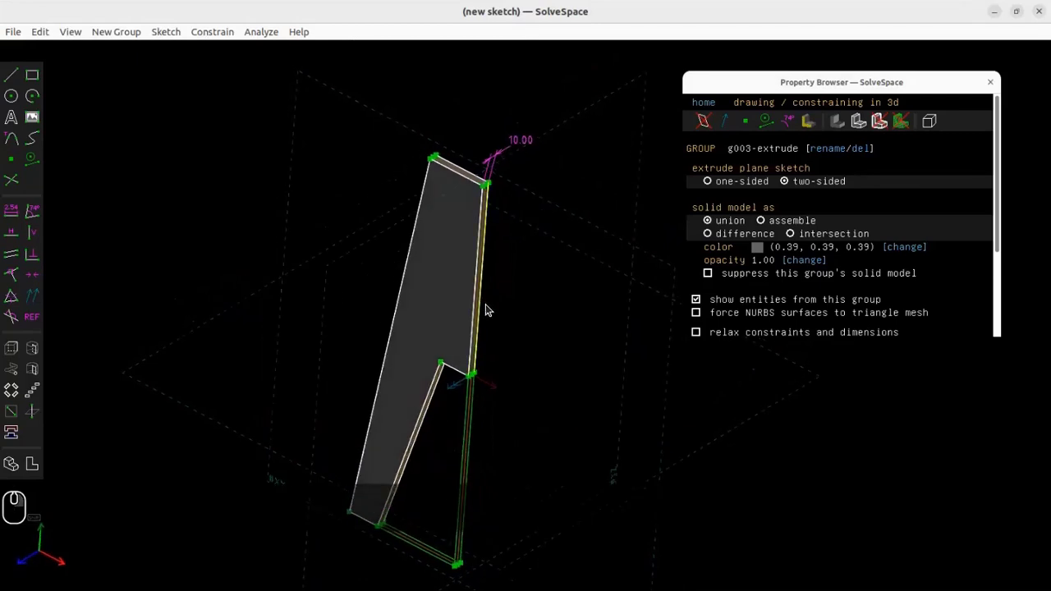
middle_drag(531, 321, 496, 317)
scroll(493, 343, up, 4)
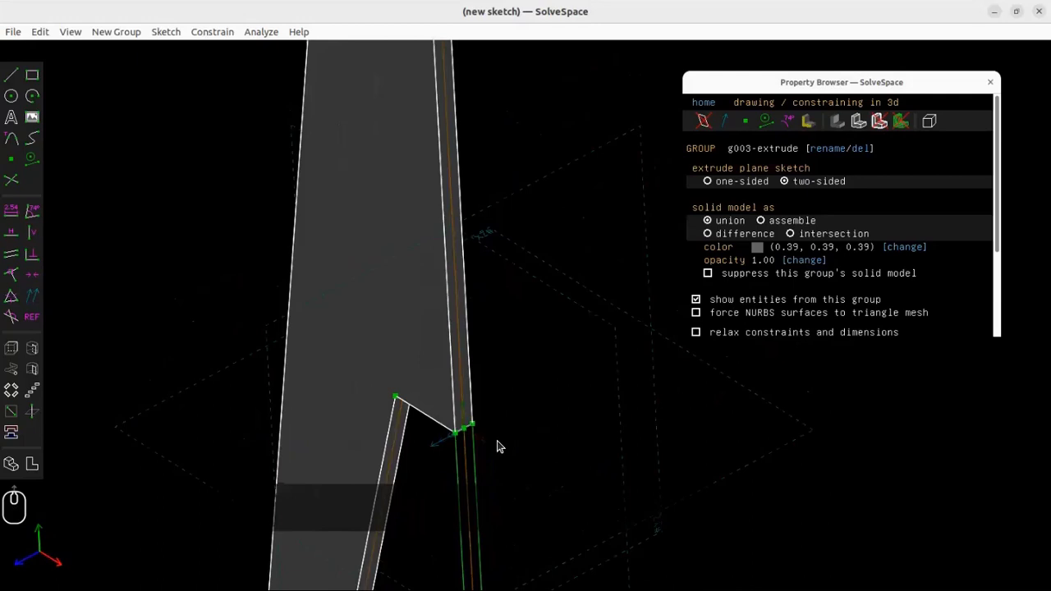
scroll(503, 416, up, 3)
click(435, 441)
click(436, 401)
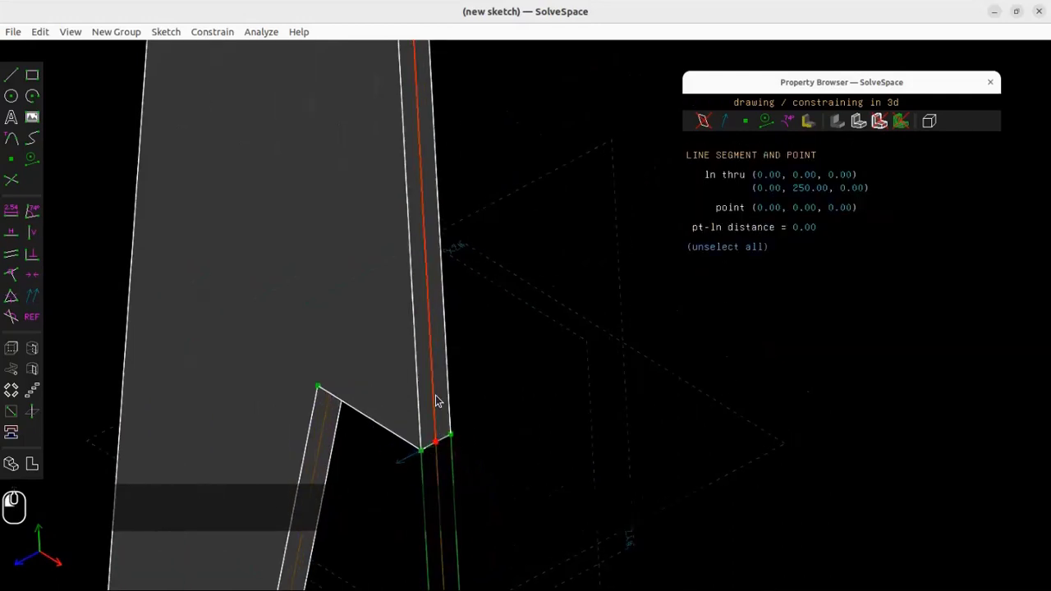
click(11, 392)
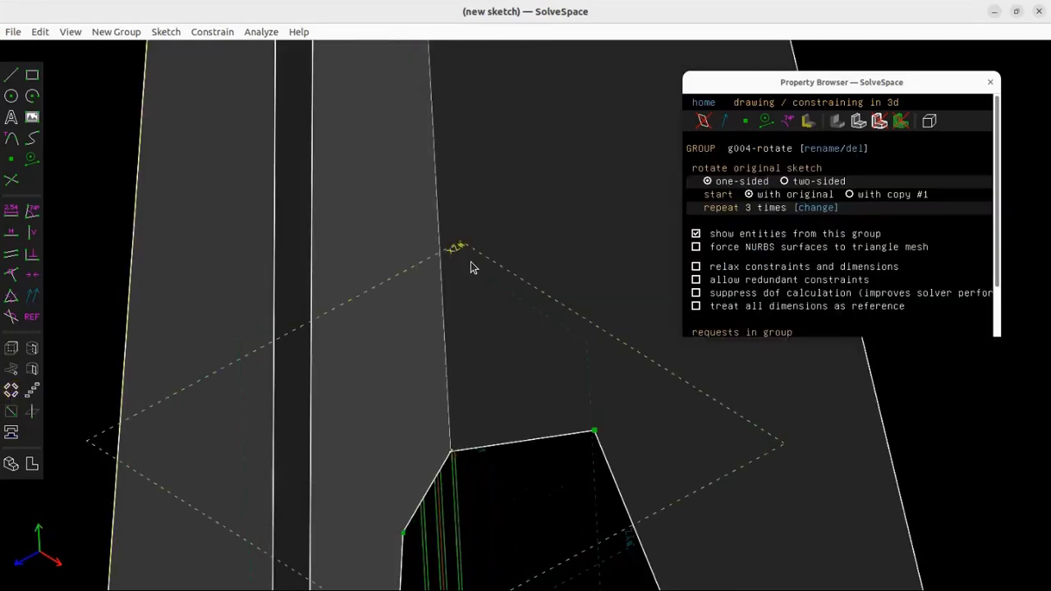
scroll(472, 262, down, 5)
middle_drag(473, 262, 458, 266)
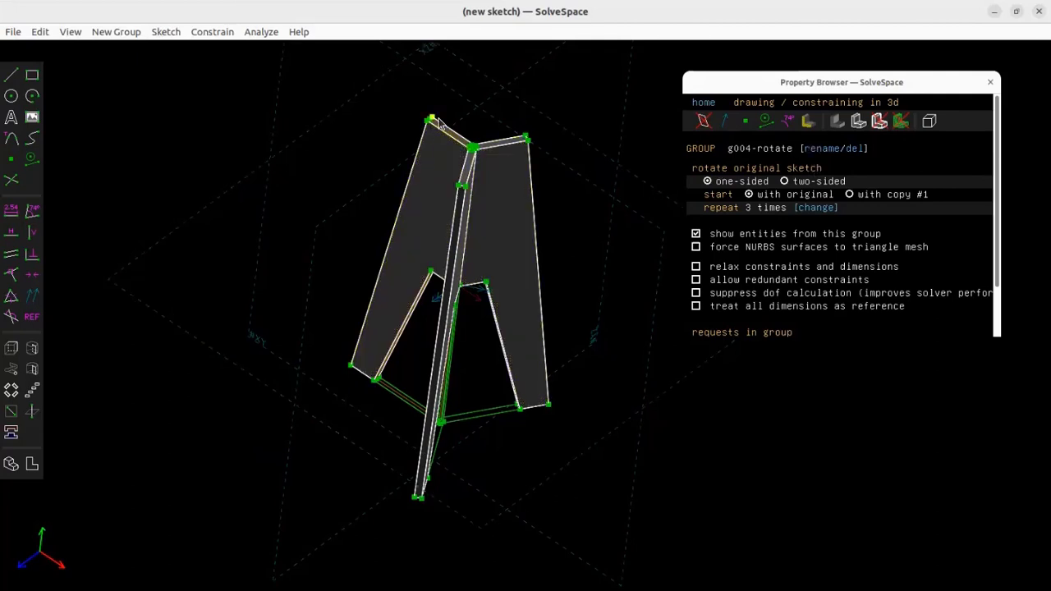
- Try the two-sided option for the rotated copies and return the group to one-sided
click(818, 207)
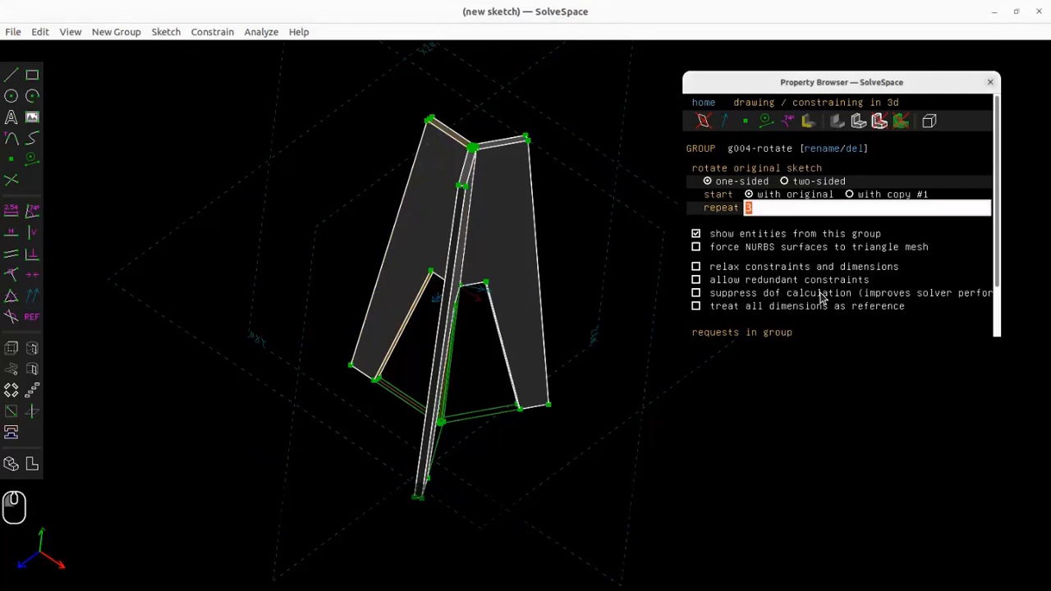
click(731, 224)
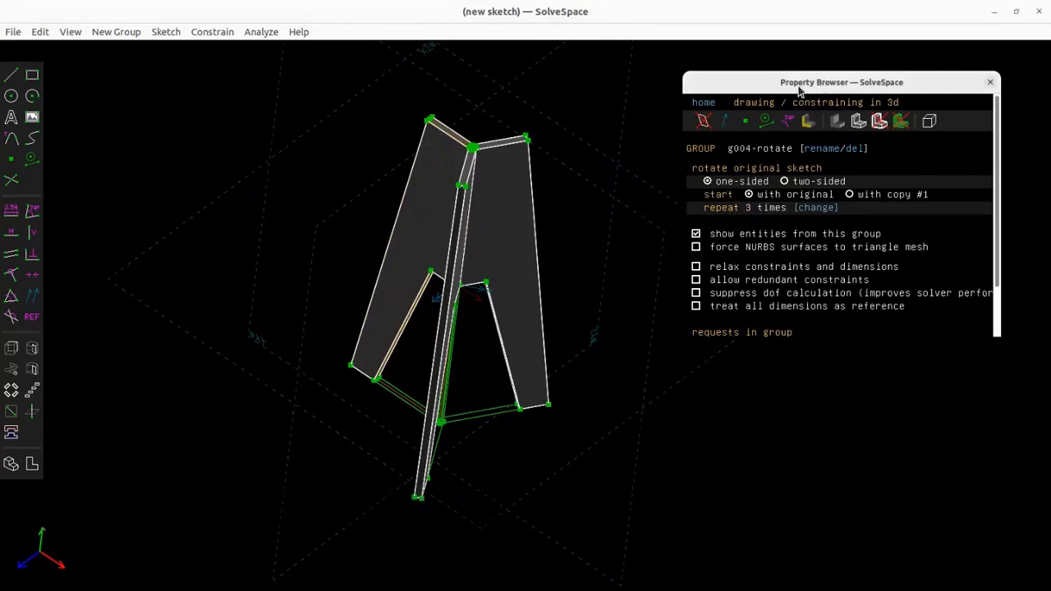
click(822, 183)
click(709, 182)
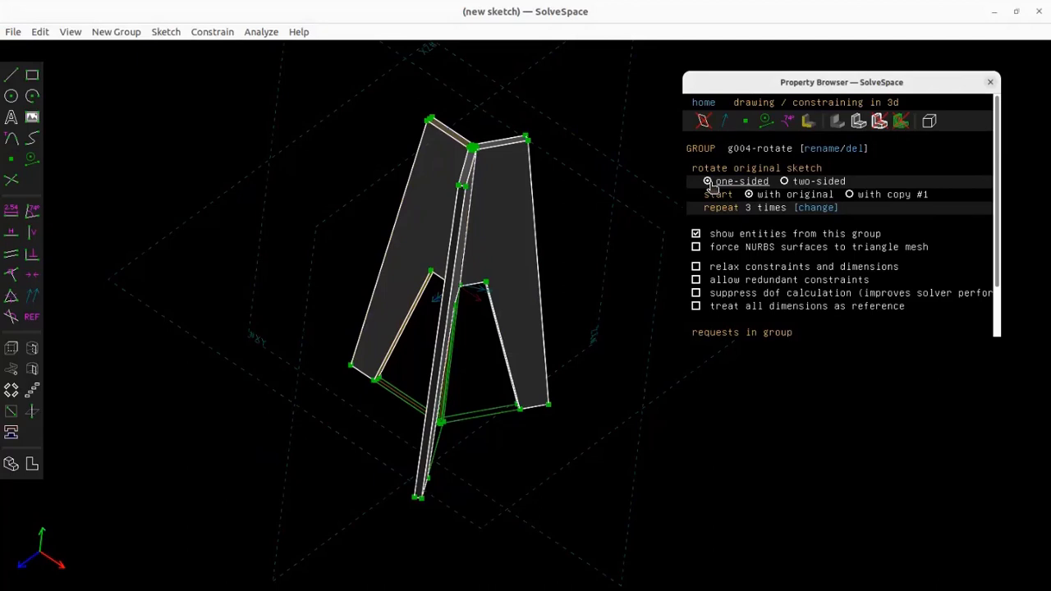
click(788, 184)
click(709, 181)
- Set the rotation group's repeat count to 2 and view the resulting pair of legs from an angle
click(826, 211)
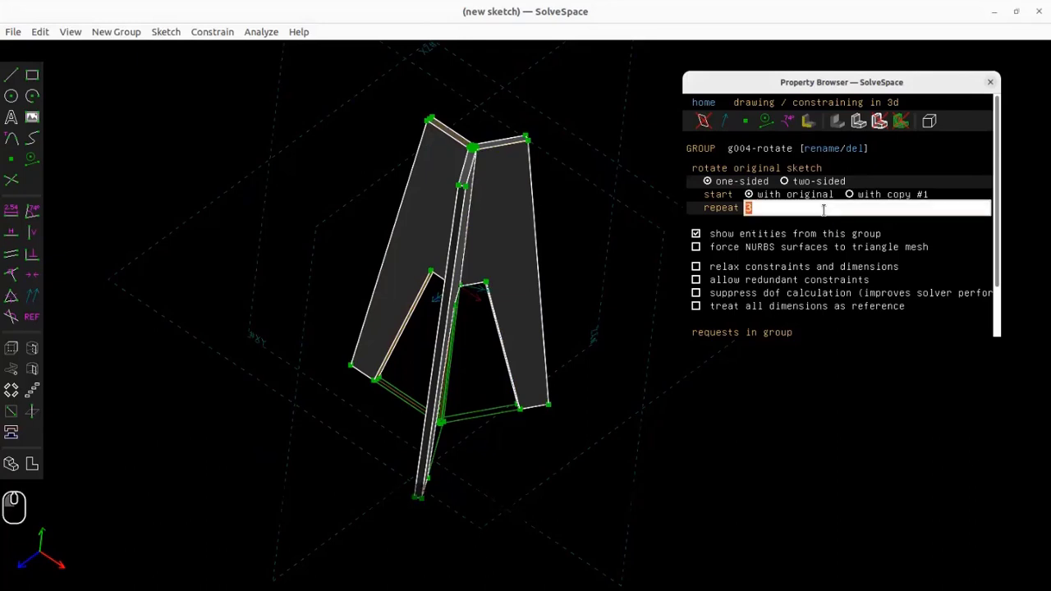
text(2)
key(Return)
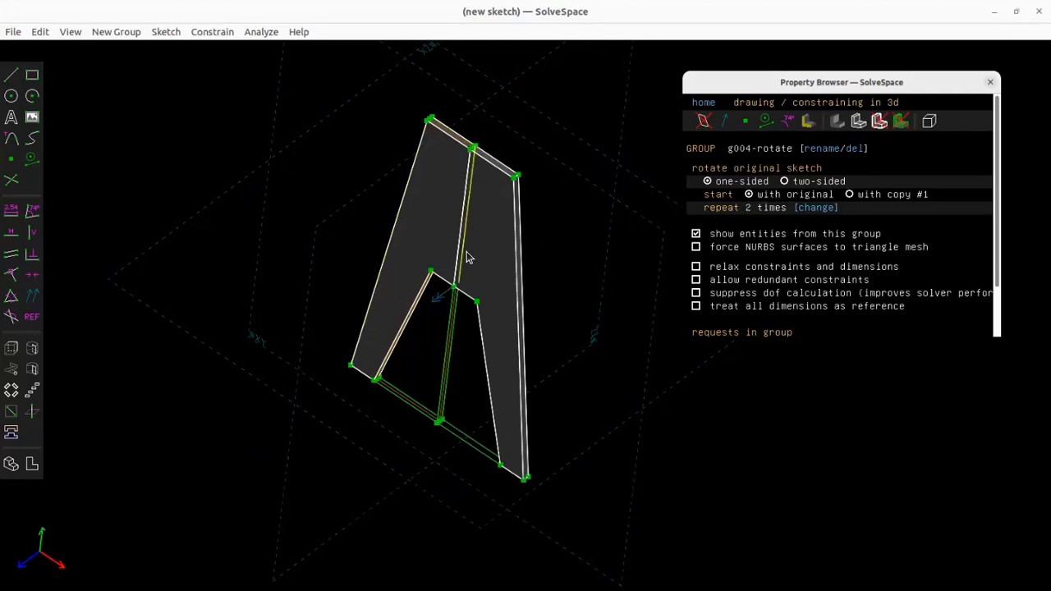
mouse_move(558, 237)
middle_down()
mouse_move(501, 234)
mouse_move(540, 224)
mouse_move(575, 230)
middle_up()
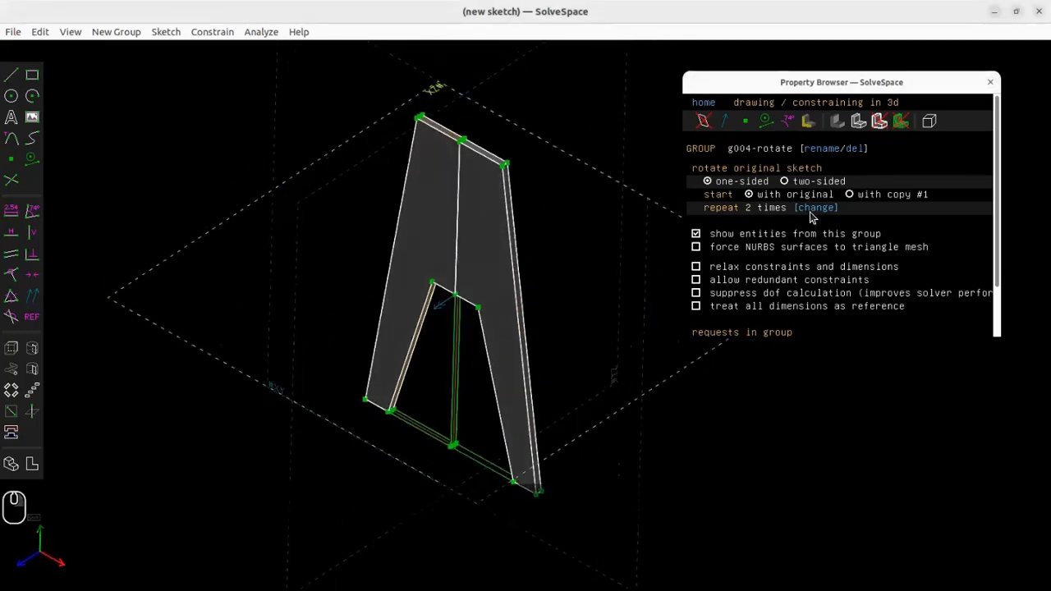
- List the sketch's groups to check the rotate group's degrees of freedom and inspect the top joint between the two legs
click(703, 104)
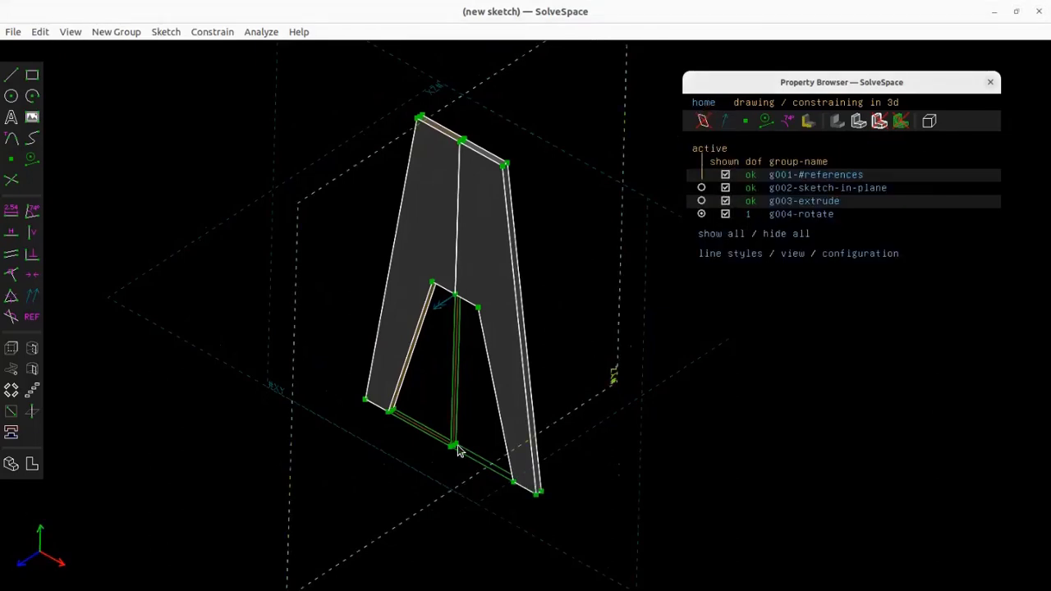
click(462, 142)
drag(462, 146, 588, 184)
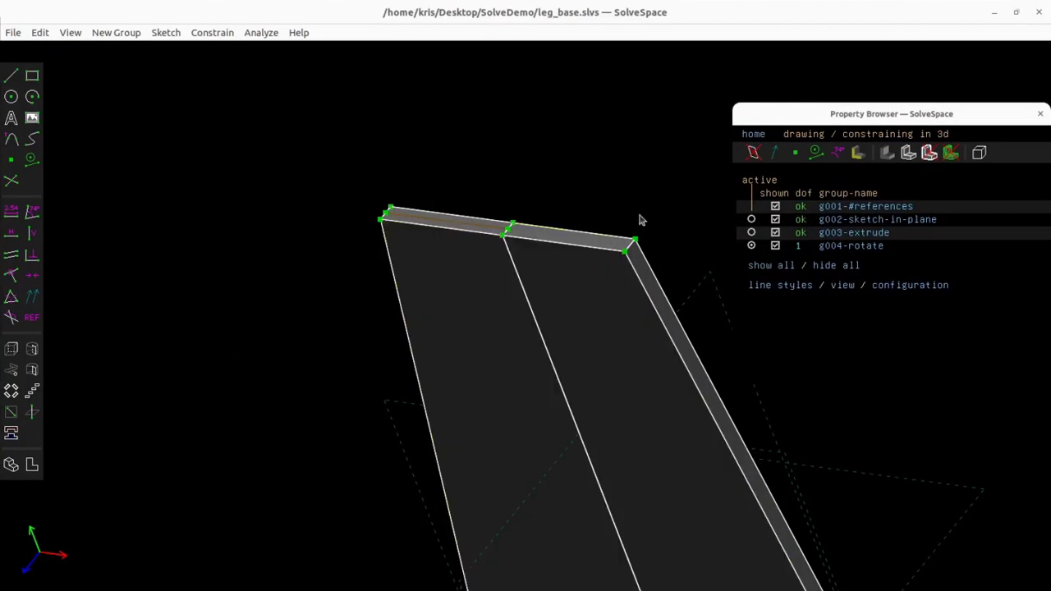
- Swing the rotated leg copy around the vertical centre axis until its top end stands at an angle to the original leg
scroll(628, 286, down, 4)
middle_drag(636, 348, 489, 260)
click(489, 260)
drag(489, 260, 448, 332)
key(Escape)
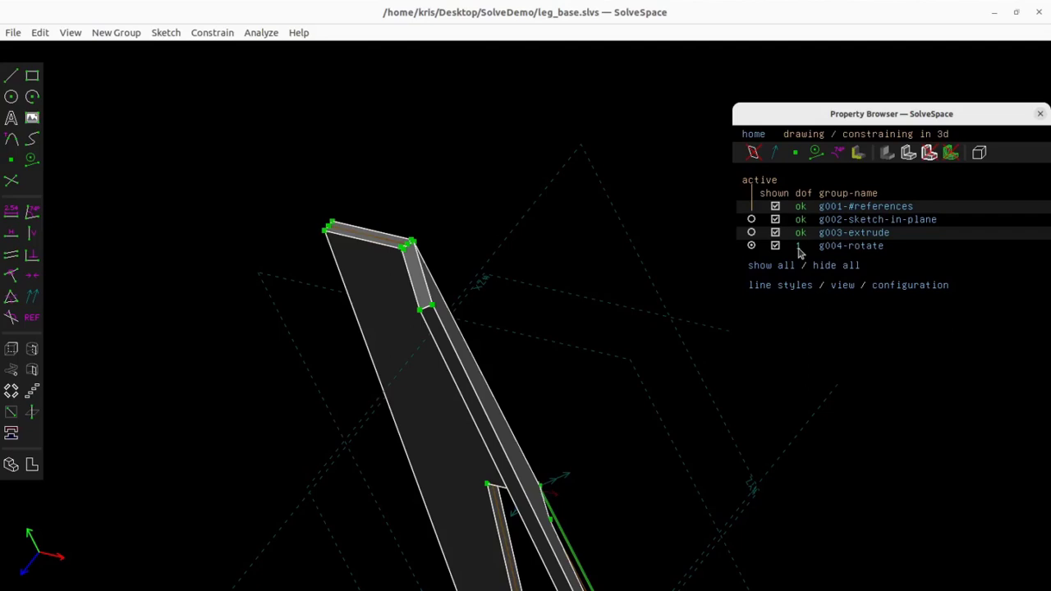
drag(438, 315, 547, 215)
scroll(409, 245, up, 5)
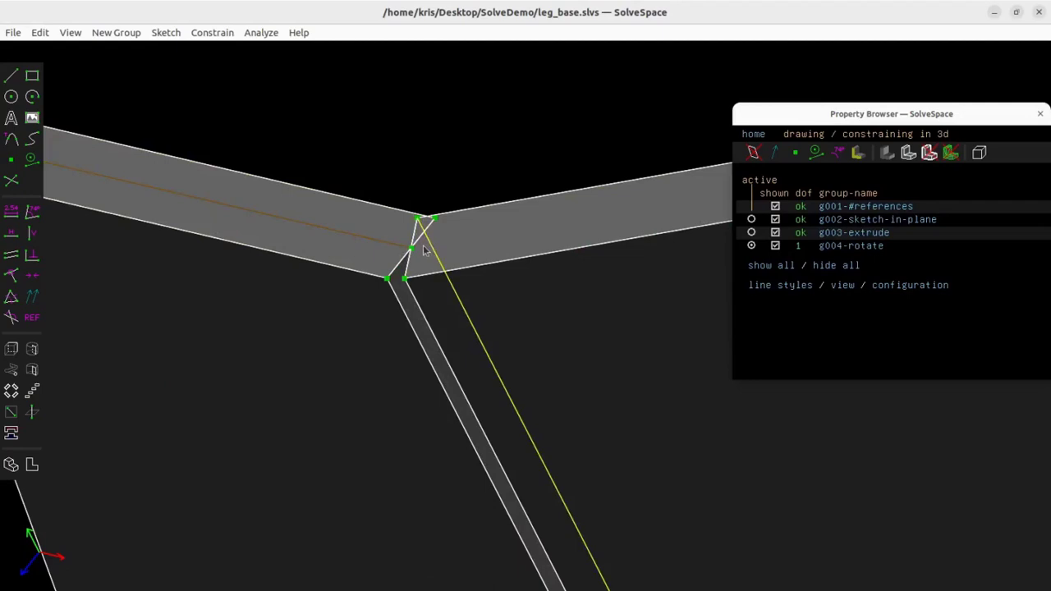
drag(406, 278, 325, 279)
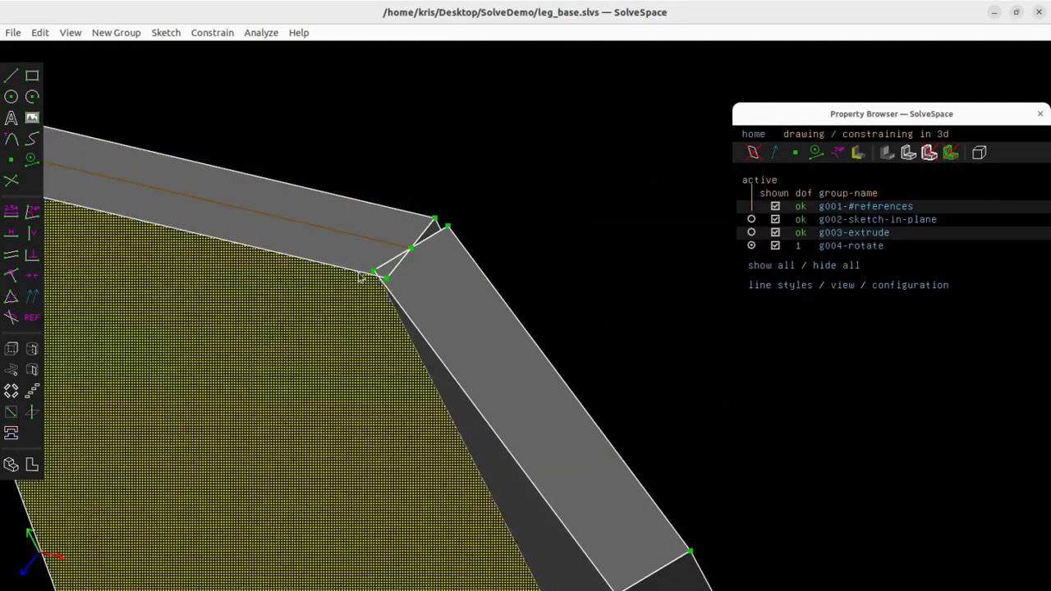
- Constrain the short top edge of the rotated copy perpendicular to the original leg's top centre line
click(400, 255)
click(389, 243)
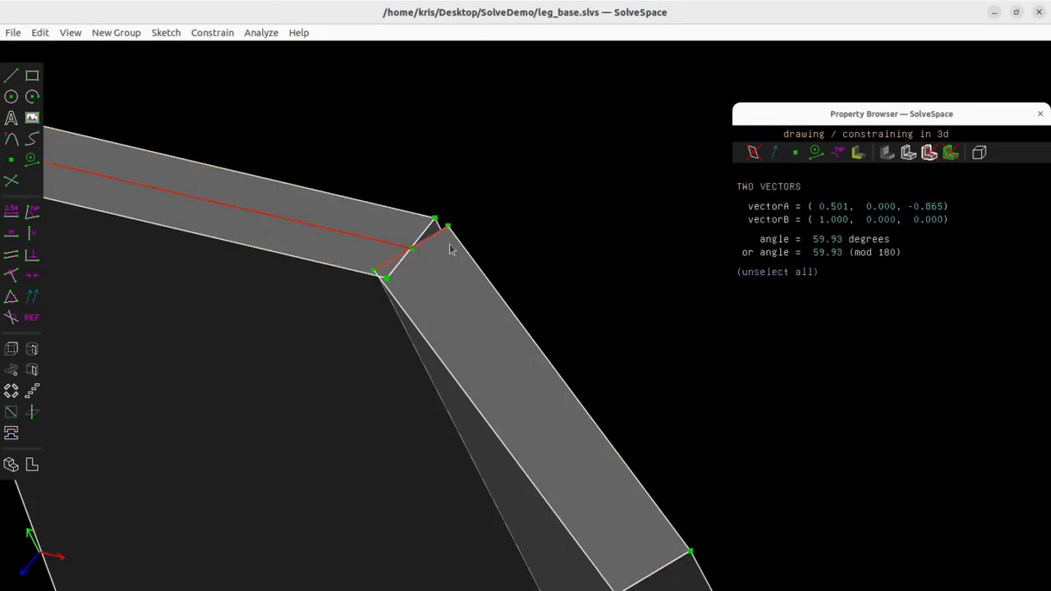
click(212, 33)
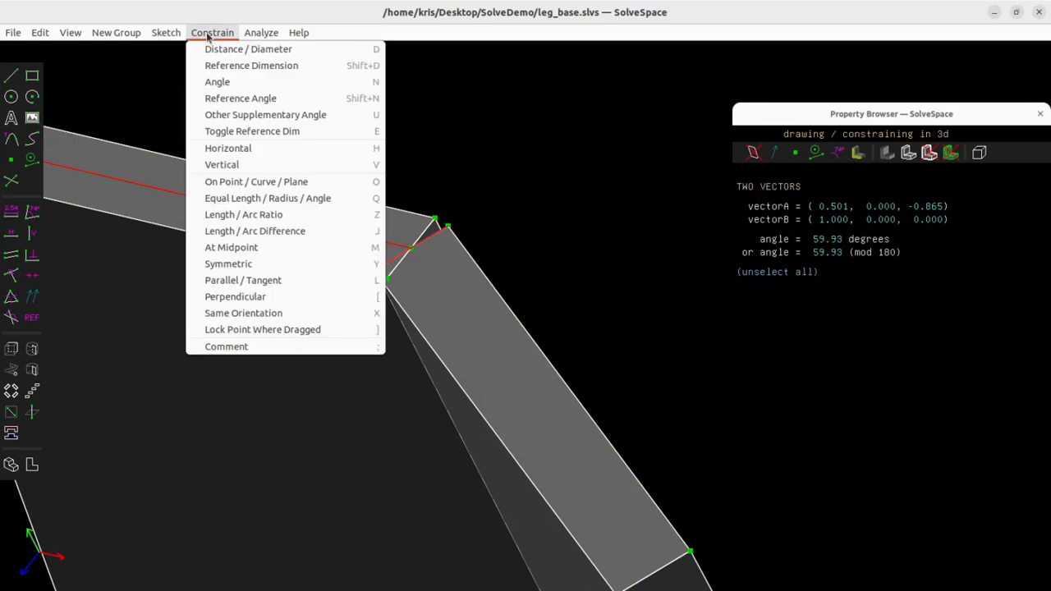
click(252, 298)
scroll(468, 198, down, 5)
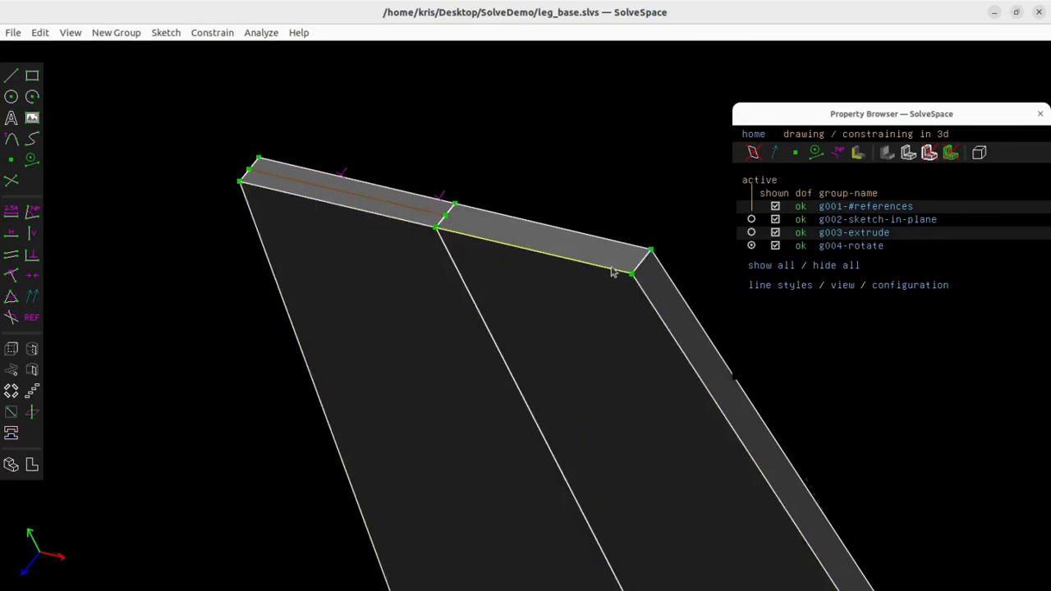
click(633, 274)
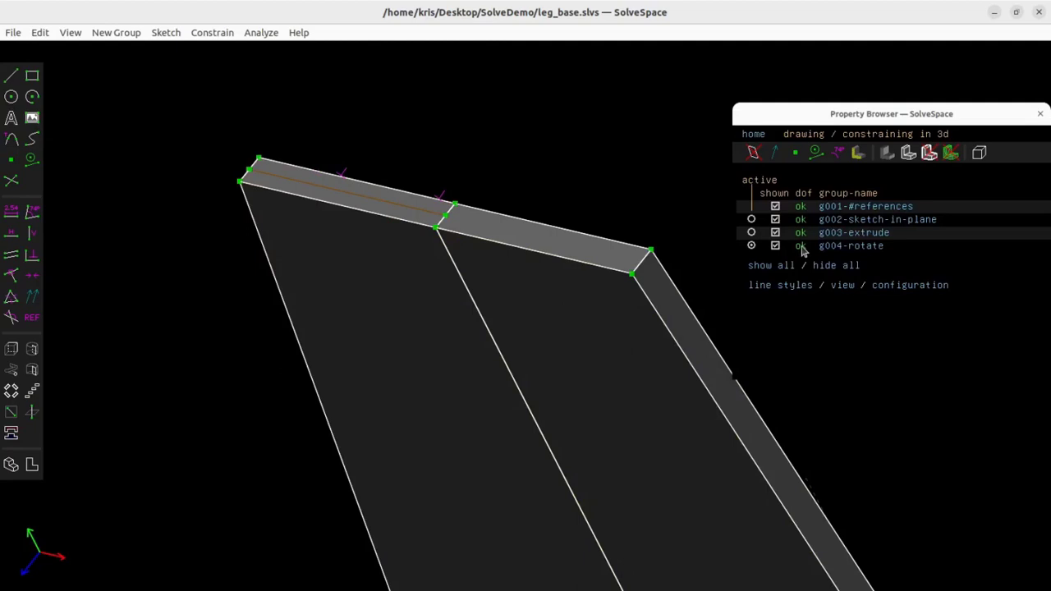
- Create a sketch in a new workplane on the leg's top face, using its inner corner point and the adjoining short and long edges
scroll(476, 215, down, 1)
scroll(475, 216, up, 4)
scroll(476, 216, down, 4)
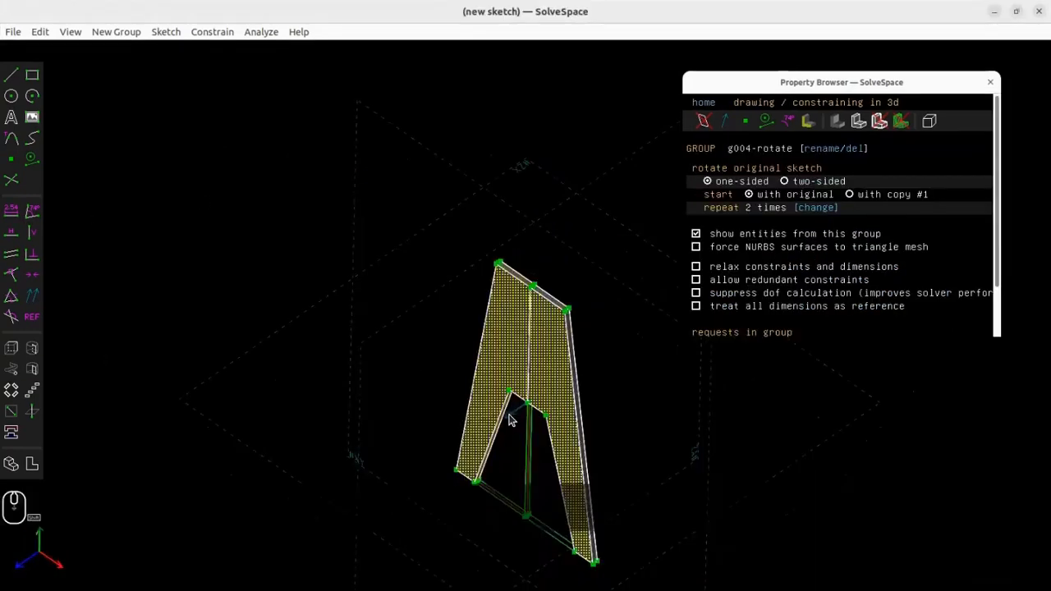
mouse_move(512, 418)
middle_down()
mouse_move(528, 435)
mouse_move(487, 441)
middle_up()
scroll(509, 292, up, 5)
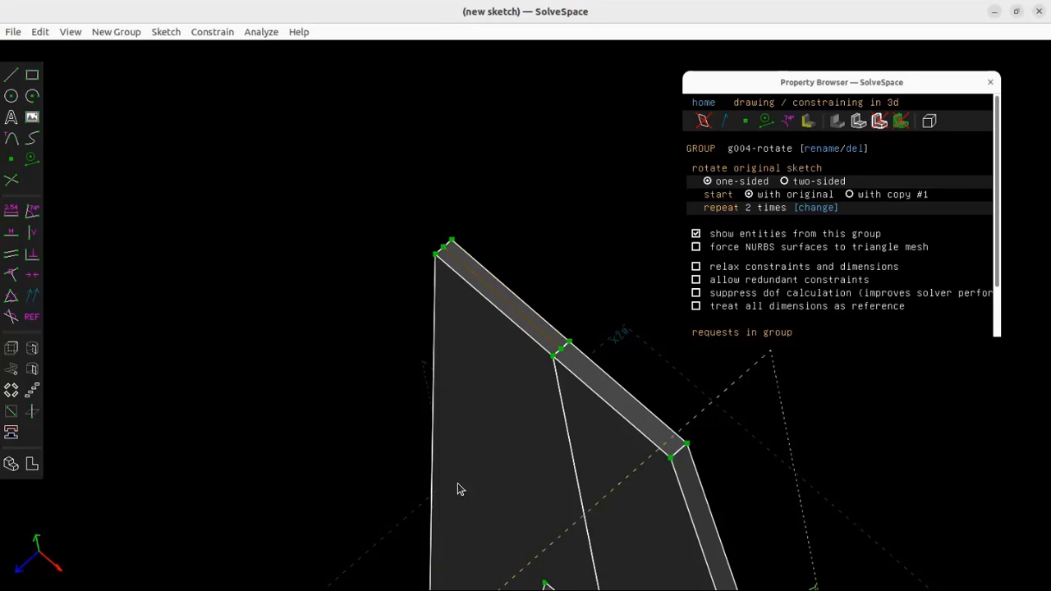
scroll(469, 298, up, 3)
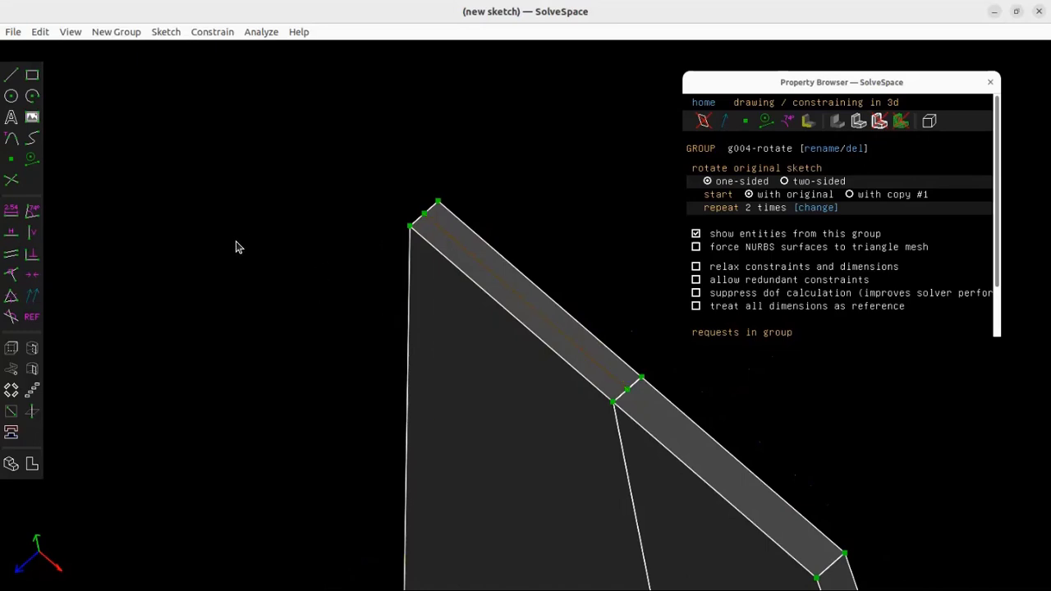
click(614, 403)
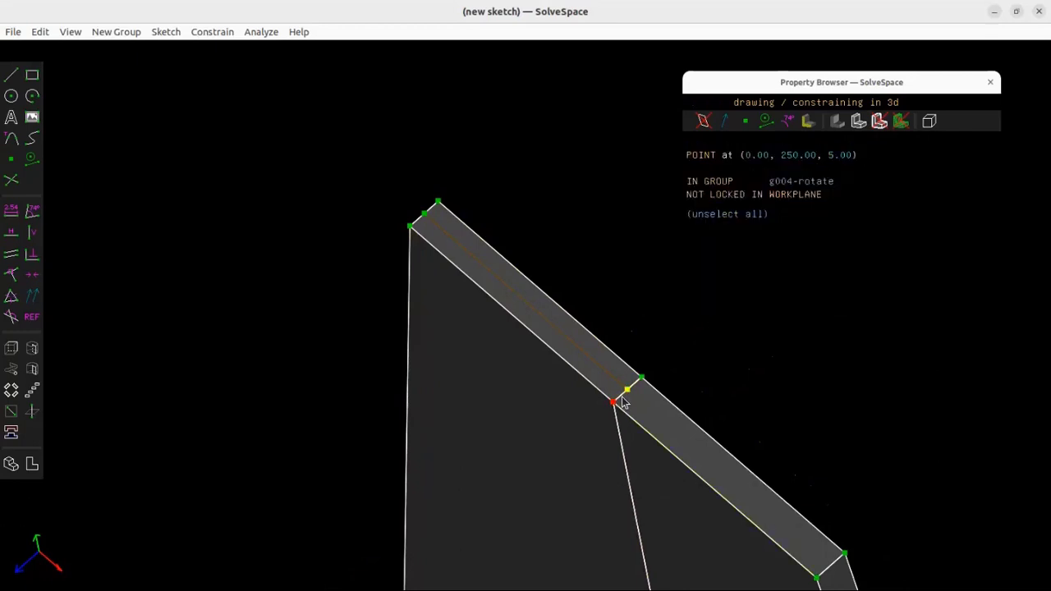
scroll(622, 404, up, 6)
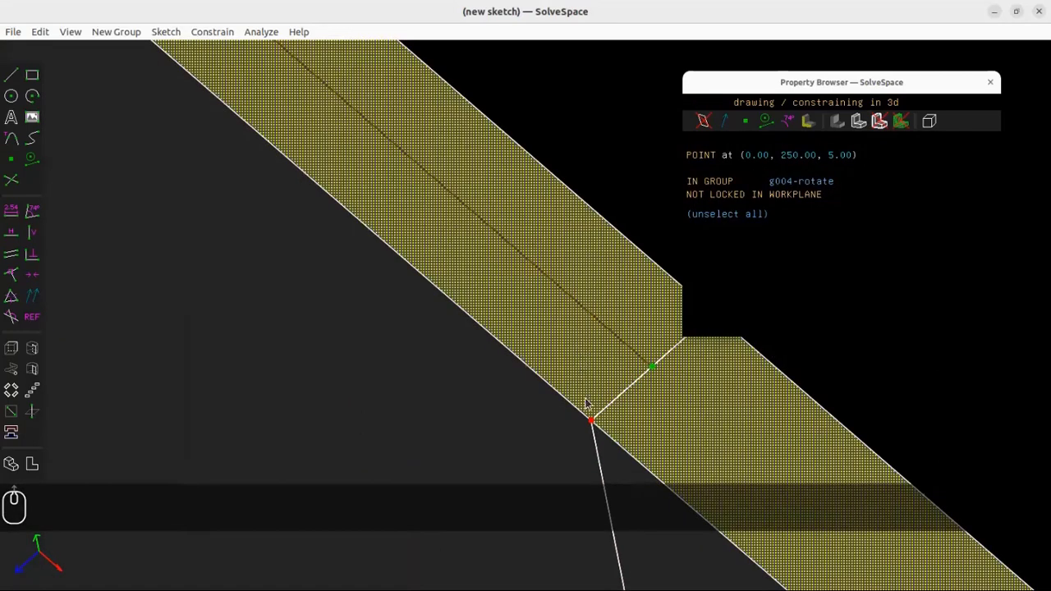
click(614, 408)
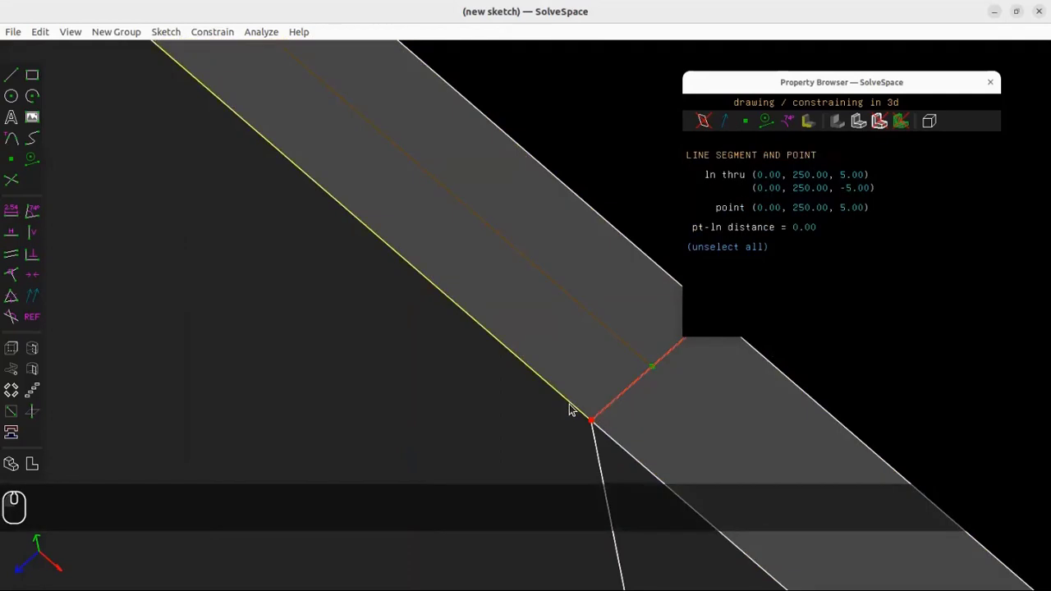
click(571, 411)
scroll(516, 326, down, 3)
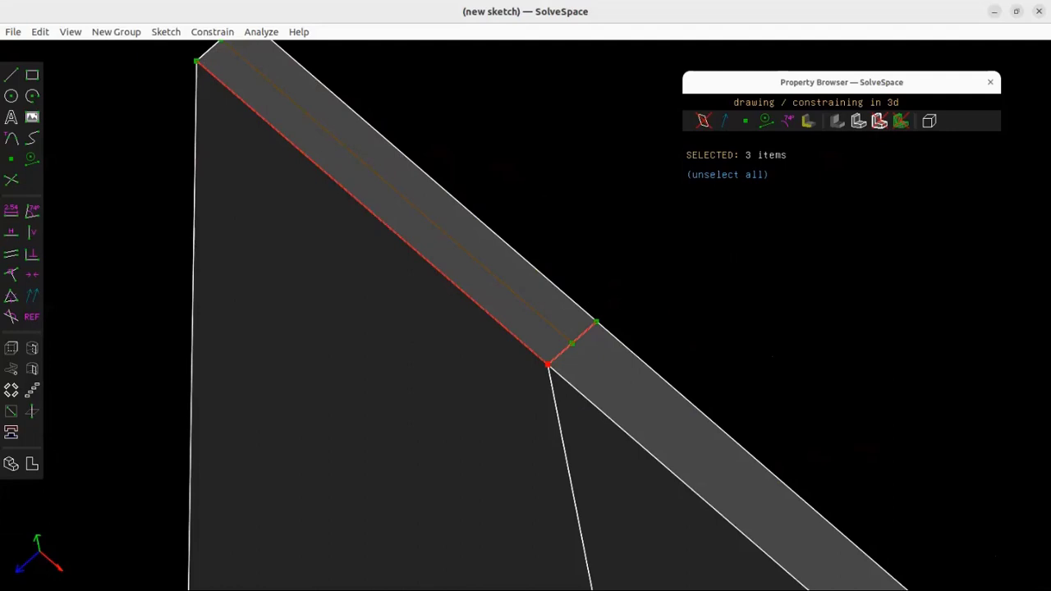
click(12, 414)
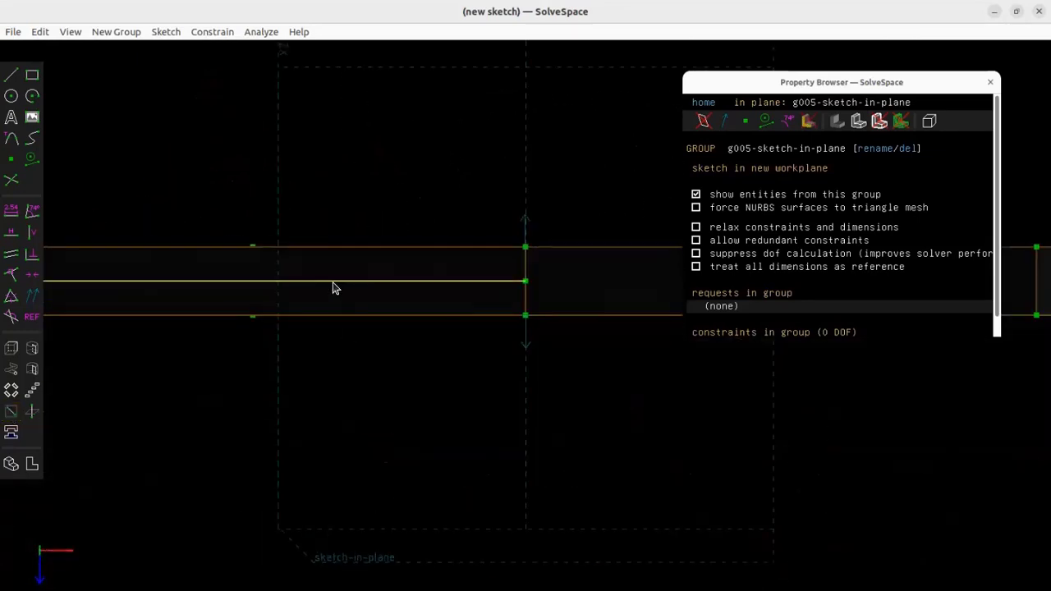
- Draw a rectangle across the leg's narrow top face, extending past both long edges, and pull its upper-right corner slightly outward
mouse_move(312, 263)
right_down()
mouse_move(356, 285)
mouse_move(473, 284)
mouse_move(423, 287)
right_up()
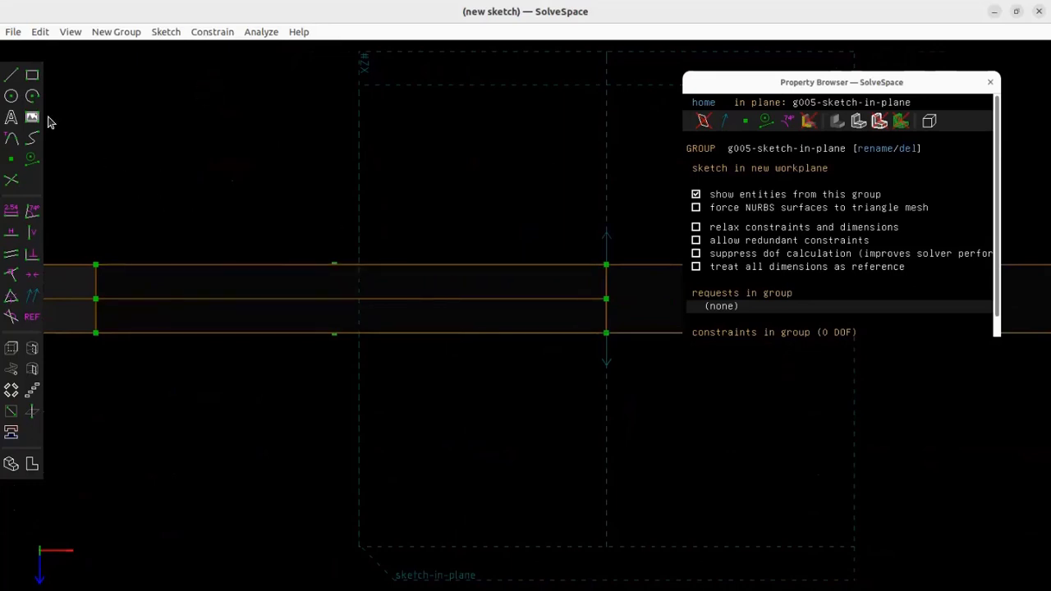
click(33, 77)
click(209, 228)
click(496, 393)
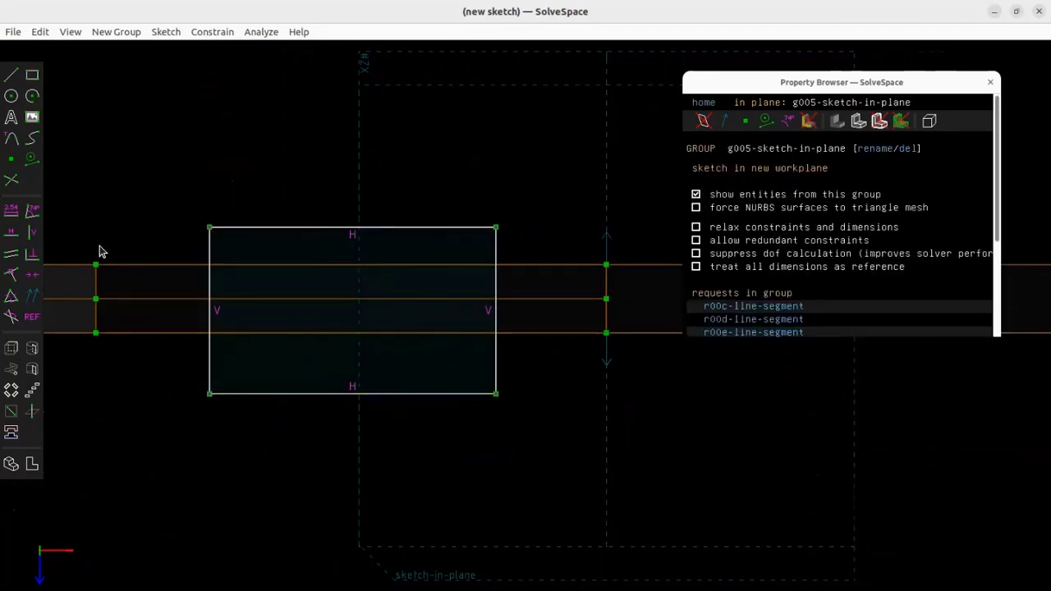
click(497, 228)
drag(496, 228, 491, 202)
click(491, 202)
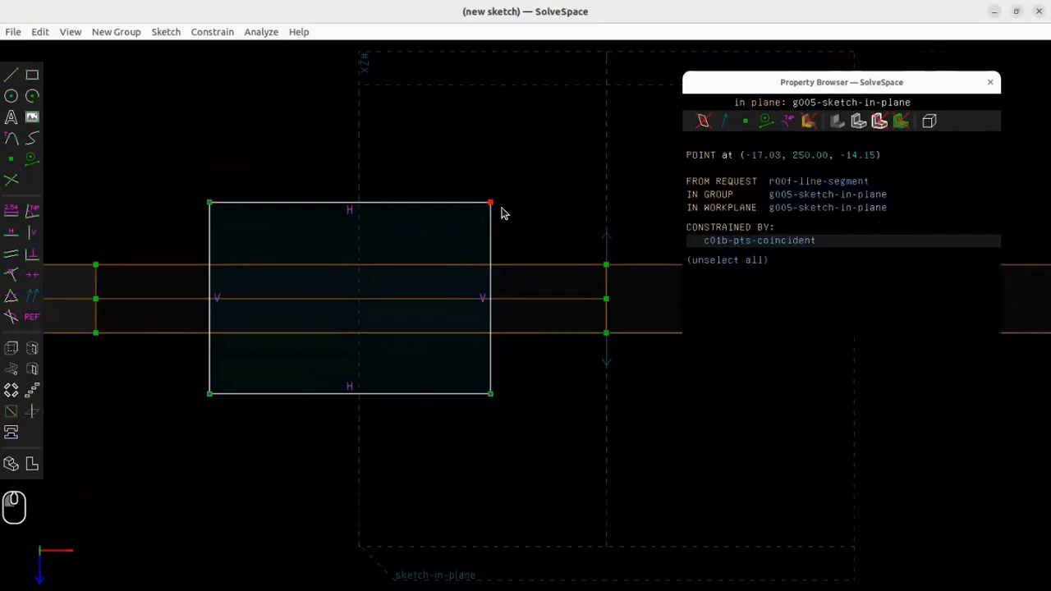
- Constrain the rectangle's upper-right corner to lie on the upper long edge of the leg's top face
click(498, 206)
click(492, 203)
click(527, 266)
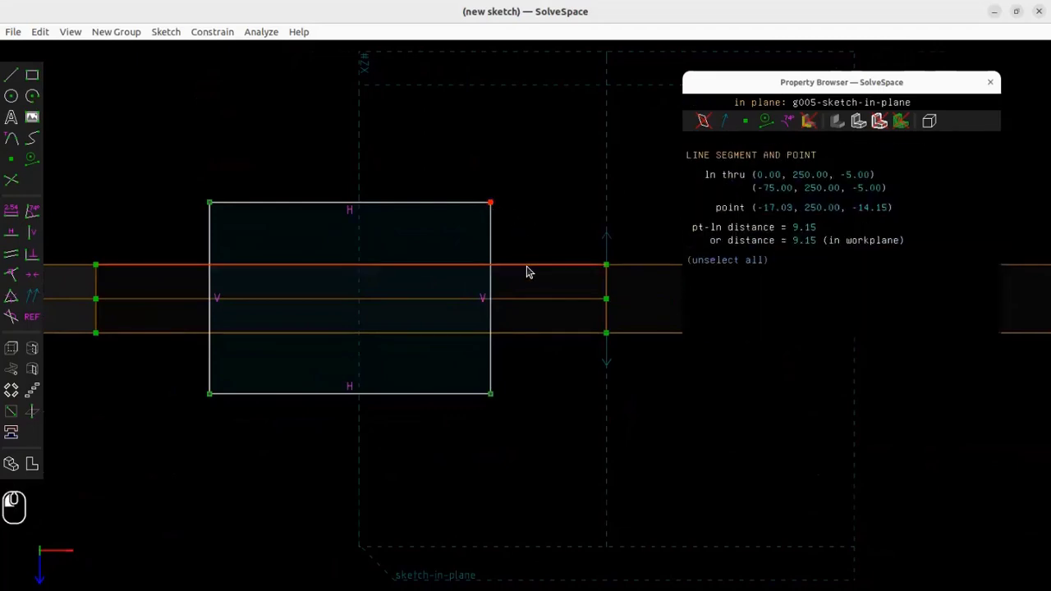
click(211, 33)
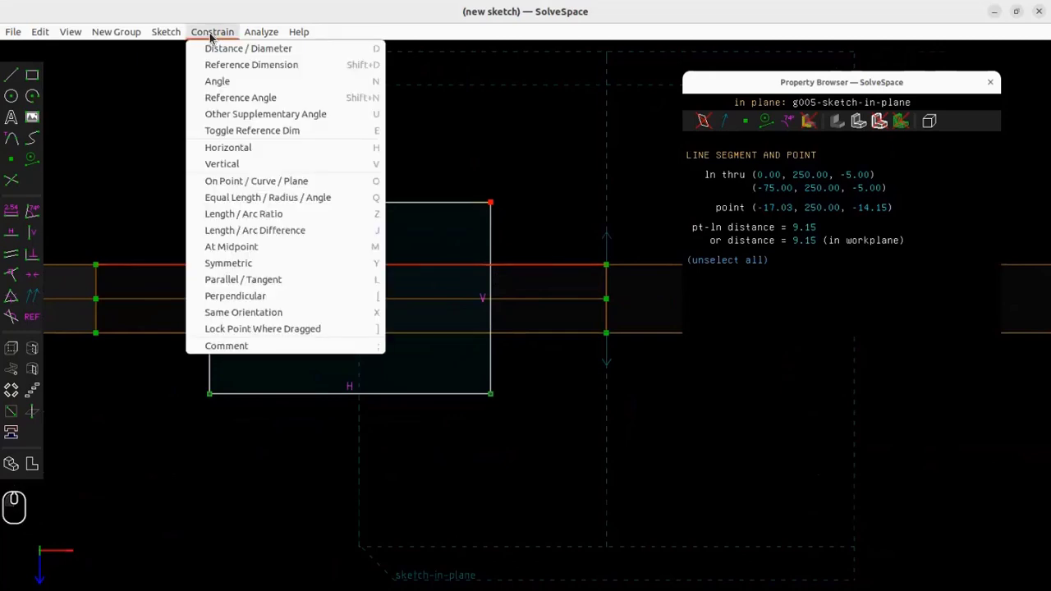
click(223, 182)
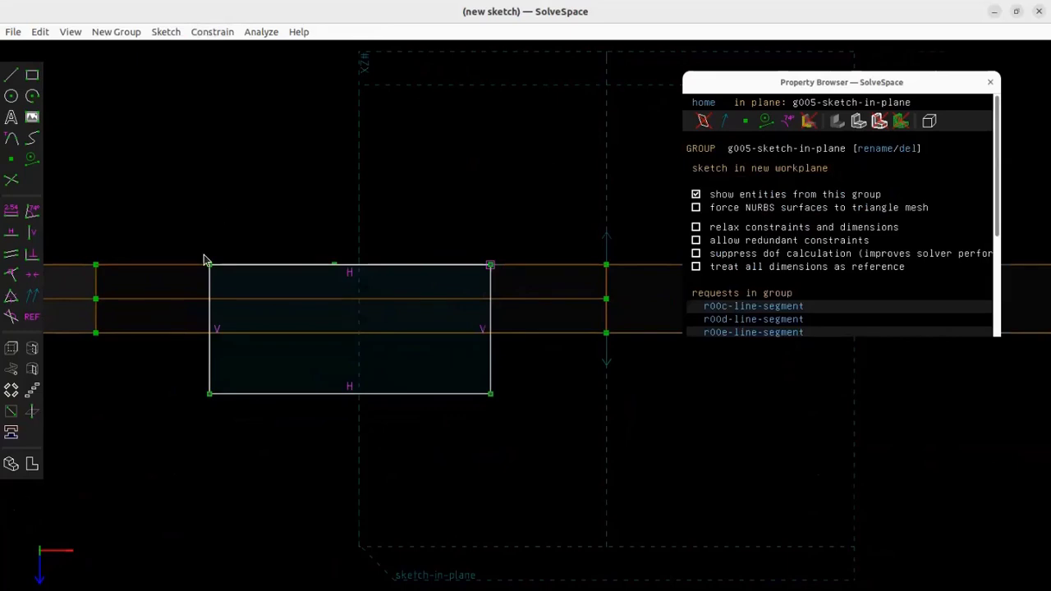
- Constrain the rectangle's lower-left corner to lie on the lower long edge of the leg's top face
drag(211, 266, 213, 264)
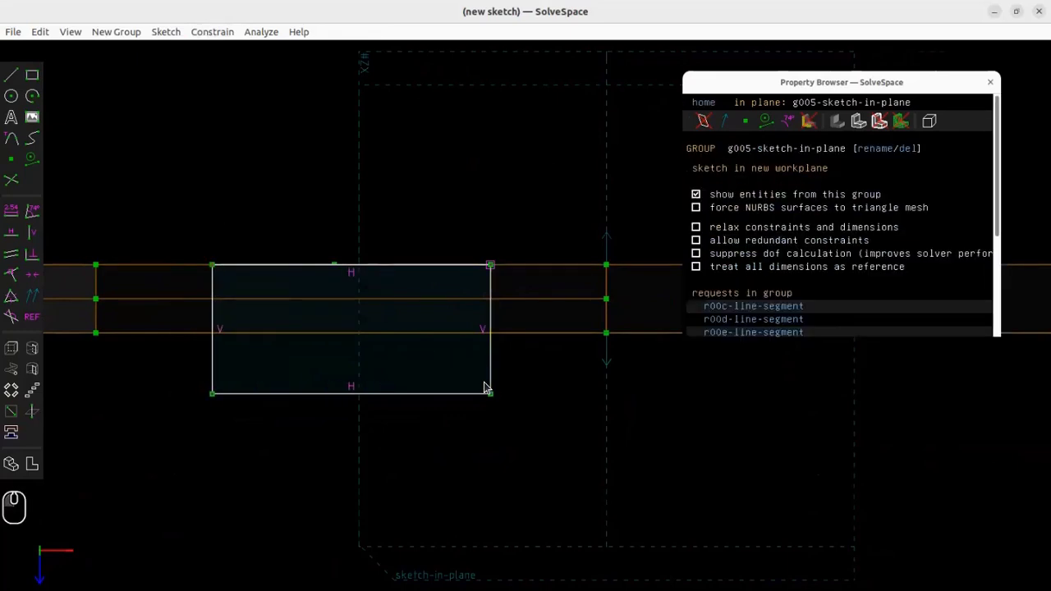
click(212, 394)
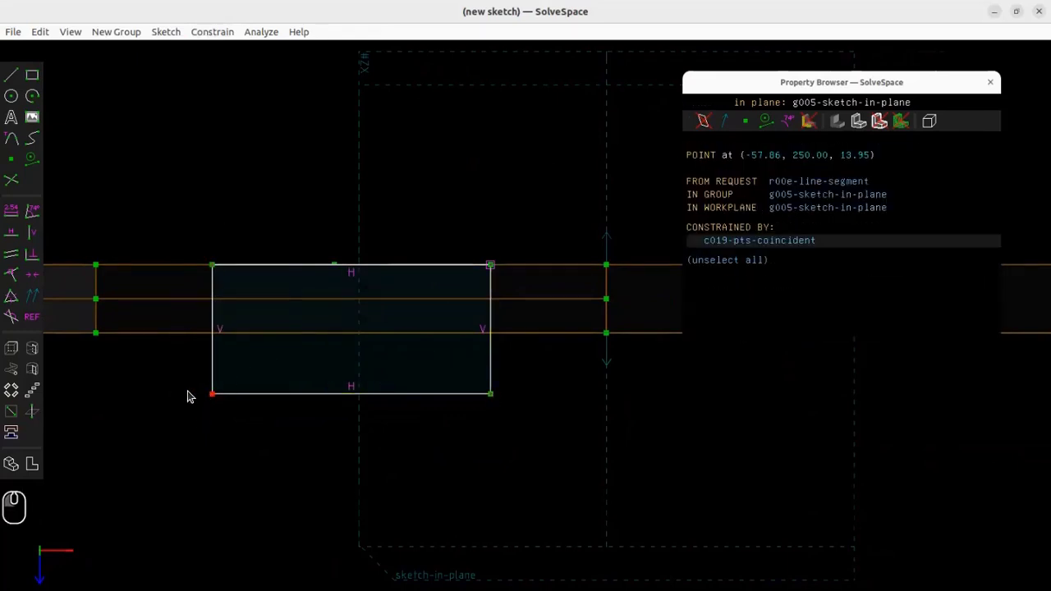
click(189, 333)
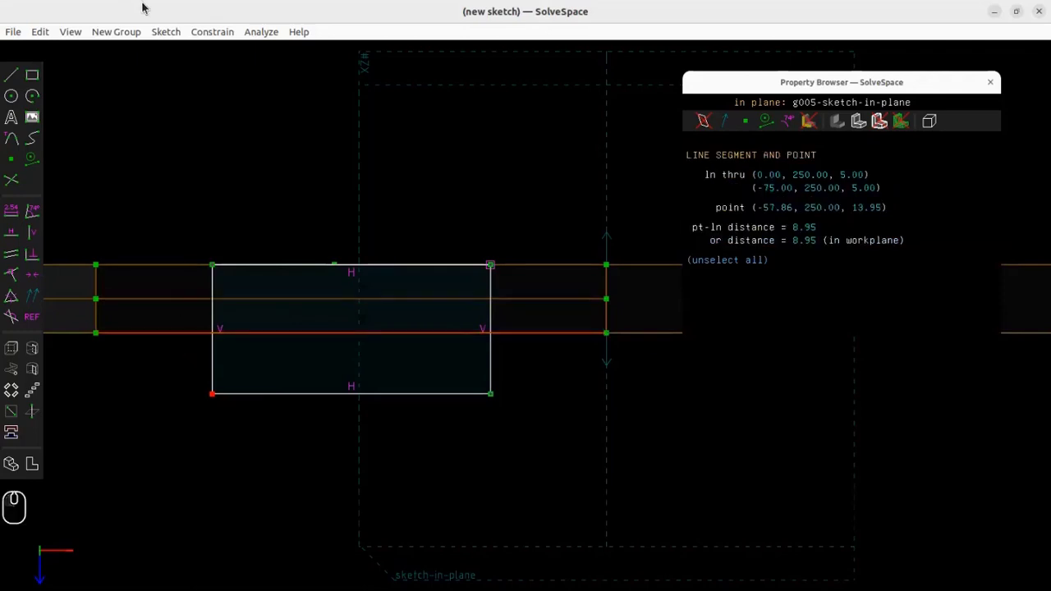
click(212, 31)
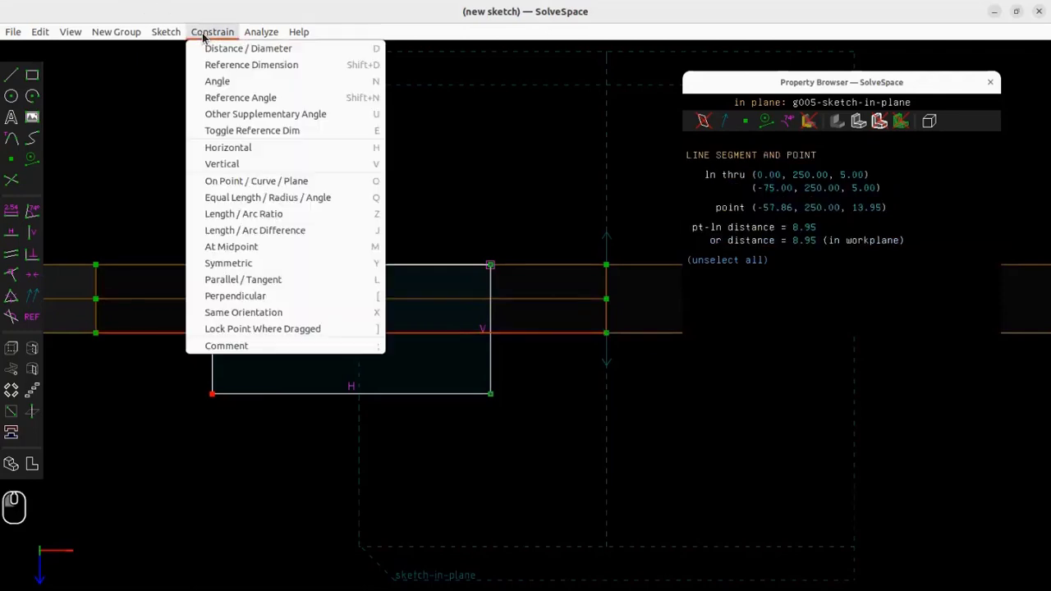
click(235, 188)
- Dimension the rectangle's lower side and set its length to 40
click(295, 341)
key(d)
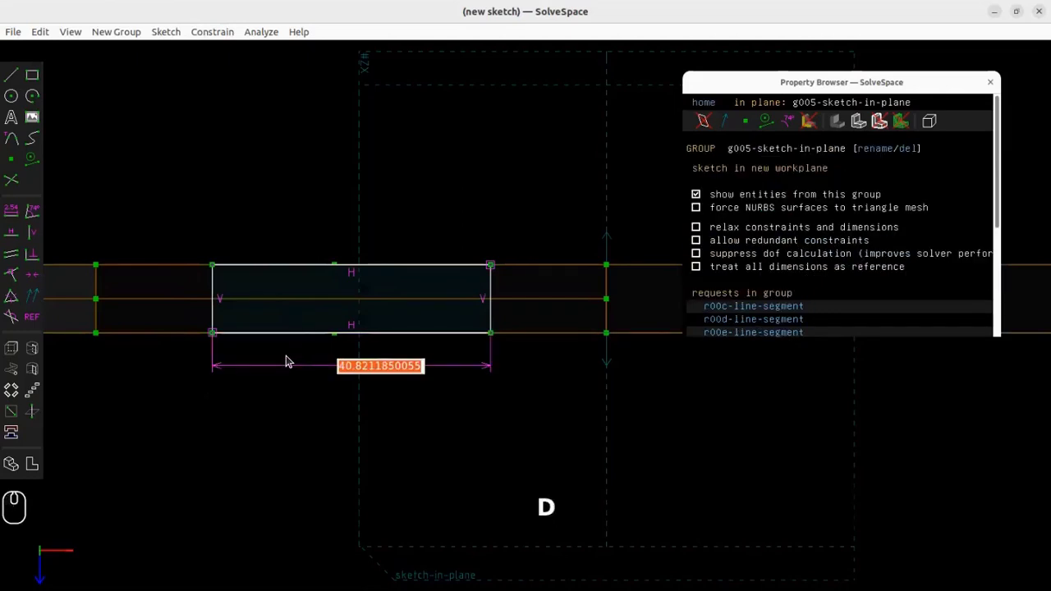
text(40)
key(Return)
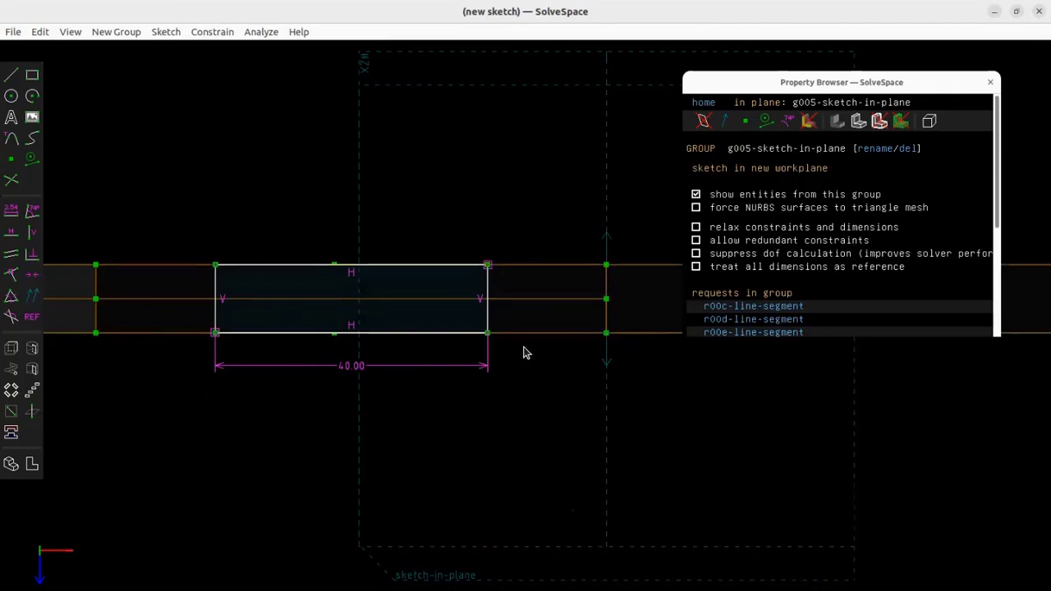
- Dimension the distance from the rectangle's lower-right corner to the leg's corner at the centre axis and set it to 20
click(488, 333)
click(606, 333)
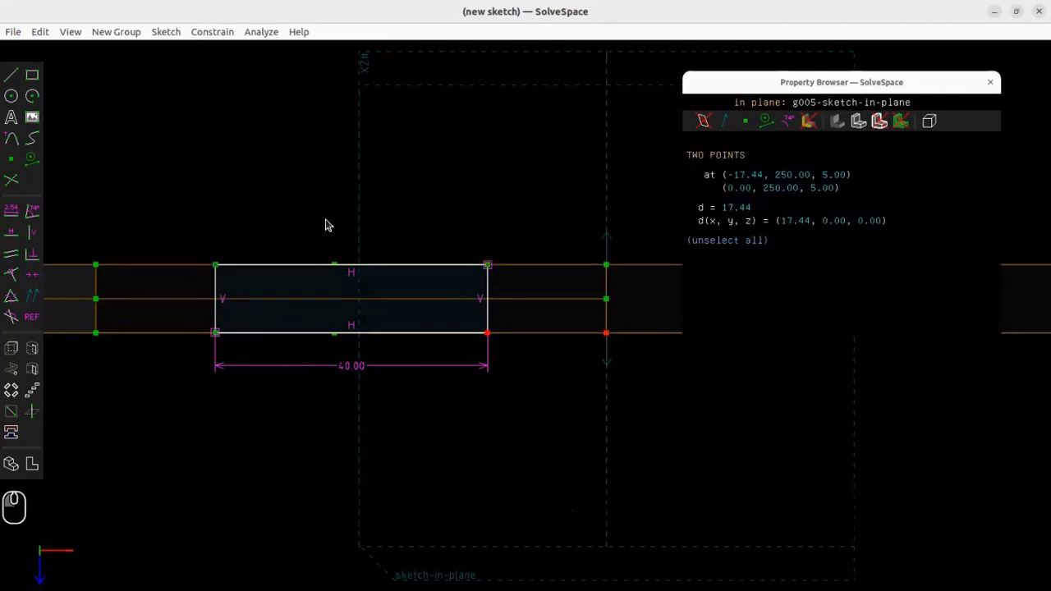
click(208, 34)
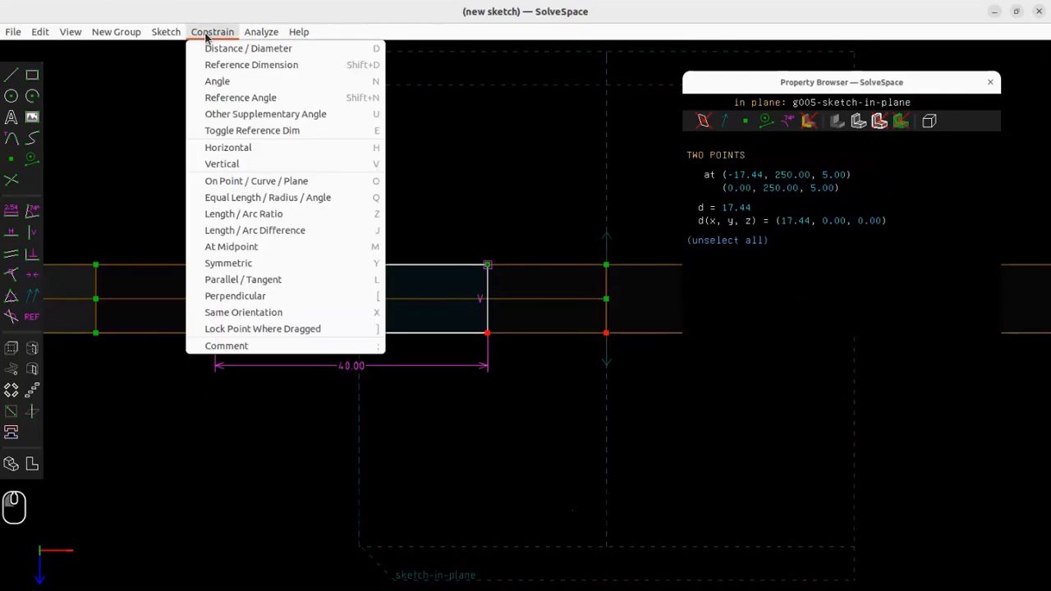
click(230, 47)
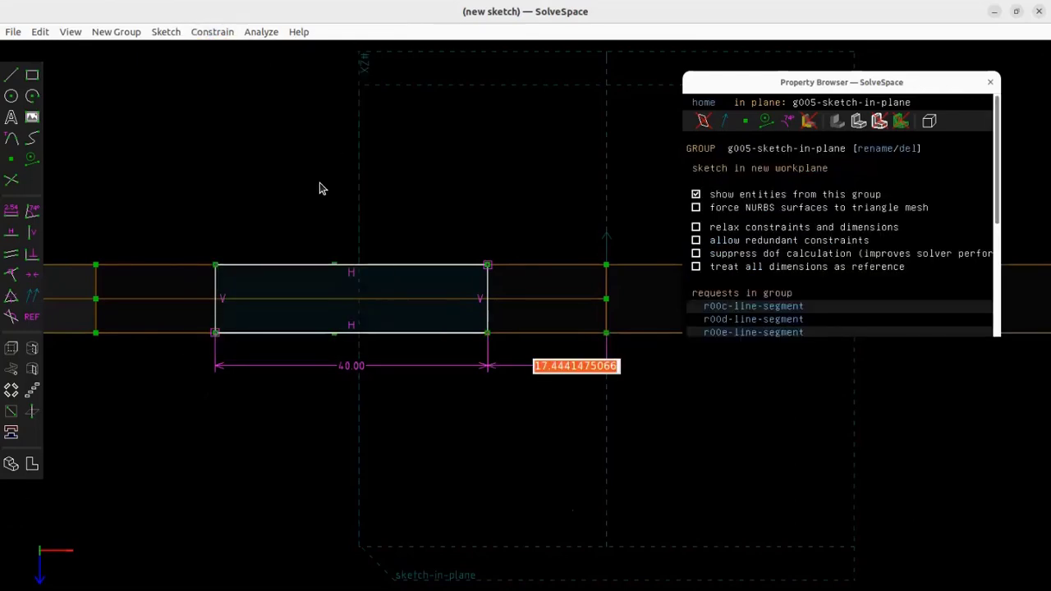
text(20)
key(Return)
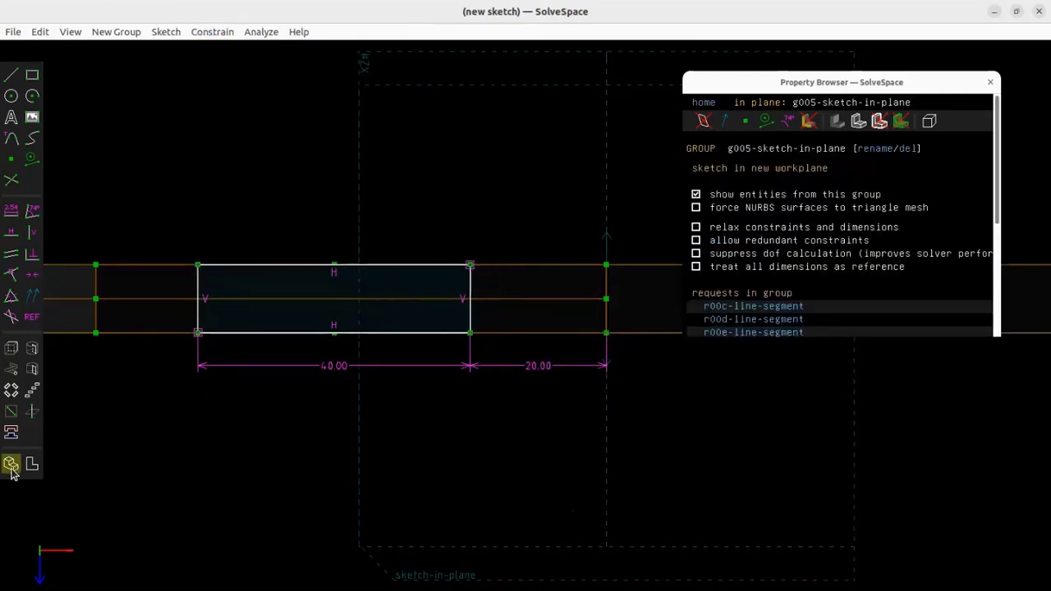
- Check the new sketch's degrees of freedom in the list of groups and view the rectangle on the leg from an angle
scroll(699, 225, down, 5)
scroll(698, 227, up, 5)
click(717, 100)
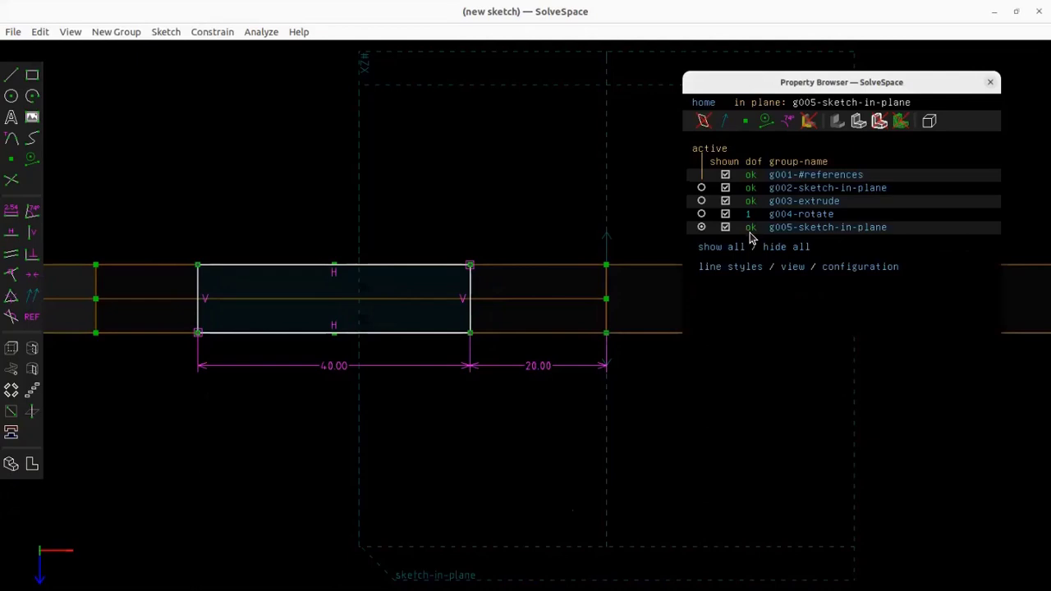
middle_drag(443, 345, 422, 277)
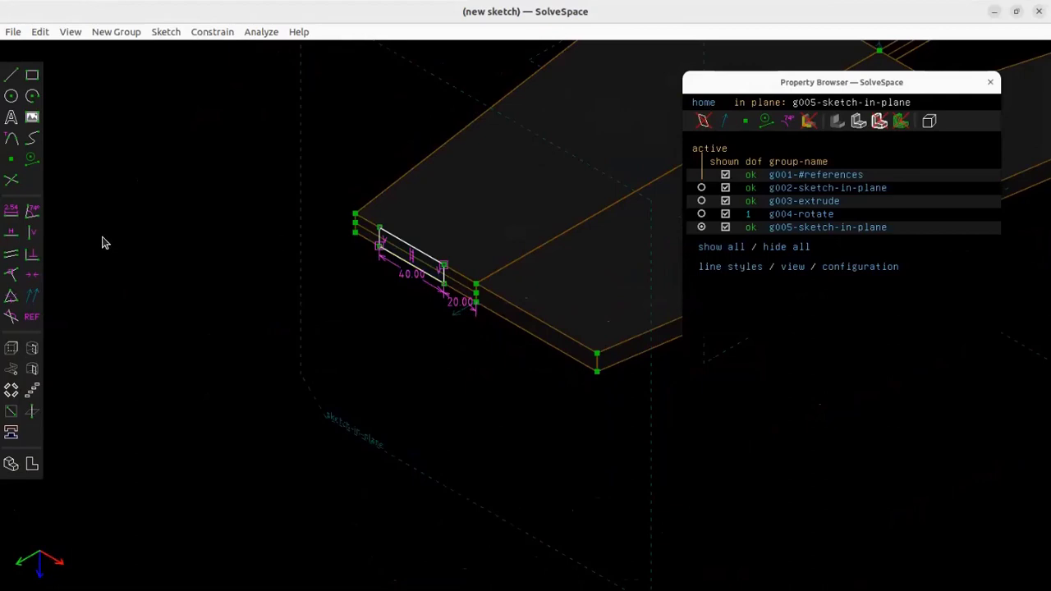
- Extrude the constrained rectangle outward from the leg's end face as a one-sided union
click(11, 349)
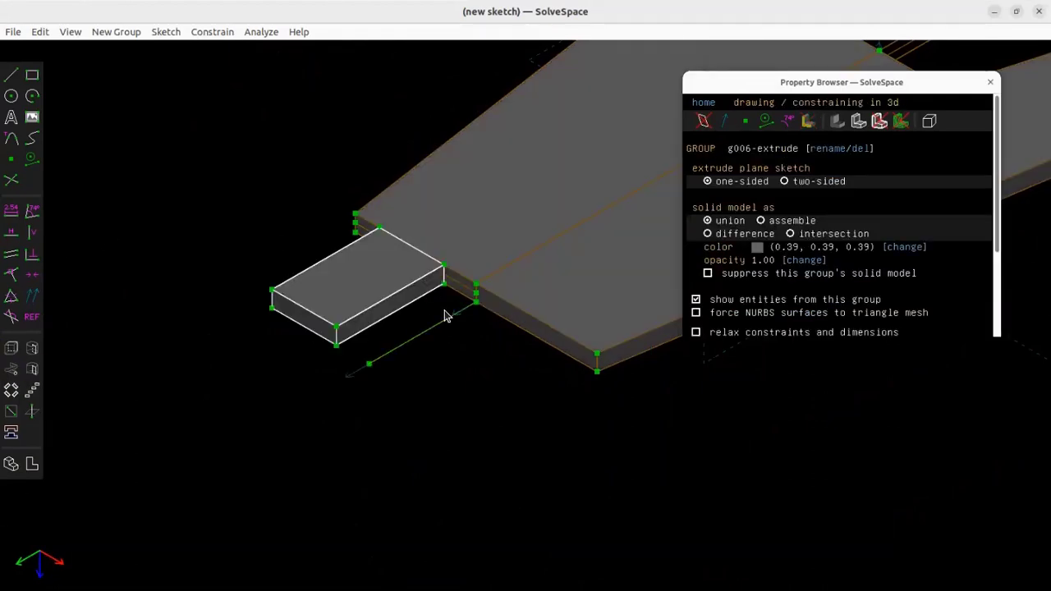
scroll(385, 312, up, 2)
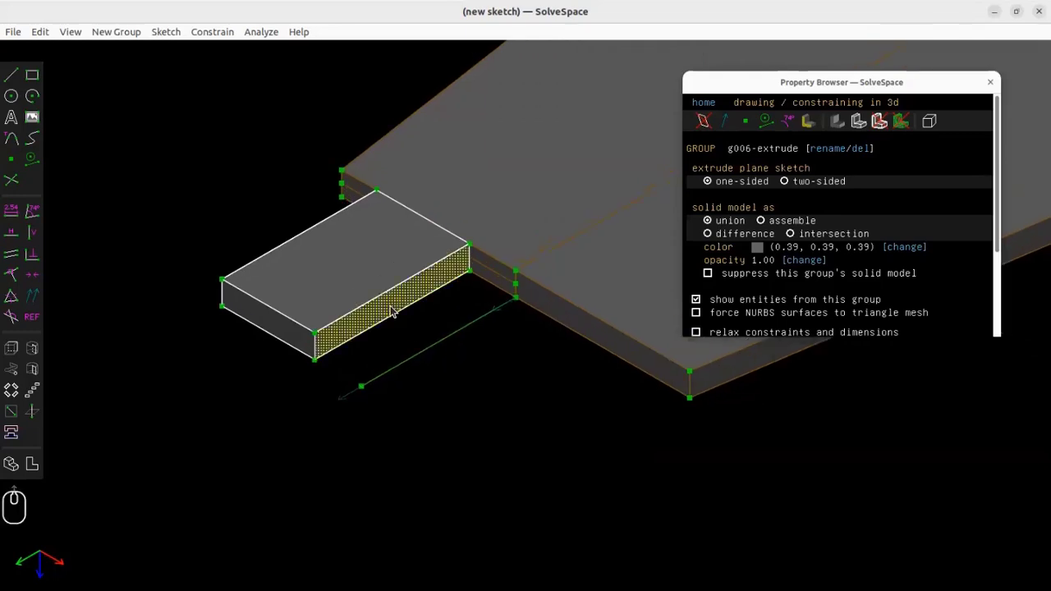
- Dimension the extruded block's long upper edge and set its length to 10
click(391, 293)
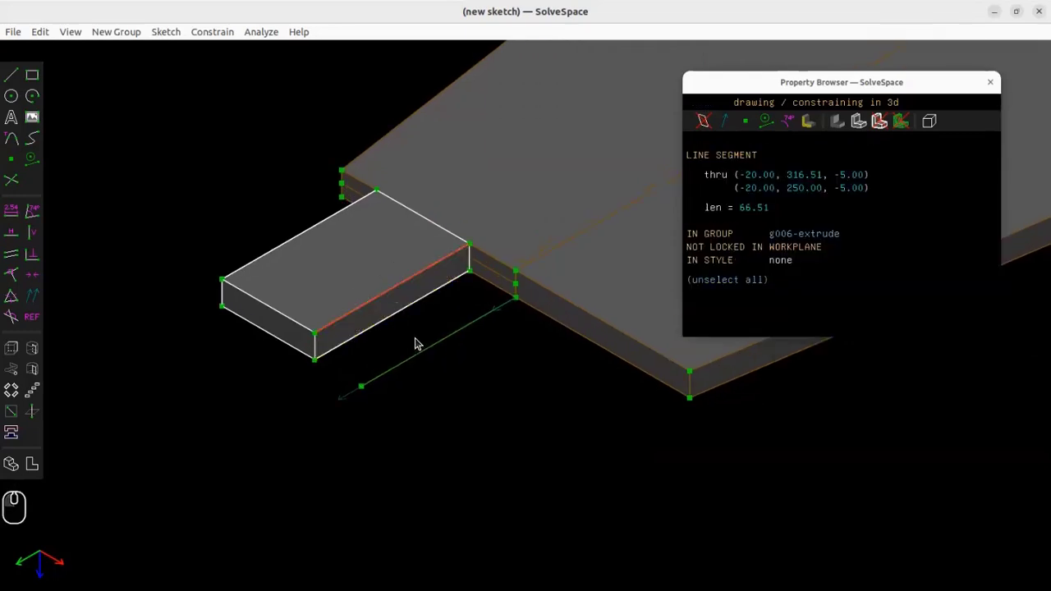
text(d)
text(10)
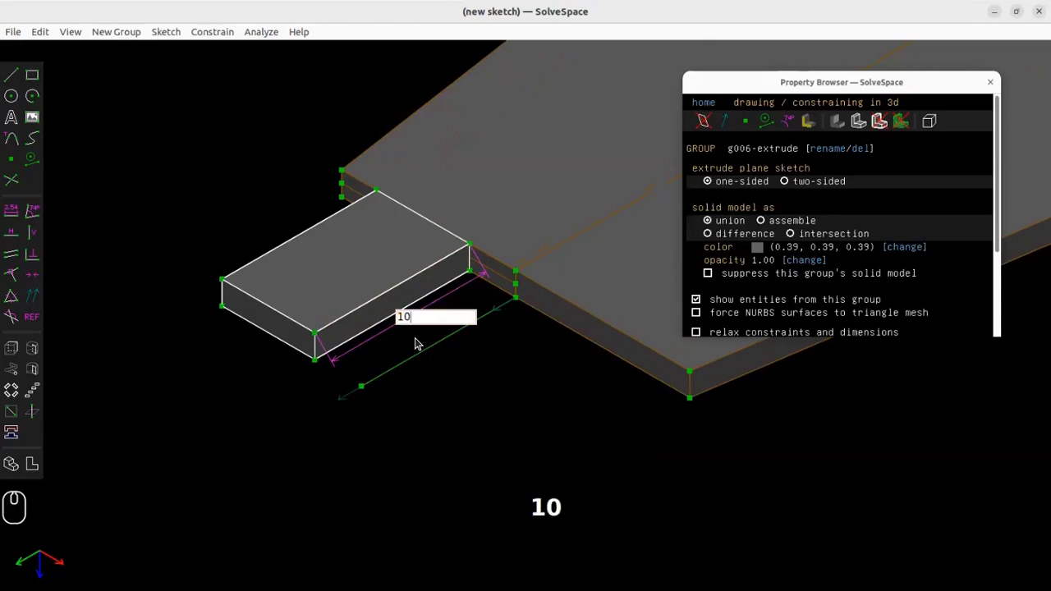
key(Return)
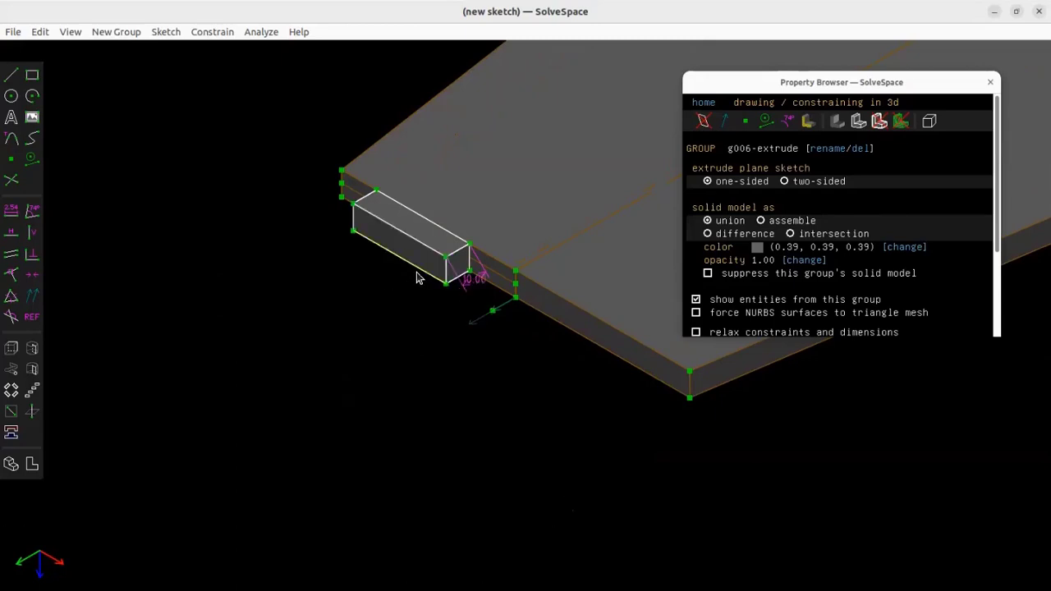
- Delete the block's length dimension and undo back to the undimensioned extrusion
click(475, 281)
key(Delete)
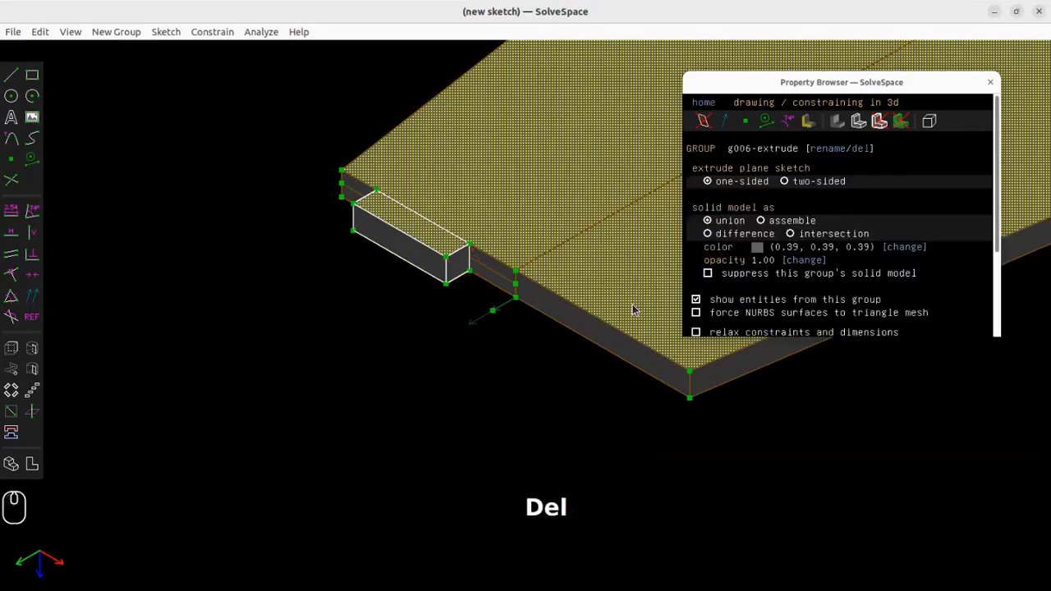
key(ctrl+z)
key(ctrl+z)
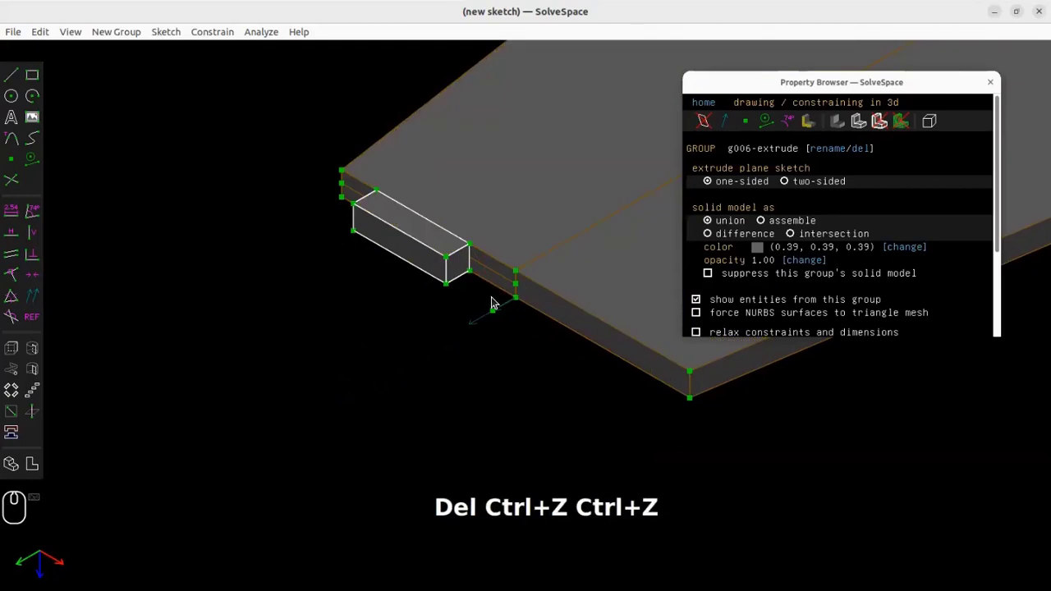
key(ctrl+z)
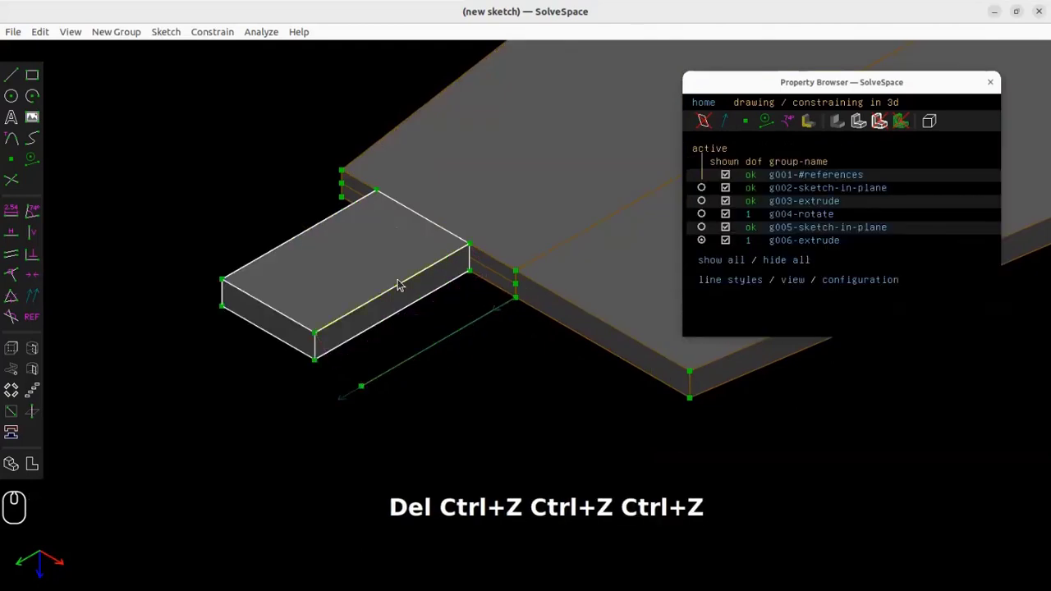
- Constrain the block's extruded edge to equal length with the vertical thickness edge at the mirrored leg's outer corner
click(391, 296)
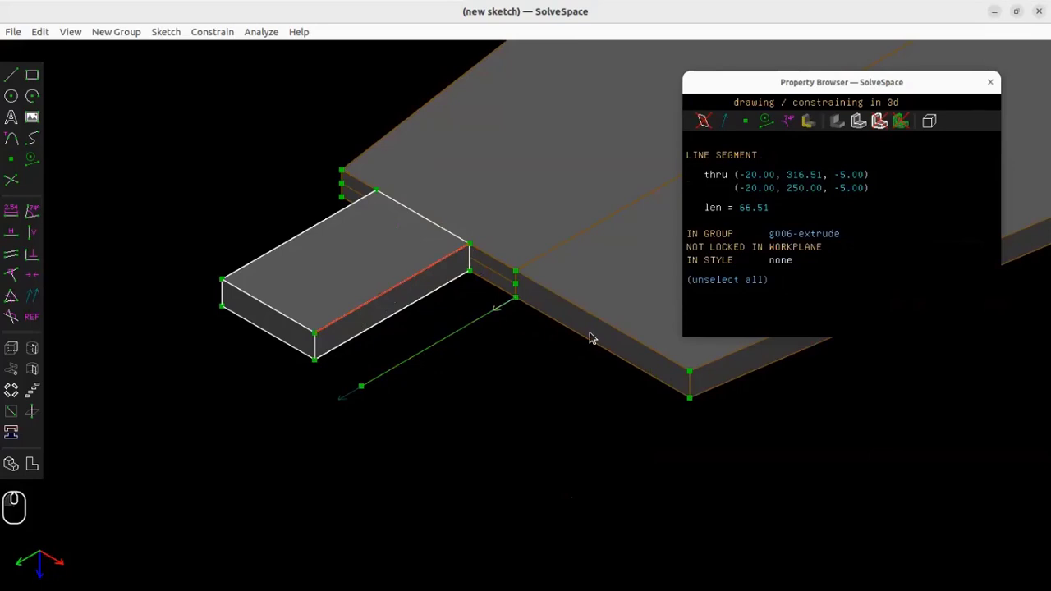
click(690, 384)
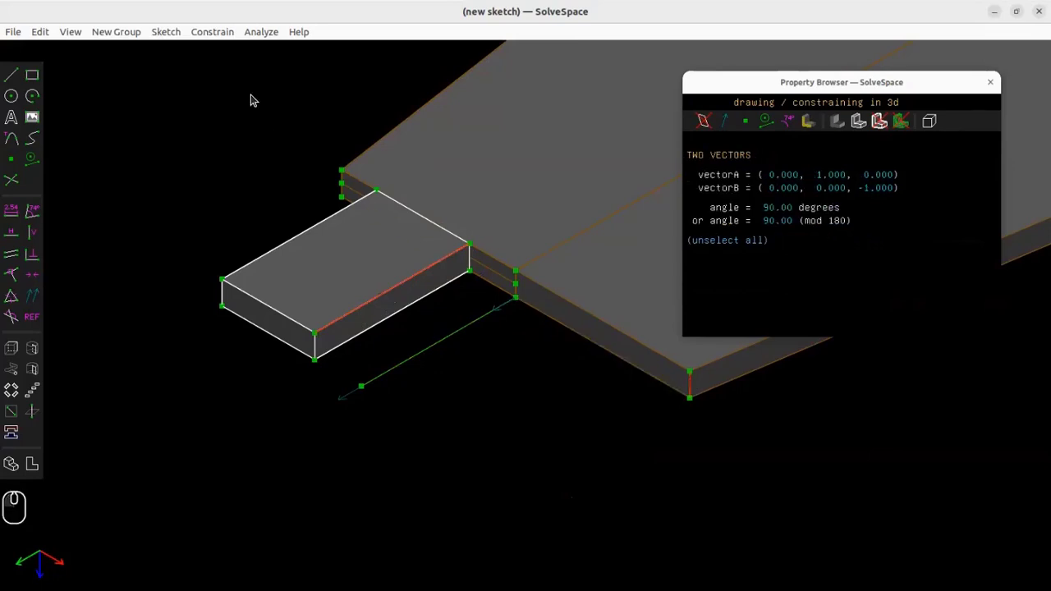
click(223, 32)
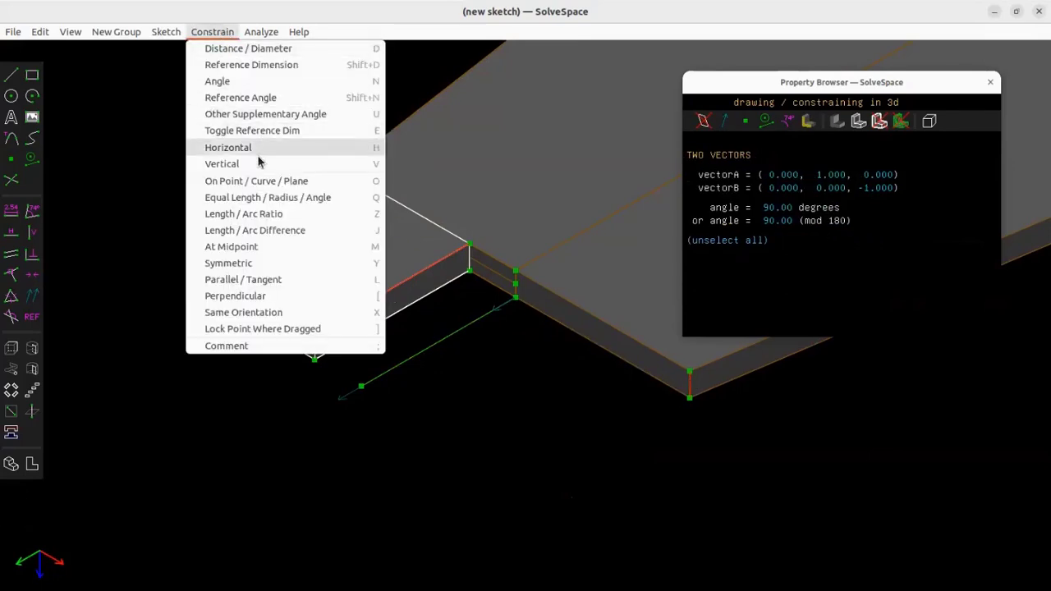
click(267, 199)
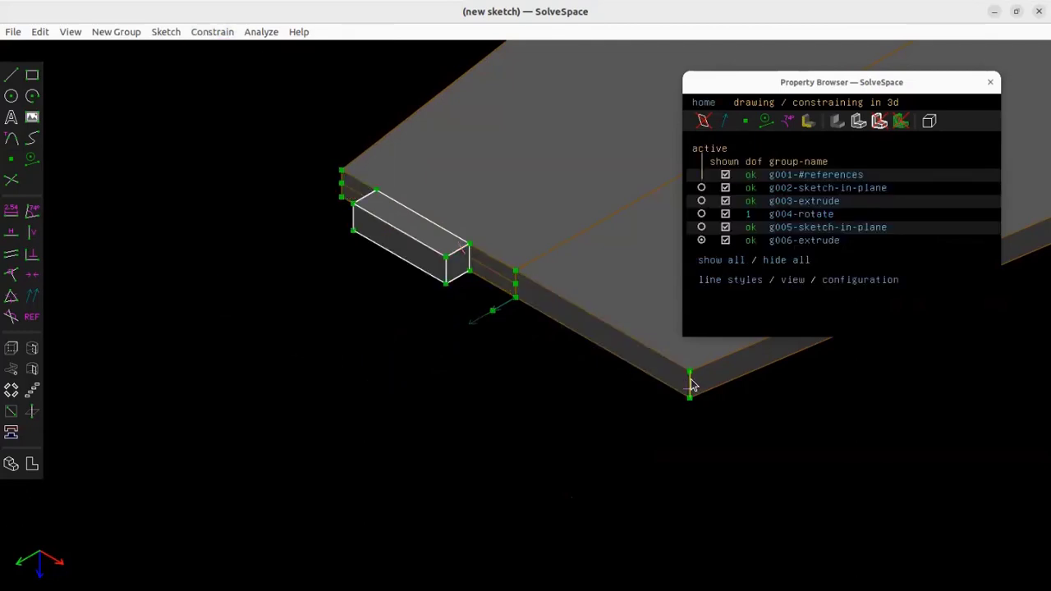
- Activate the leg's extrusion group g003-extrude and set the leg's thickness to 15
click(701, 188)
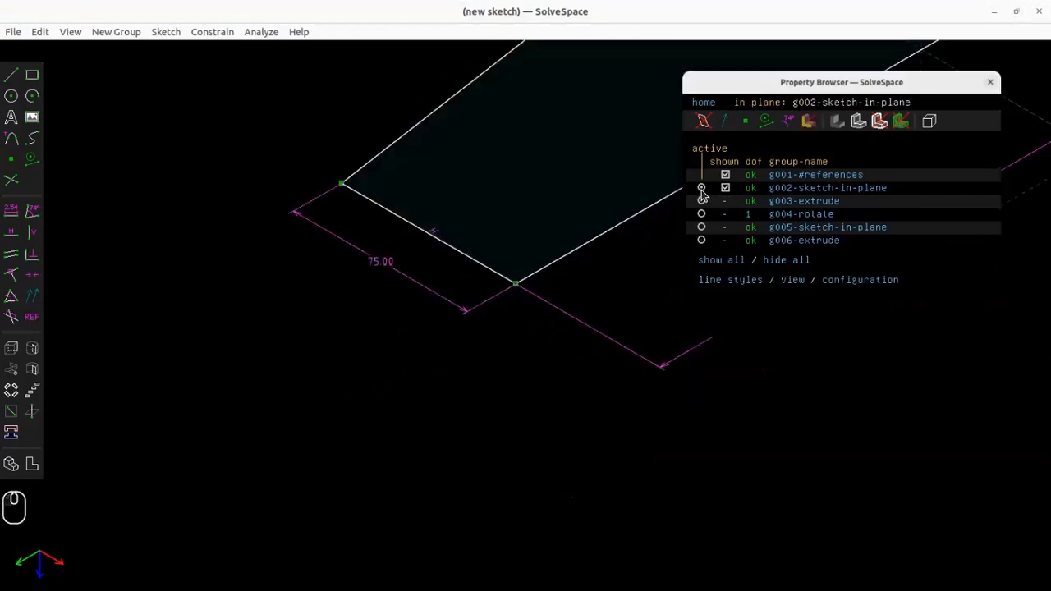
scroll(392, 311, down, 5)
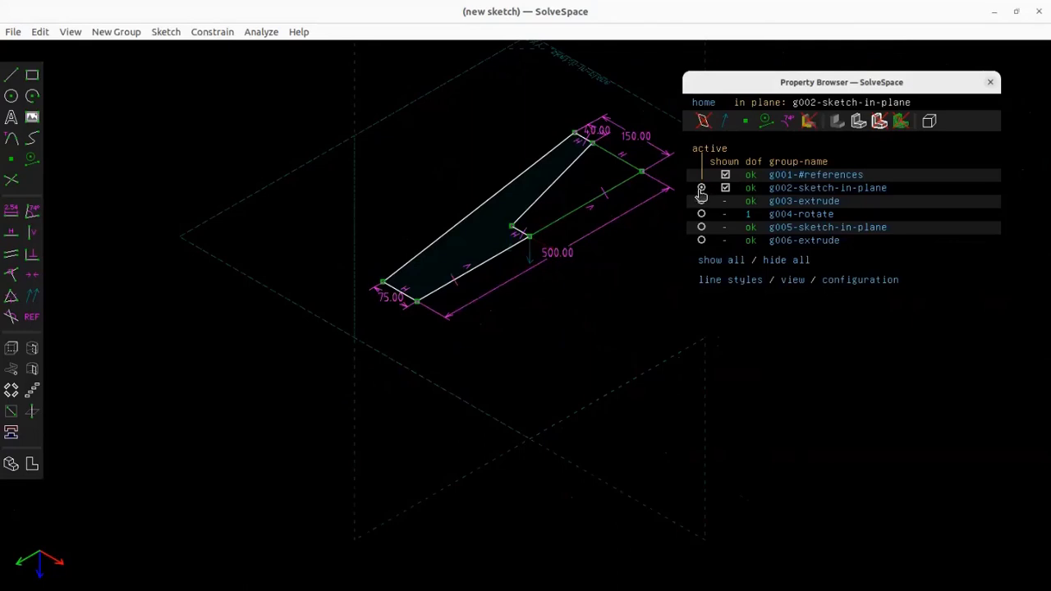
scroll(598, 131, up, 4)
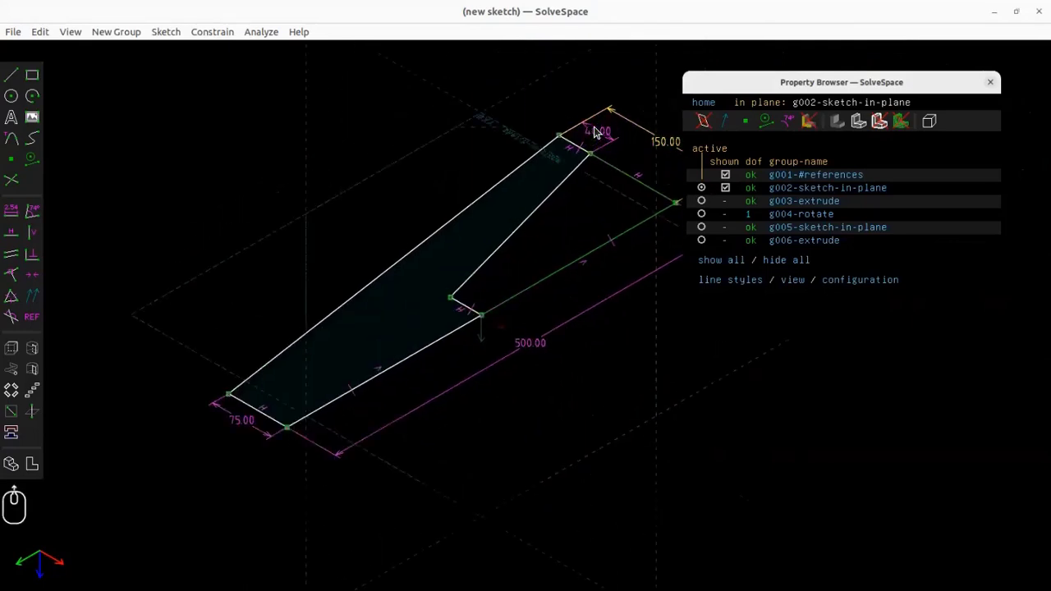
click(700, 201)
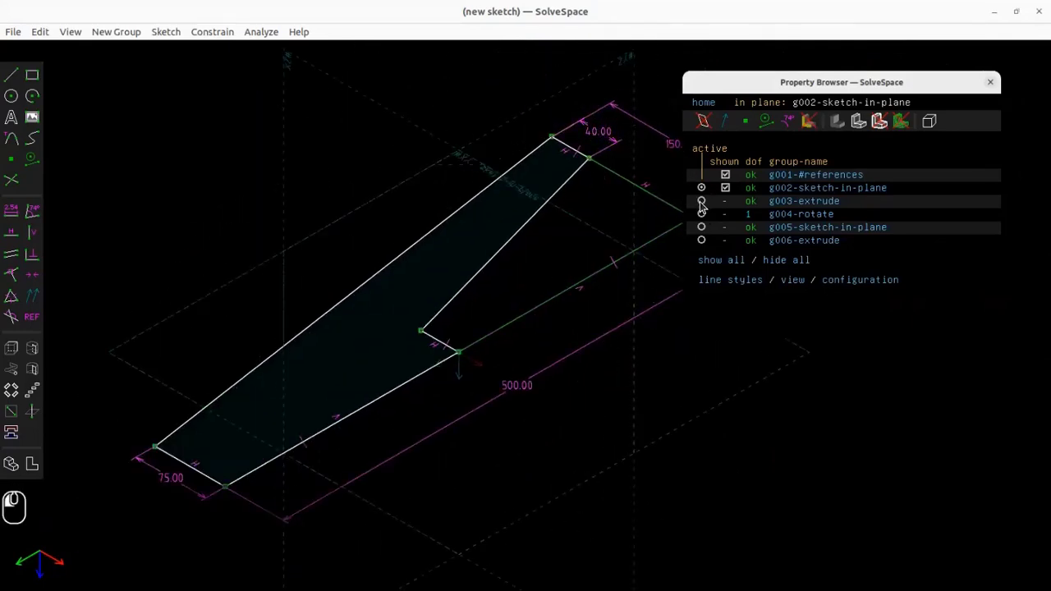
scroll(205, 464, up, 2)
scroll(205, 464, up, 1)
scroll(169, 475, down, 3)
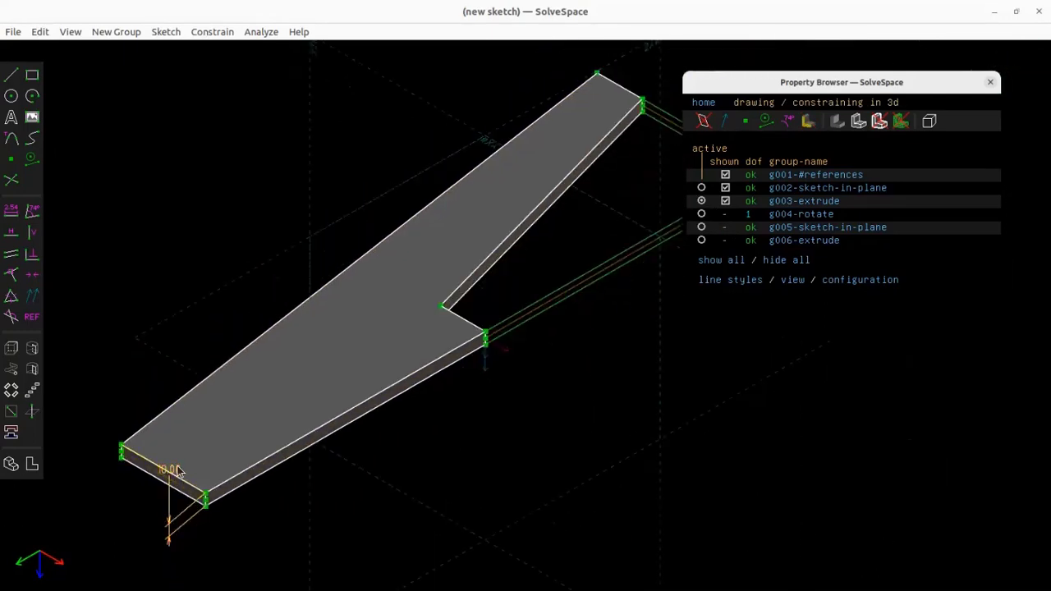
double_click(172, 470)
text(15)
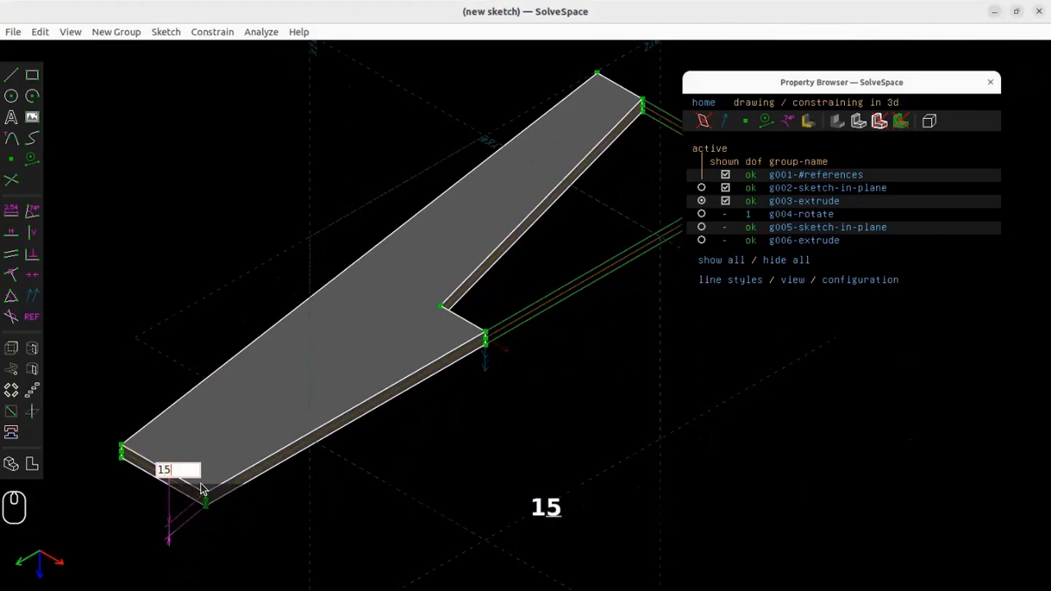
key(Return)
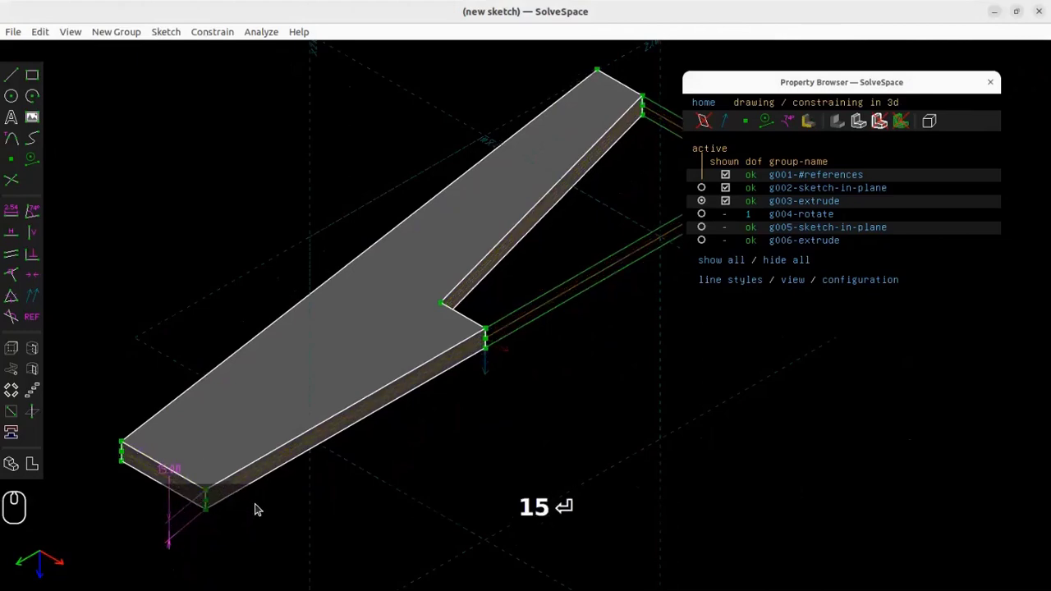
- Activate group g006-extrude and examine how the small block follows the leg's thickness
click(701, 239)
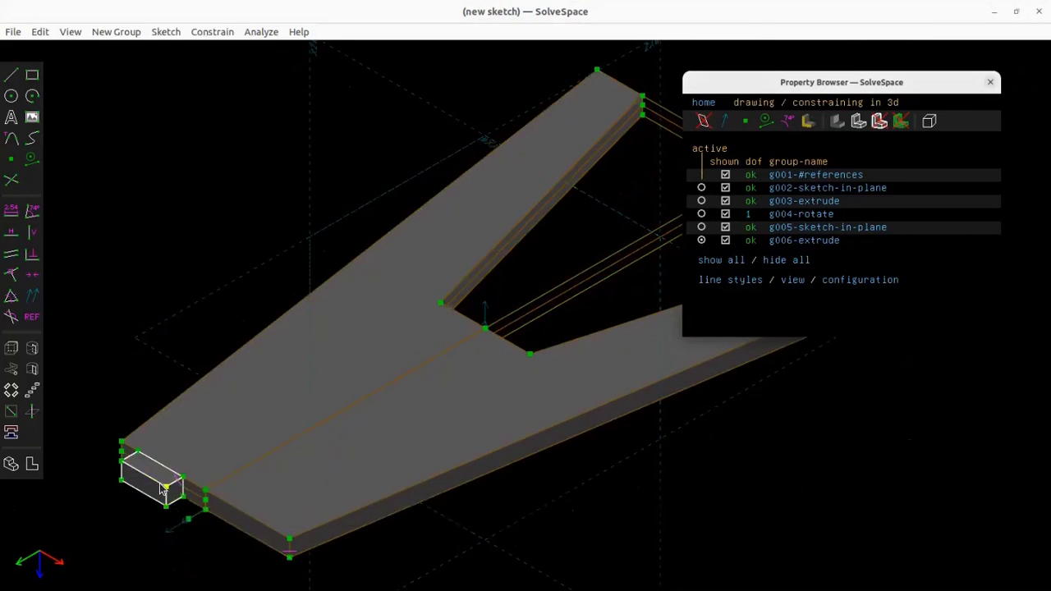
scroll(201, 503, up, 5)
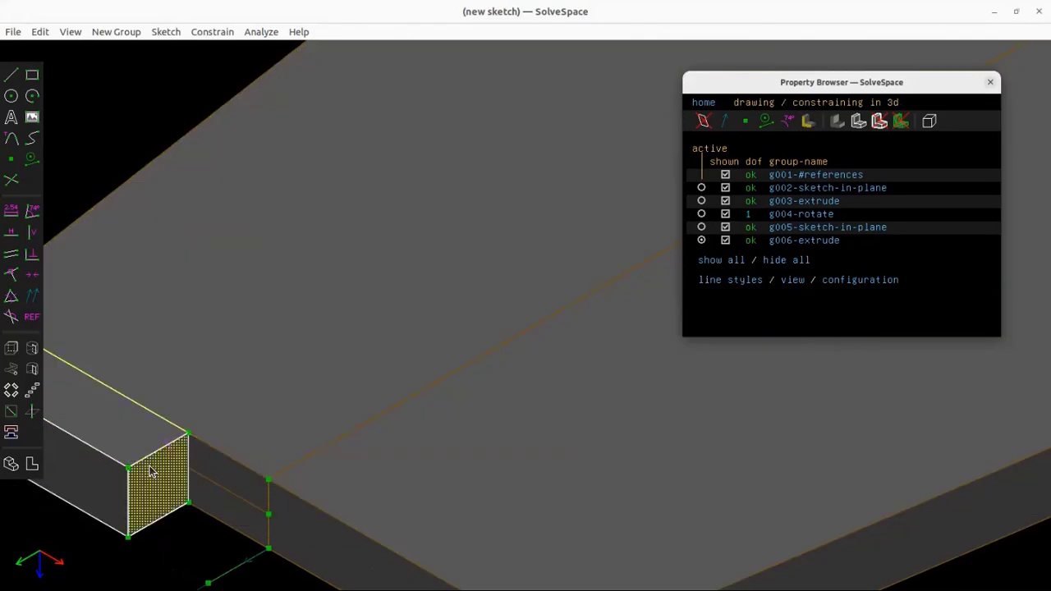
scroll(181, 451, down, 5)
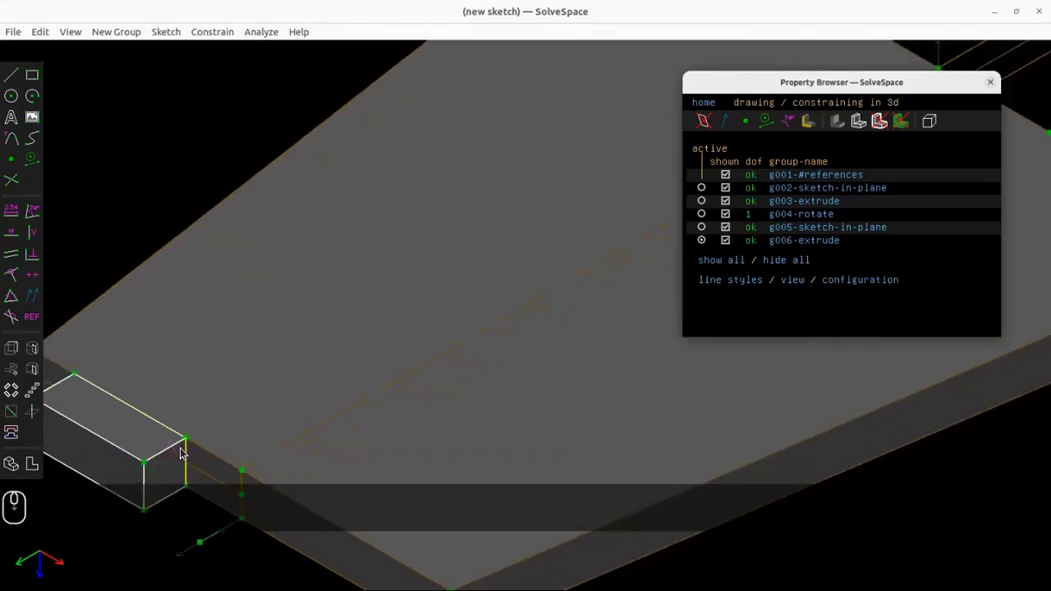
- Reactivate the leg's extrusion group and set the leg's thickness to 10
click(701, 200)
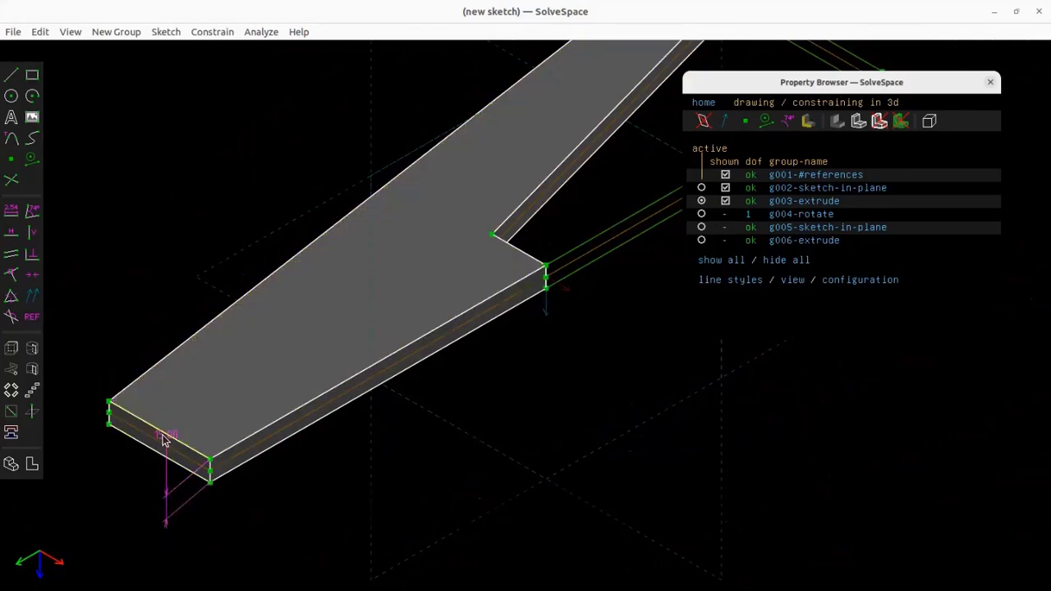
click(162, 441)
text(d)
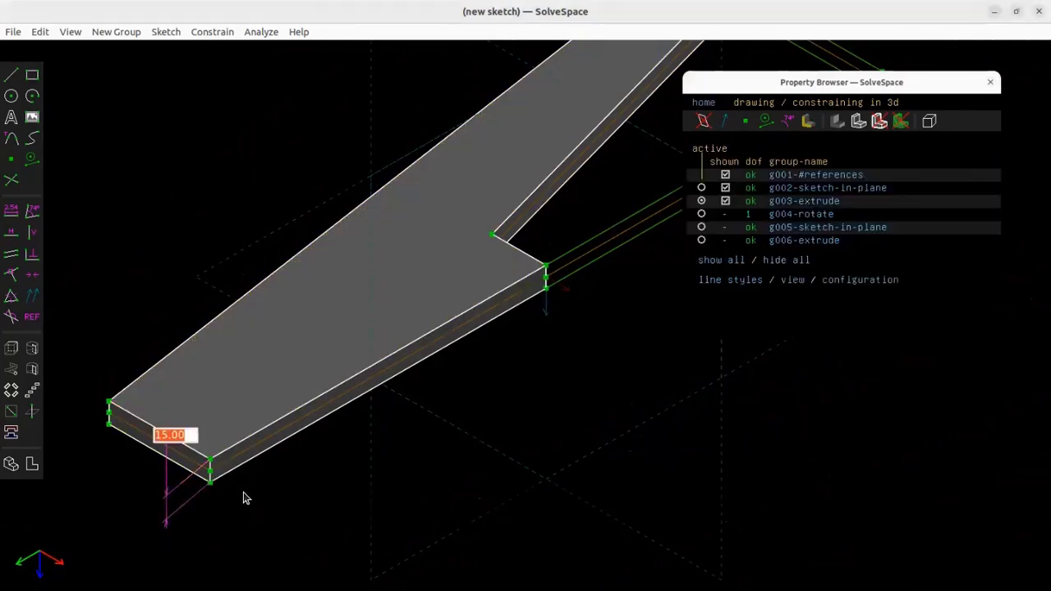
text(10)
key(Return)
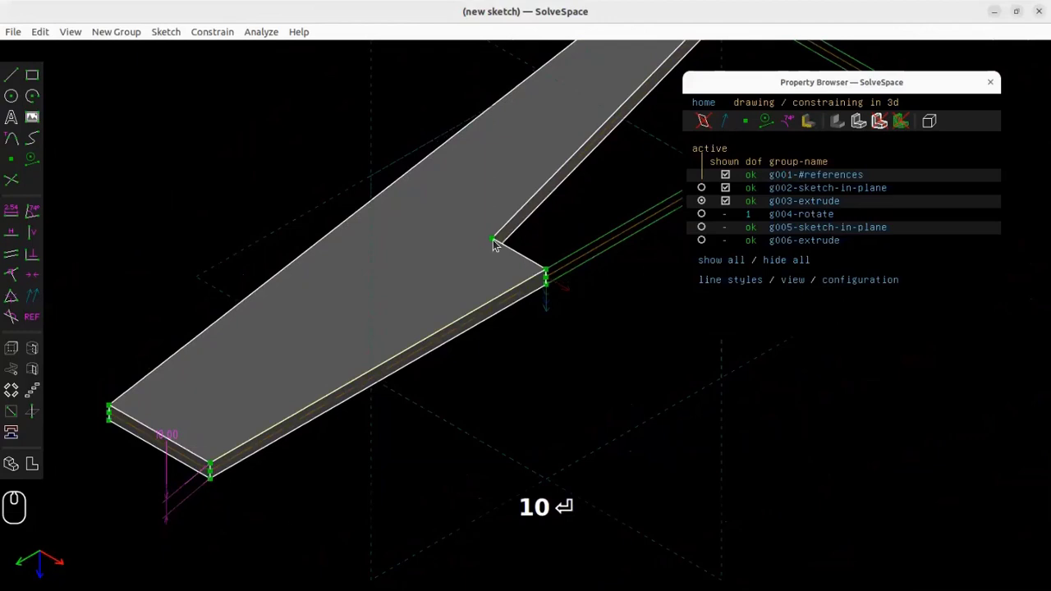
- Activate g006-extrude and repeat the block by rotation, using the leg's mid-thickness centre line and its end point as the axis
click(702, 240)
scroll(374, 304, down, 3)
middle_drag(369, 321, 389, 247)
scroll(392, 120, up, 8)
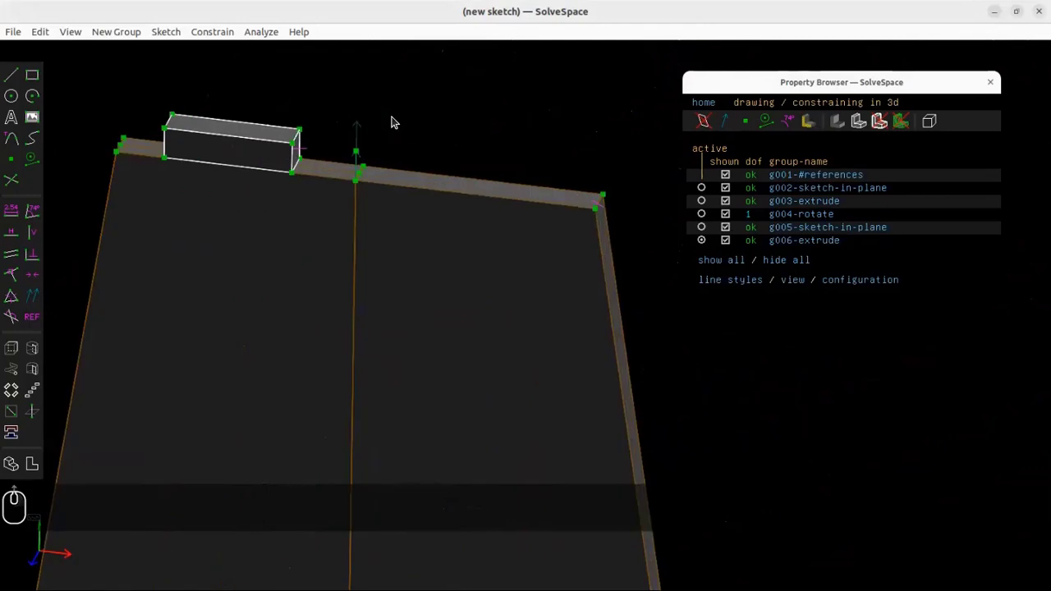
middle_drag(400, 167, 359, 181)
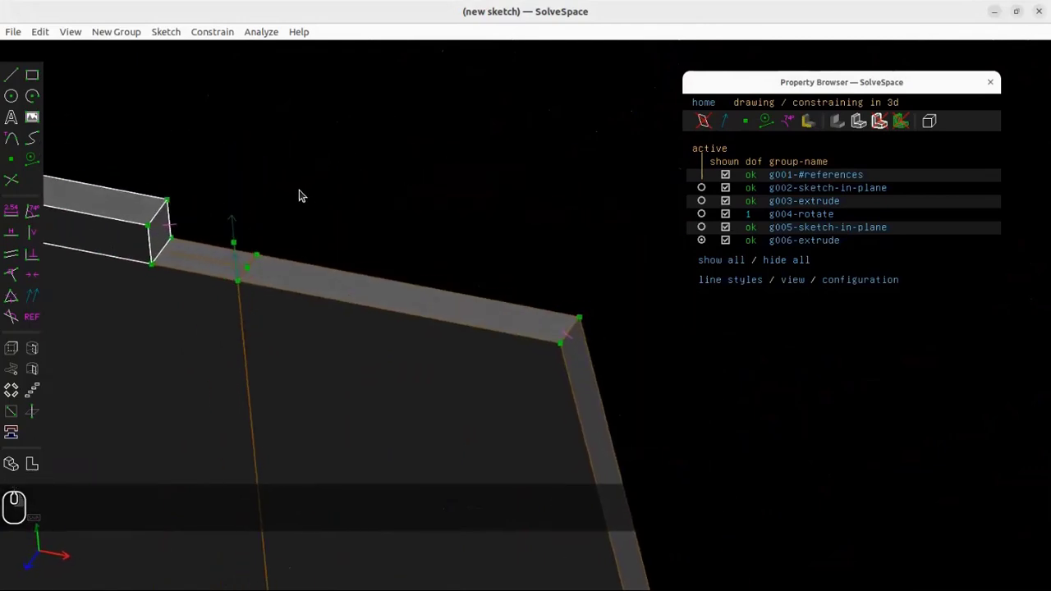
scroll(222, 216, down, 1)
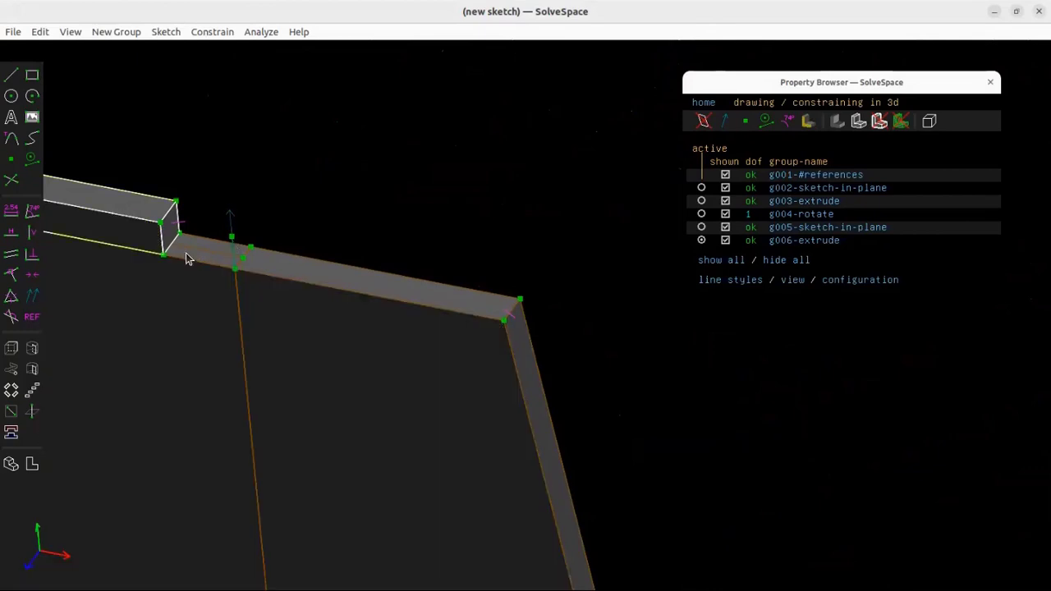
shift+middle_drag(271, 202, 352, 192)
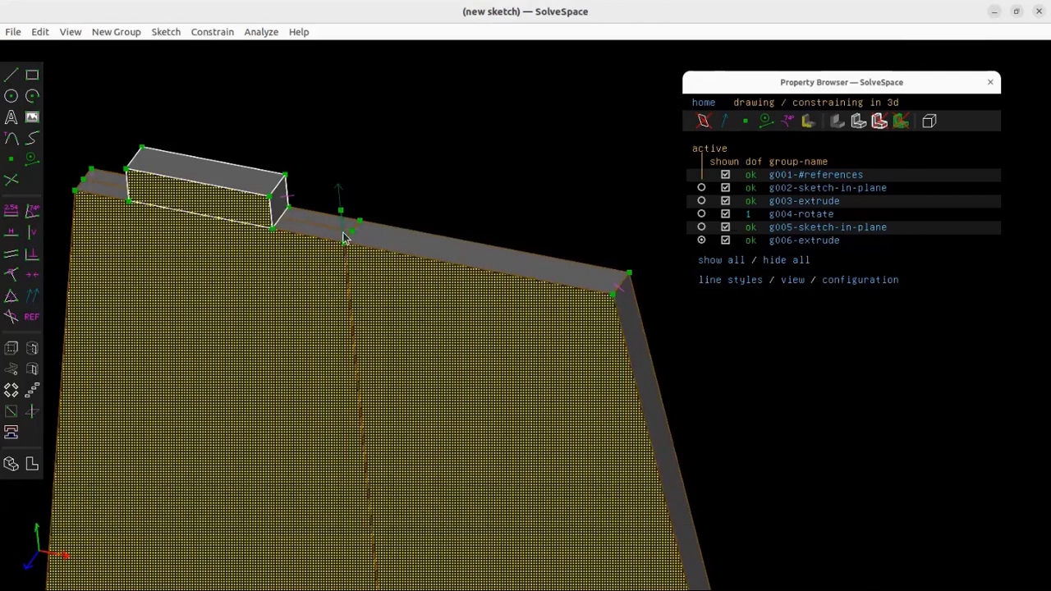
scroll(383, 184, up, 3)
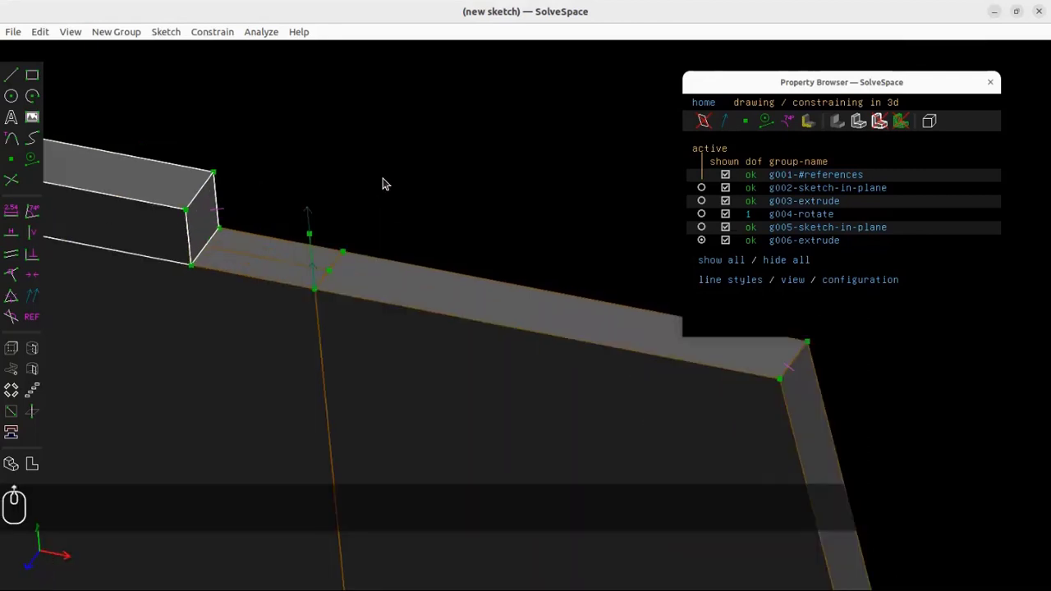
click(329, 270)
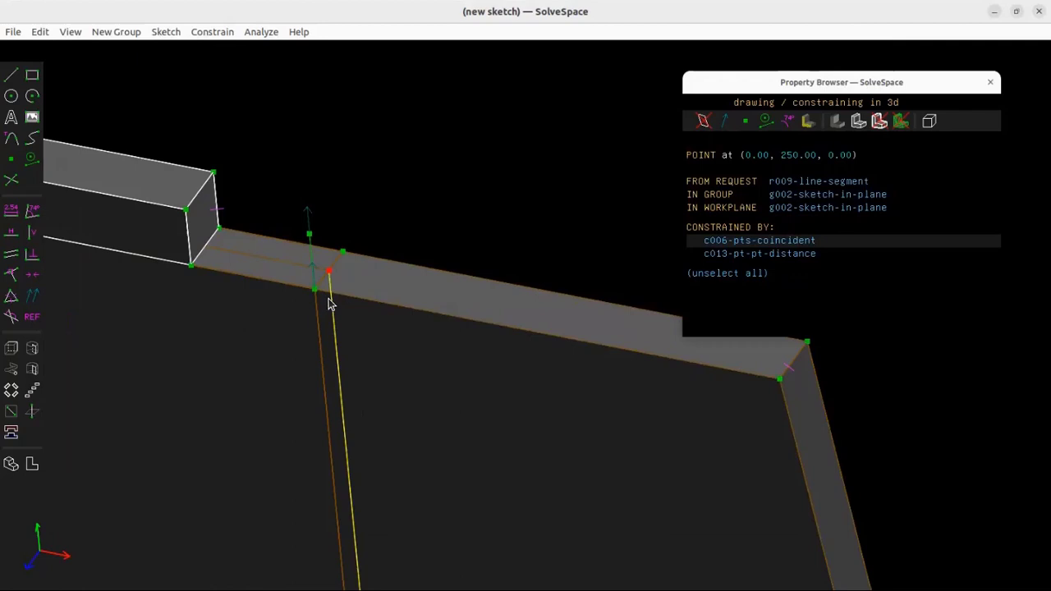
click(329, 302)
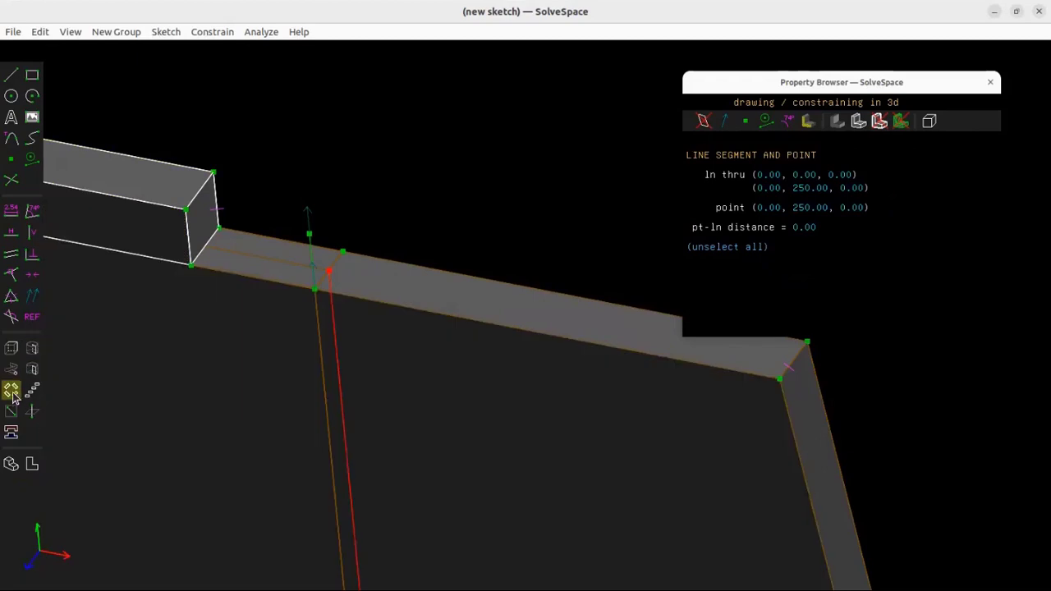
click(12, 393)
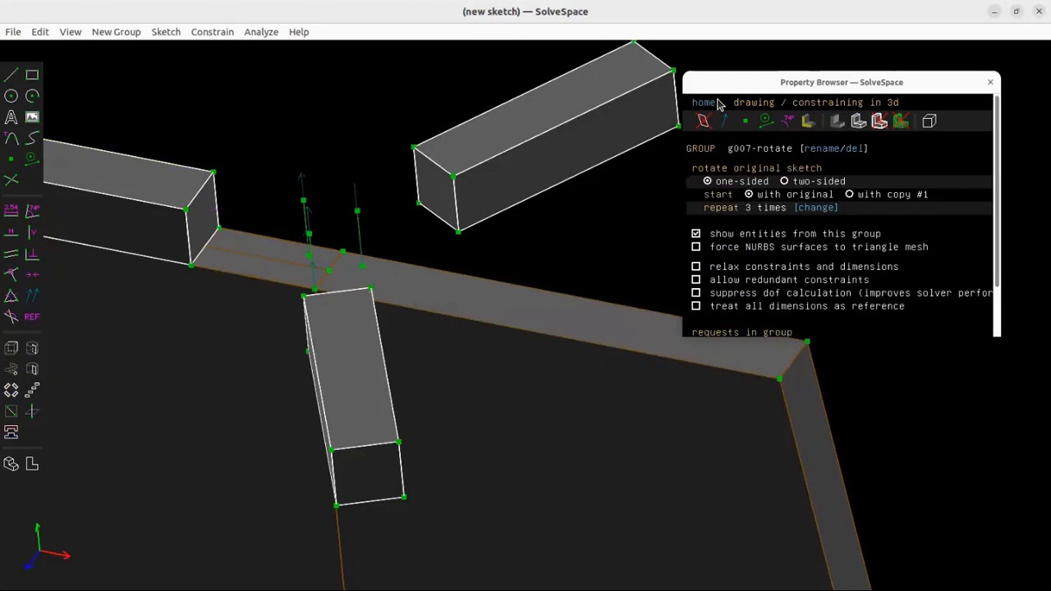
- Set the repeat count of the rotated block group g007-rotate to 2 times
click(704, 102)
click(801, 254)
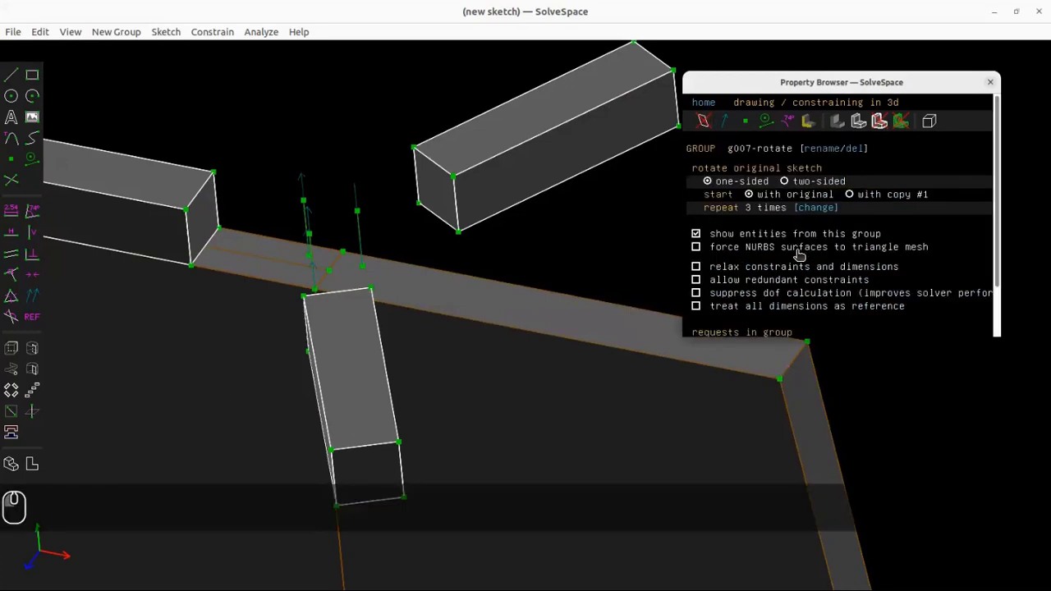
click(798, 208)
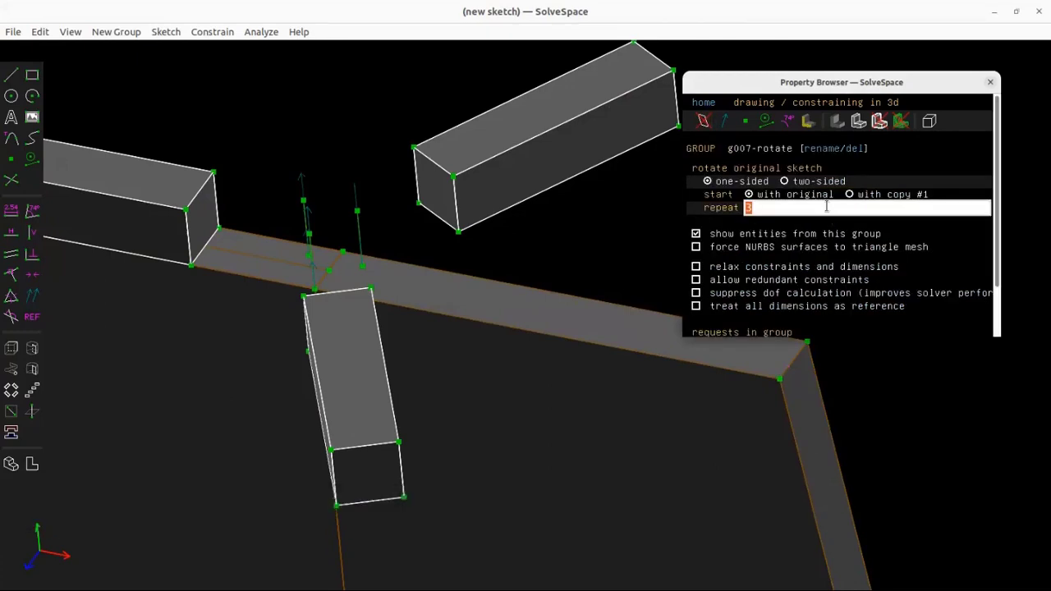
text(2)
key(Return)
scroll(328, 201, down, 10)
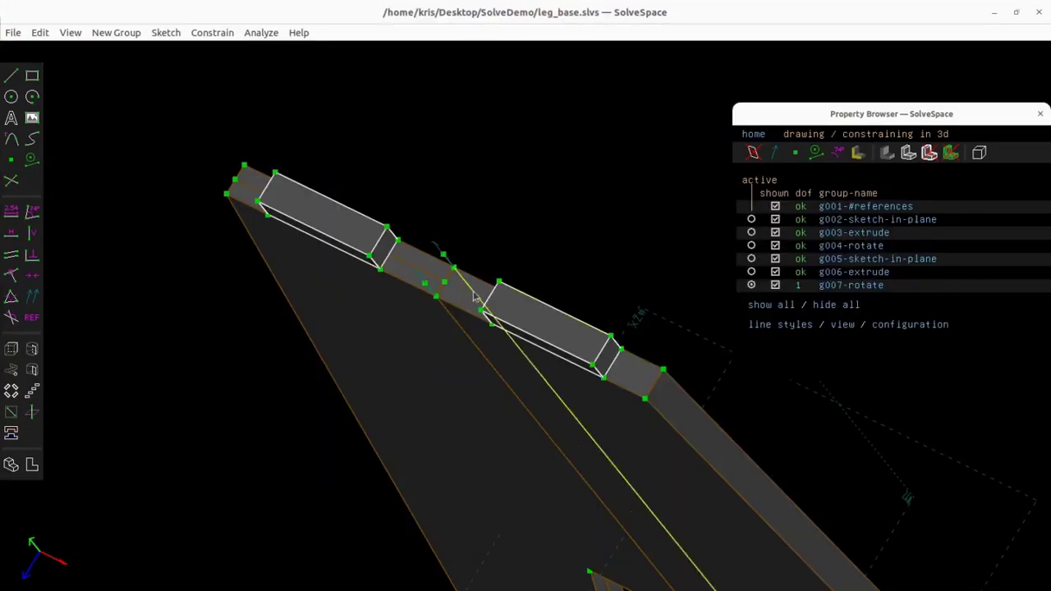
- Swing the copied block freehand out of line with the end of the legs
right_drag(489, 303, 505, 282)
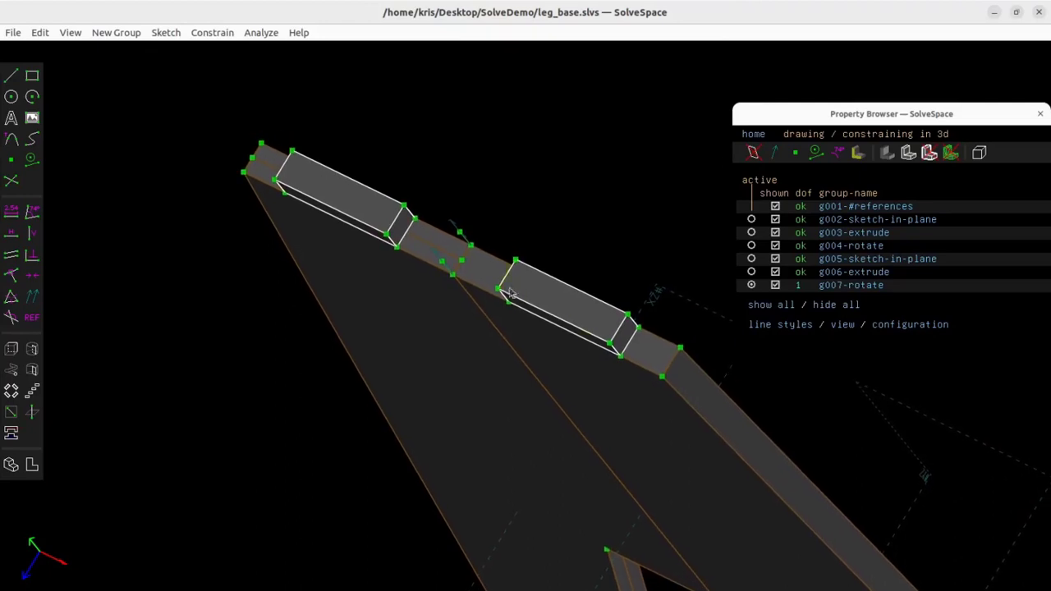
drag(497, 292, 454, 321)
middle_drag(559, 408, 485, 369)
scroll(483, 369, up, 3)
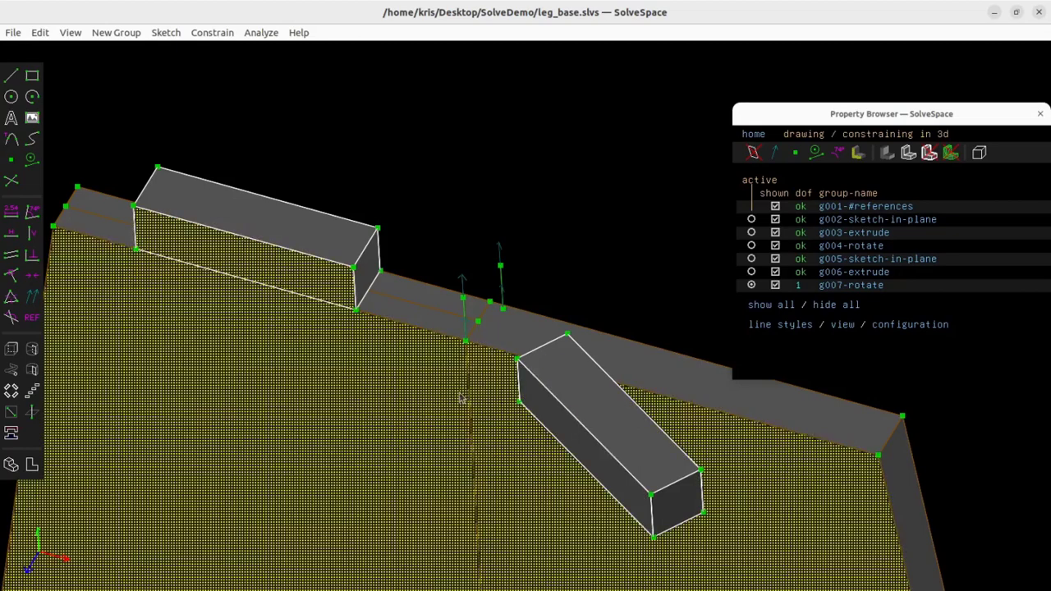
- Constrain the copied block's short end edge perpendicular to the leg's mid-thickness centre line
middle_drag(461, 398, 484, 422)
middle_drag(524, 462, 521, 458)
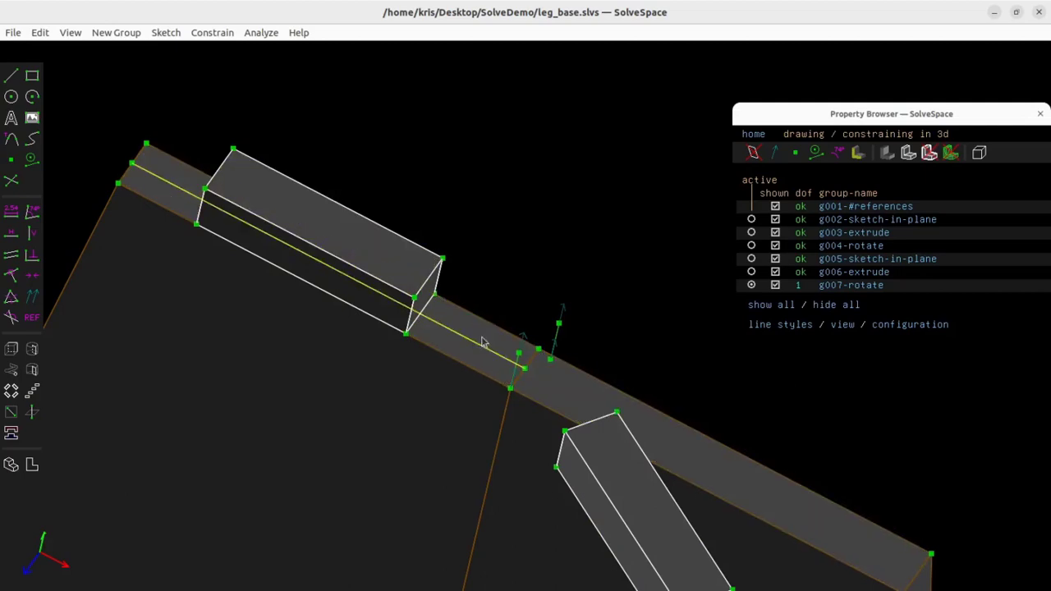
shift+middle_drag(531, 422, 427, 331)
middle_drag(413, 474, 456, 351)
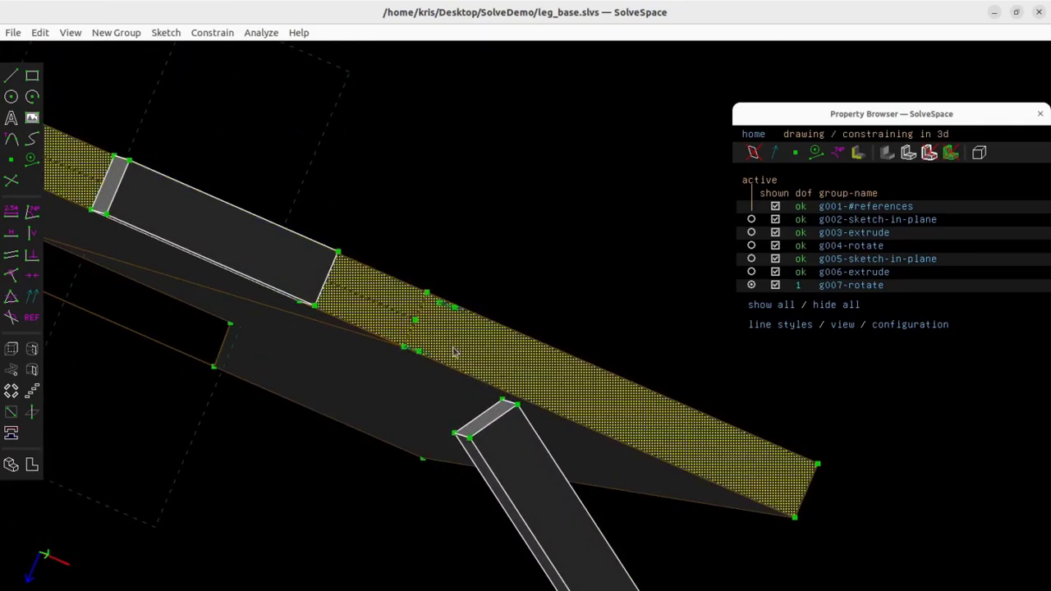
click(479, 418)
click(391, 313)
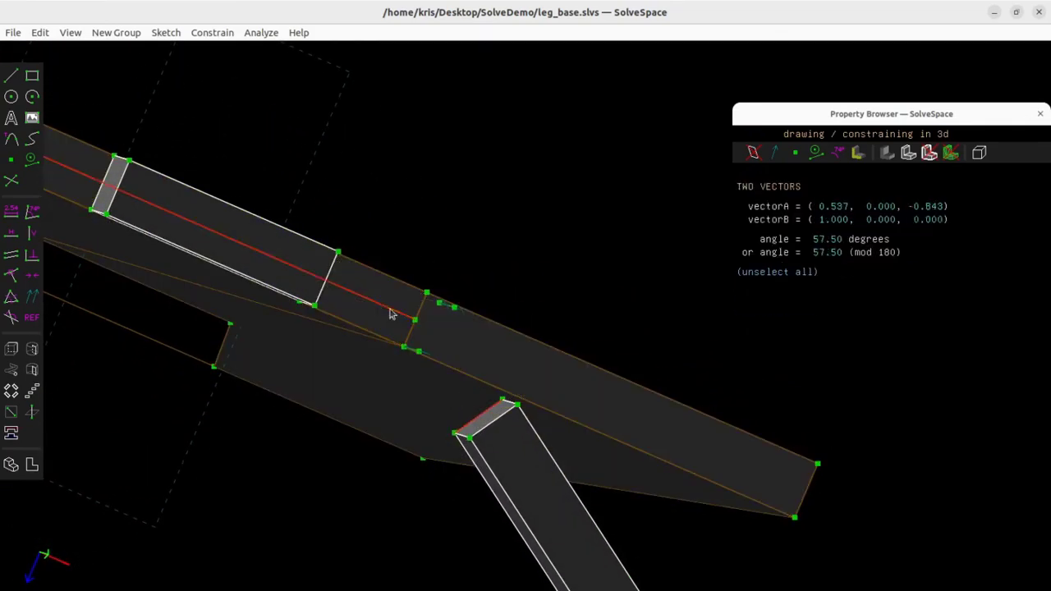
click(216, 33)
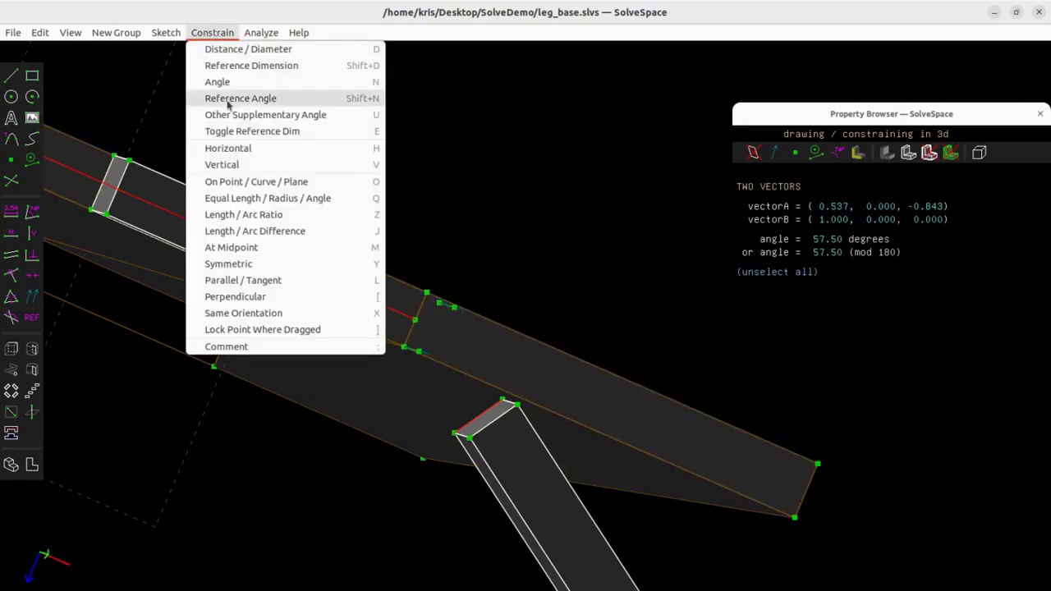
click(255, 296)
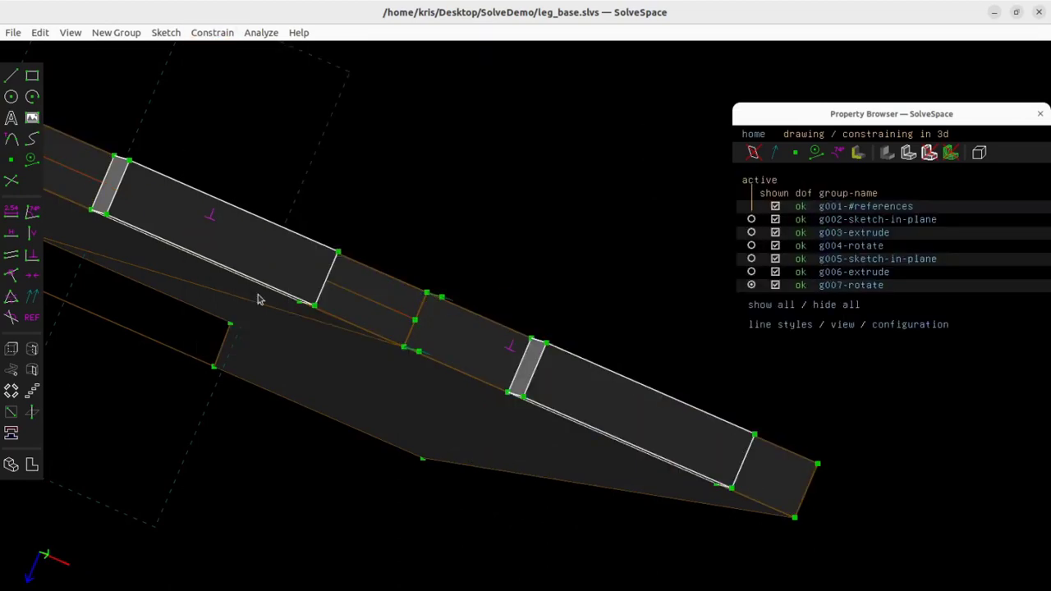
- Align the view to the leg's front, start saving the model and create a new folder SolveDemo on the Desktop
middle_drag(441, 369, 472, 300)
right_drag(463, 132, 517, 298)
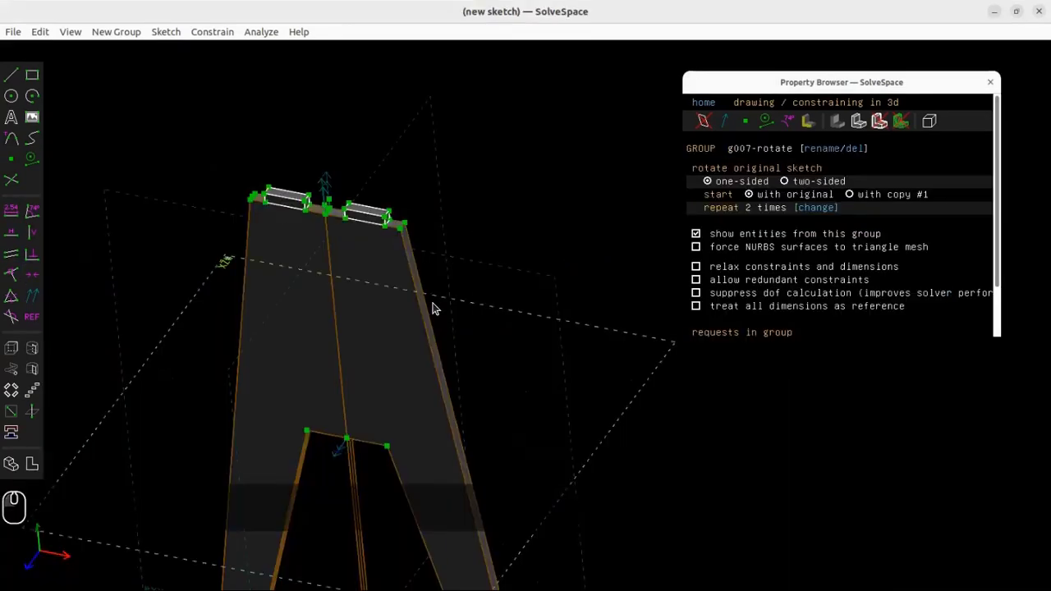
mouse_move(434, 309)
middle_down()
mouse_move(479, 334)
mouse_move(477, 310)
mouse_move(537, 313)
mouse_move(486, 291)
mouse_move(446, 312)
middle_up()
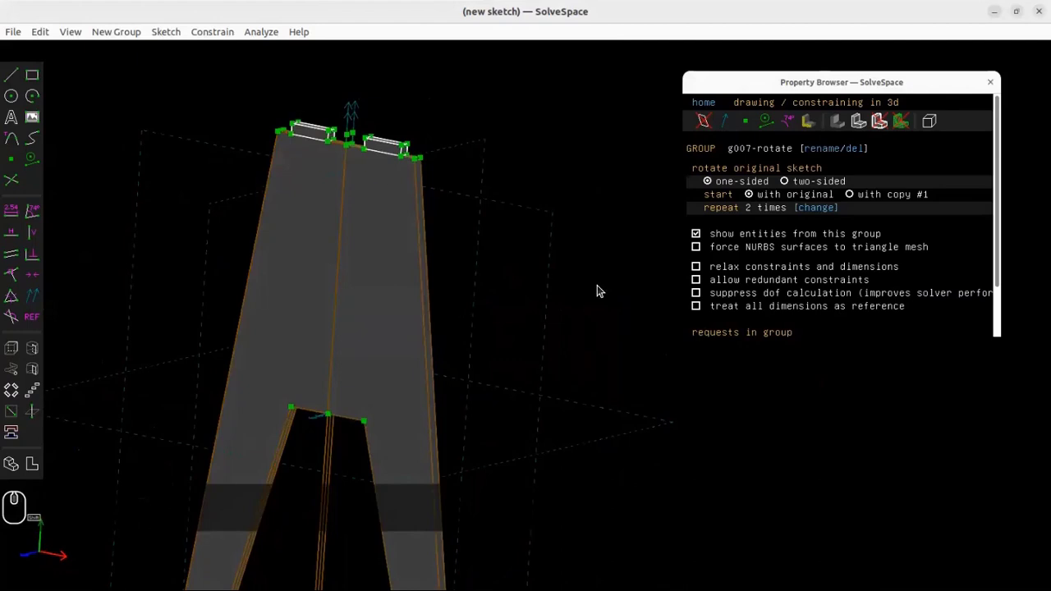
click(10, 465)
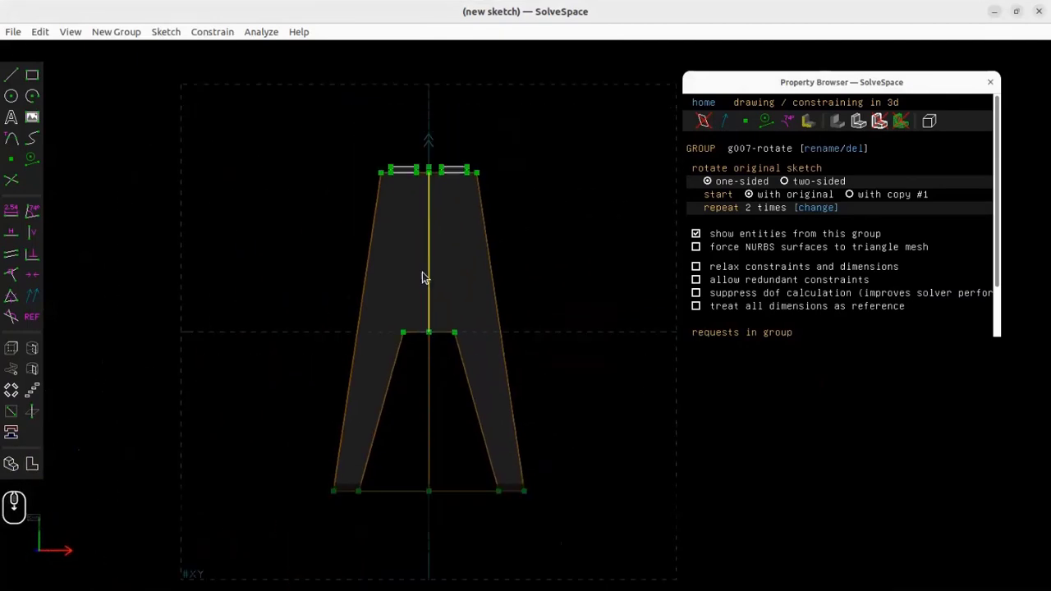
key(ctrl+s)
click(791, 218)
text(sOLVE)
key(BackSpace)
key(BackSpace)
key(BackSpace)
key(BackSpace)
key(BackSpace)
key(Caps_Lock)
text(SolveDemo)
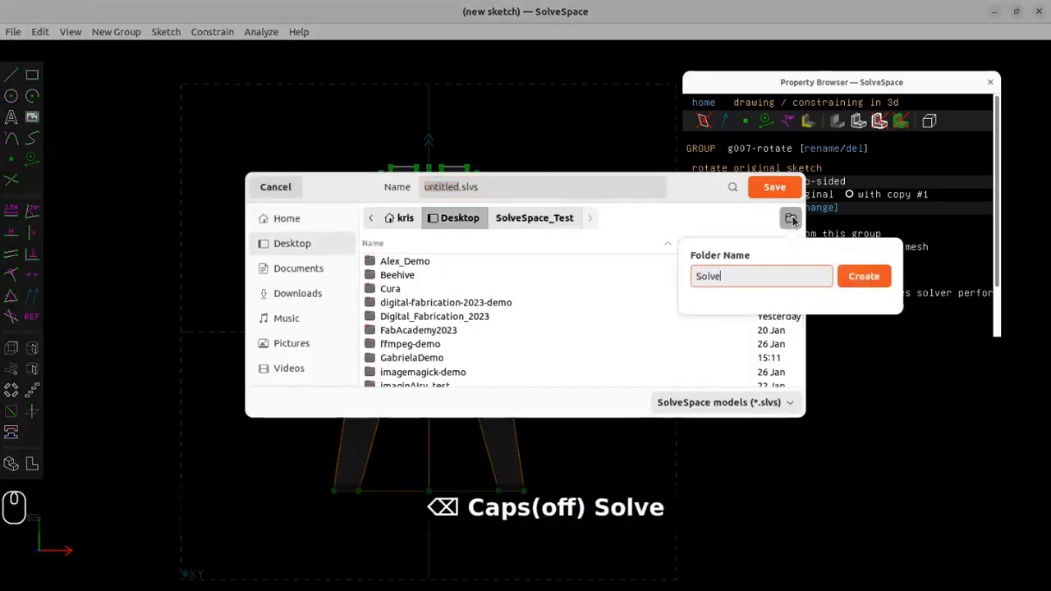
key(Return)
- Save the model as leg_base.slvs in the SolveDemo folder
click(386, 187)
text(bae)
key(BackSpace)
key(BackSpace)
key(BackSpace)
text(leg_base)
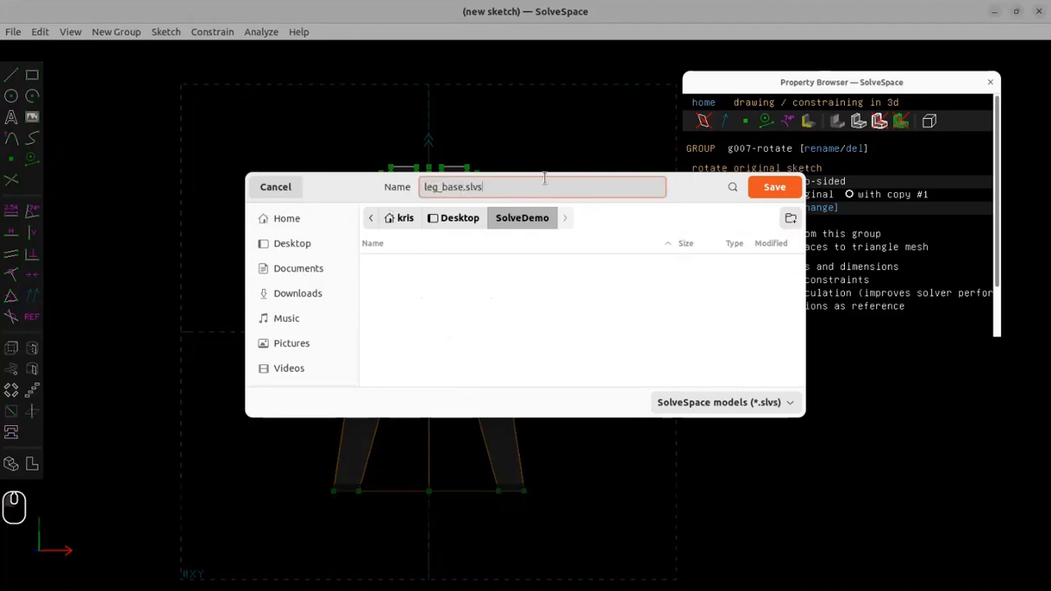
key(Return)
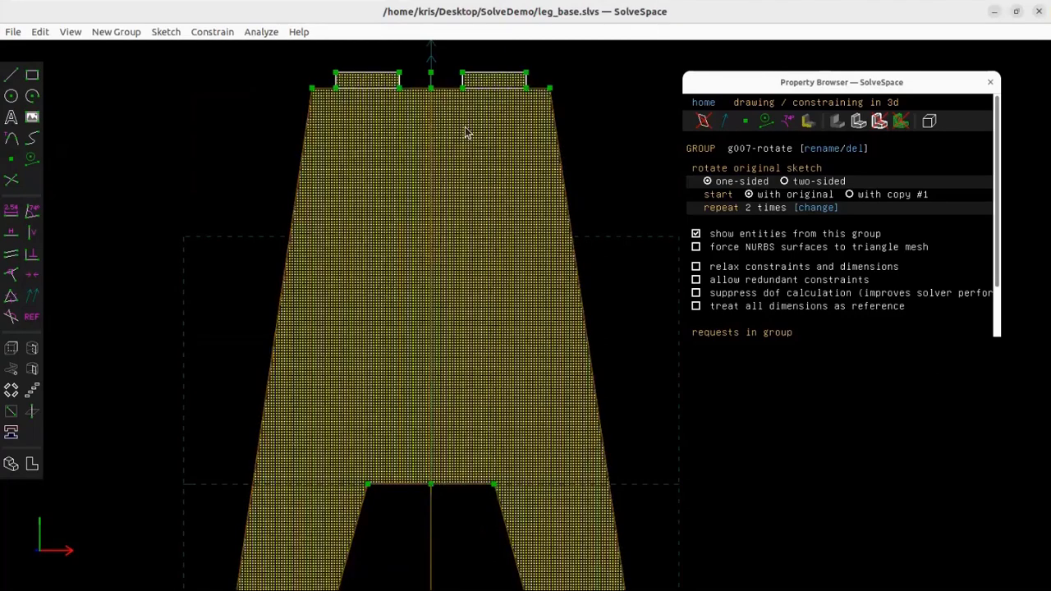
- Turn off face highlighting and selection for the solid model
click(809, 122)
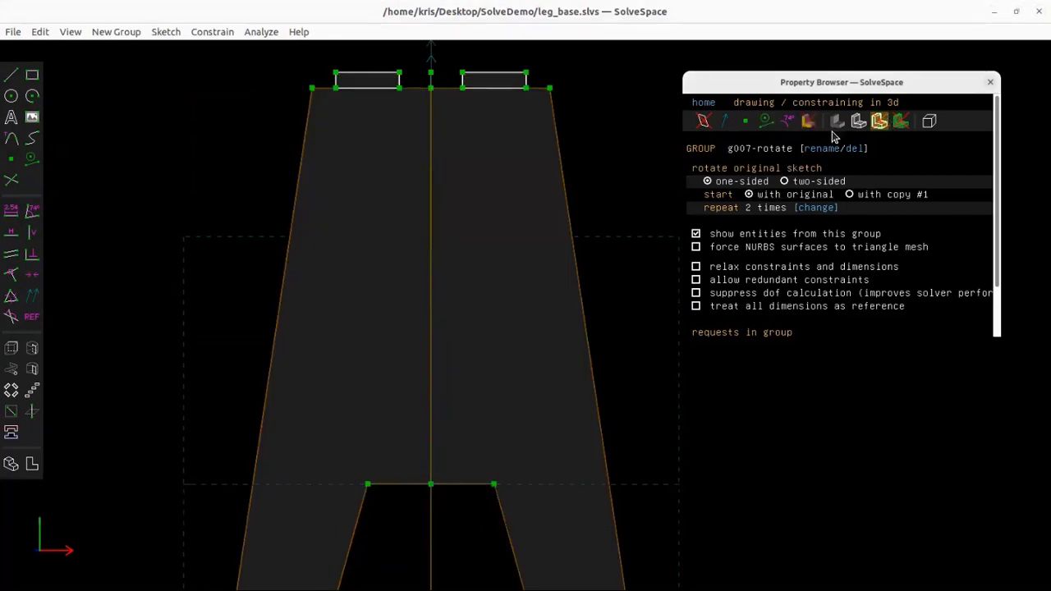
click(808, 123)
click(808, 127)
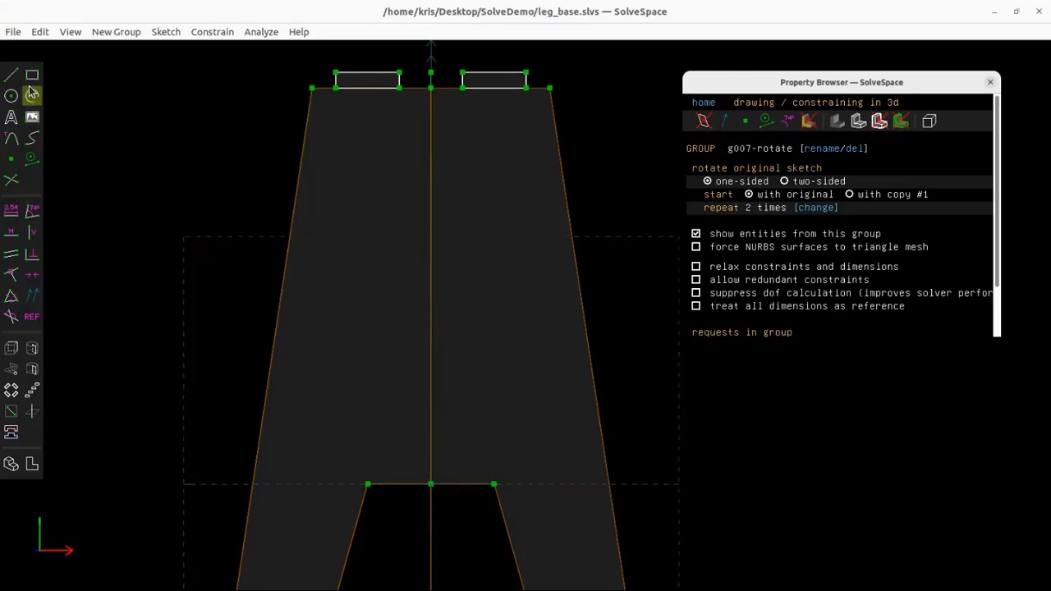
- Create a sketch in a new workplane from the leg's front upper corner point, its upper edge and its outer slanted edge
middle_drag(488, 291, 456, 353)
scroll(359, 162, up, 3)
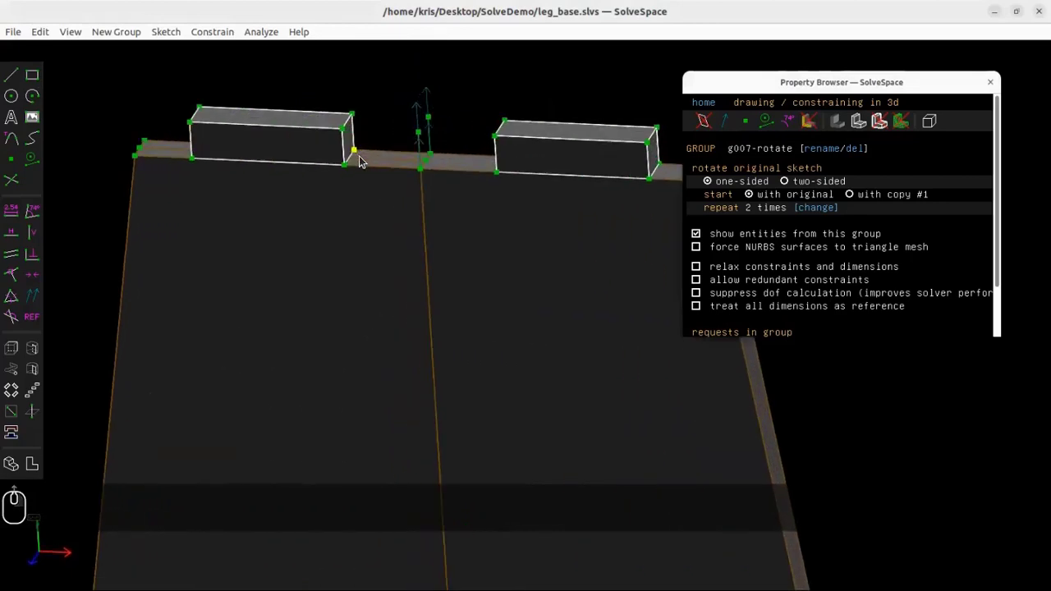
click(135, 156)
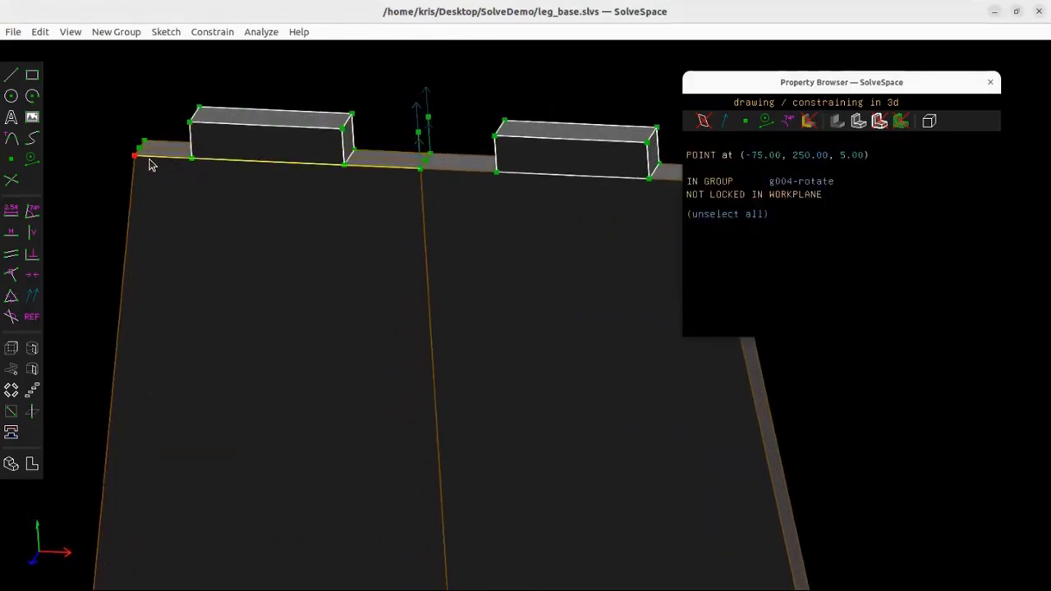
click(150, 164)
click(129, 234)
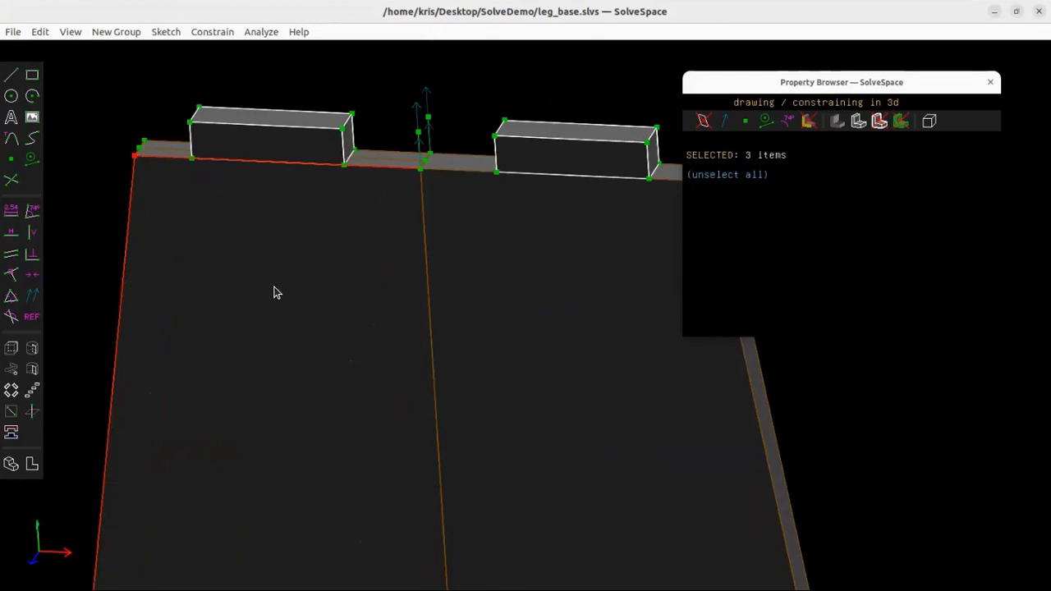
click(12, 414)
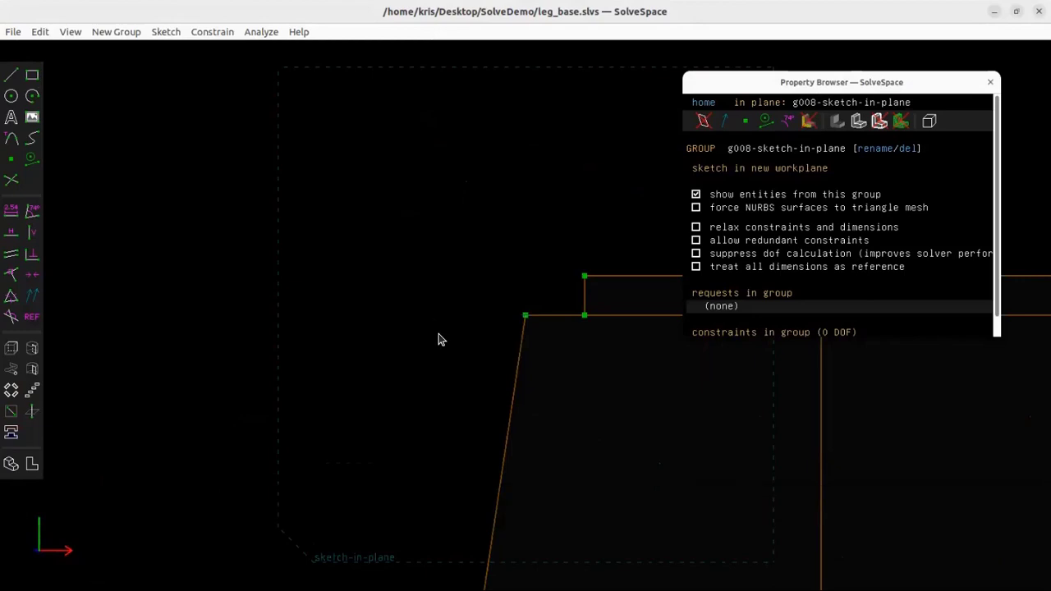
- Draw an upright rectangle about 38 mm wide across the legs' centre line and shift its upper edge slightly downward
key(r)
click(422, 202)
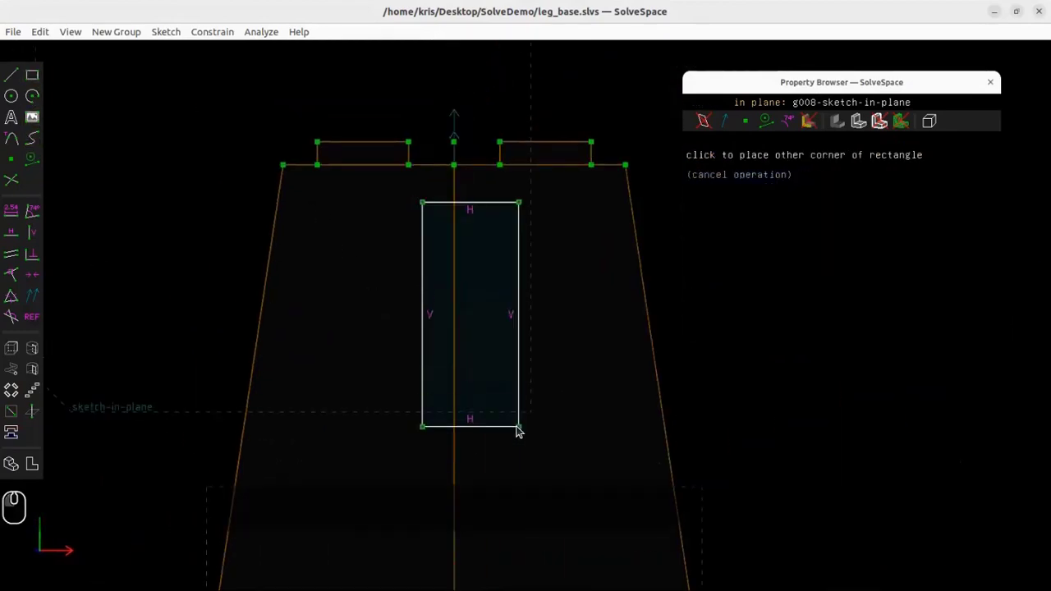
click(508, 459)
scroll(472, 224, up, 3)
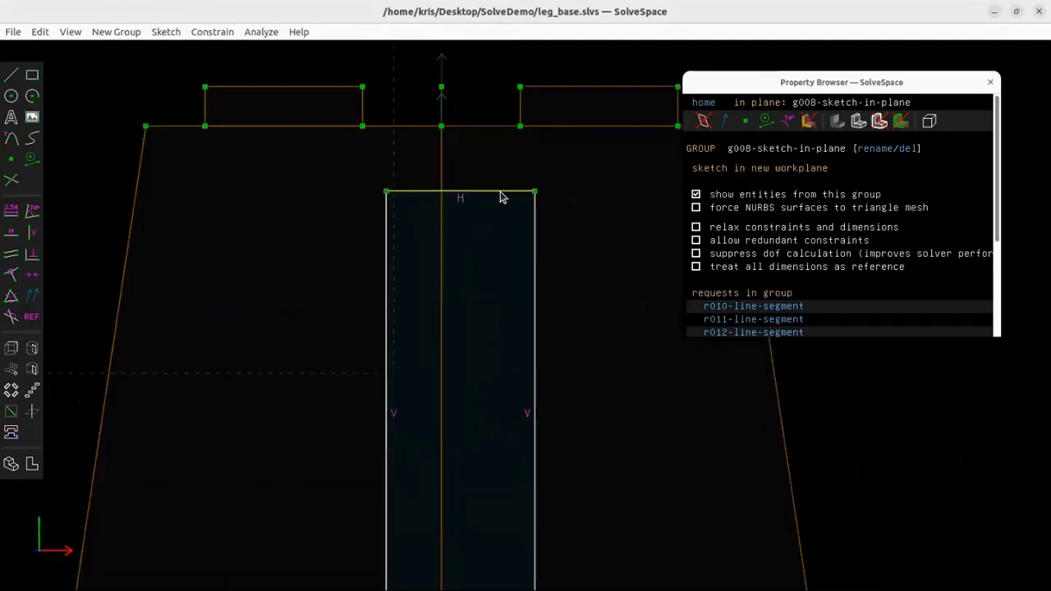
drag(498, 197, 485, 219)
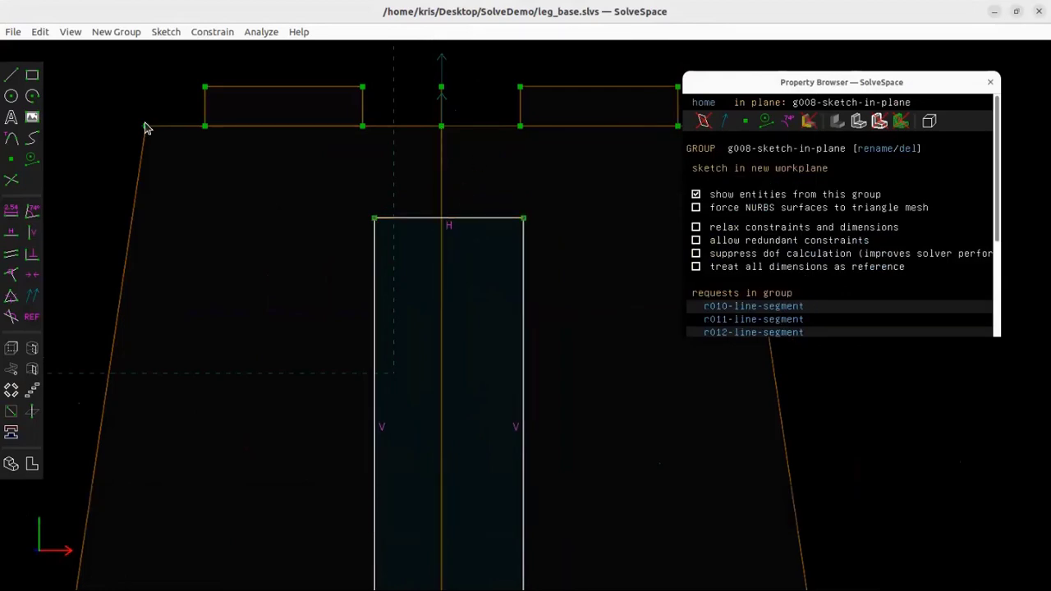
- Place a datum point above the rectangle and constrain it to lie on the rectangle's upper edge
click(12, 162)
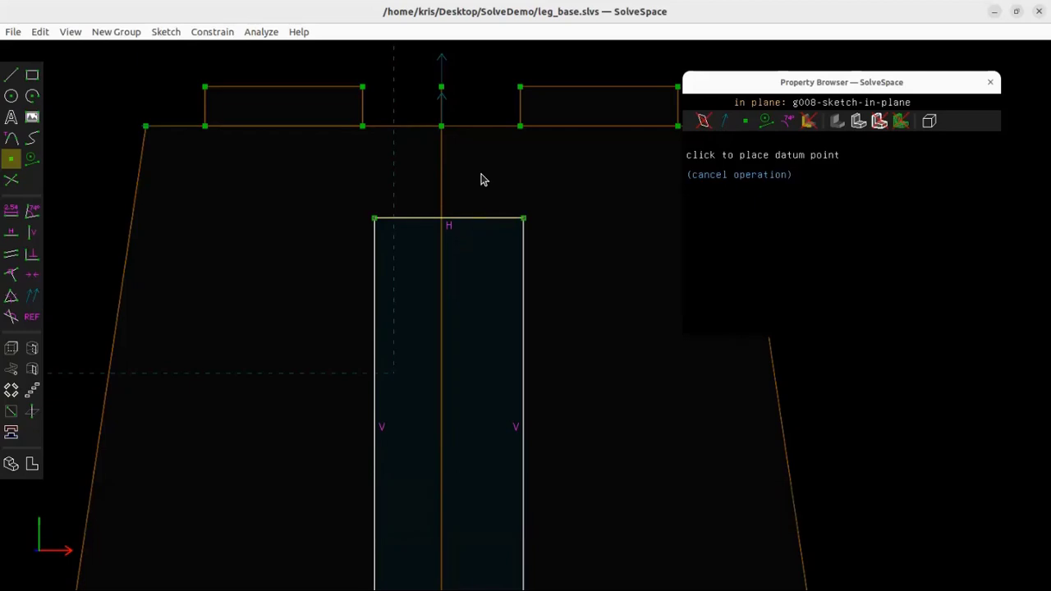
click(483, 180)
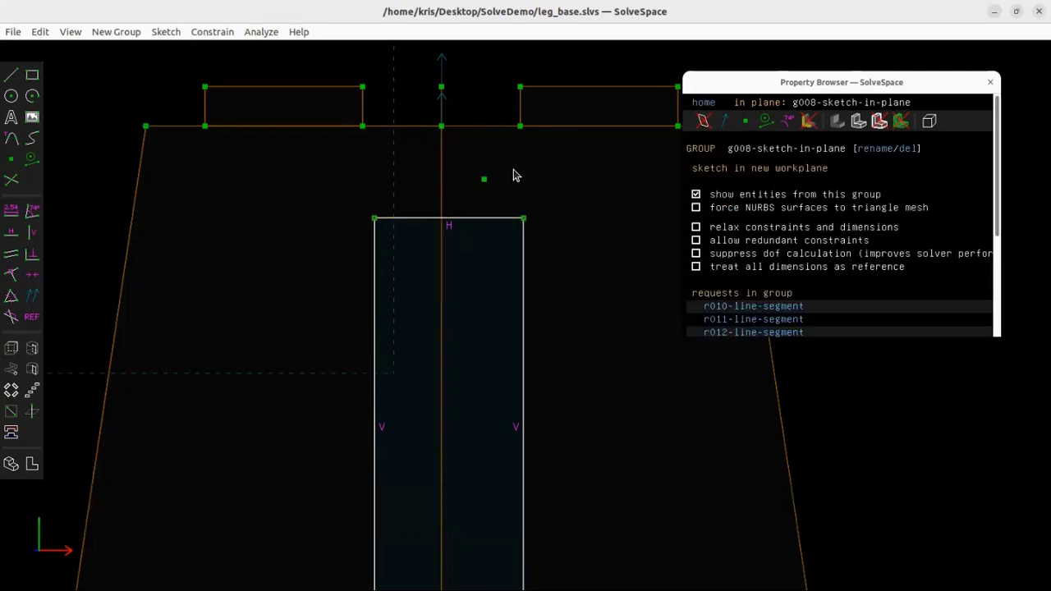
click(487, 194)
click(484, 222)
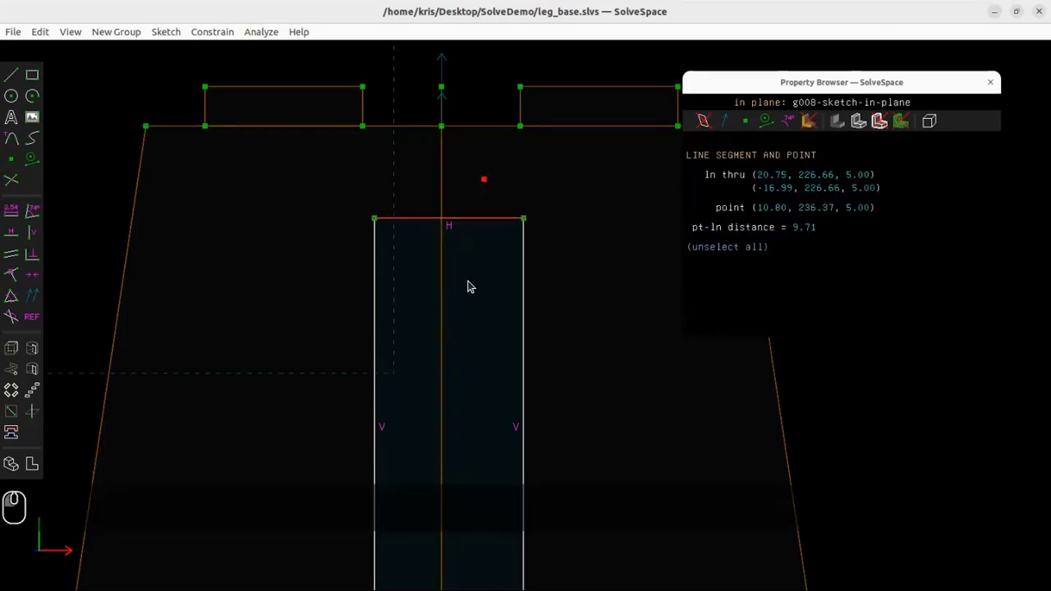
click(205, 33)
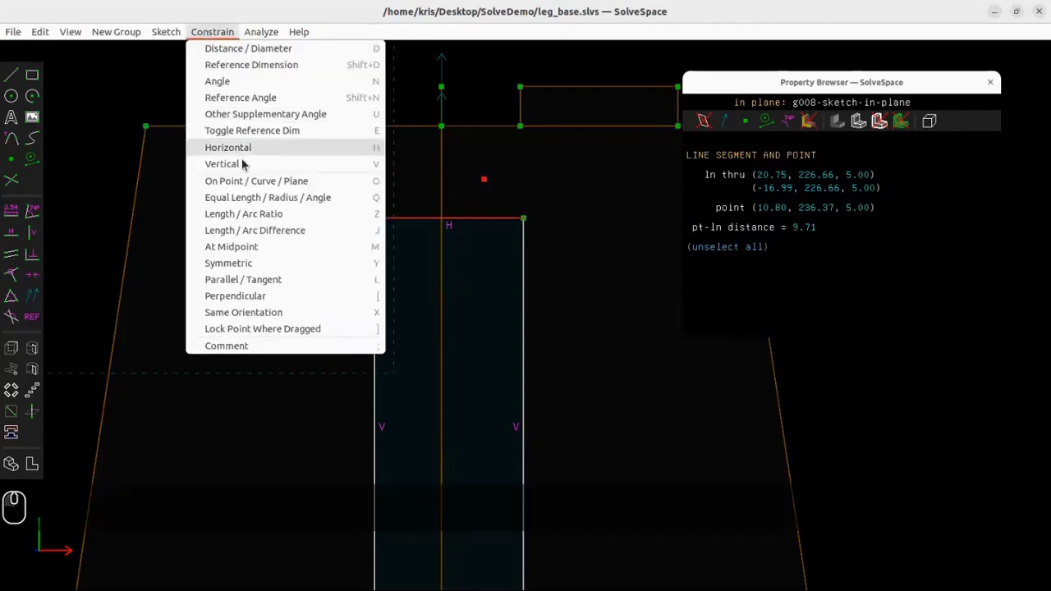
click(259, 184)
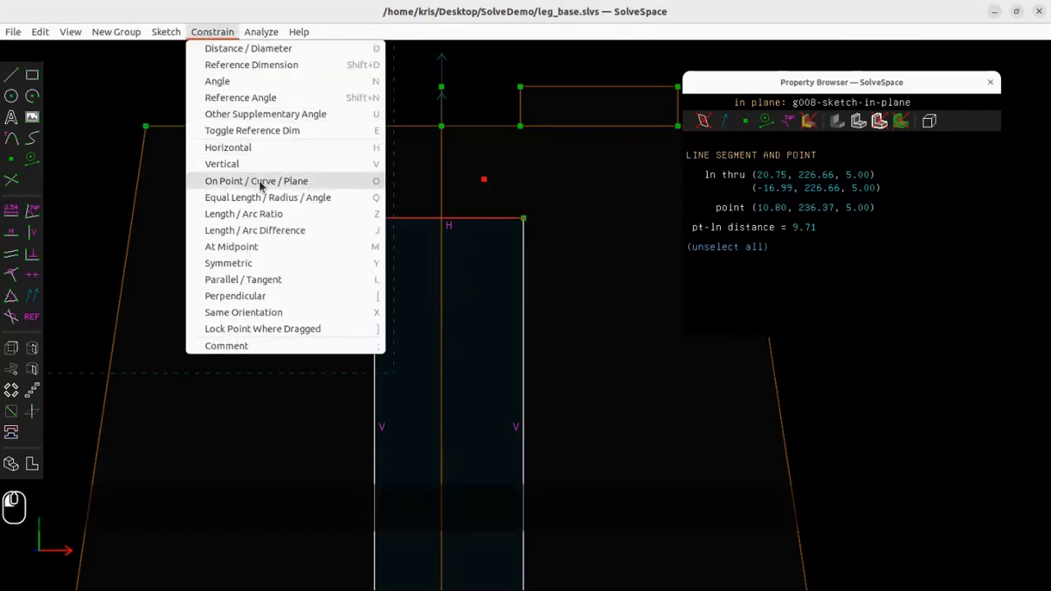
drag(488, 210, 478, 247)
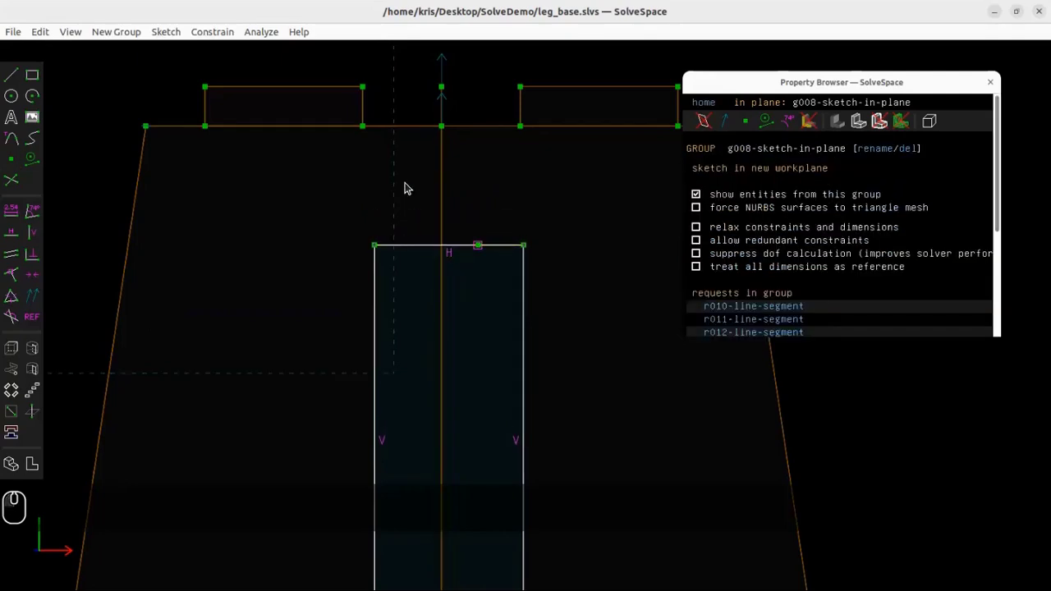
- Constrain the datum point at the midpoint of the rectangle's upper edge, and shift the edge to test it
click(476, 246)
click(428, 248)
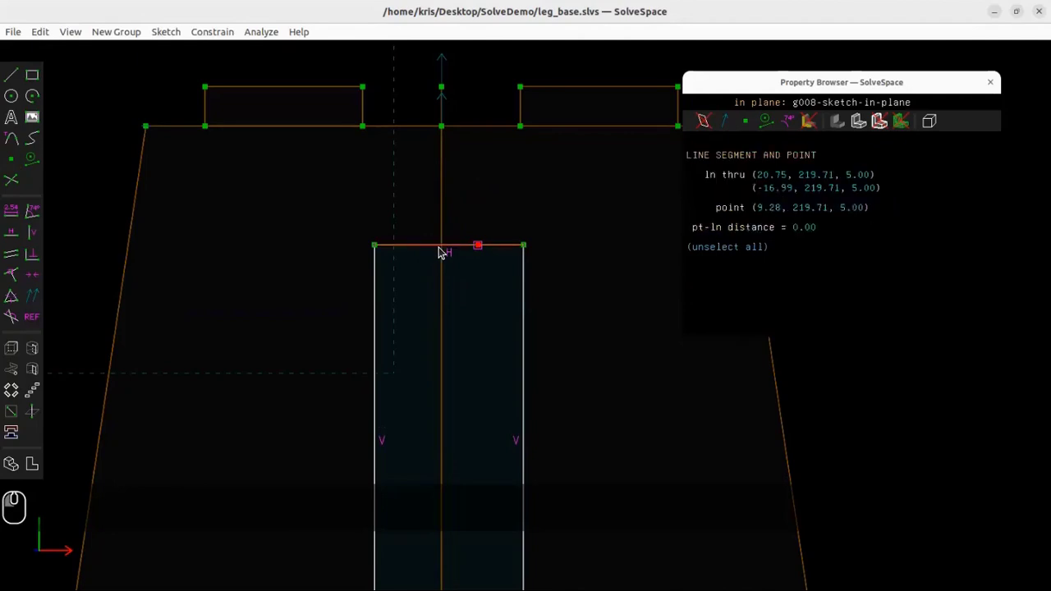
click(212, 32)
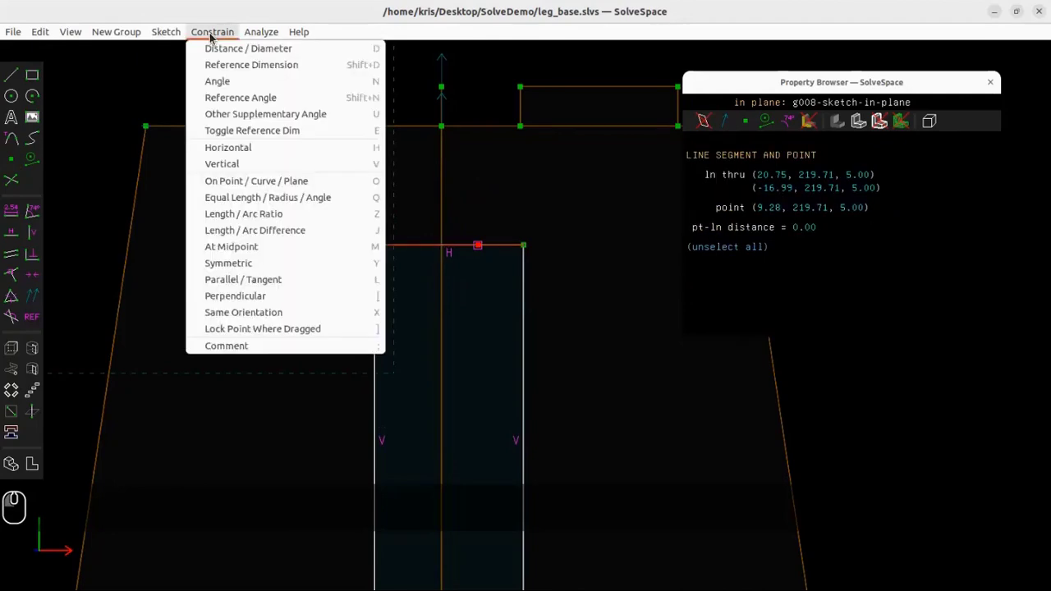
click(245, 247)
drag(453, 244, 416, 263)
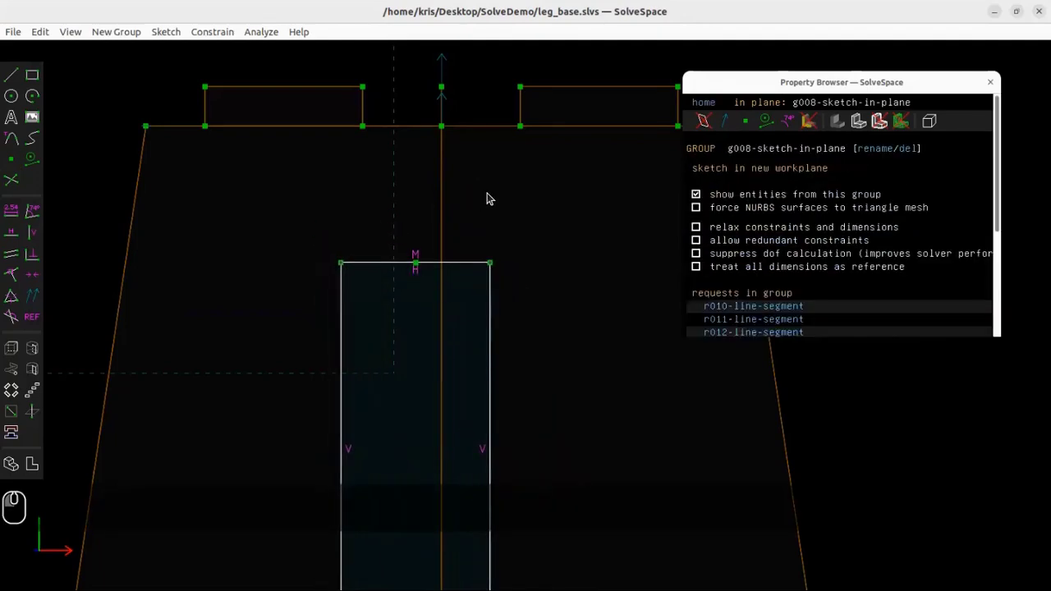
click(415, 264)
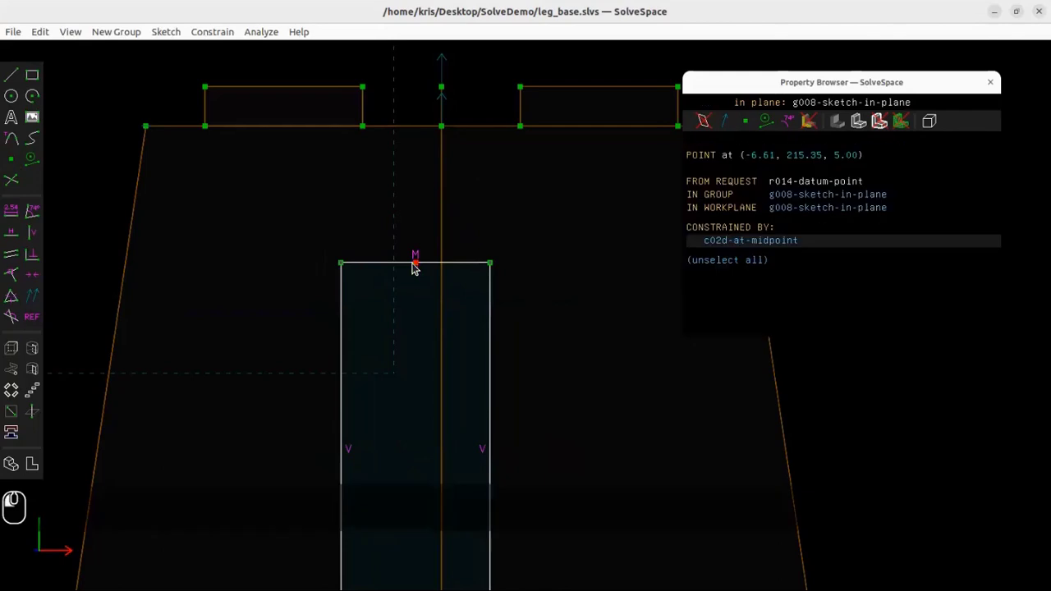
- Constrain the rectangle's upper-edge midpoint to coincide with the centre point of the leg pair's upper edge
click(441, 128)
click(212, 32)
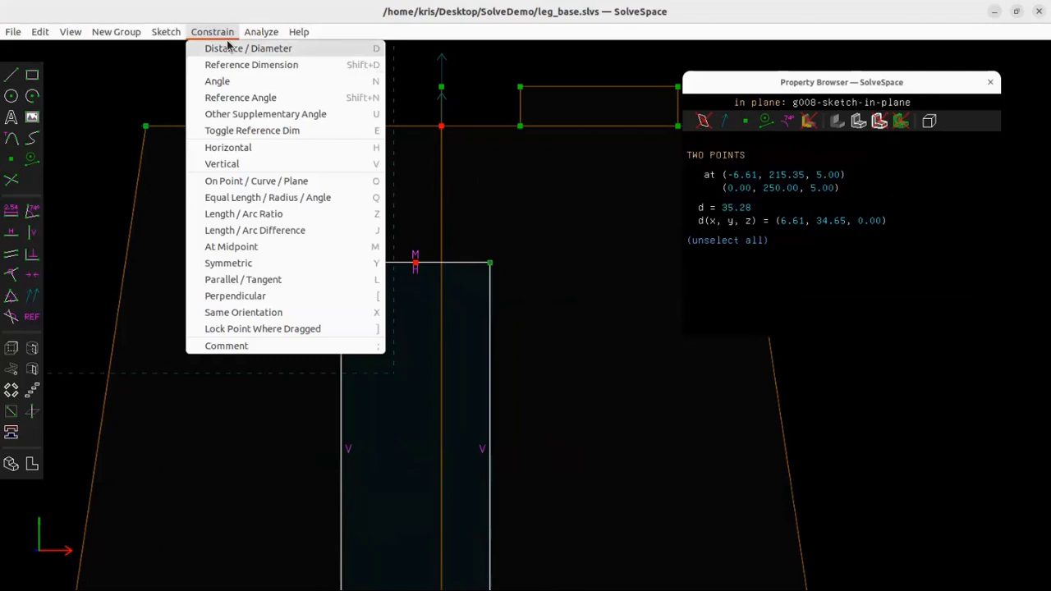
click(234, 182)
scroll(460, 234, down, 4)
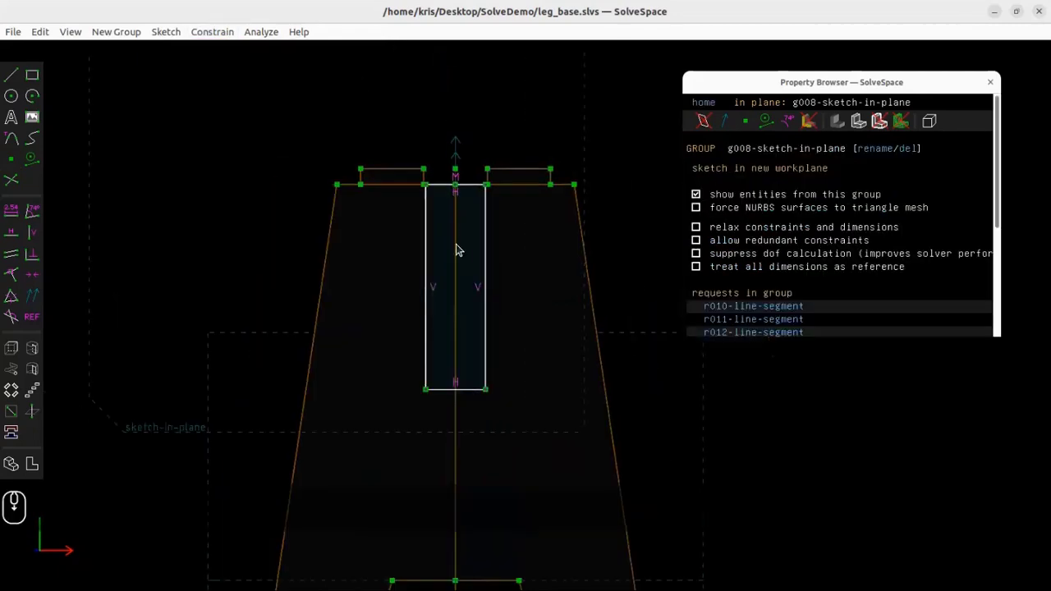
- Constrain the rectangle's lower edge equal in length to the right end block's inner vertical edge, and shift the lower edge to test it
scroll(477, 439, up, 1)
scroll(479, 427, up, 2)
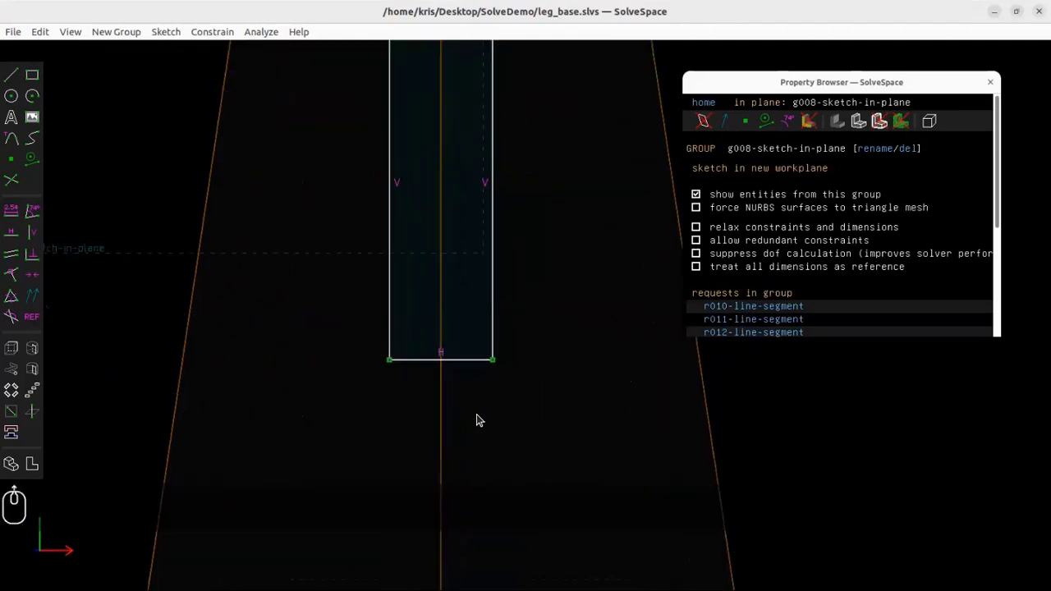
click(478, 369)
scroll(467, 295, down, 2)
scroll(464, 100, up, 2)
scroll(464, 100, up, 2)
click(513, 156)
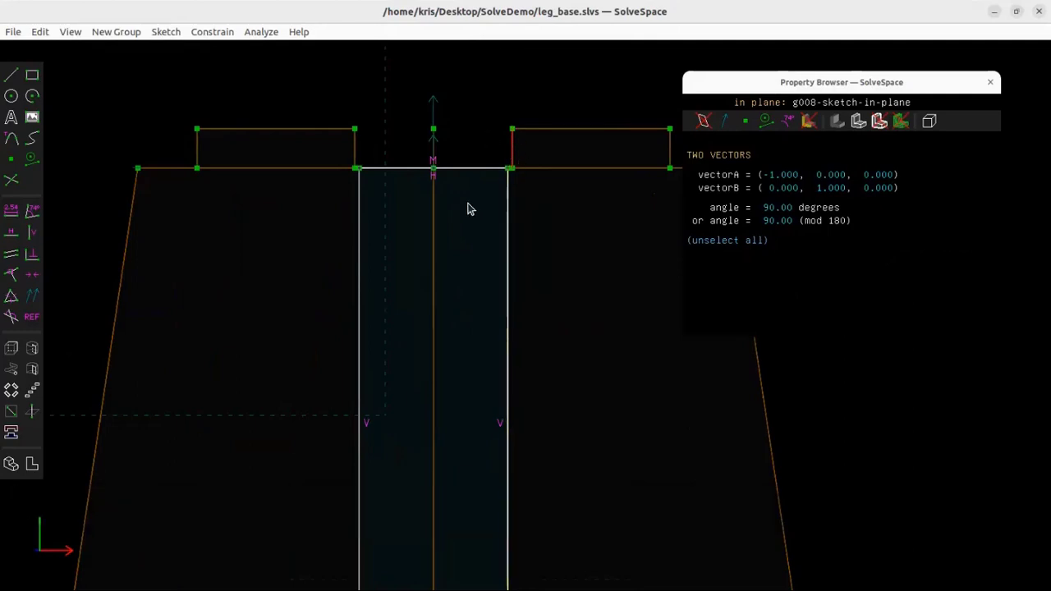
scroll(468, 208, down, 2)
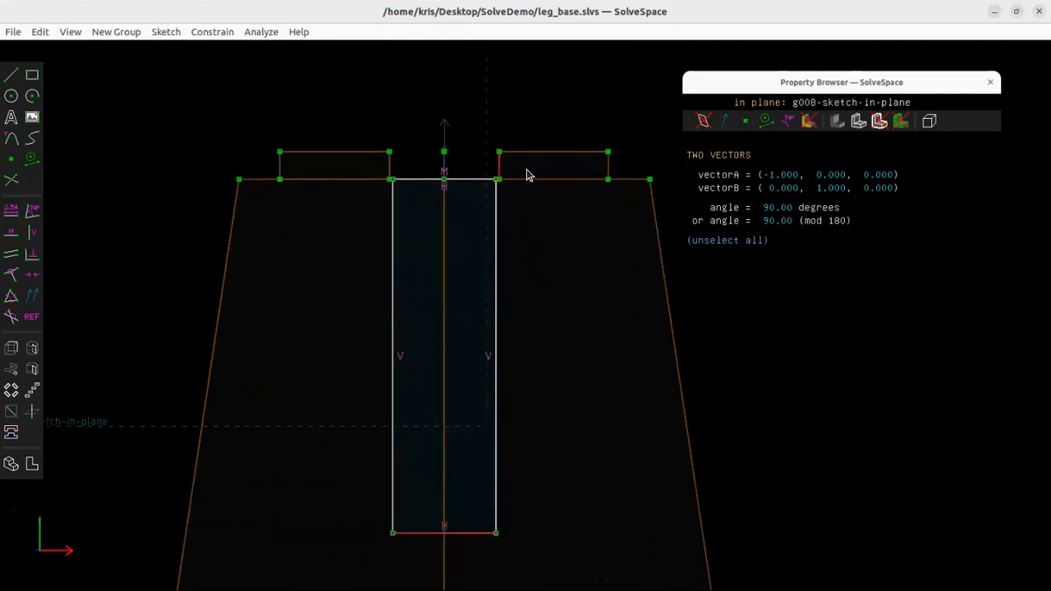
click(222, 34)
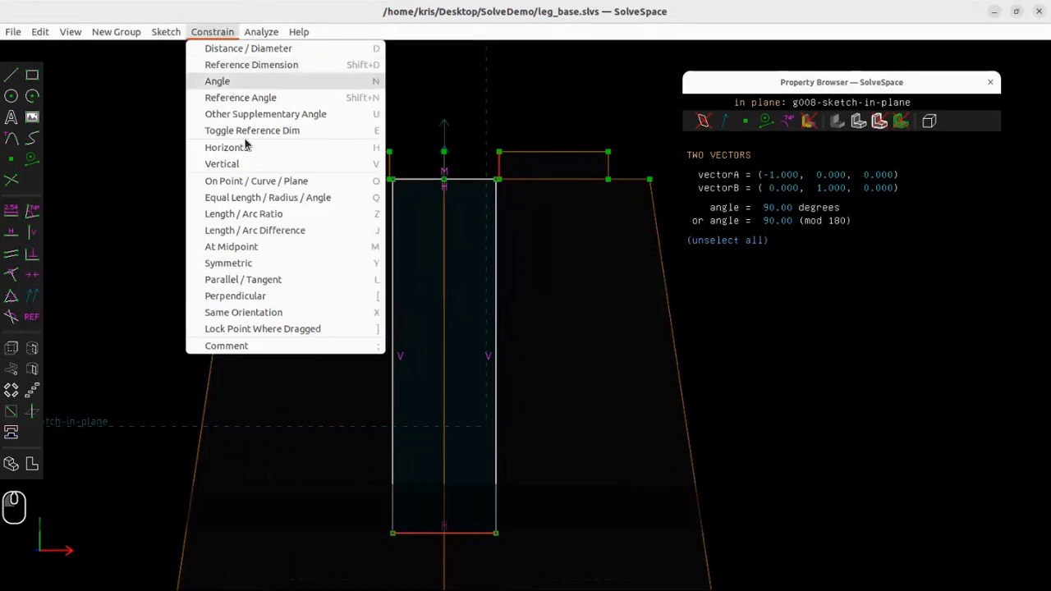
click(275, 200)
drag(458, 534, 481, 486)
- Draw a slanted line about 119 mm long upward from the midpoint of the notch's upper edge, and delete the extra short segment
scroll(480, 485, down, 4)
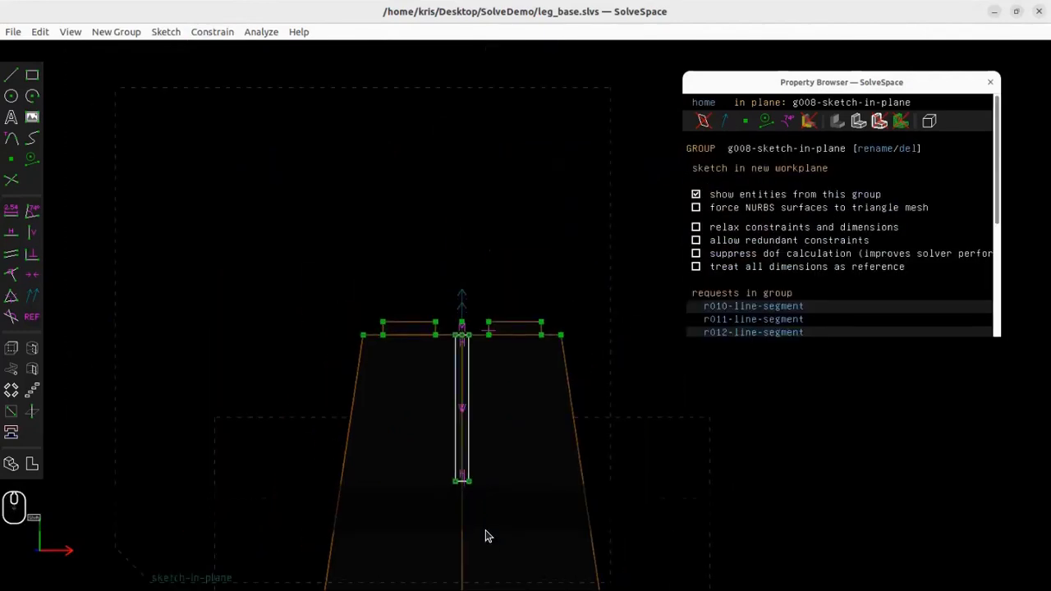
shift+middle_drag(485, 530, 450, 327)
scroll(446, 326, up, 2)
drag(429, 257, 438, 280)
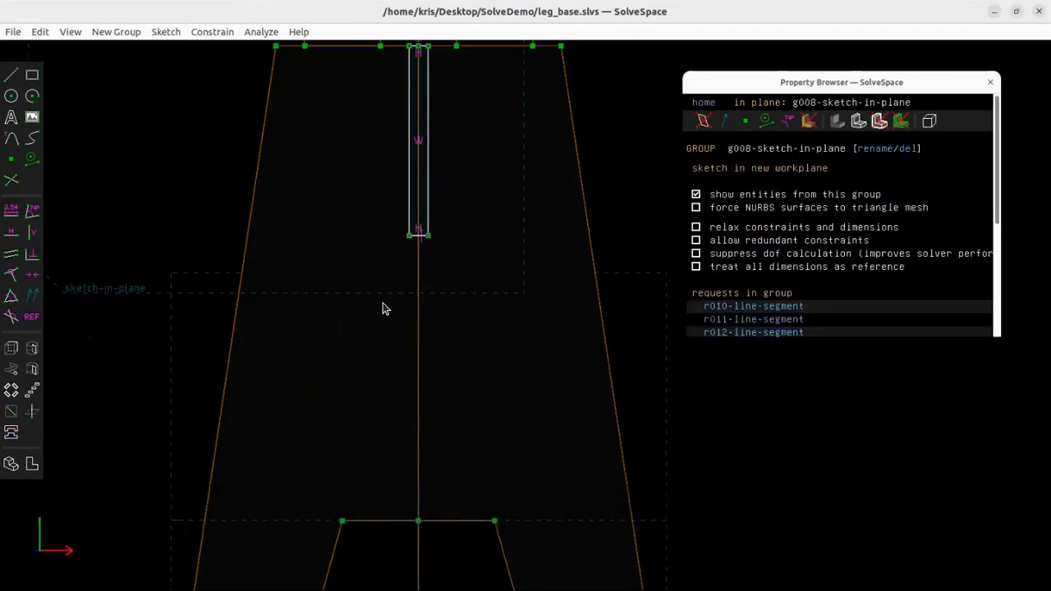
key(s)
click(418, 521)
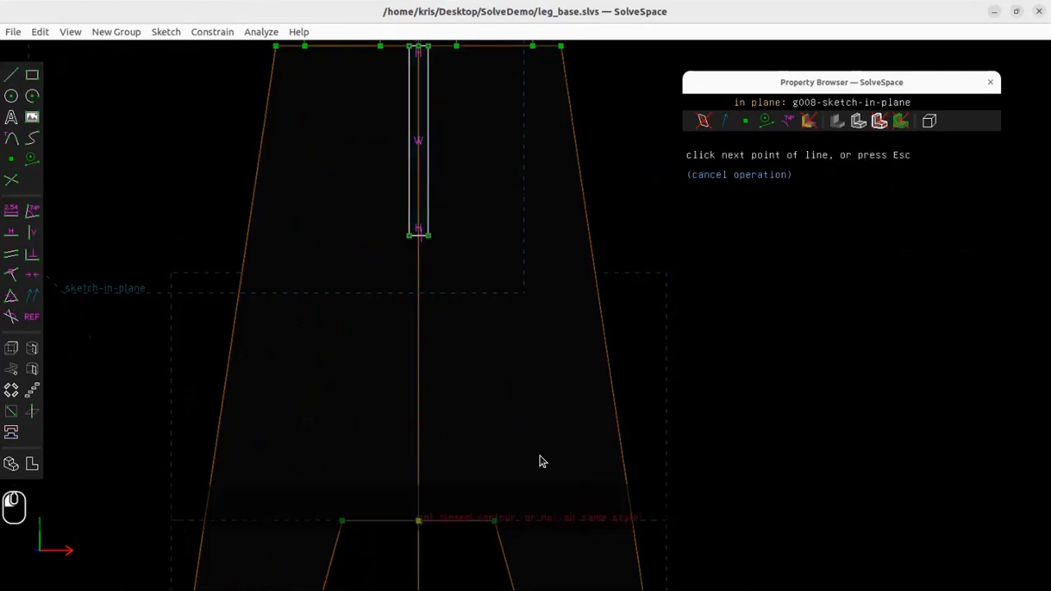
click(455, 299)
click(497, 320)
key(Escape)
click(486, 313)
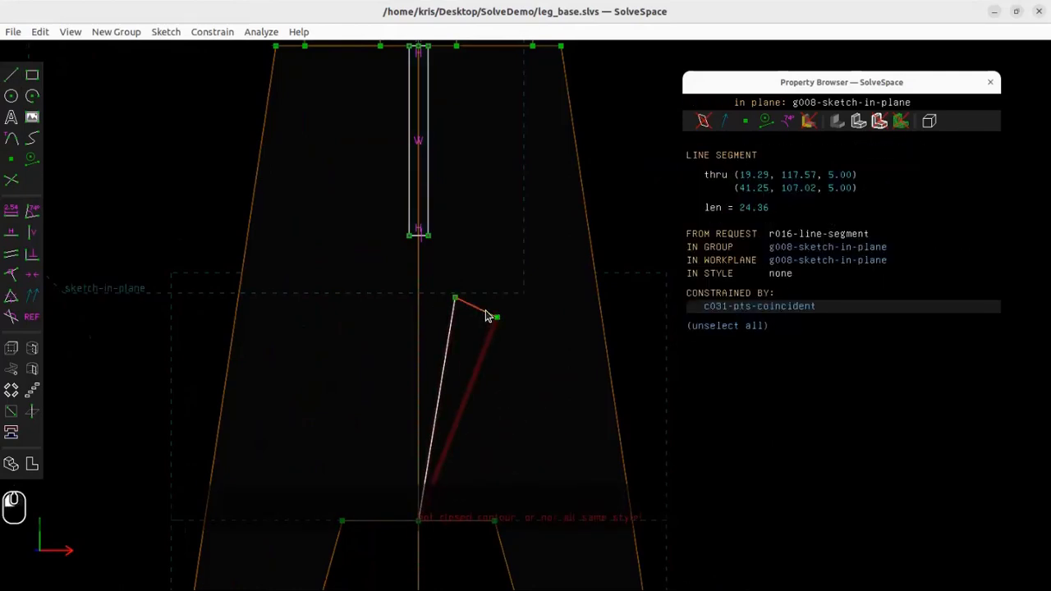
key(Delete)
- Convert the slanted line into construction geometry and constrain it vertical
scroll(466, 321, up, 3)
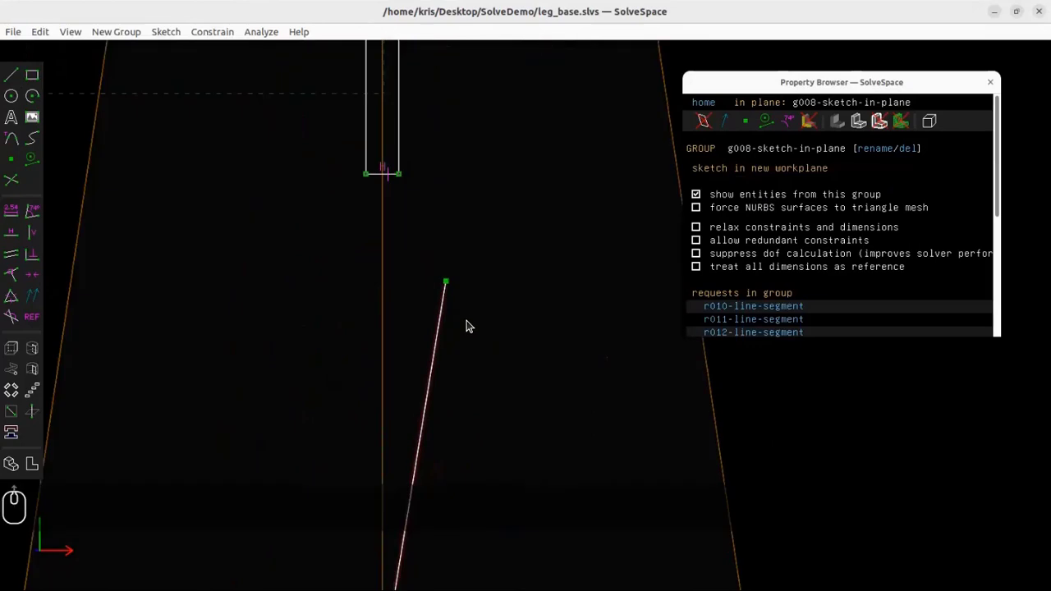
click(436, 343)
click(166, 31)
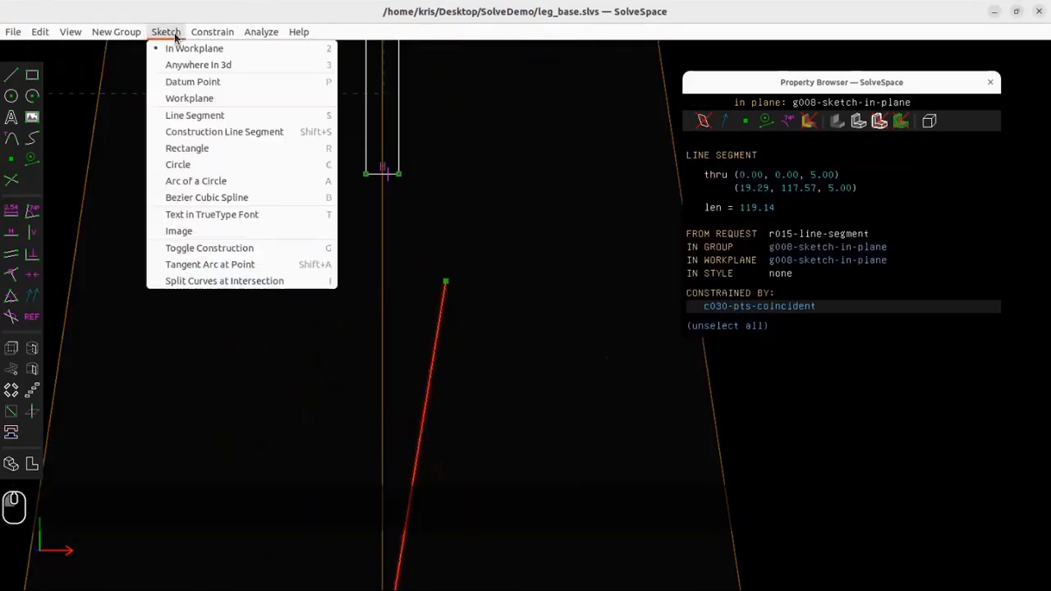
click(223, 246)
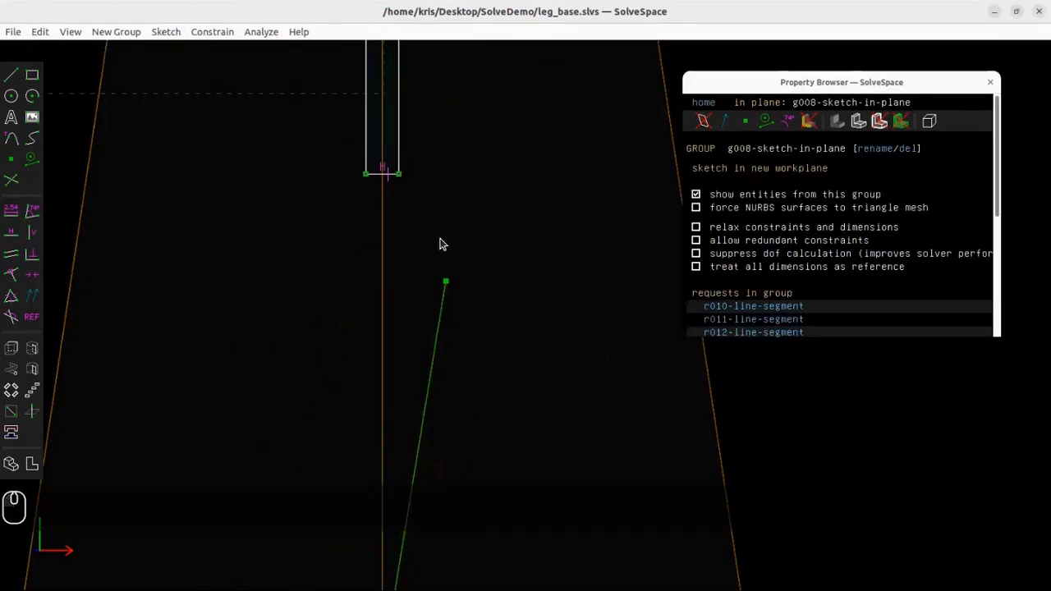
click(441, 312)
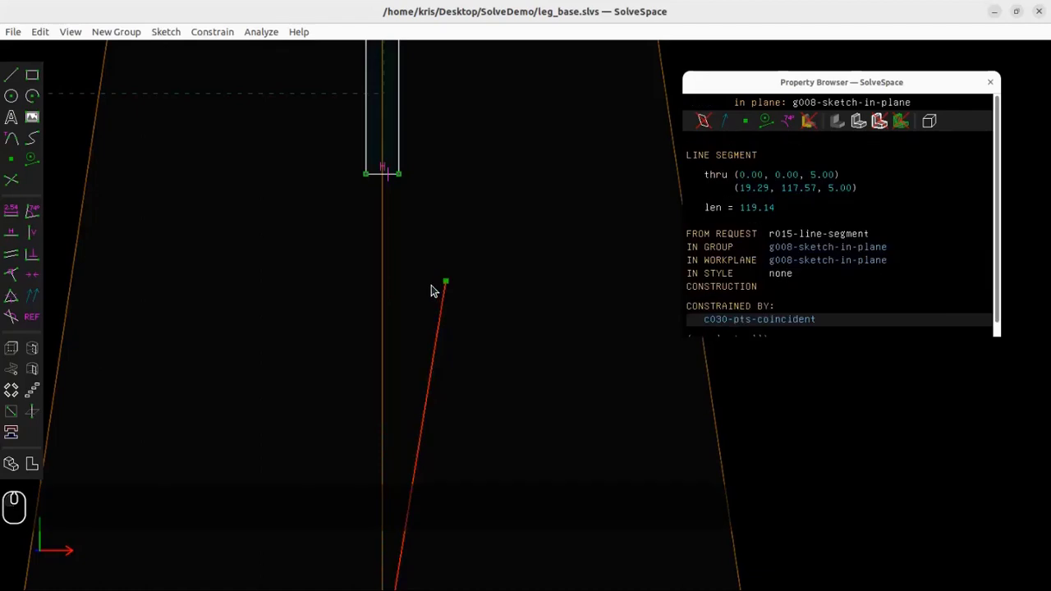
key(v)
- Constrain the construction line's upper endpoint to lie on the rectangle's lower edge, and shift the edge to test it
click(382, 281)
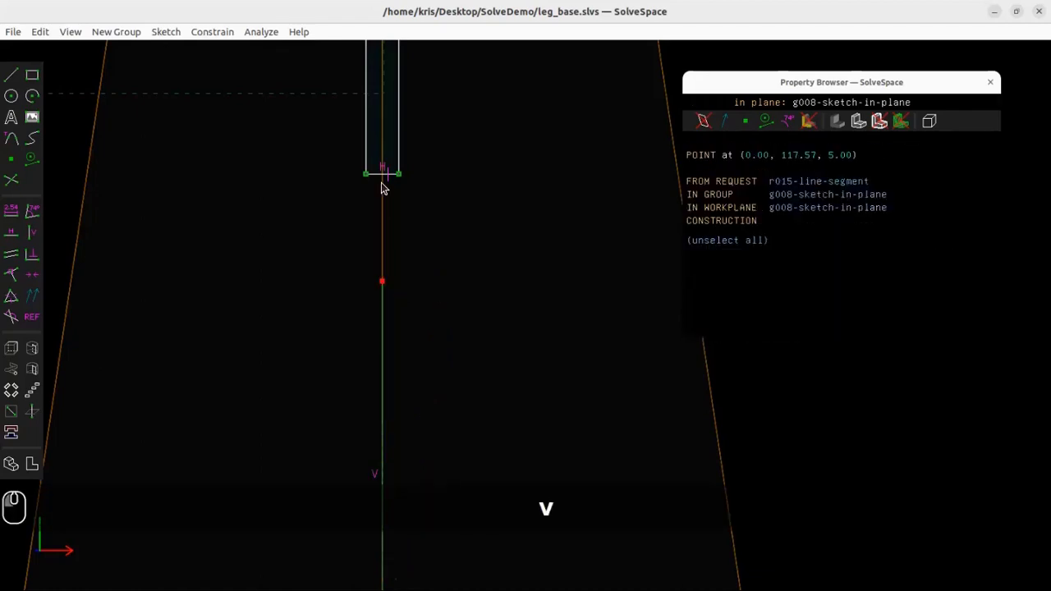
click(379, 175)
scroll(381, 176, up, 5)
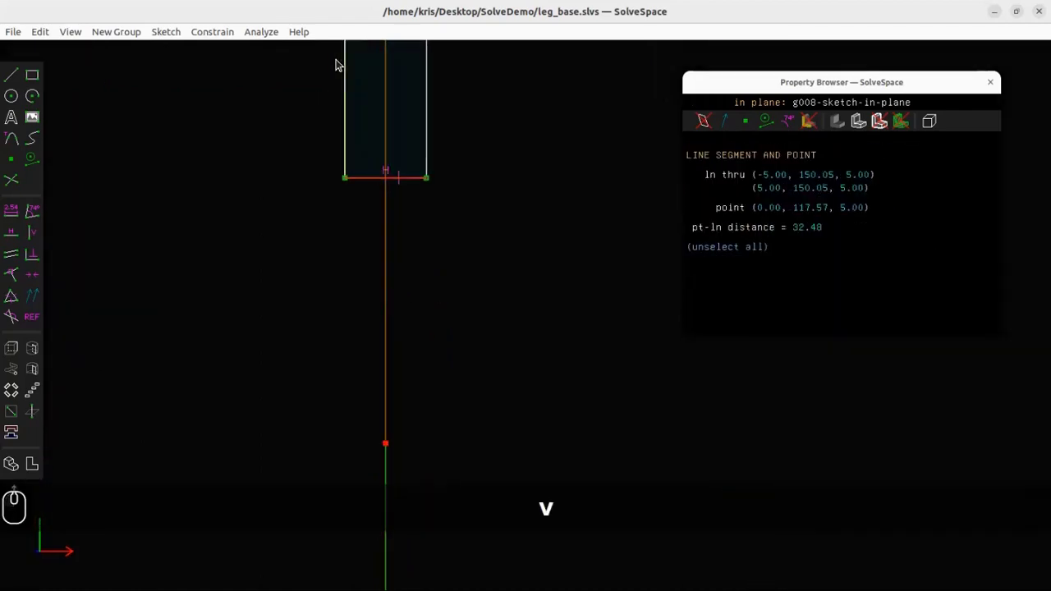
click(222, 32)
click(246, 181)
scroll(400, 243, down, 7)
drag(395, 239, 395, 272)
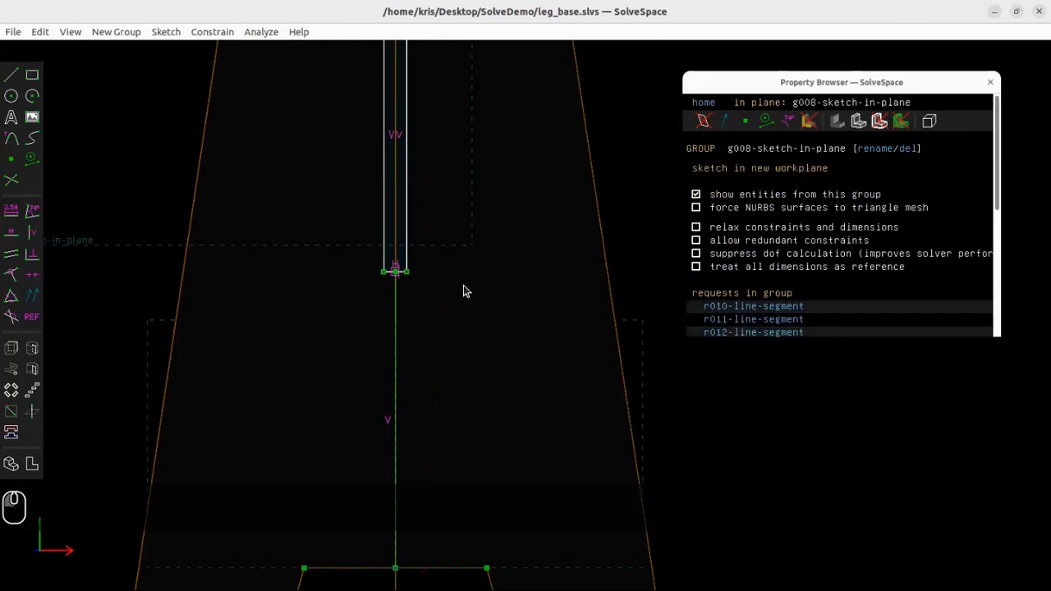
- Select the rectangle's right long side together with the vertical construction line and begin constraining the two
click(411, 227)
click(397, 346)
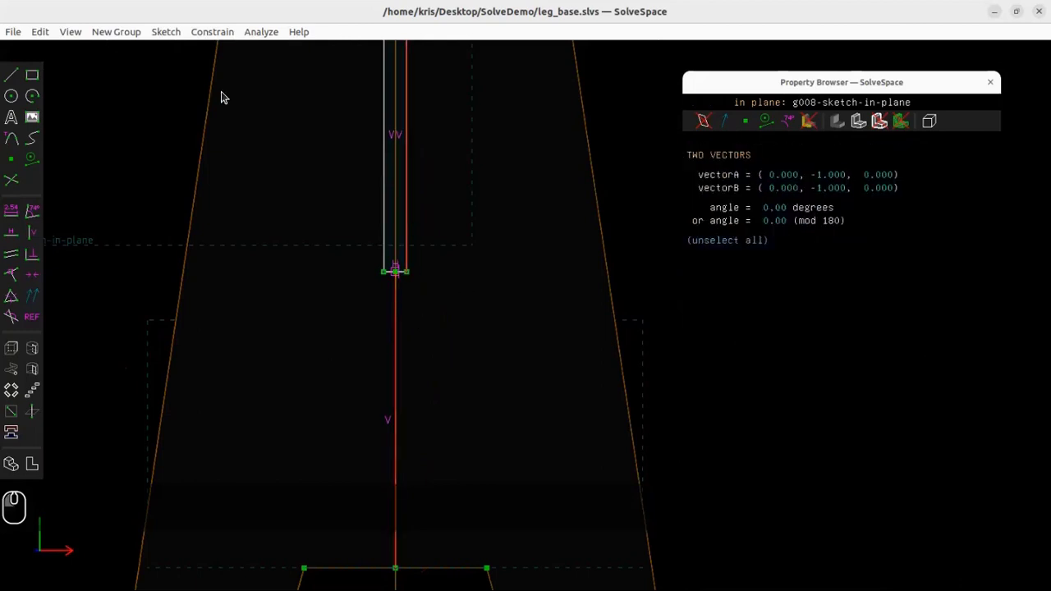
click(206, 33)
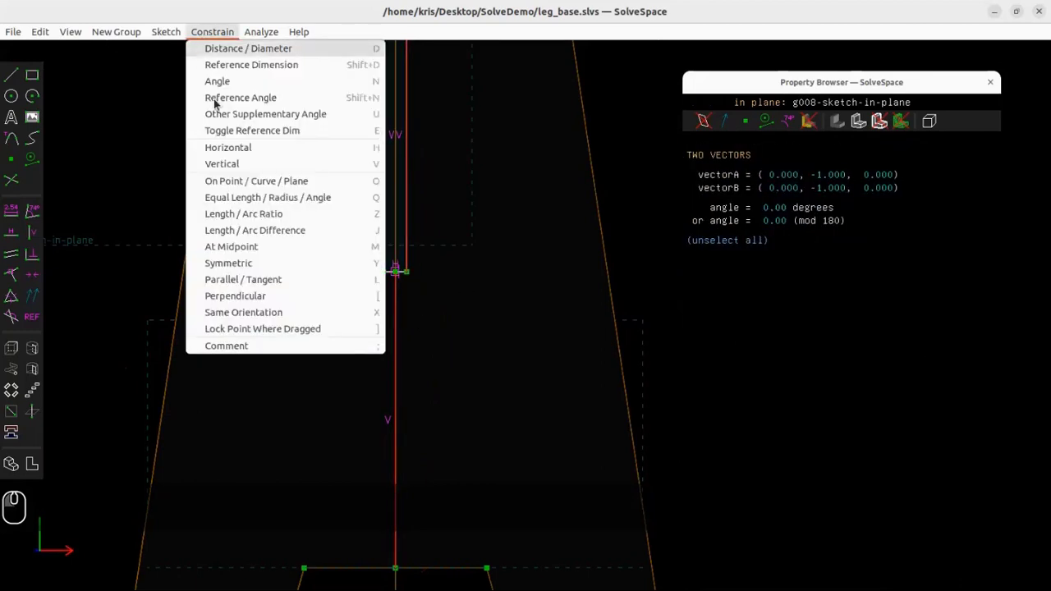
- Constrain the slot's long side and the vertical line below it to equal length, and return to the group list
click(232, 197)
scroll(421, 220, down, 4)
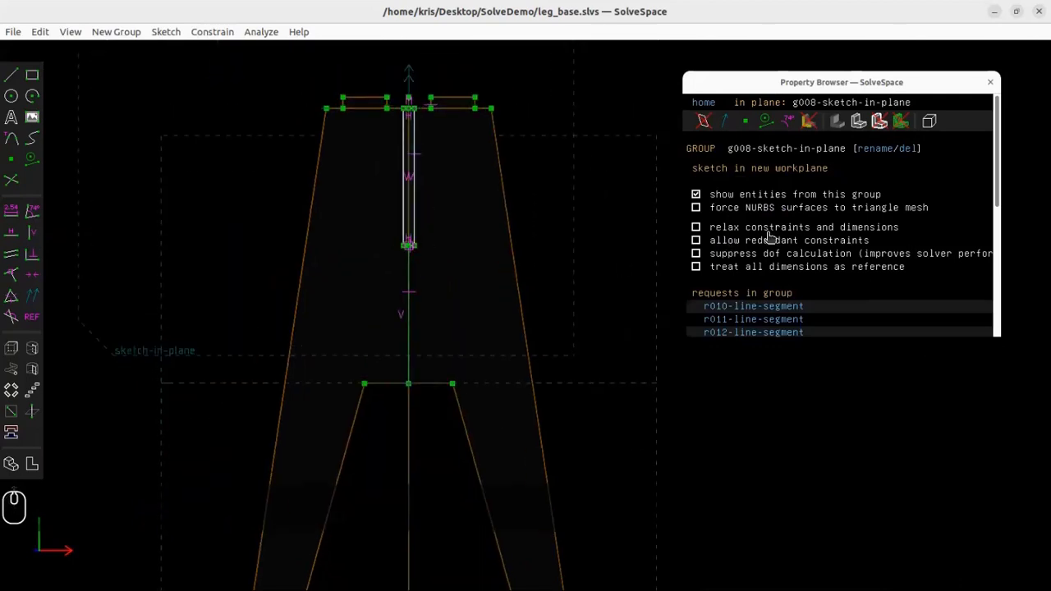
click(702, 104)
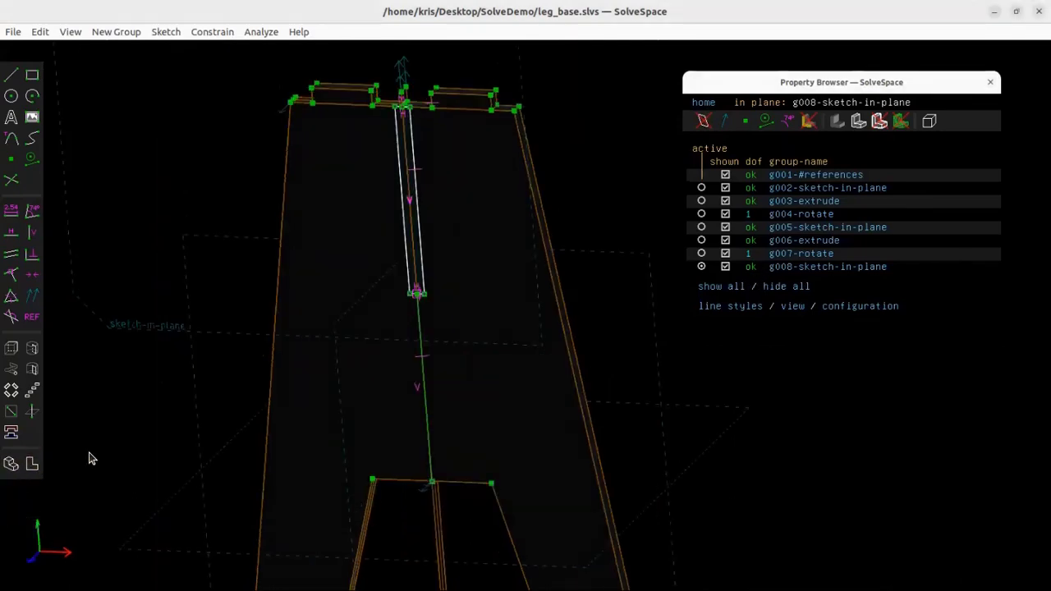
- Extrude the slot sketch one-sided as a difference to cut the slot out of the leg panel
click(10, 465)
shift+middle_drag(375, 166, 370, 266)
scroll(407, 242, up, 2)
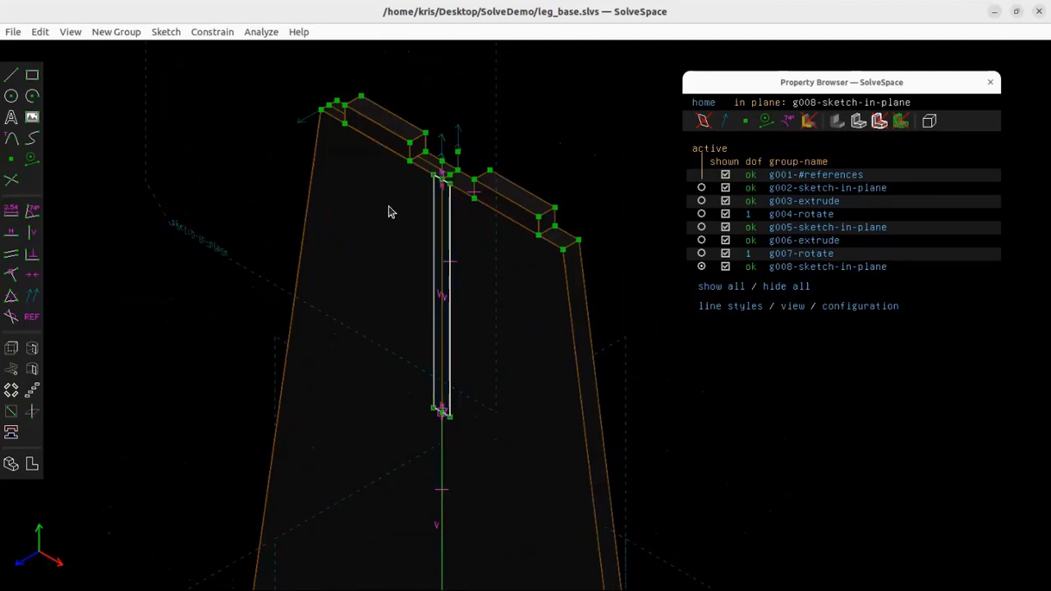
click(12, 349)
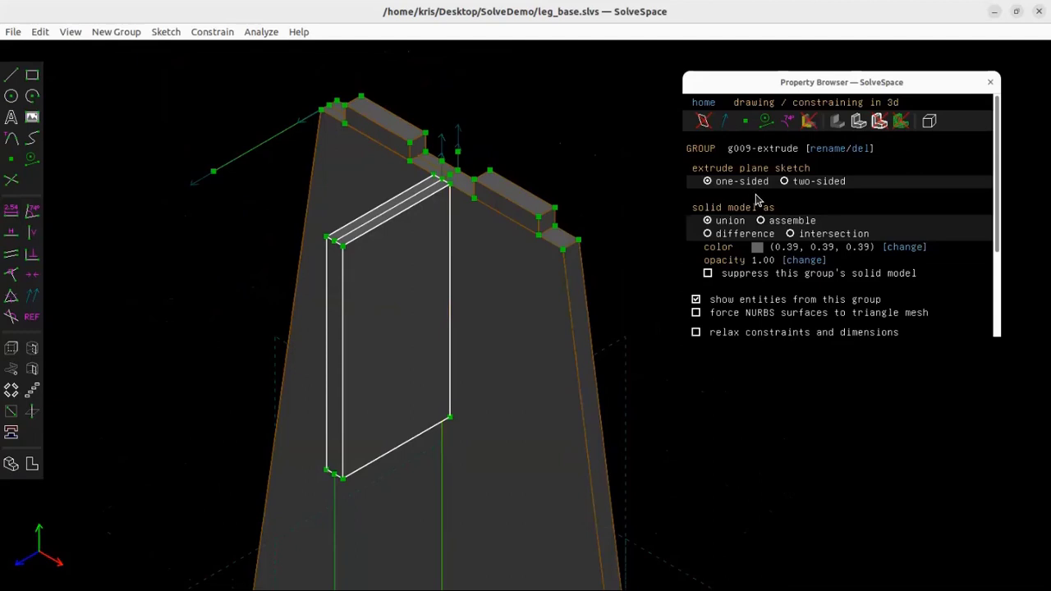
drag(797, 89, 786, 90)
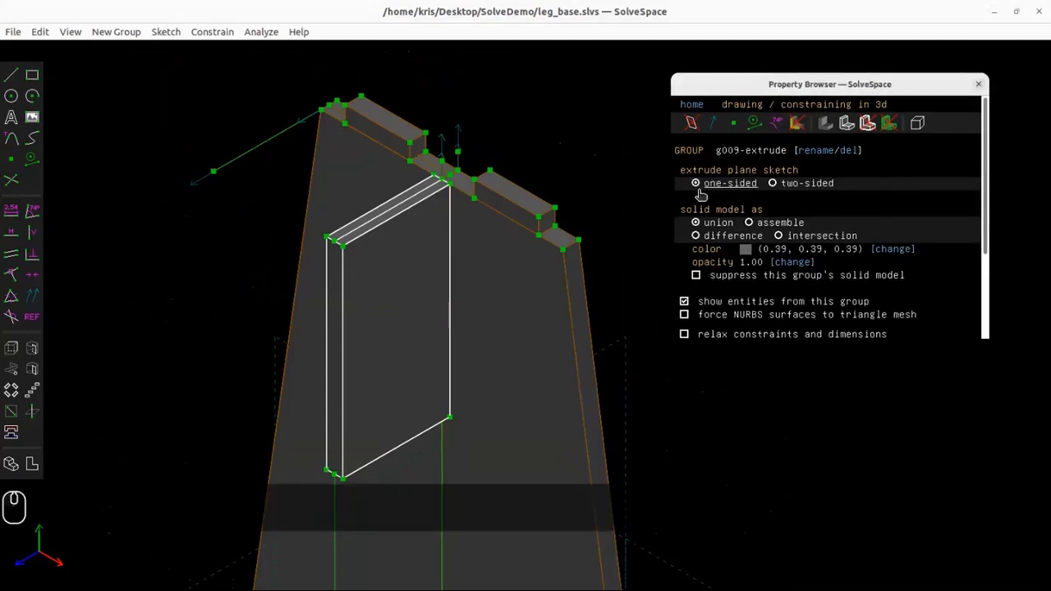
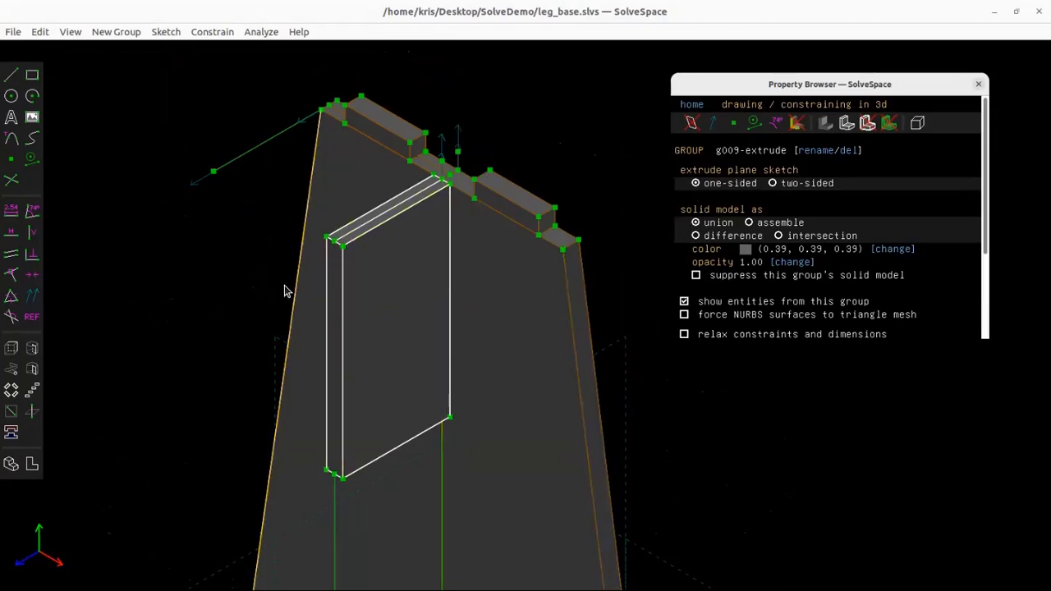
click(691, 240)
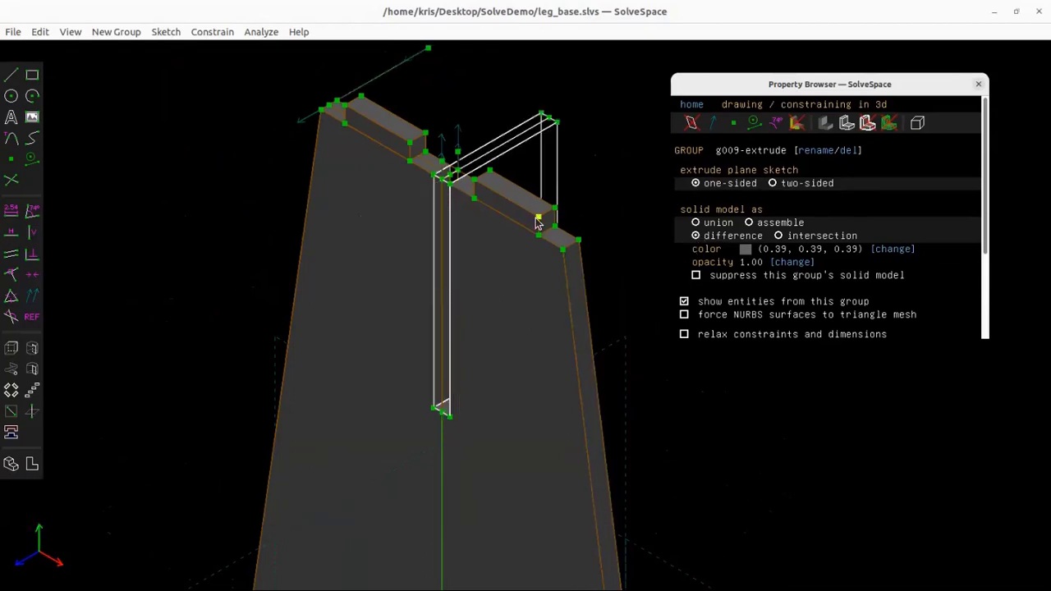
- Try a distance of 1 between the panel's back-face centre point and the end point of the slot extrusion's middle edge
middle_drag(617, 399, 633, 316)
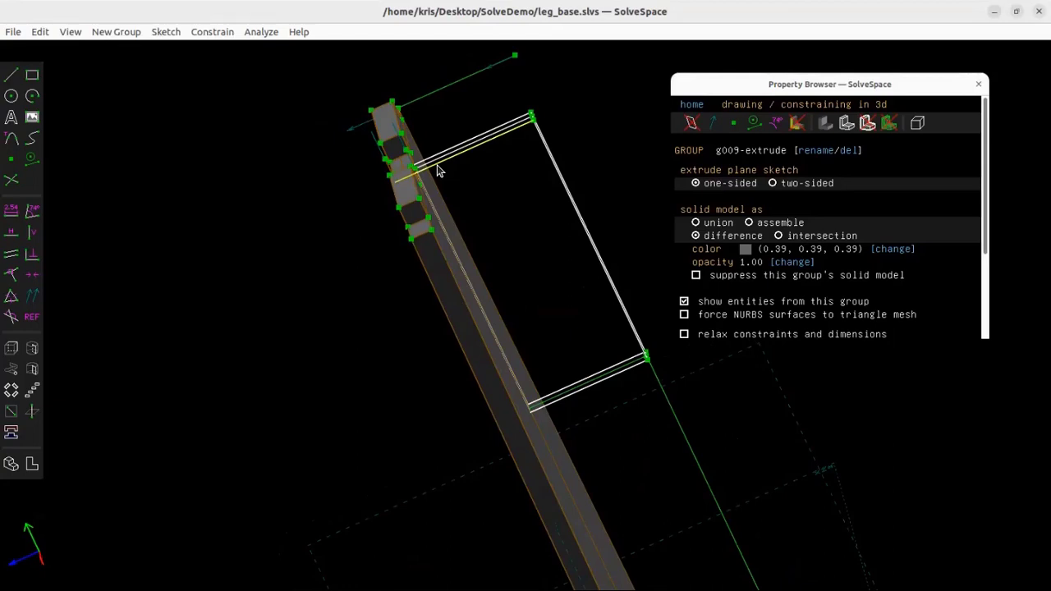
mouse_move(605, 429)
middle_down()
mouse_move(473, 476)
mouse_move(545, 516)
middle_up()
scroll(456, 161, up, 3)
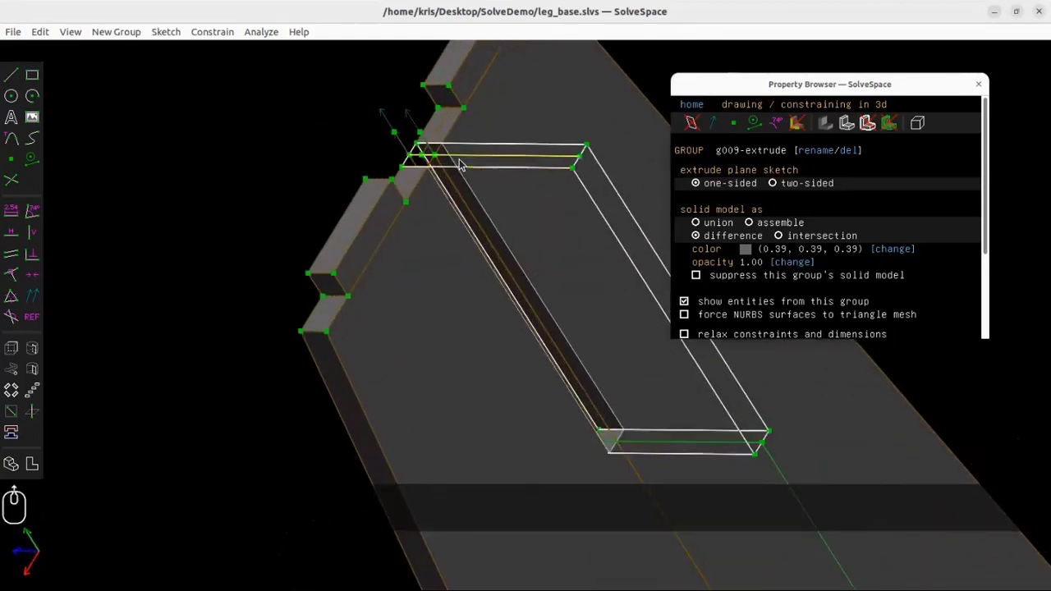
scroll(460, 164, up, 2)
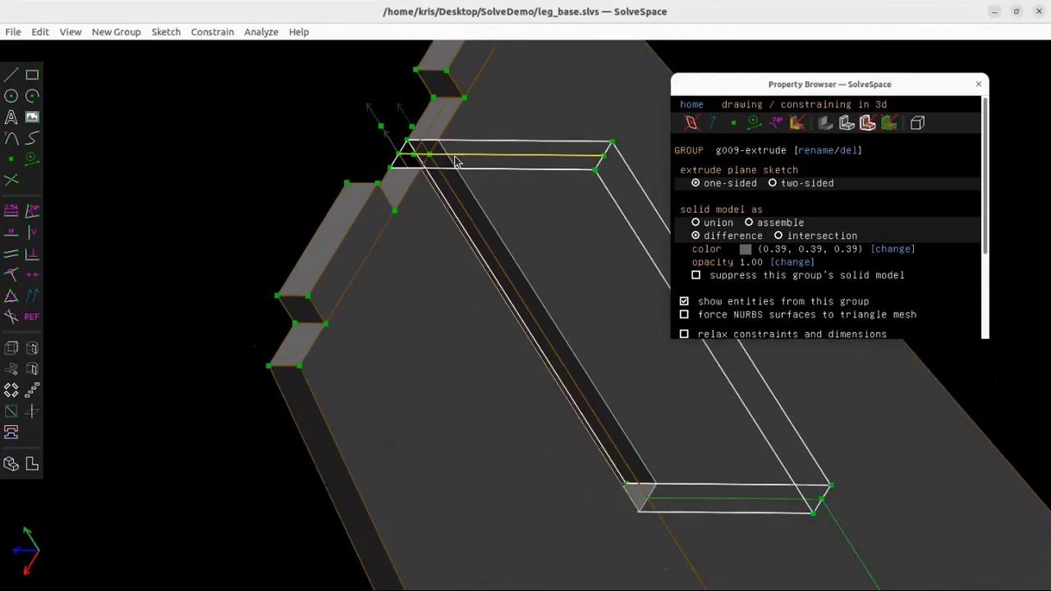
scroll(416, 160, up, 1)
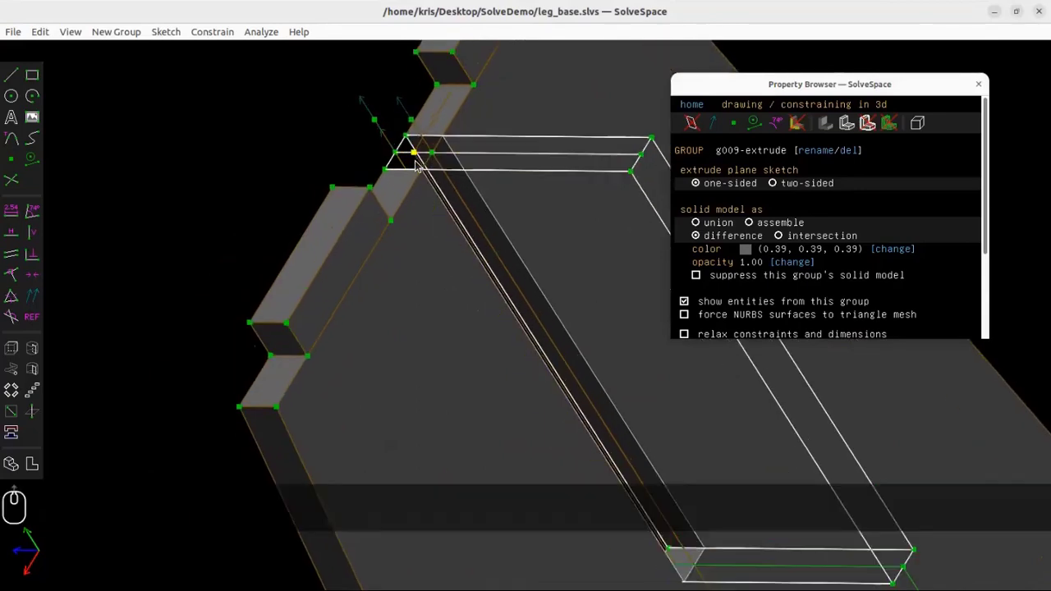
click(580, 175)
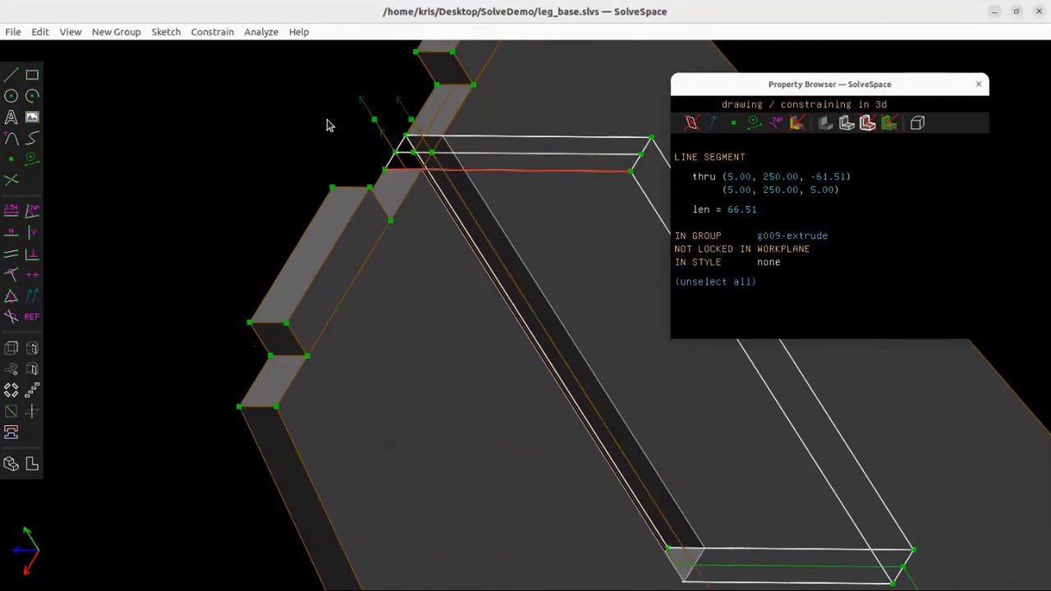
click(297, 159)
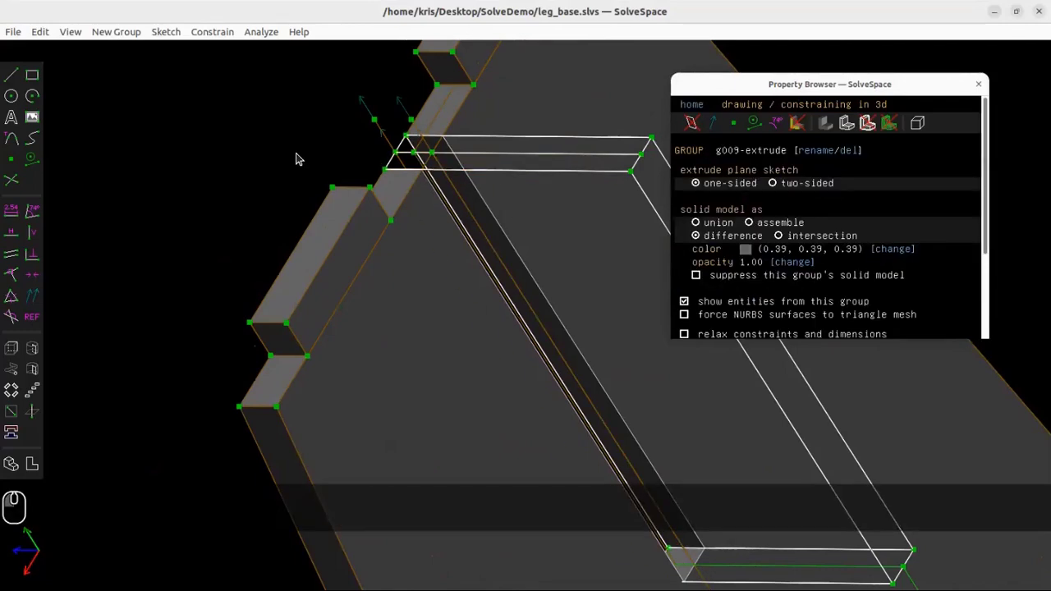
click(435, 159)
click(580, 160)
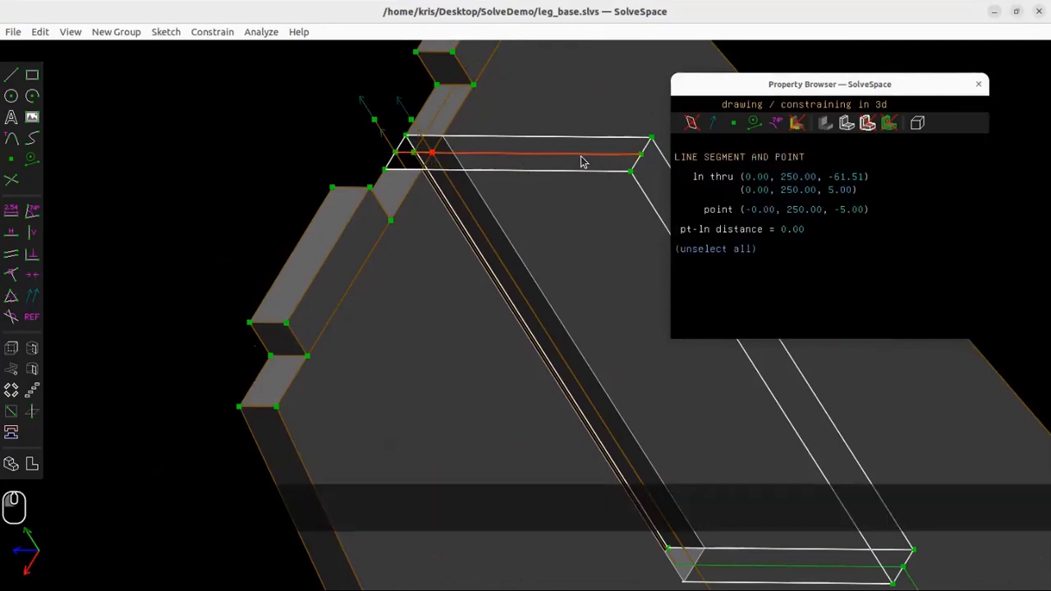
click(264, 152)
click(432, 154)
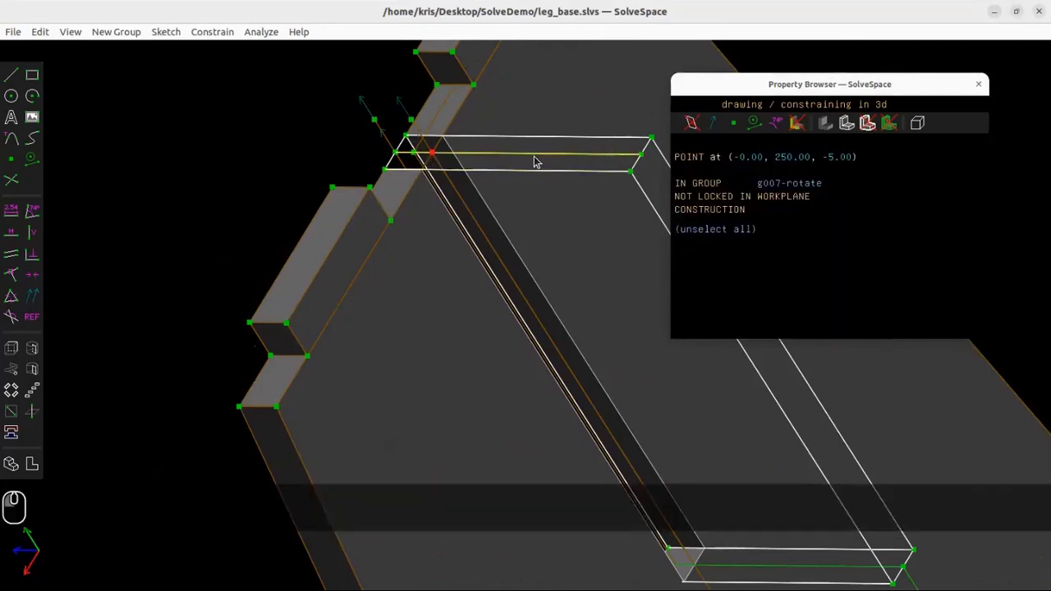
click(641, 156)
text(d)
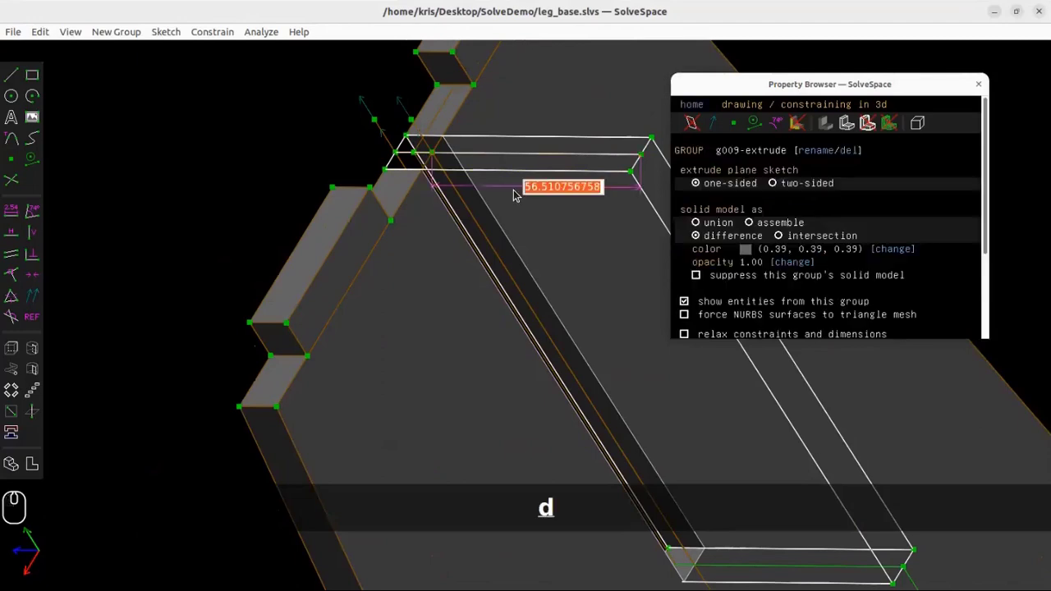
text(1)
key(Return)
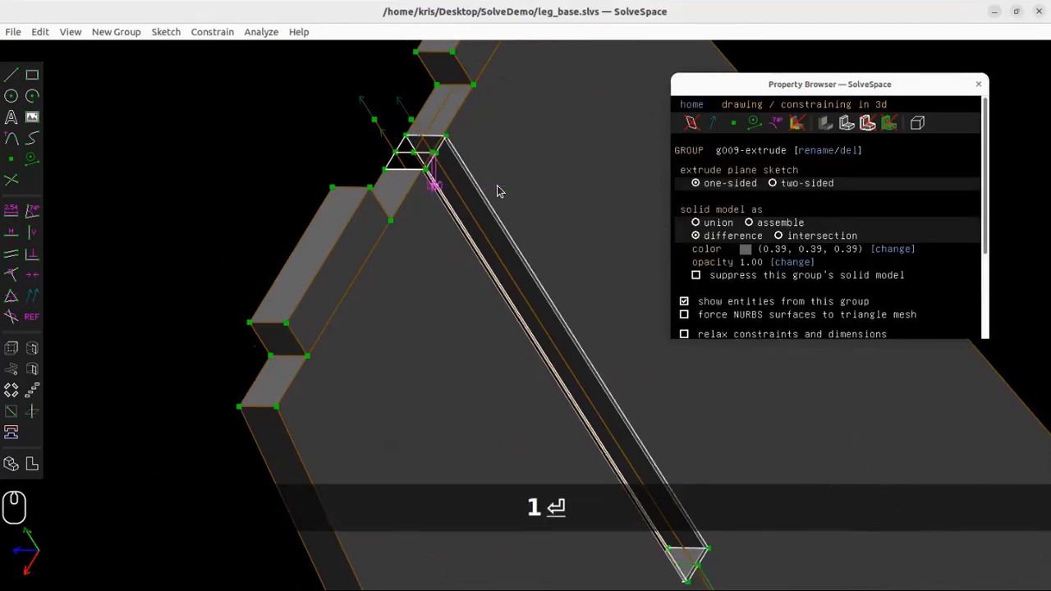
- Undo the last dimension value change and delete the extrusion's distance dimension
mouse_move(439, 191)
mouse_down()
mouse_move(516, 181)
mouse_move(446, 192)
mouse_up()
key(ctrl+z)
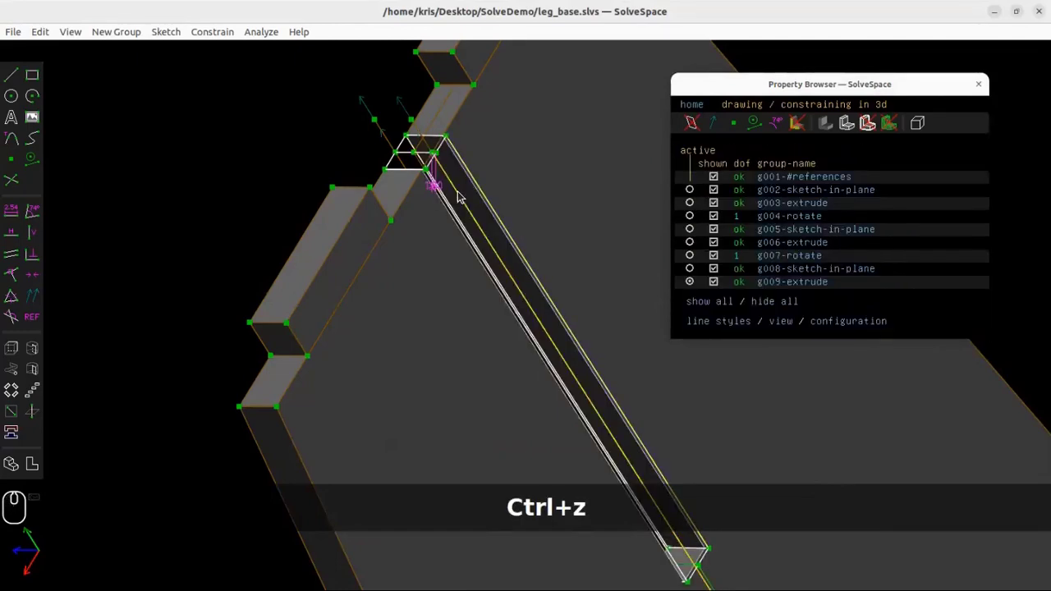
key(ctrl+z)
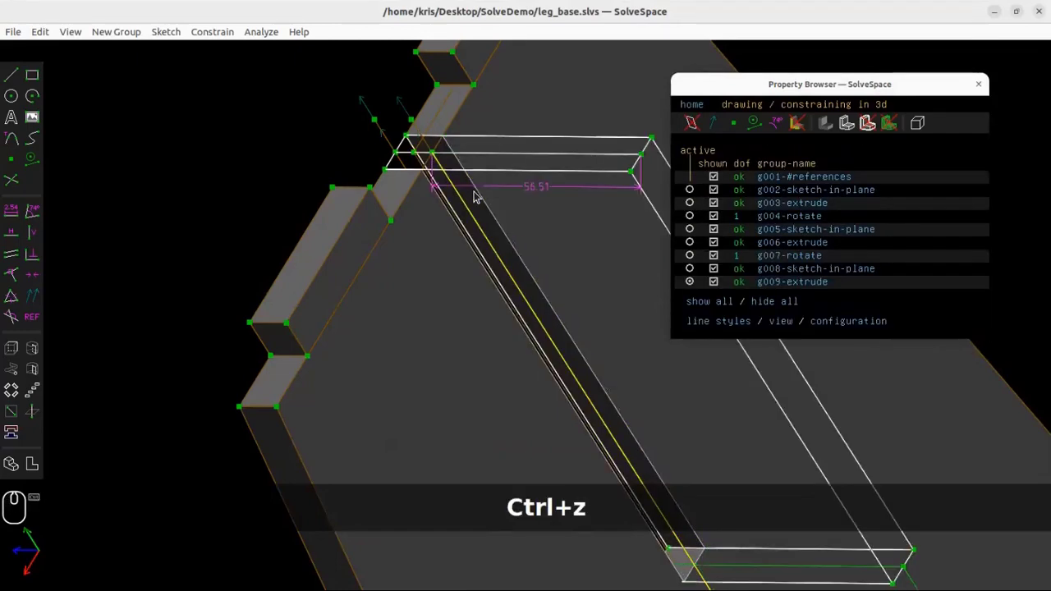
click(533, 189)
key(Delete)
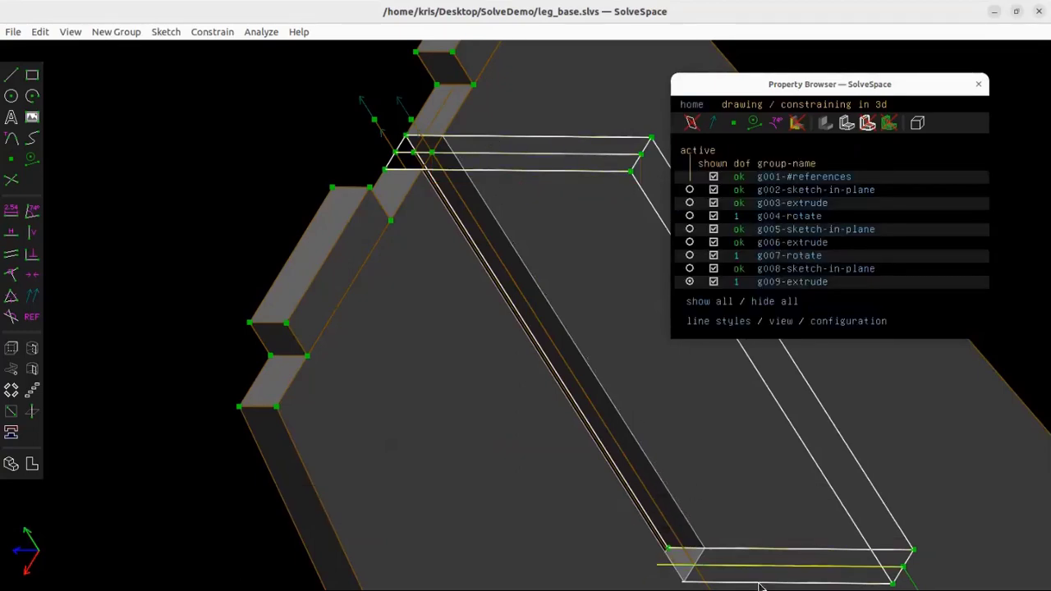
- Set the distance between the panel's back-face centre point and the slot extrusion's end point to 10
click(432, 154)
click(641, 156)
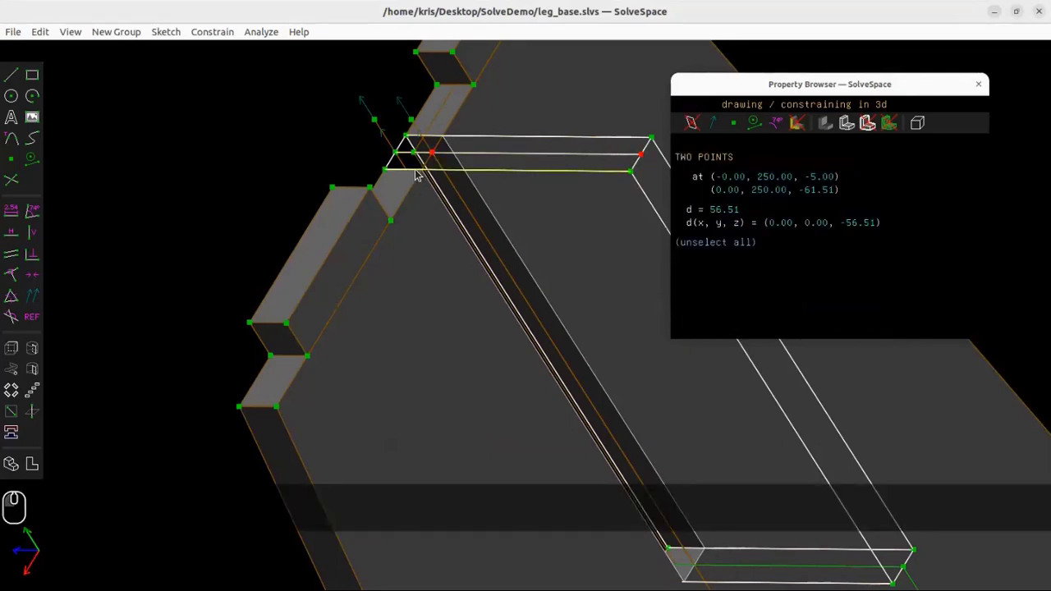
text(d)
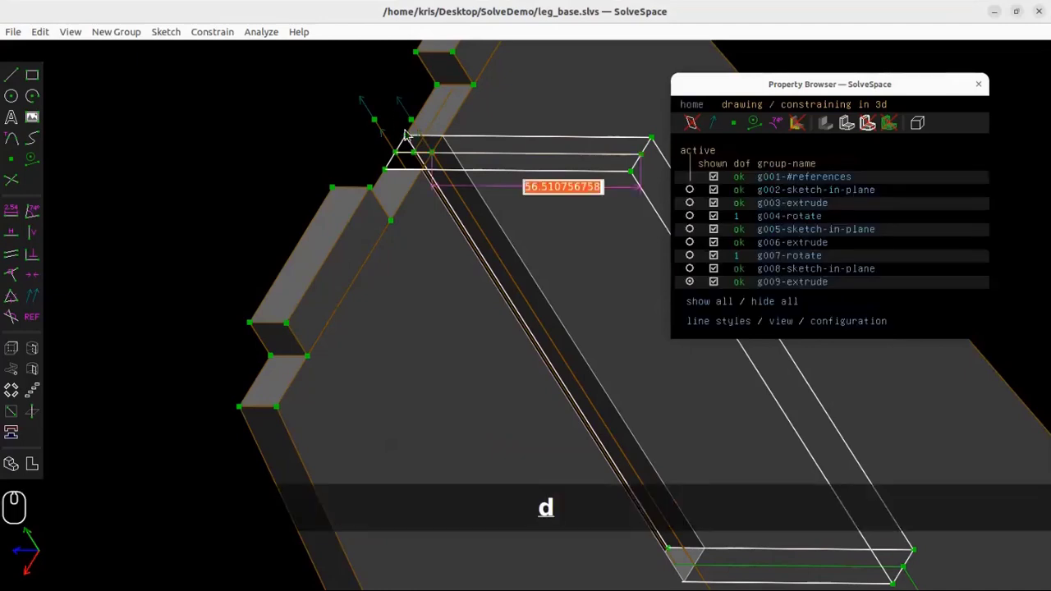
text(10)
key(Return)
middle_drag(352, 285, 484, 365)
shift+right_drag(518, 359, 679, 312)
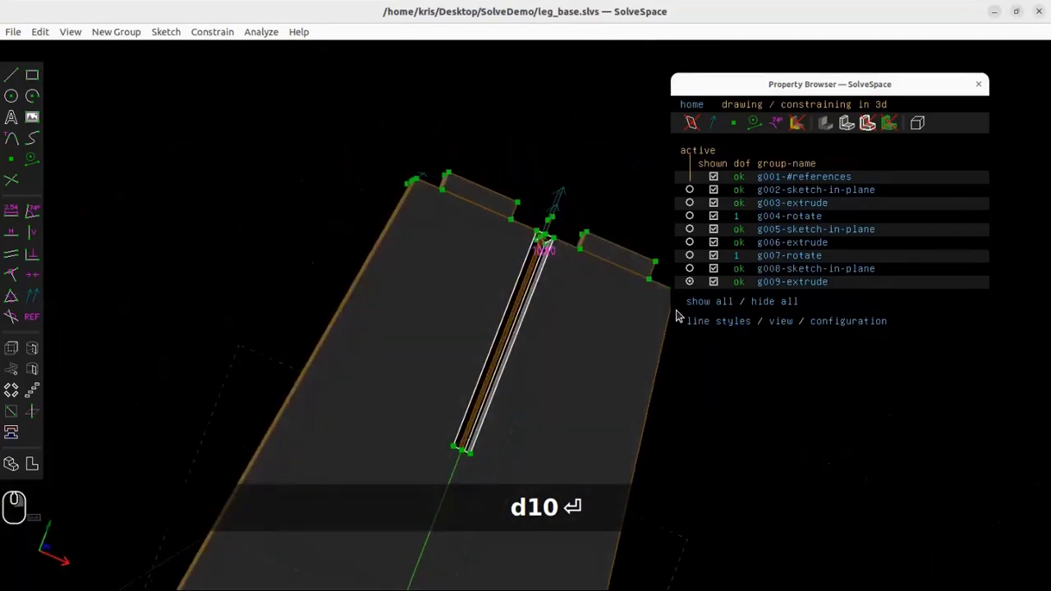
key(w)
right_drag(535, 419, 524, 298)
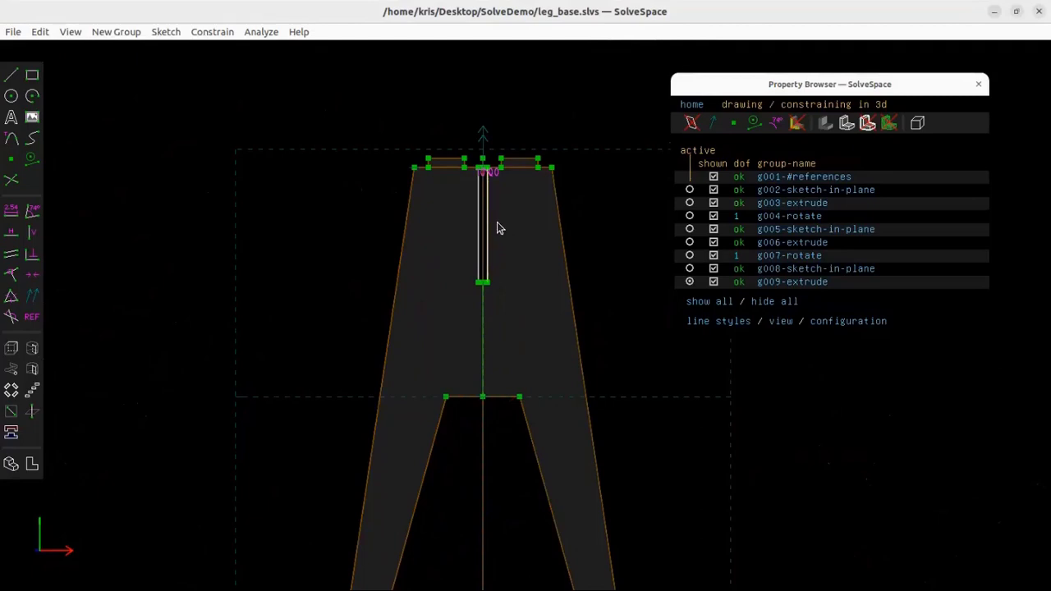
- Save the slotted leg as a new file named leg_bottom.slvs in the SolveDemo folder
click(15, 32)
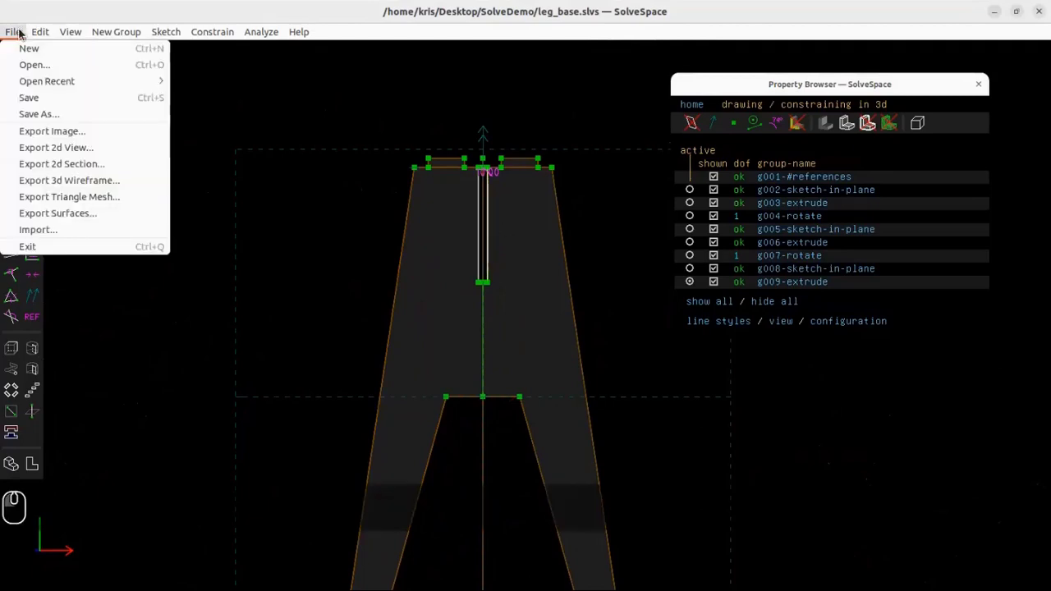
click(37, 110)
click(293, 244)
double_click(411, 353)
click(409, 261)
click(454, 187)
key(Right)
key(Right)
key(BackSpace)
key(BackSpace)
key(BackSpace)
key(BackSpace)
text(bottom)
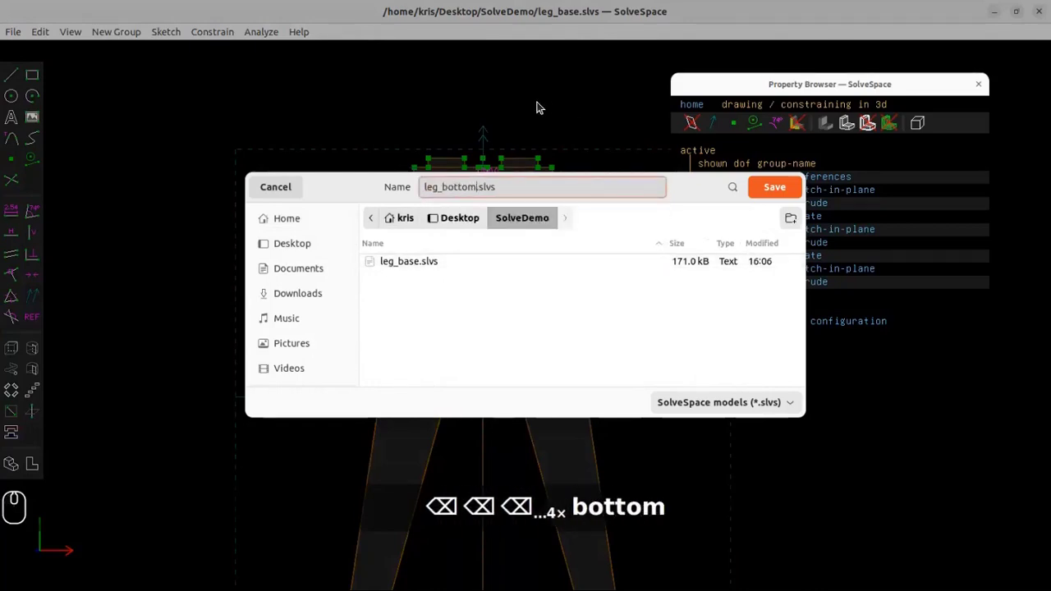
click(775, 188)
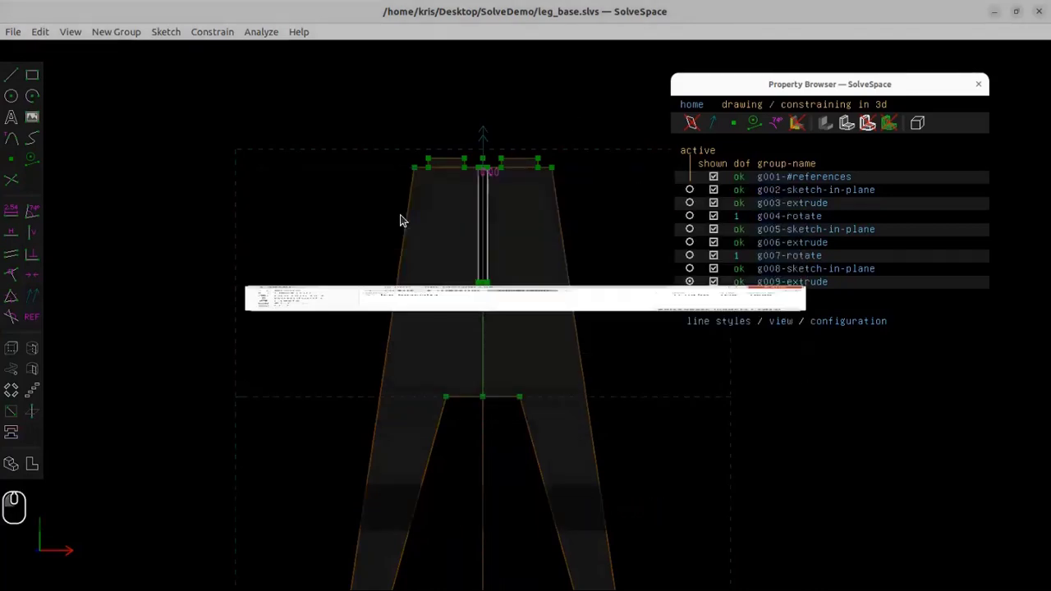
- Open leg_base.slvs from the SolveDemo folder on the Desktop
click(13, 32)
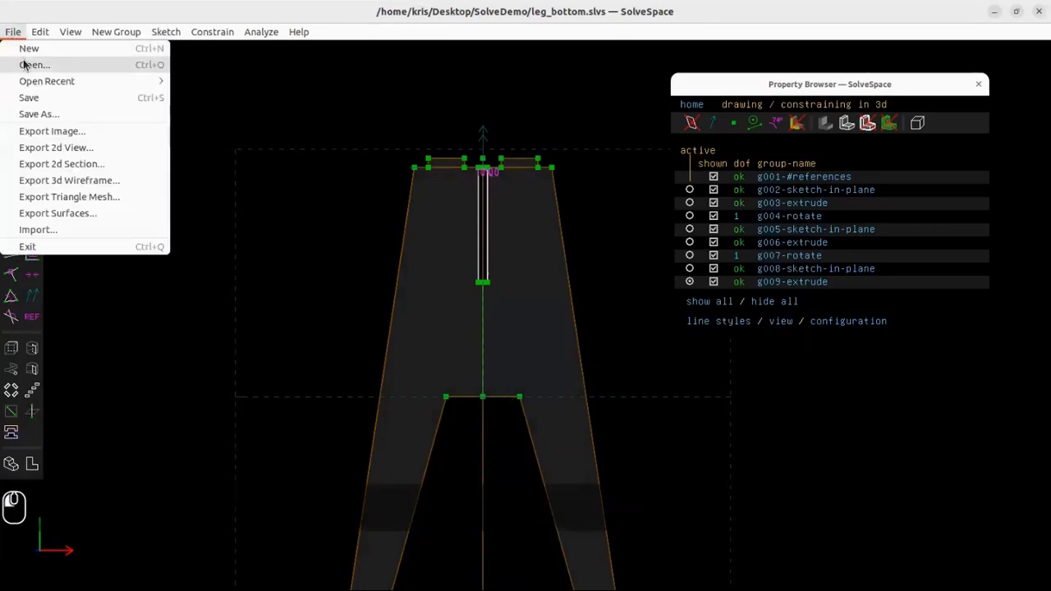
click(24, 63)
click(400, 246)
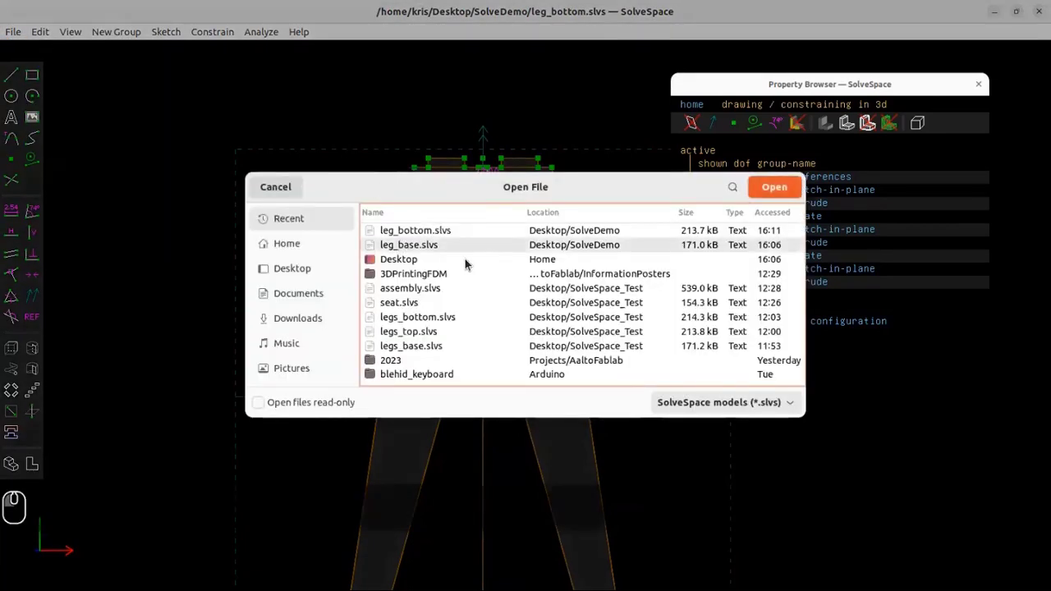
click(308, 270)
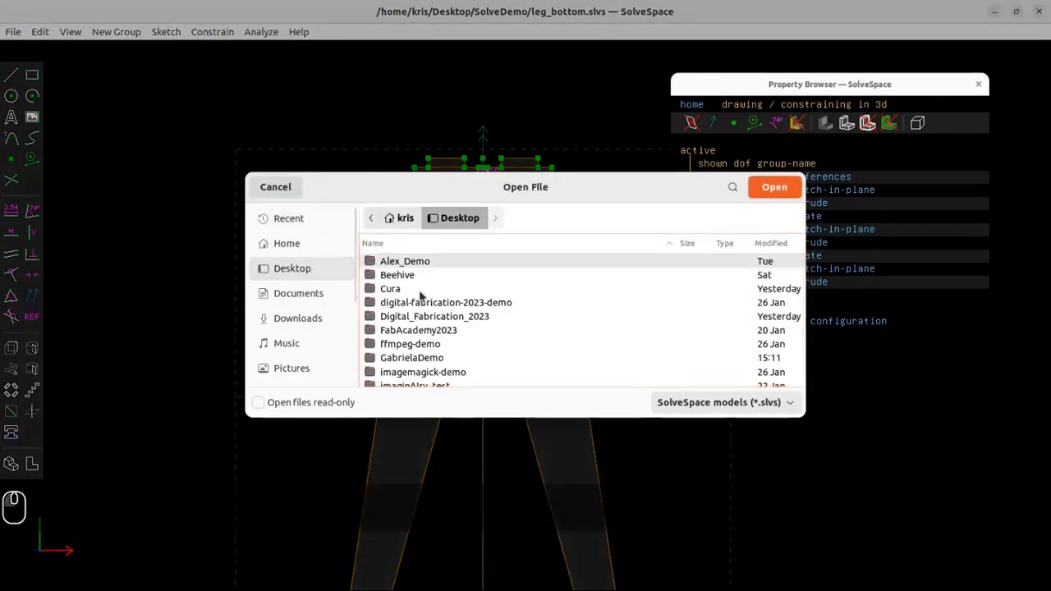
scroll(421, 298, down, 3)
double_click(419, 347)
double_click(411, 263)
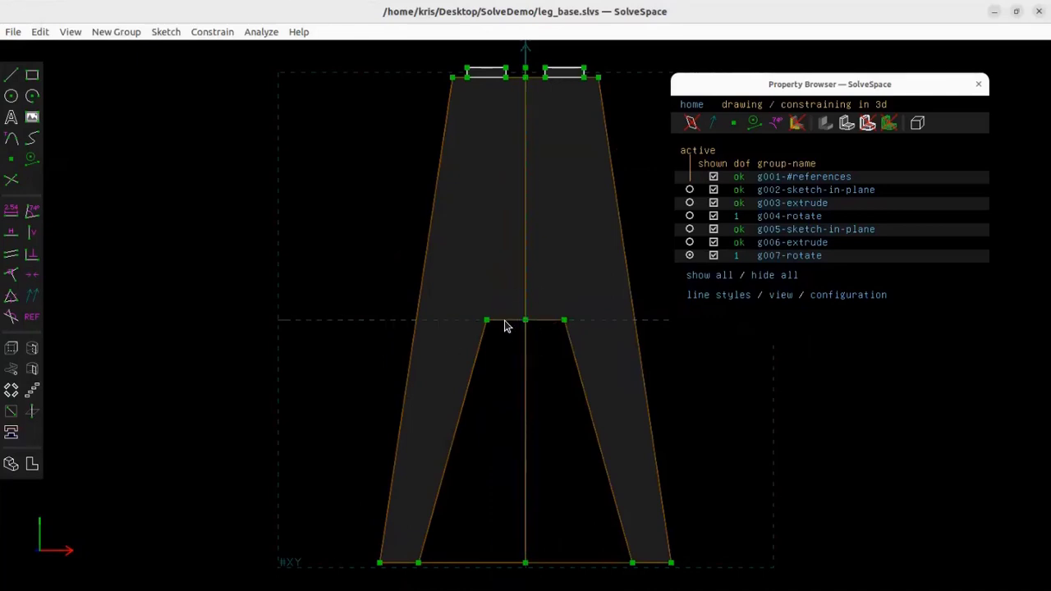
- Start a sketch in a new workplane defined by the origin point above the leg opening, the vertical centre line and the opening's horizontal edge
scroll(504, 326, up, 5)
middle_drag(510, 340, 465, 244)
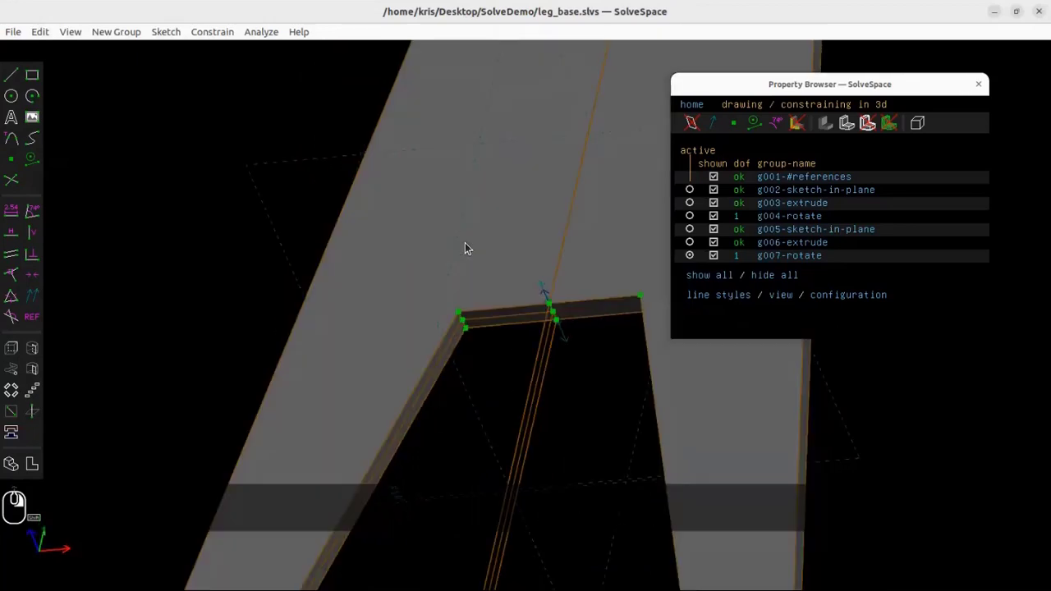
click(548, 305)
click(554, 284)
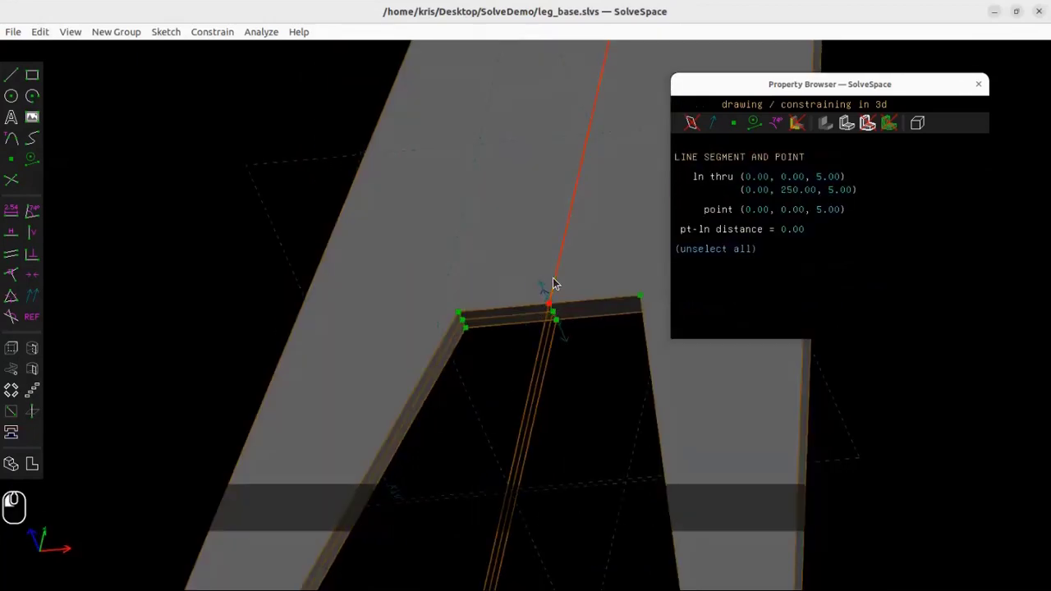
click(535, 308)
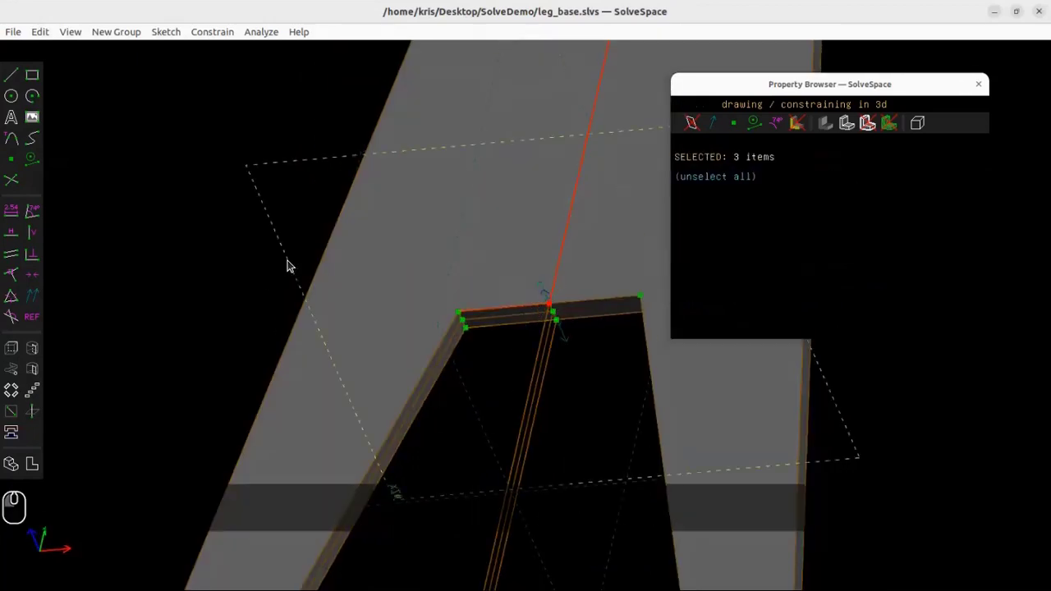
click(11, 413)
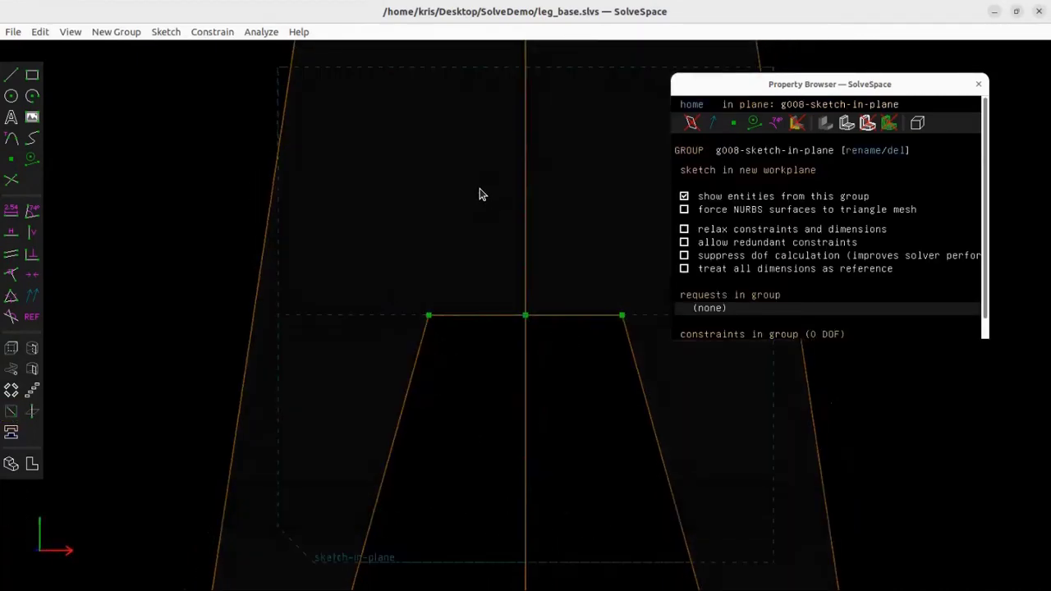
- Sketch a rectangle about 35 wide and 106 tall above the leg opening, straddling the vertical centre line
right_drag(427, 280, 335, 418)
click(32, 74)
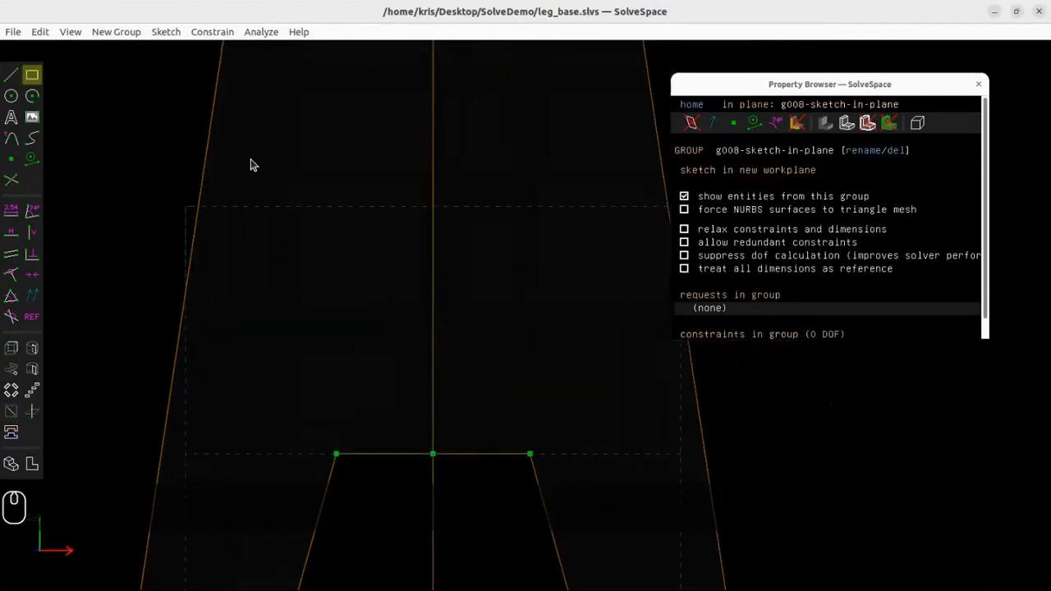
click(394, 155)
click(480, 411)
right_click(514, 414)
click(301, 353)
- Add a point just below the rectangle and constrain it to lie on the rectangle's lower edge
click(11, 159)
click(407, 433)
click(409, 430)
click(419, 411)
click(213, 32)
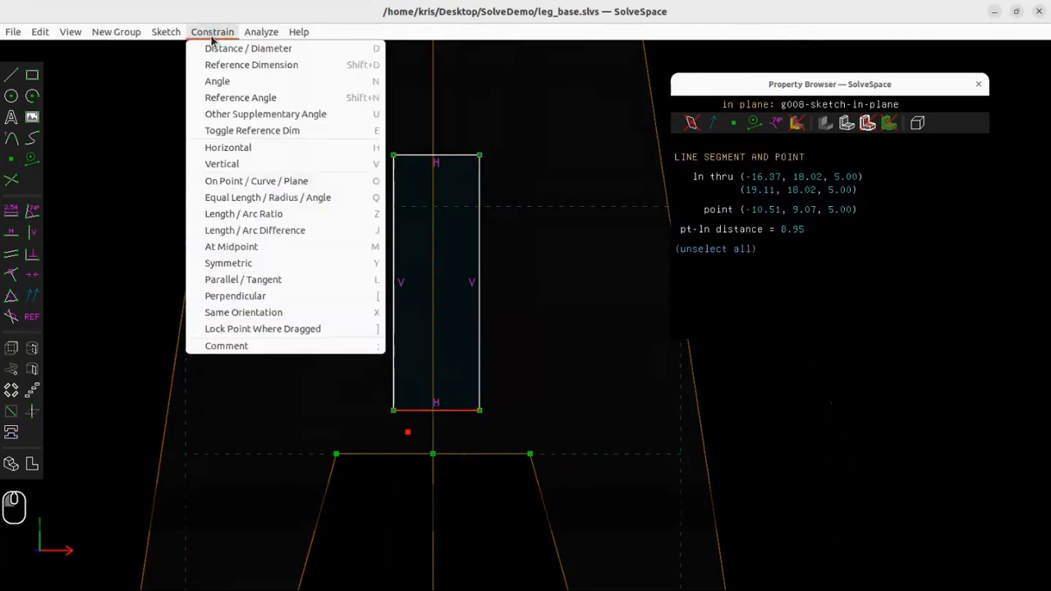
click(230, 182)
- Constrain the added point to the midpoint of the rectangle's lower edge
click(418, 416)
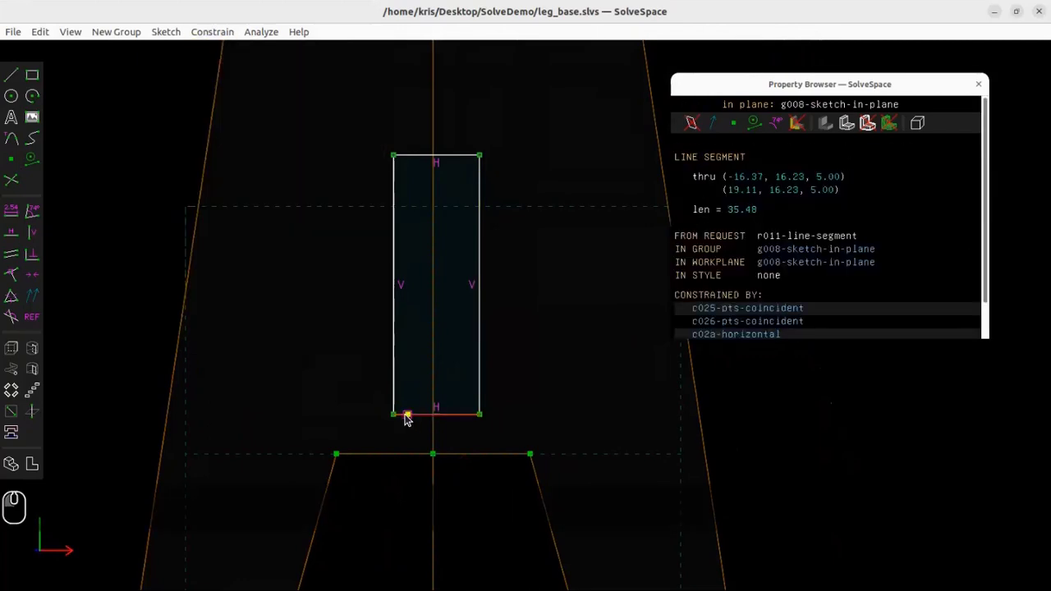
click(407, 415)
click(212, 32)
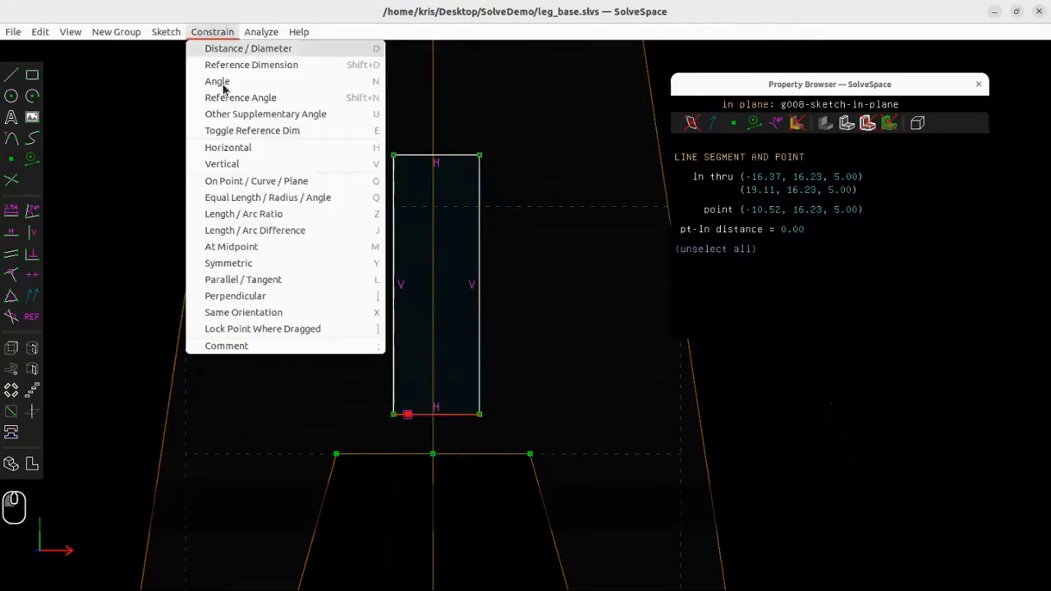
click(232, 247)
- Make the lower edge's midpoint coincident with the centre point of the leg opening's horizontal edge
click(434, 415)
click(433, 454)
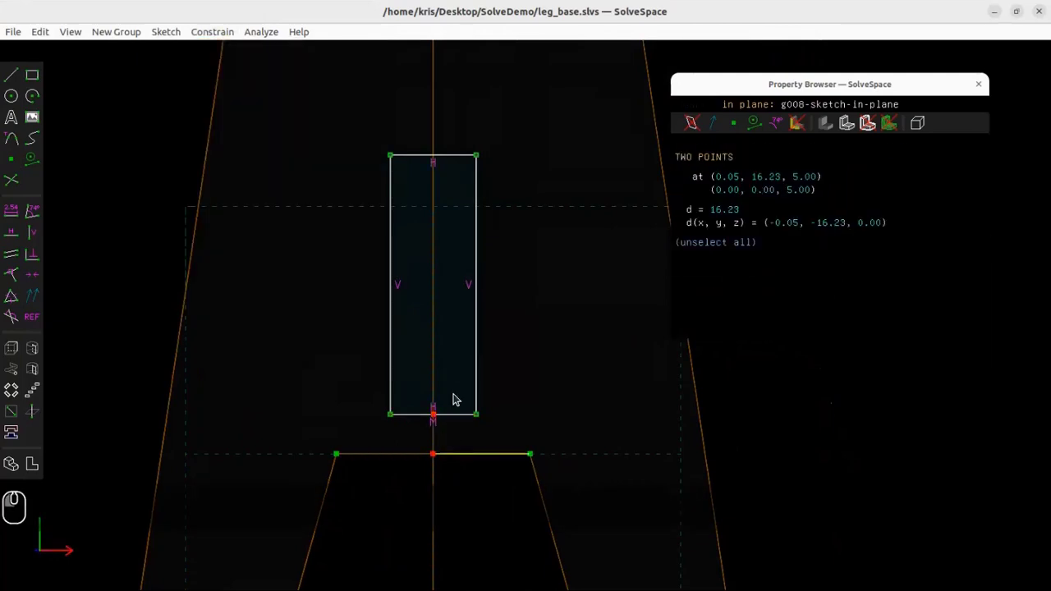
click(197, 35)
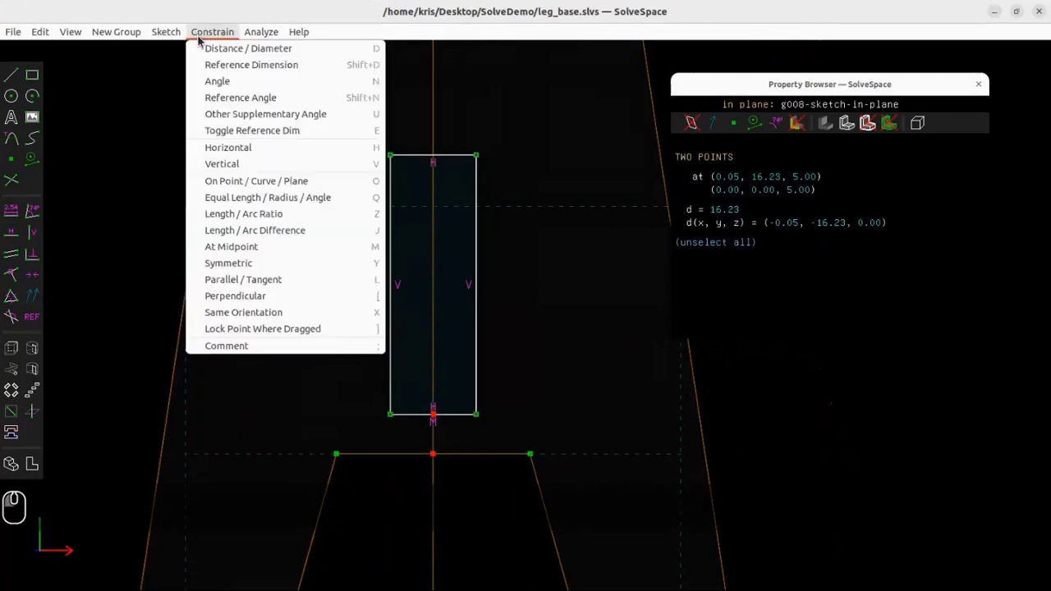
click(224, 181)
- Constrain the rectangle's upper edge to equal the length of the right-hand top tab's short inner side
click(456, 160)
scroll(511, 154, down, 5)
scroll(513, 148, up, 2)
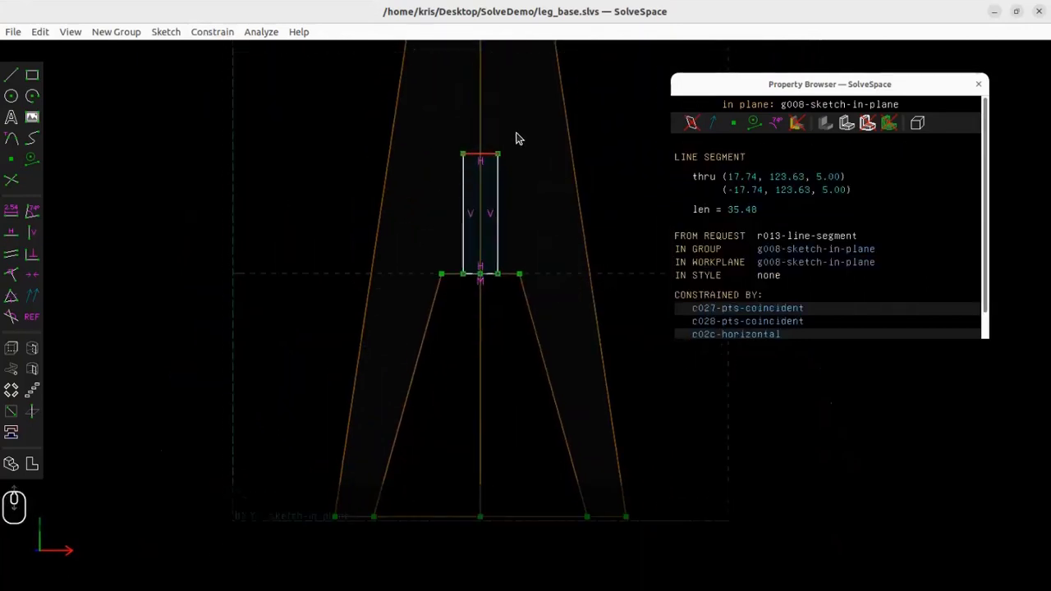
right_drag(514, 89, 513, 252)
scroll(496, 173, up, 6)
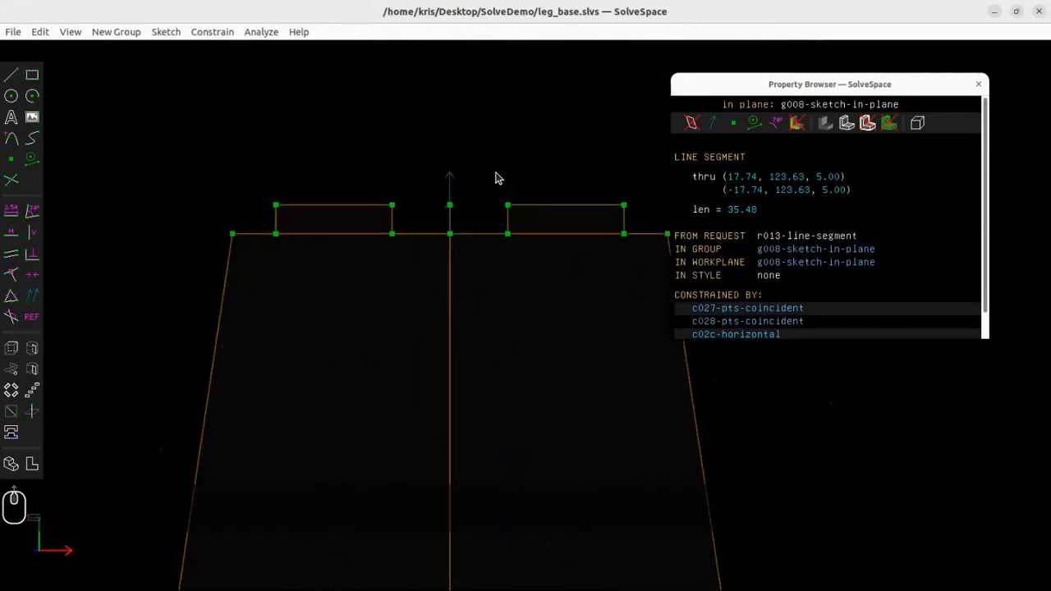
click(508, 220)
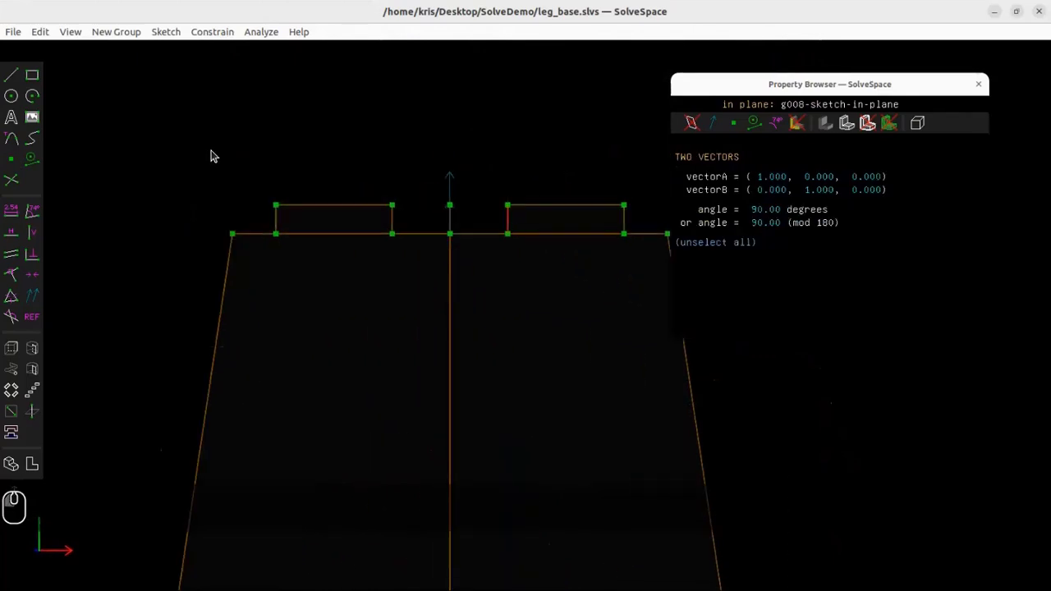
click(211, 31)
click(255, 198)
- Draw a line about 89 long downward from the centre point of the leg's top edge, deleting the extra second segment
scroll(403, 222, down, 4)
scroll(451, 383, up, 1)
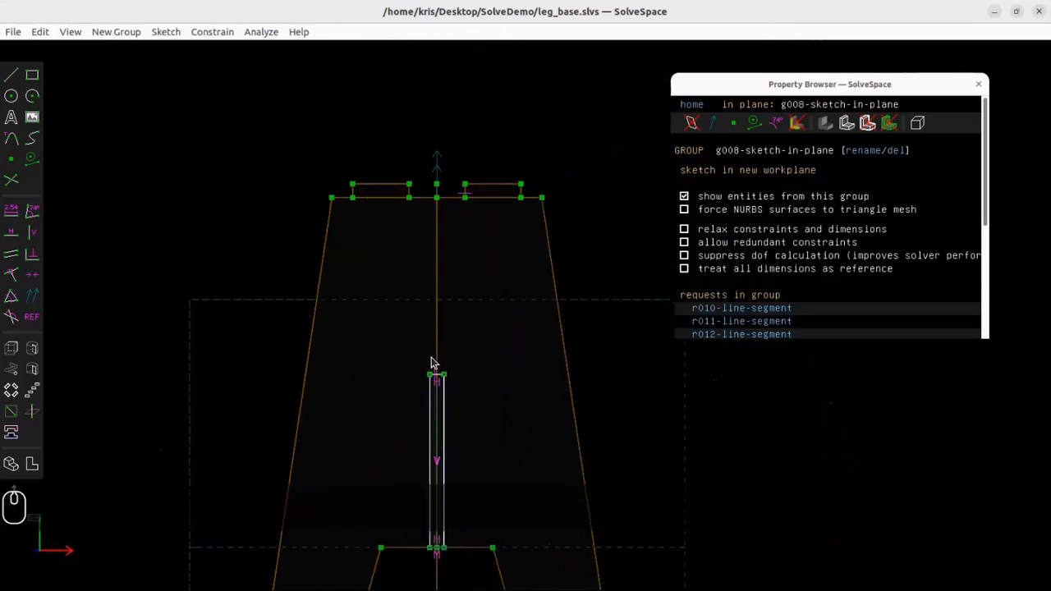
scroll(419, 328, up, 1)
click(11, 74)
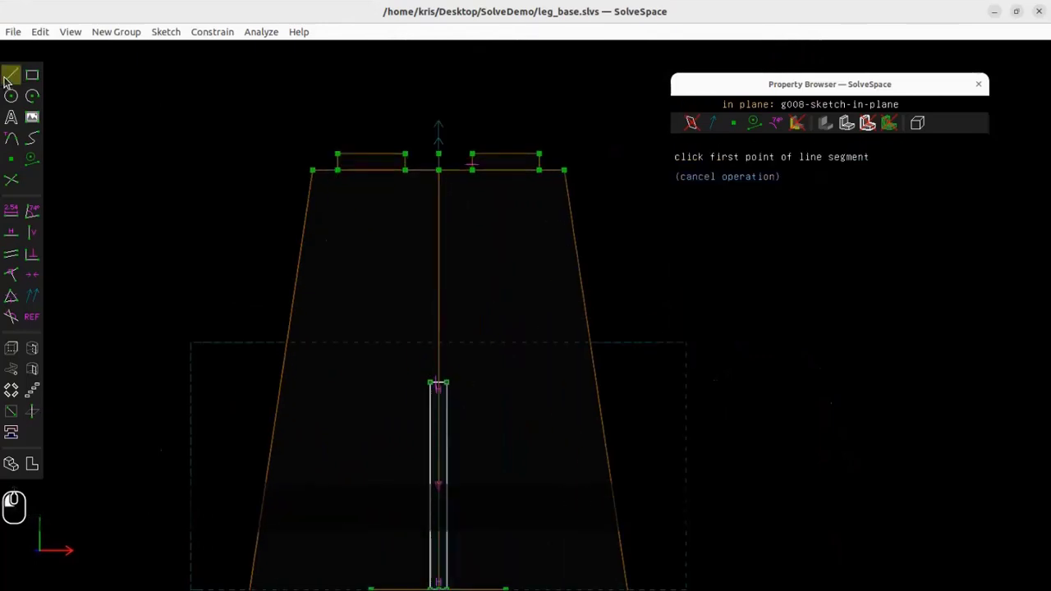
click(440, 171)
click(404, 314)
click(556, 310)
key(Escape)
click(498, 314)
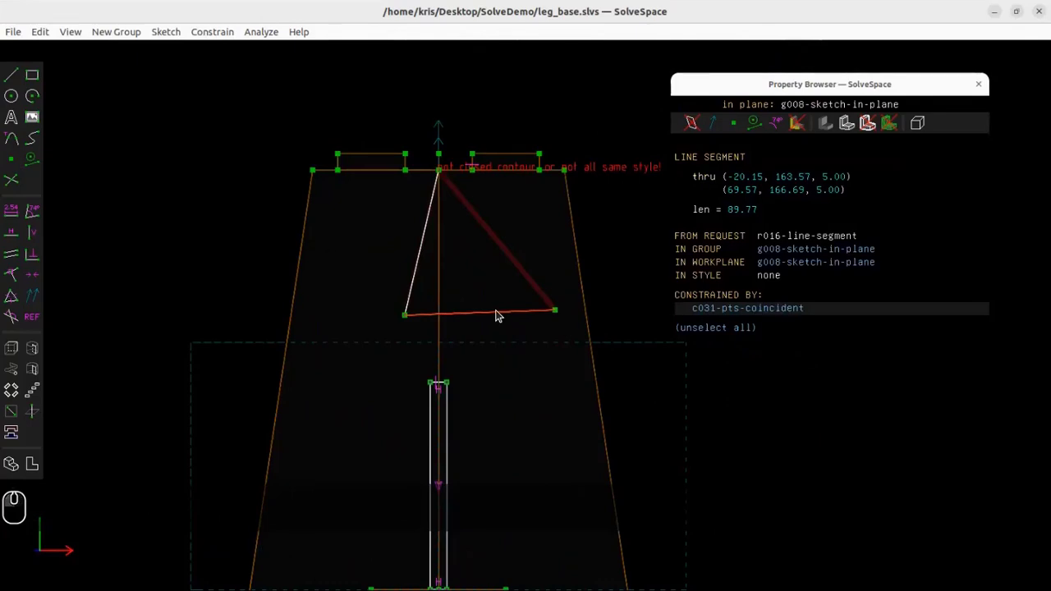
key(Delete)
- Turn the line from the leg's top centre into a construction line and constrain it vertical
click(418, 261)
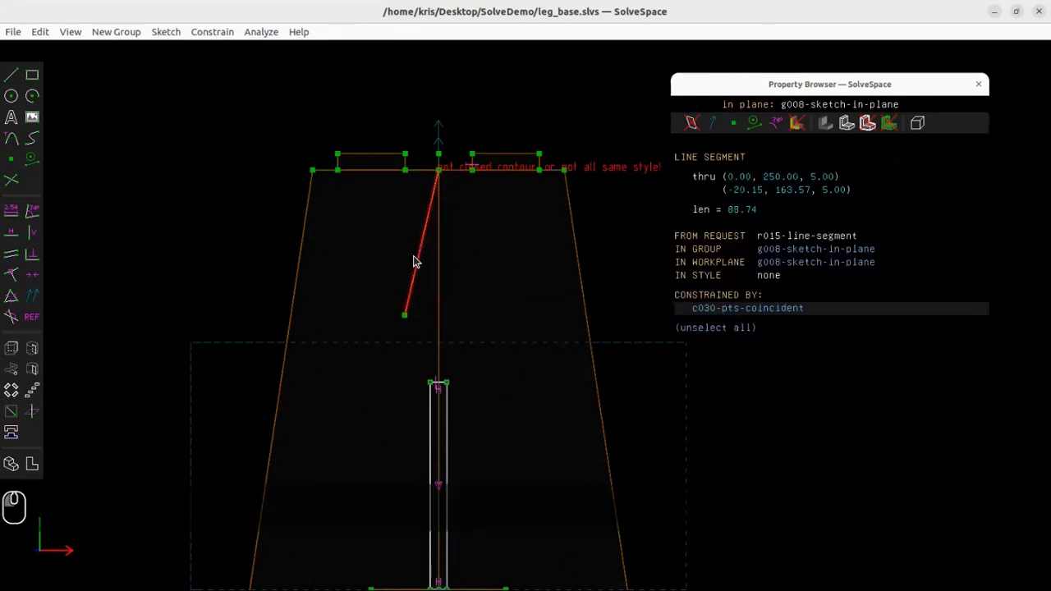
click(165, 31)
click(215, 248)
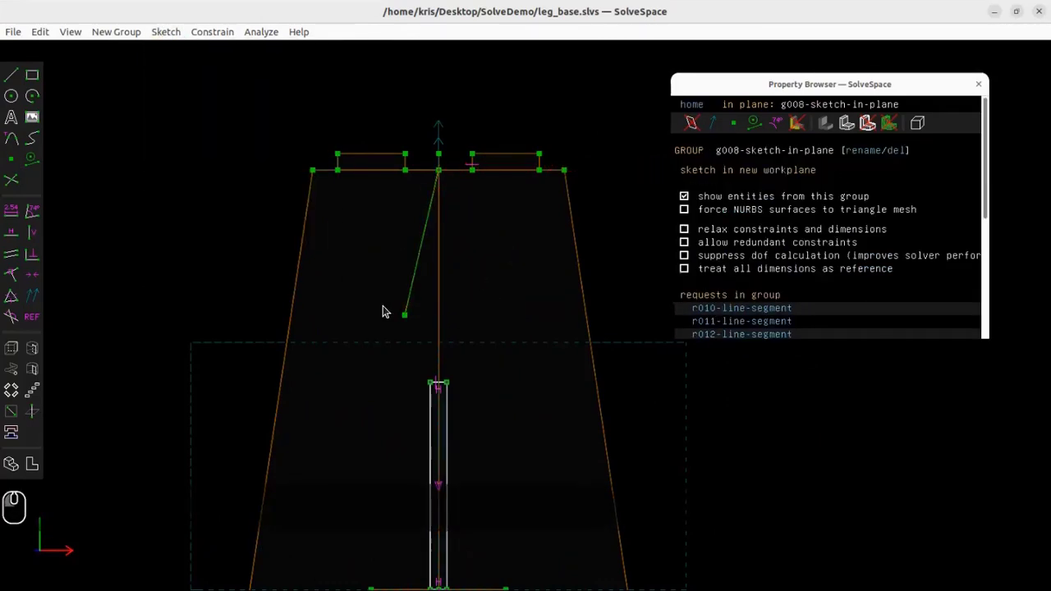
click(412, 299)
key(v)
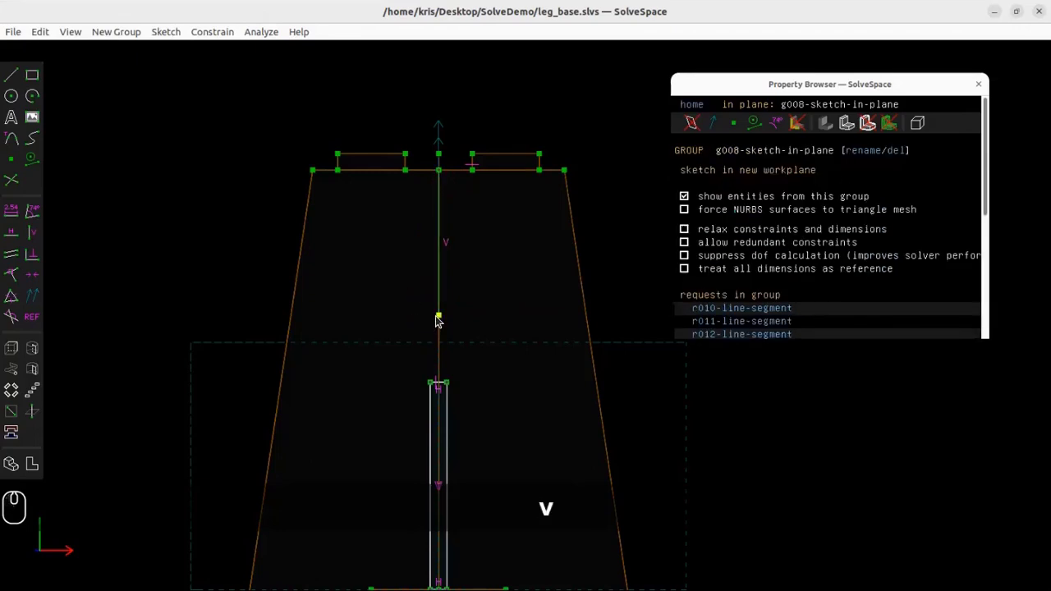
- Constrain the construction line's lower endpoint to lie on the slot rectangle's upper edge
click(438, 319)
scroll(441, 383, up, 6)
click(441, 384)
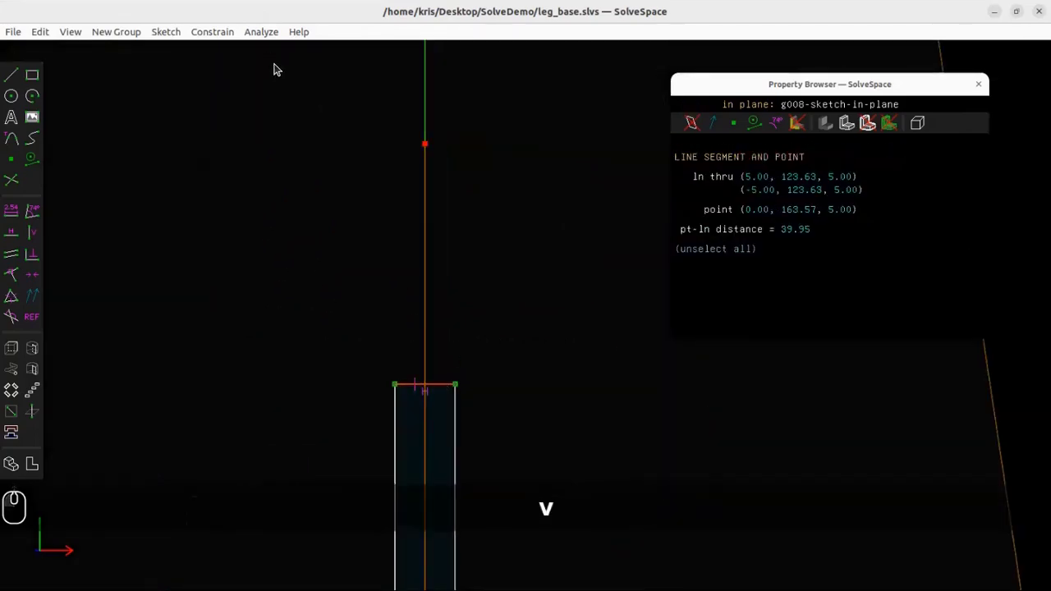
click(212, 31)
click(308, 182)
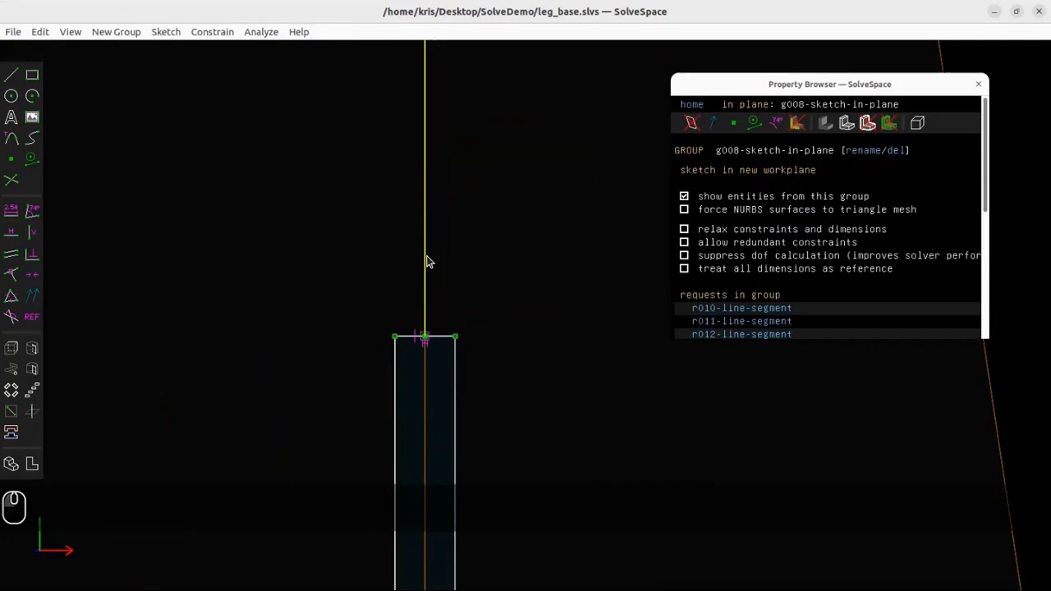
- Make the slot rectangle's long side equal in length to the vertical construction line
scroll(460, 239, down, 3)
click(445, 222)
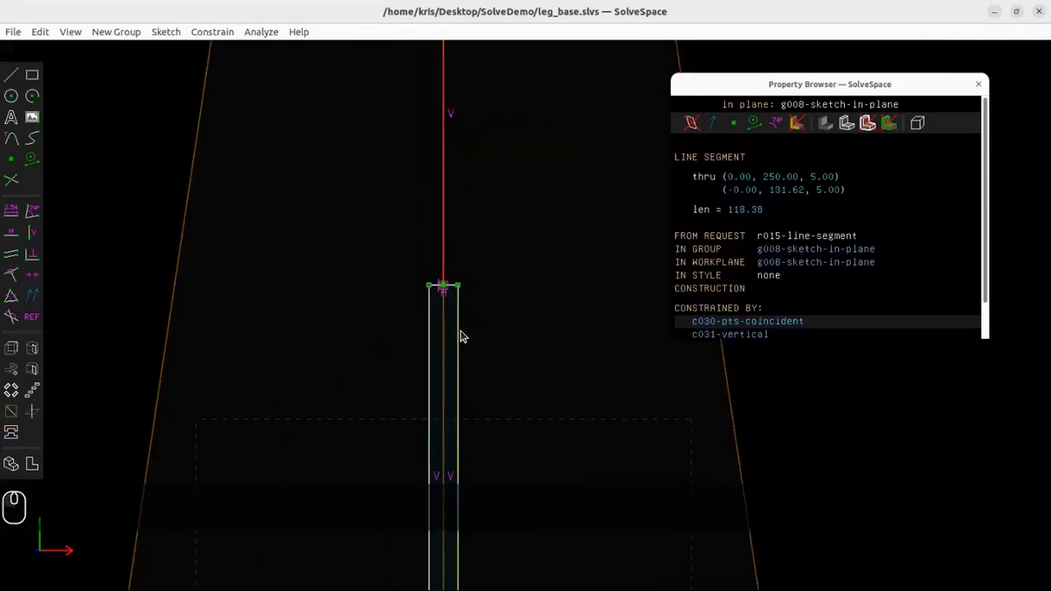
click(459, 337)
scroll(516, 228, down, 3)
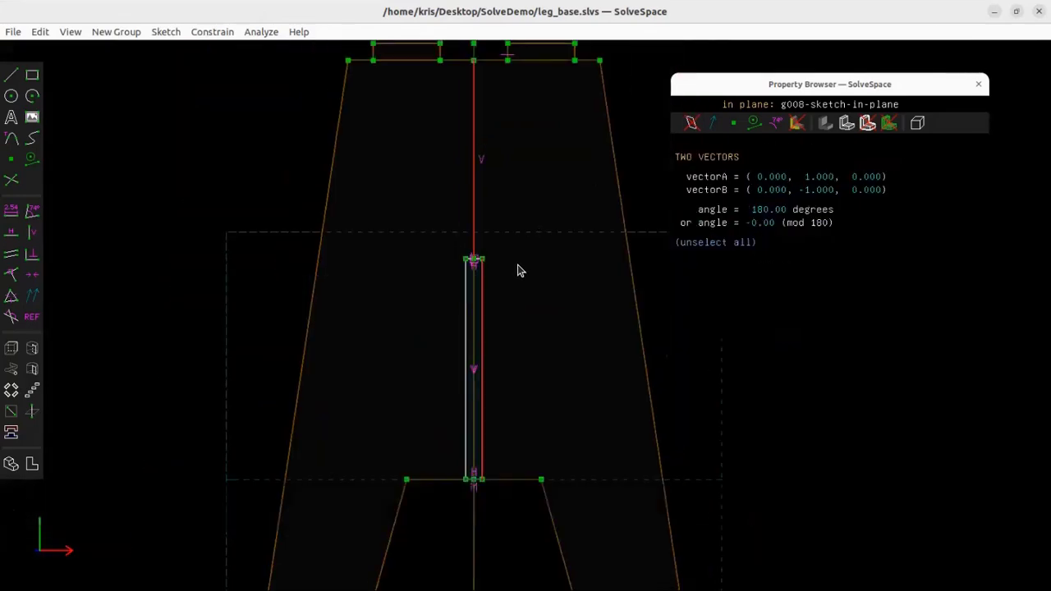
click(220, 32)
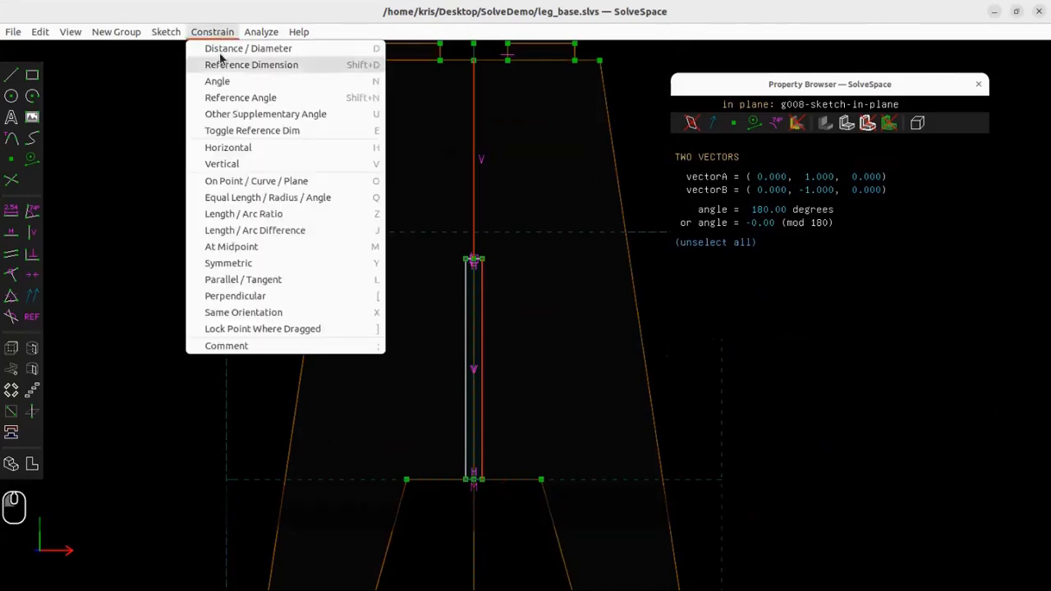
click(251, 198)
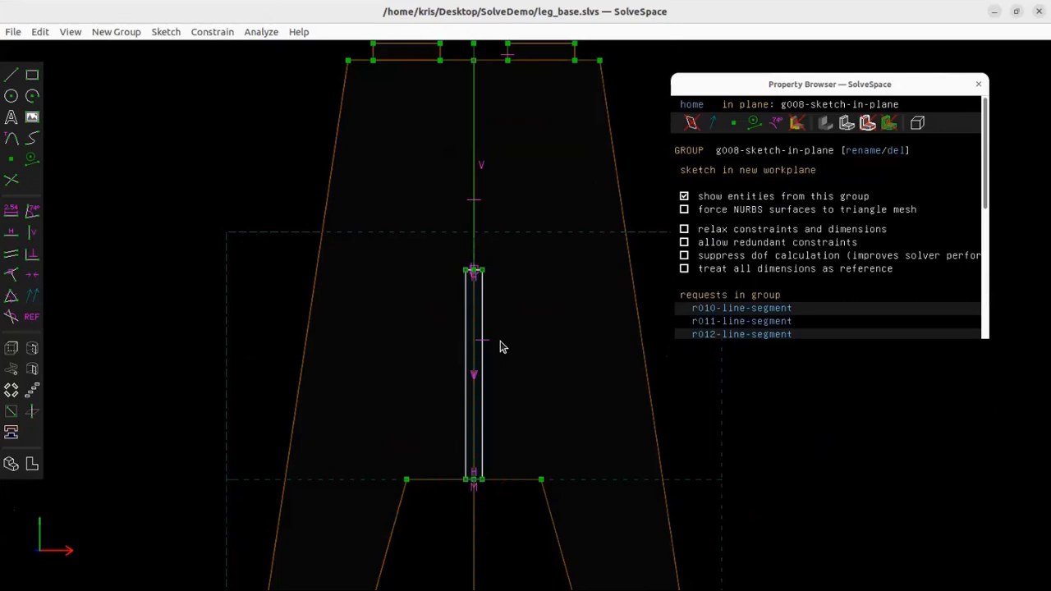
- Extrude the slot sketch one-sided and set its solid model to difference to cut through the leg
click(687, 105)
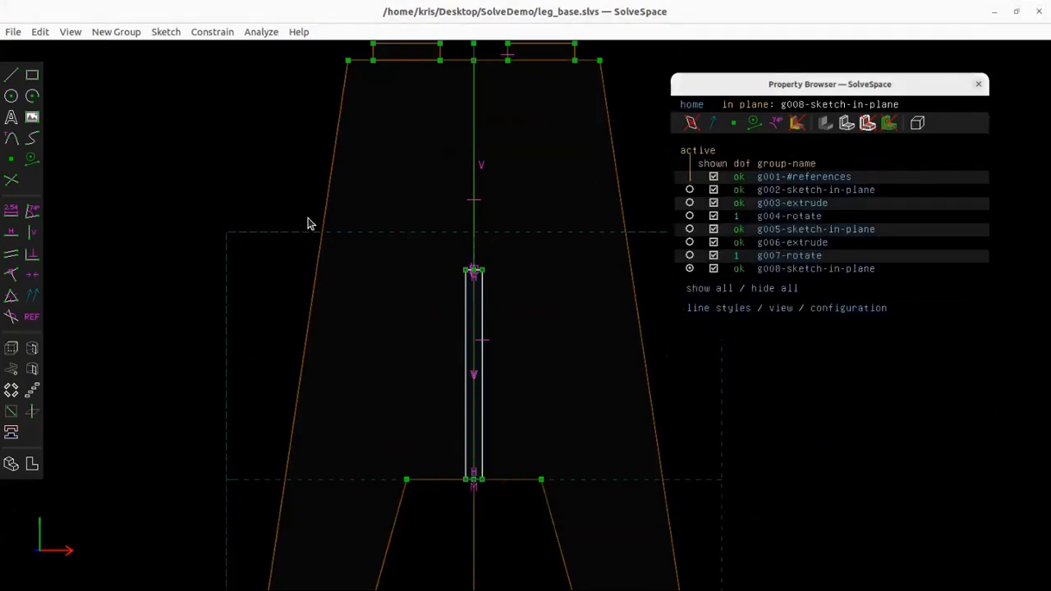
click(11, 464)
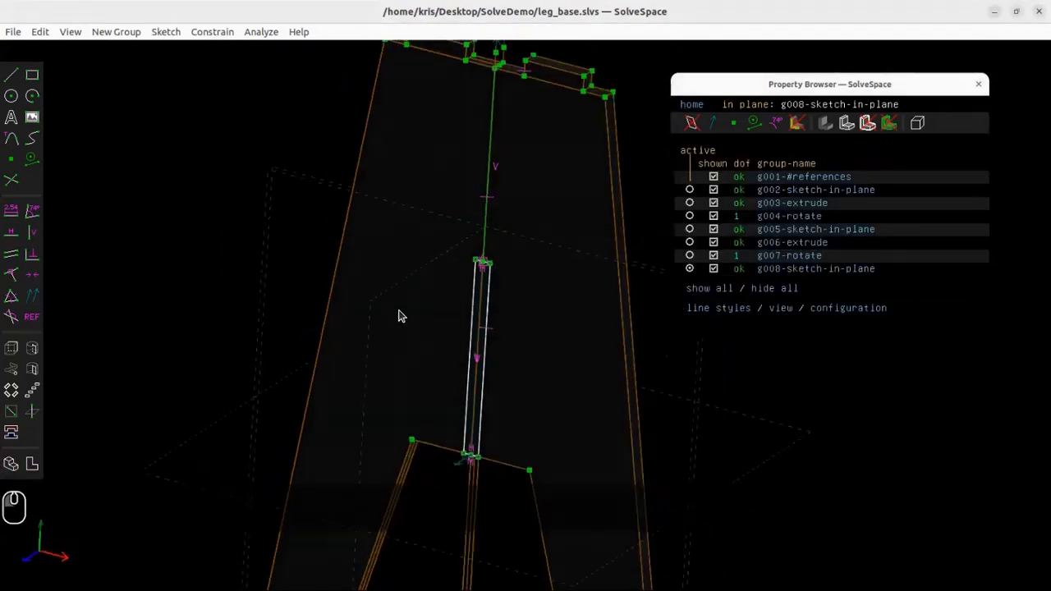
click(12, 350)
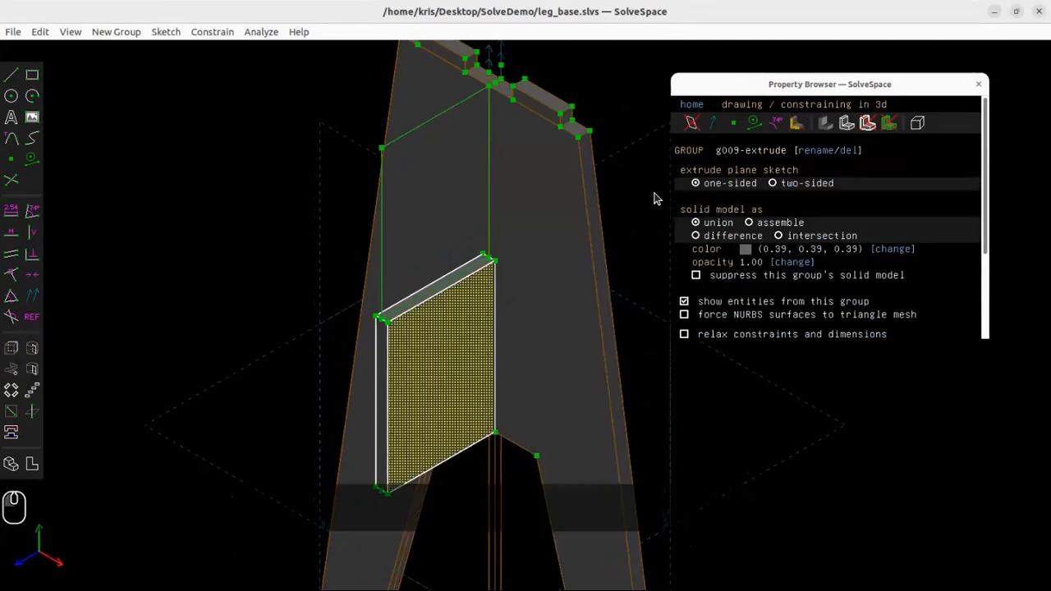
click(695, 235)
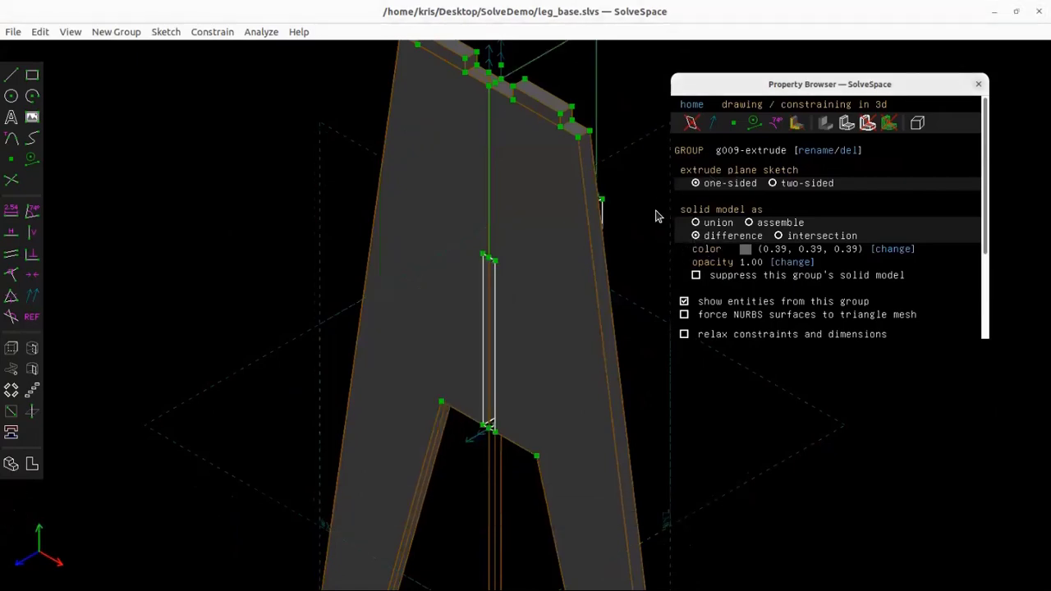
- Dimension the slot extrusion's depth and set it to 10
middle_drag(558, 305, 572, 415)
click(569, 414)
shift+middle_drag(621, 306, 523, 317)
click(566, 192)
text(d)
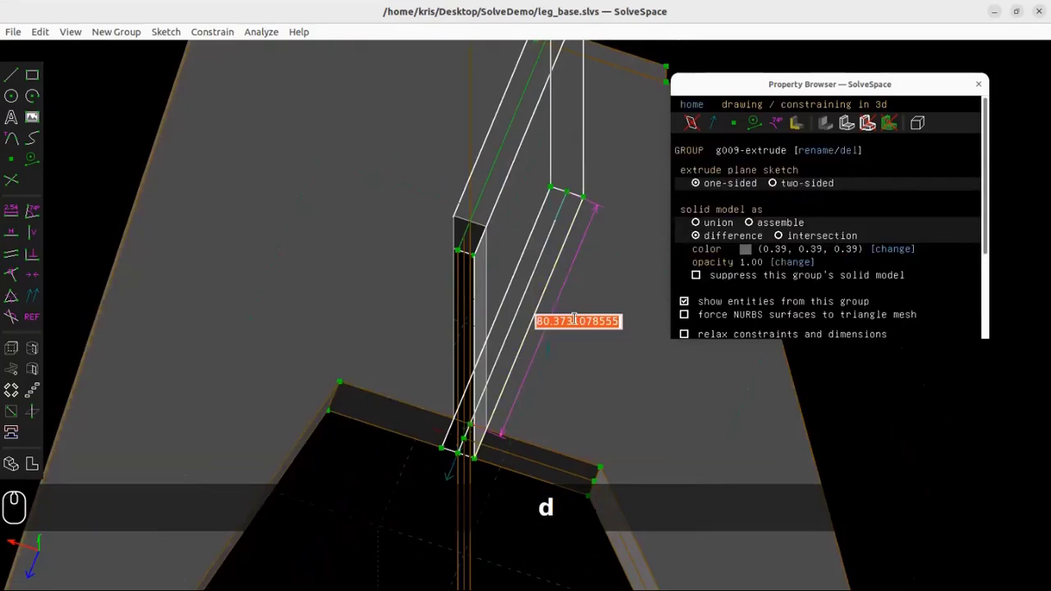
text(10)
key(Return)
- Check the slot cut, face the leg's workplane and save the current file
middle_drag(419, 328, 493, 248)
middle_drag(415, 292, 444, 516)
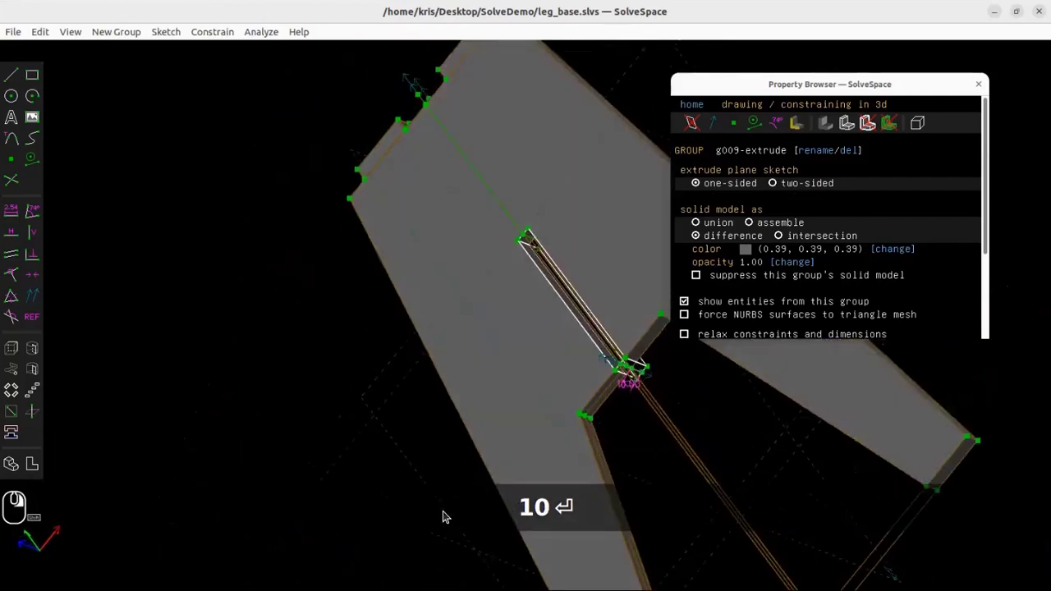
key(w)
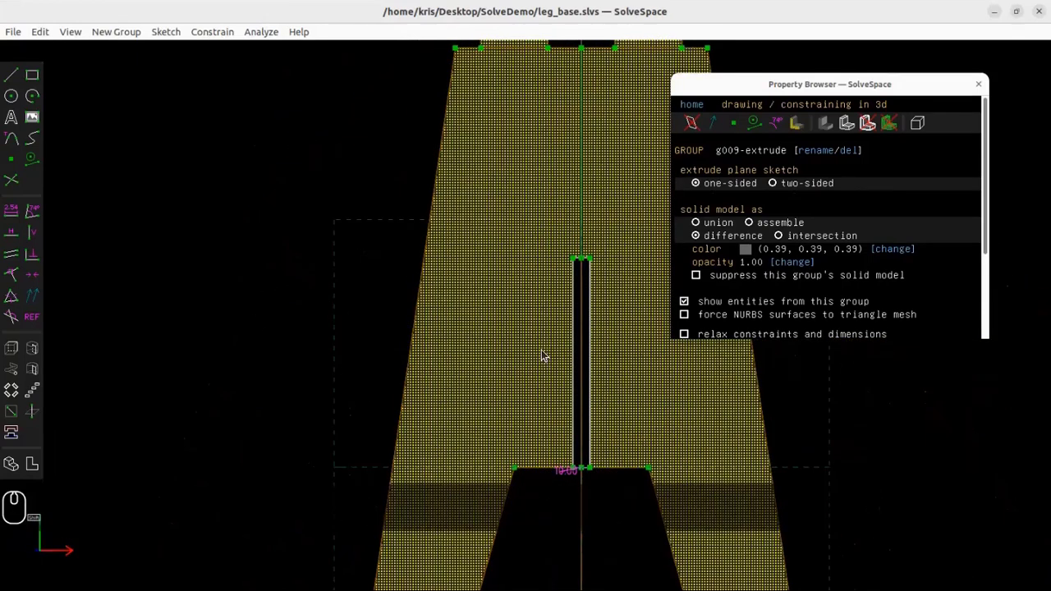
right_drag(542, 355, 444, 340)
key(ctrl+s)
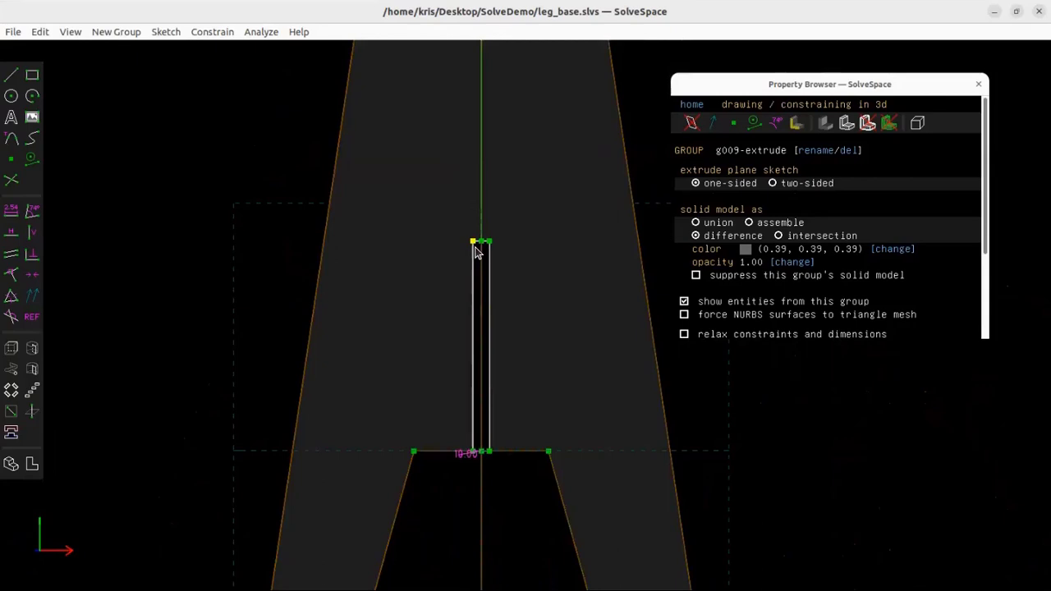
- Save the slotted leg model as leg_top.slvs in the Desktop's SolveDemo folder
click(20, 33)
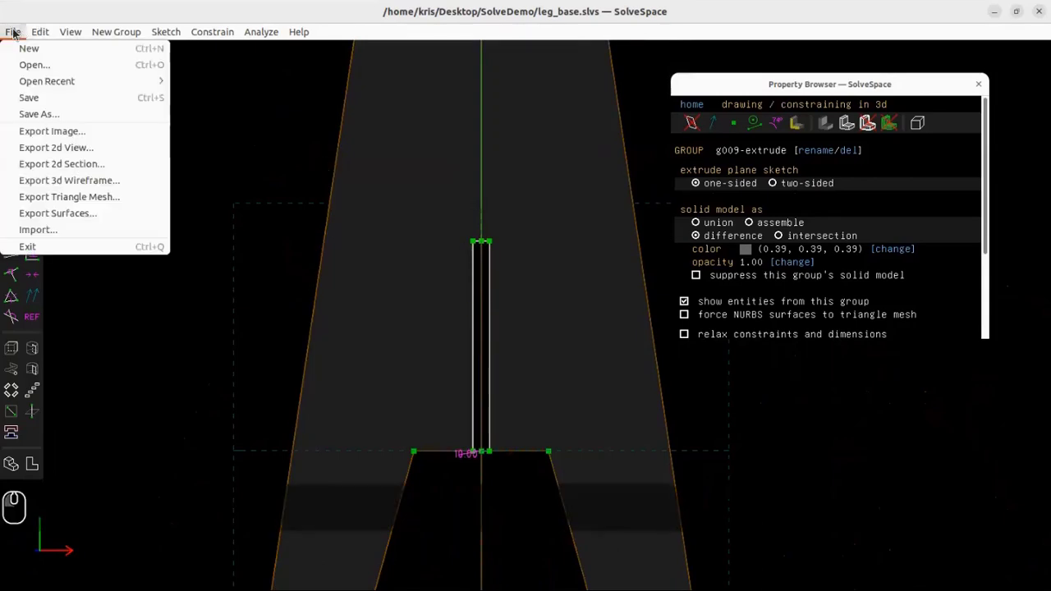
click(33, 110)
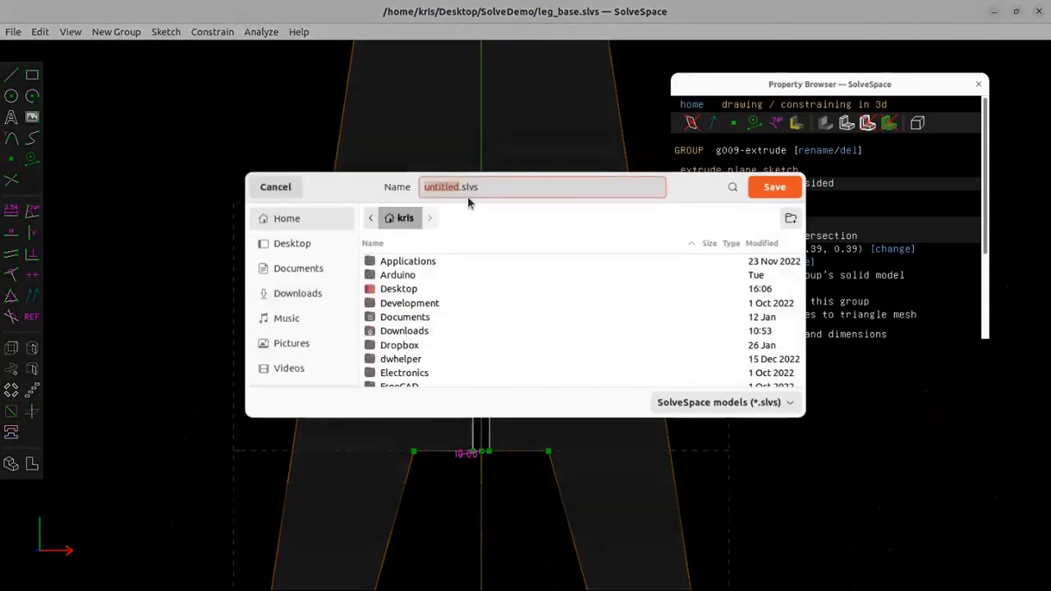
click(296, 243)
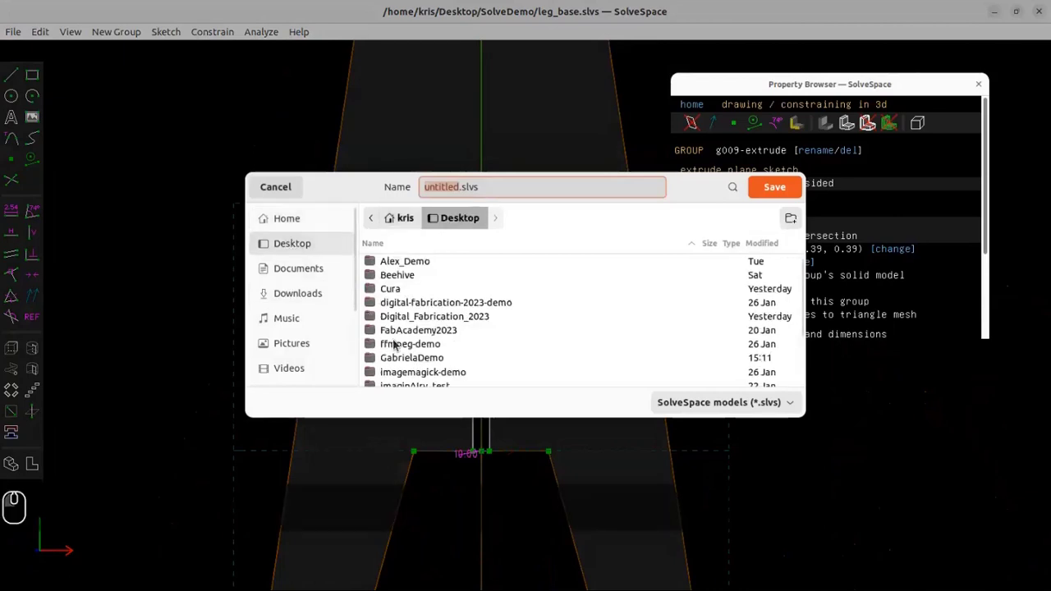
scroll(399, 328, down, 3)
double_click(400, 353)
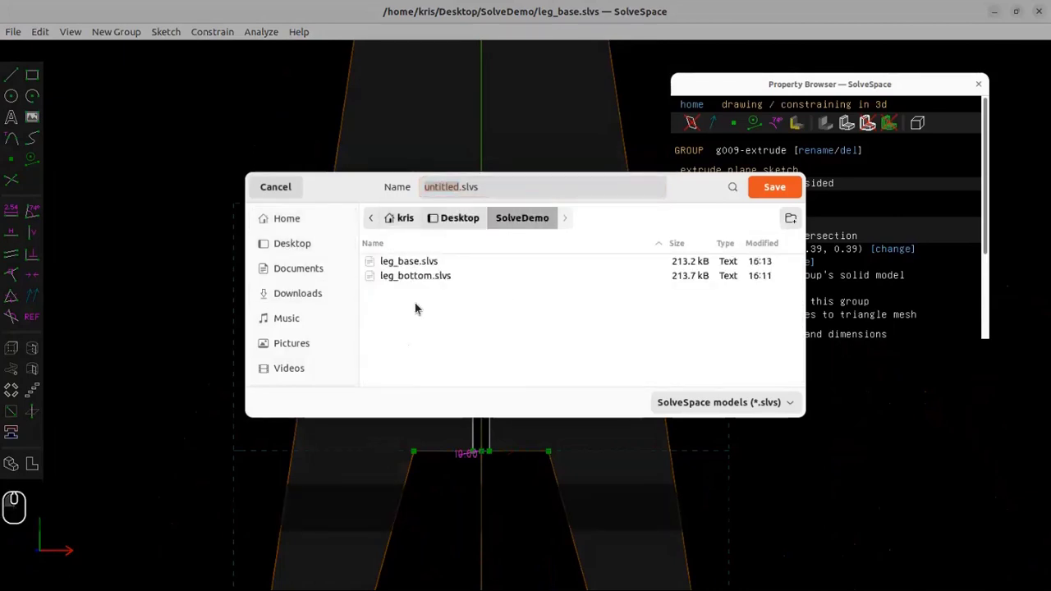
click(415, 276)
click(470, 187)
key(BackSpace)
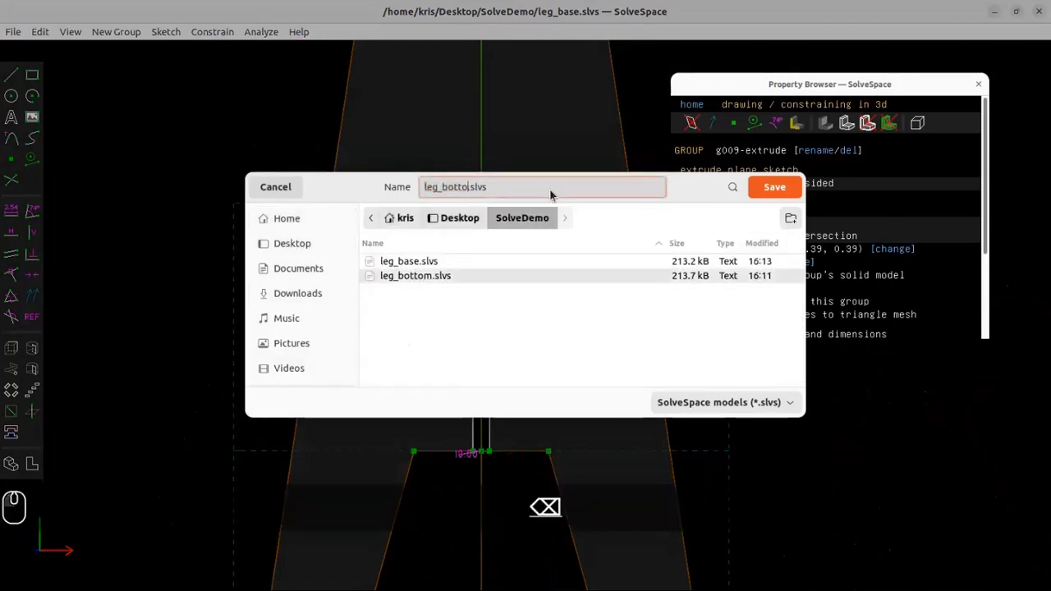
key(BackSpace)
key(BackSpace)
key(BackSpace)
key(BackSpace)
key(BackSpace)
text(top)
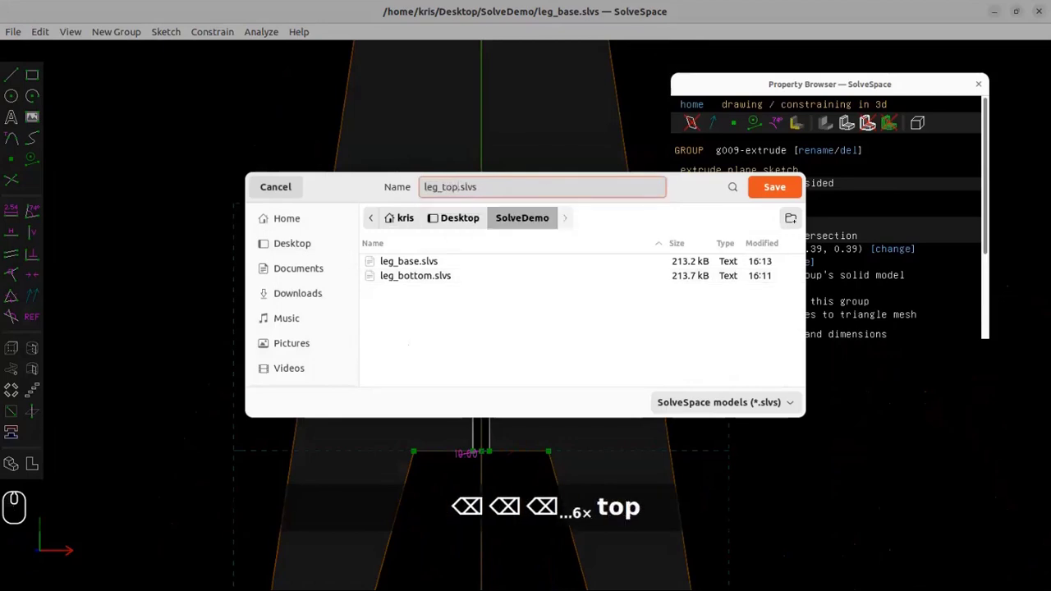
click(775, 188)
scroll(503, 236, down, 5)
scroll(503, 236, up, 2)
- Start a new file and draw a circle about 136 mm in diameter, with its centre up and left of the origin
click(14, 32)
click(29, 48)
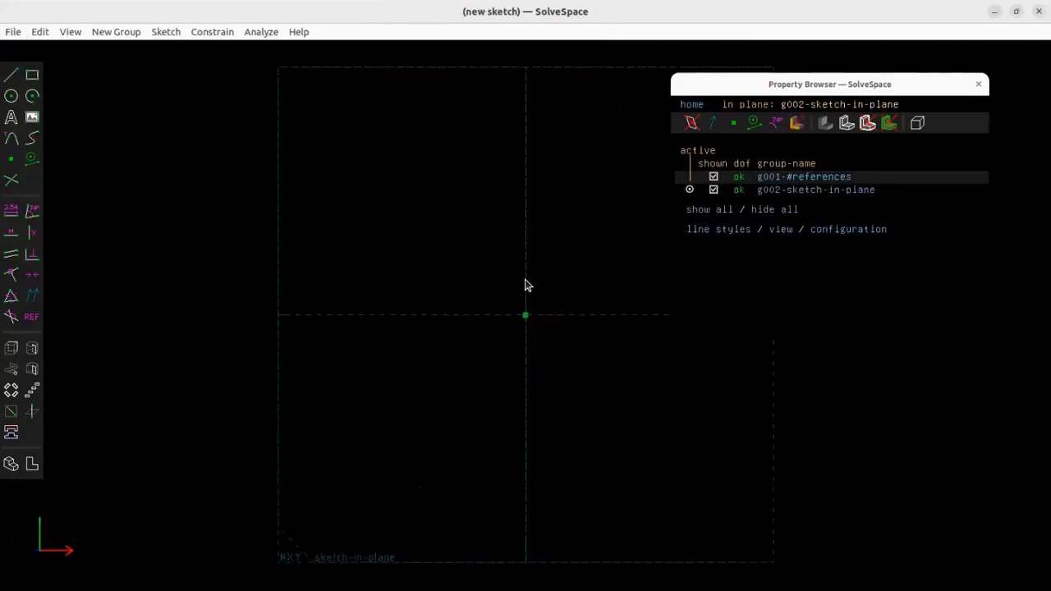
right_drag(566, 275, 464, 273)
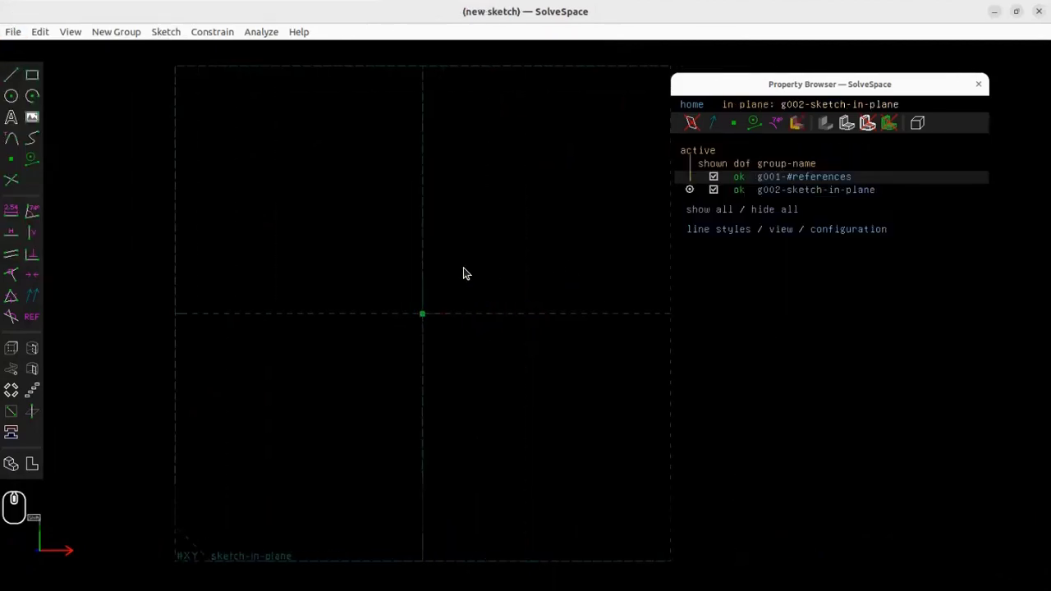
click(11, 95)
click(344, 227)
click(494, 398)
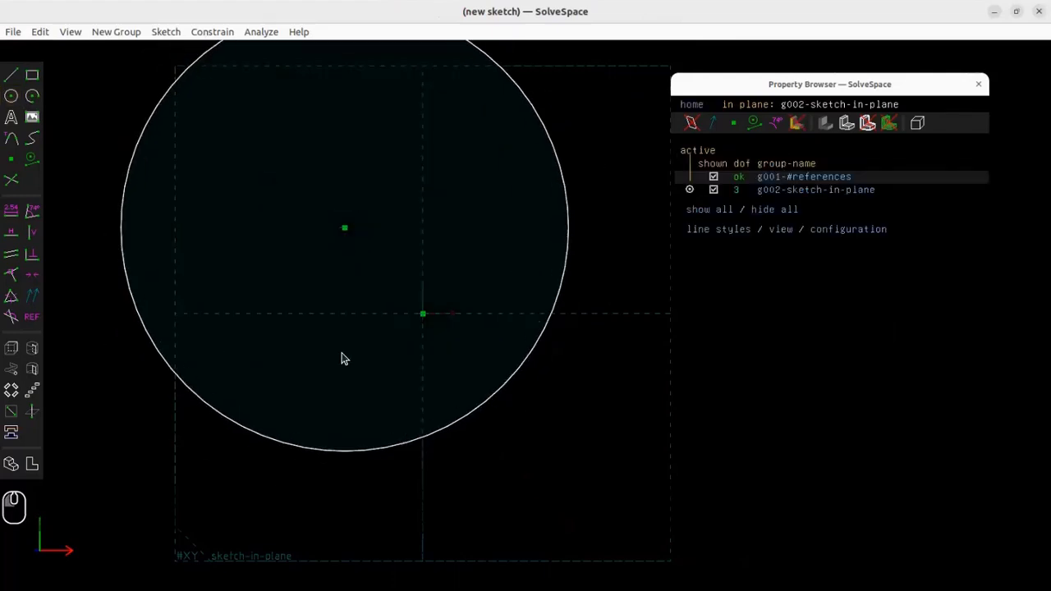
- Constrain the circle's centre point to coincide with the origin
drag(345, 228, 370, 265)
click(370, 264)
click(423, 314)
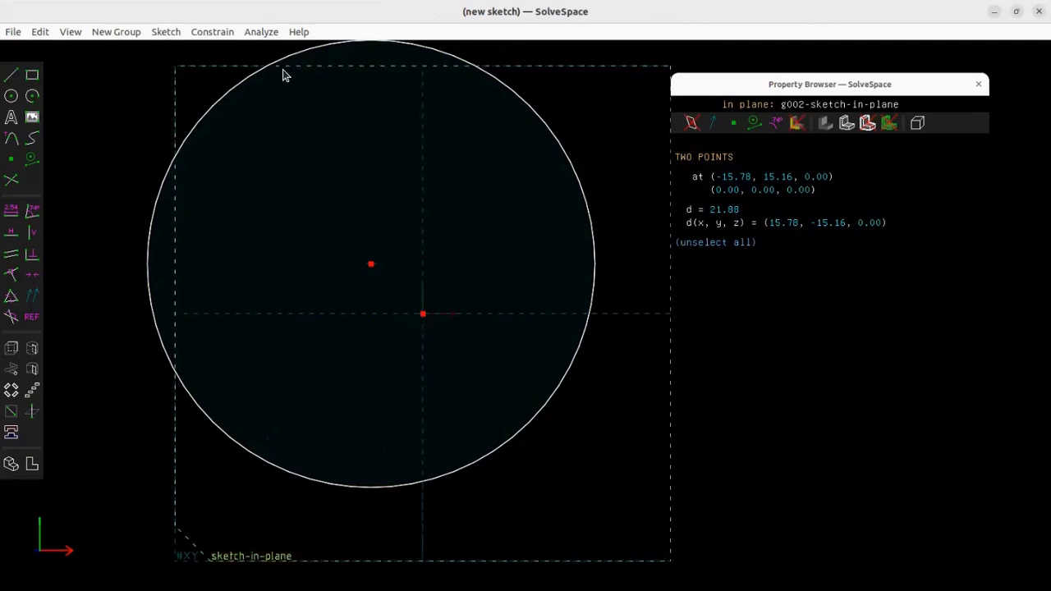
click(212, 31)
click(235, 182)
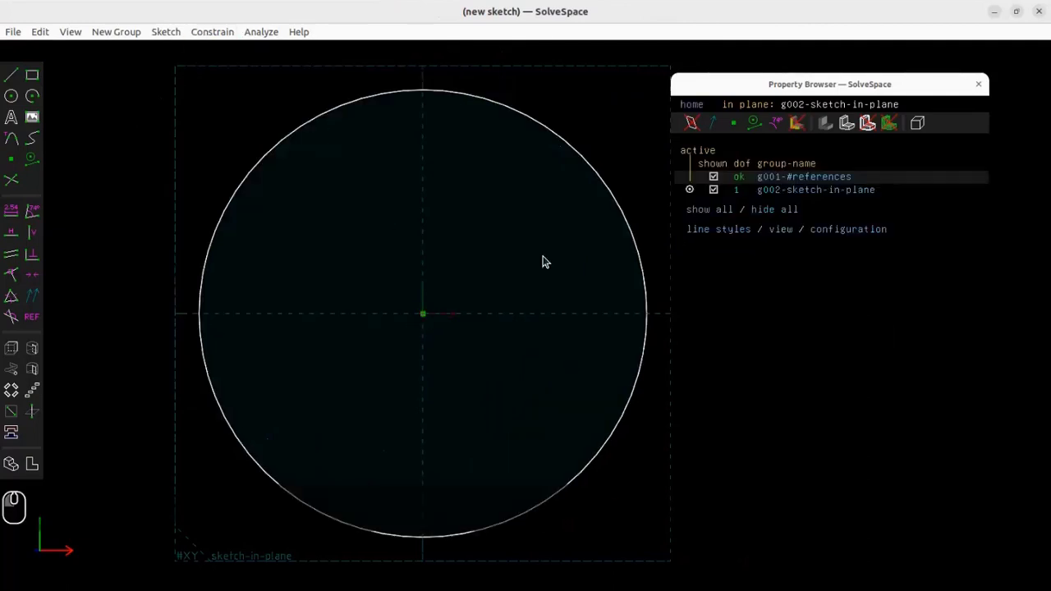
- Dimension the circle's diameter and set it to 300
click(607, 191)
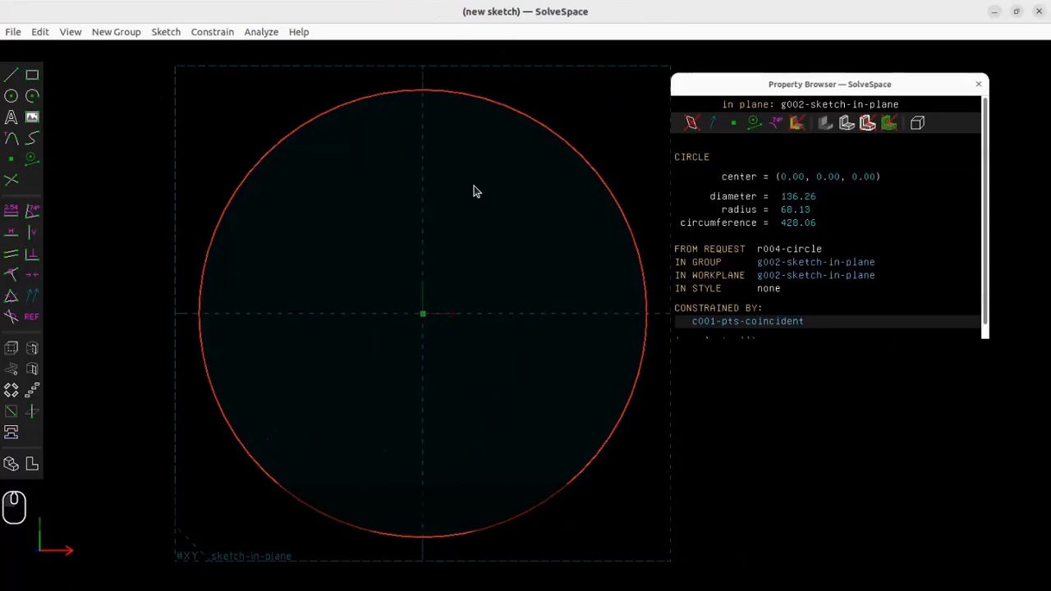
click(211, 32)
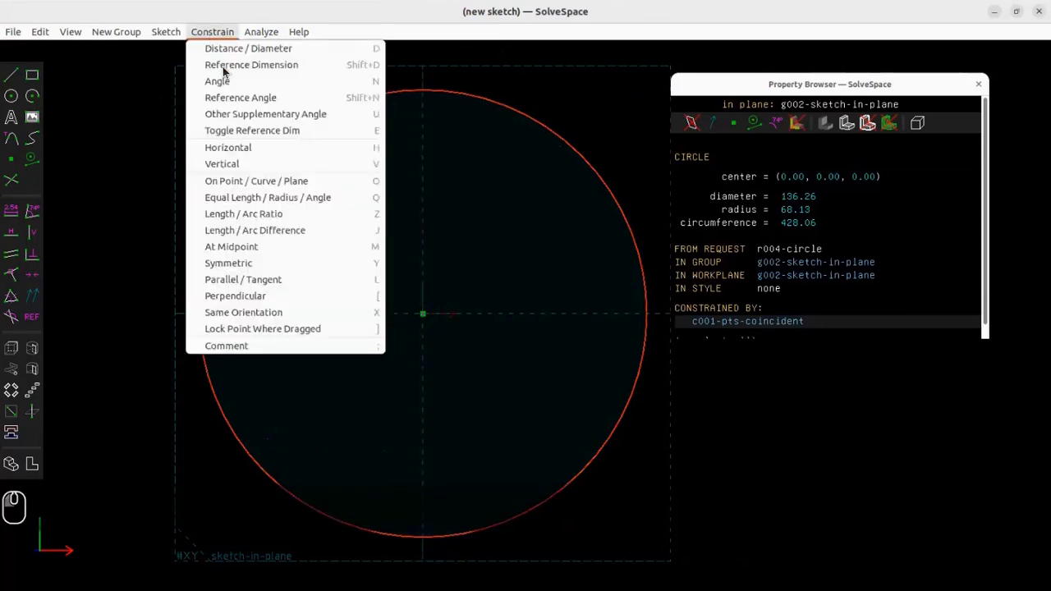
click(249, 47)
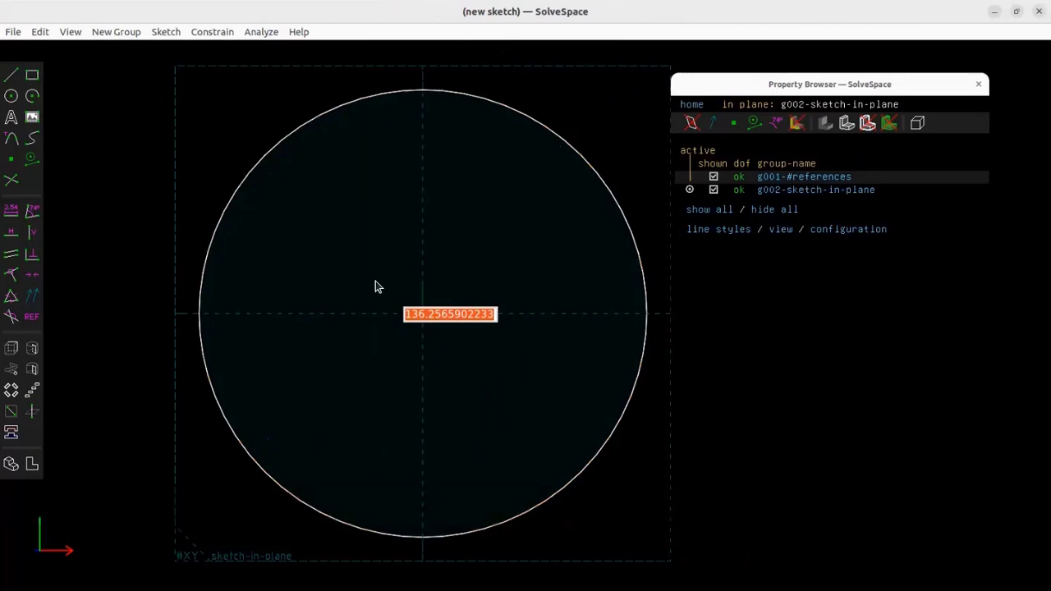
text(300)
key(Return)
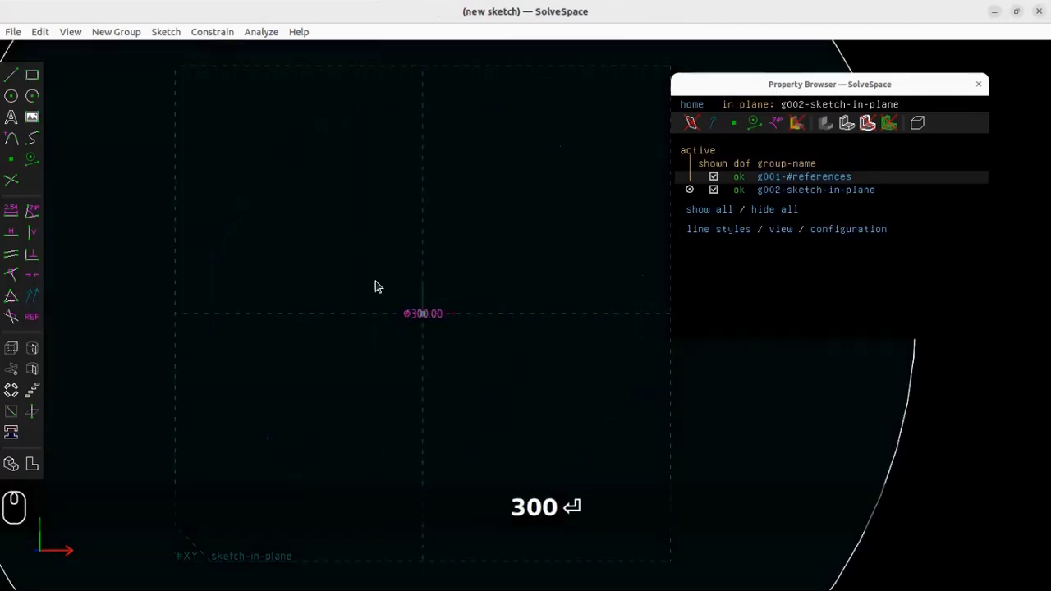
- Extrude the circle one-sided into a disc and dimension its thickness as 10
scroll(584, 276, down, 5)
right_drag(520, 251, 380, 292)
middle_drag(408, 346, 383, 250)
click(11, 349)
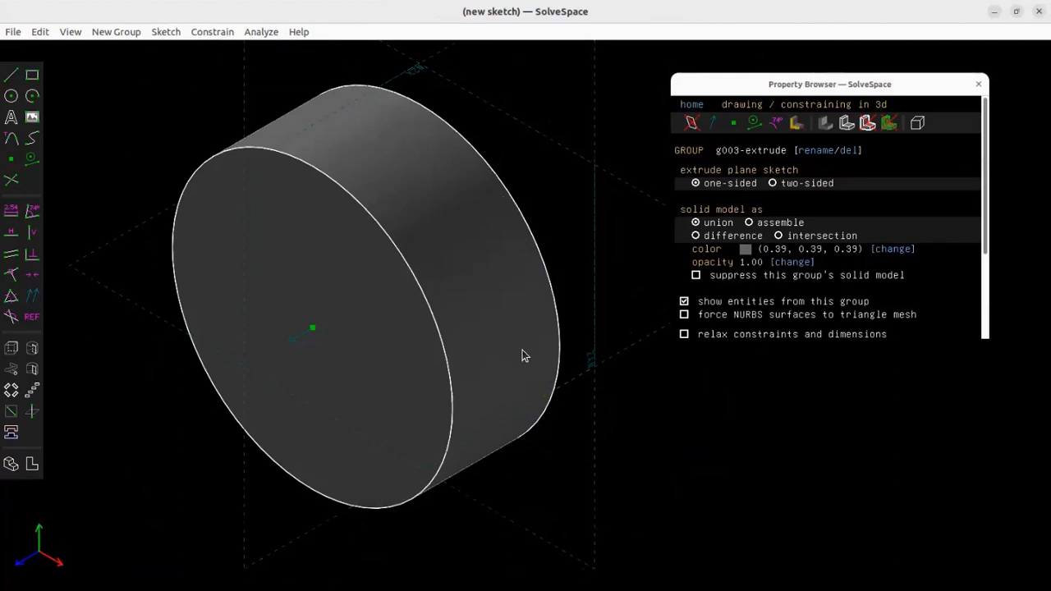
click(366, 302)
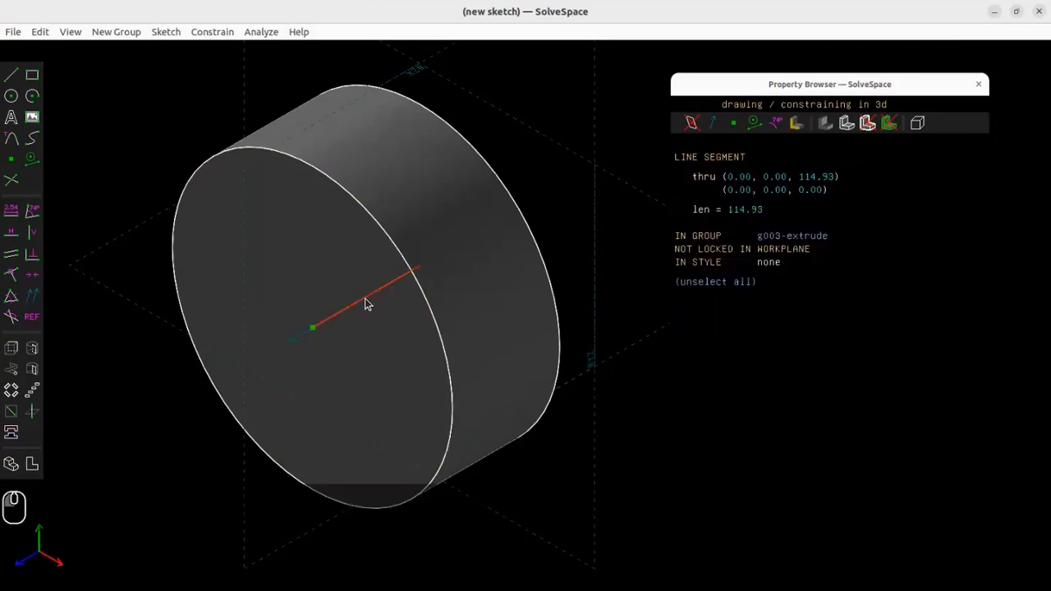
text(d)
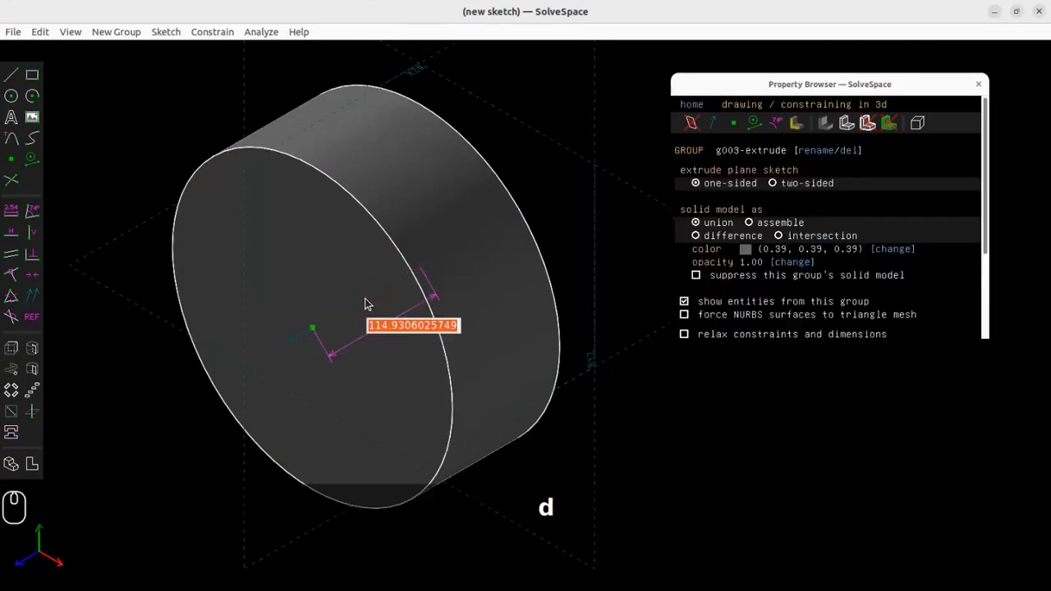
text(10)
key(Return)
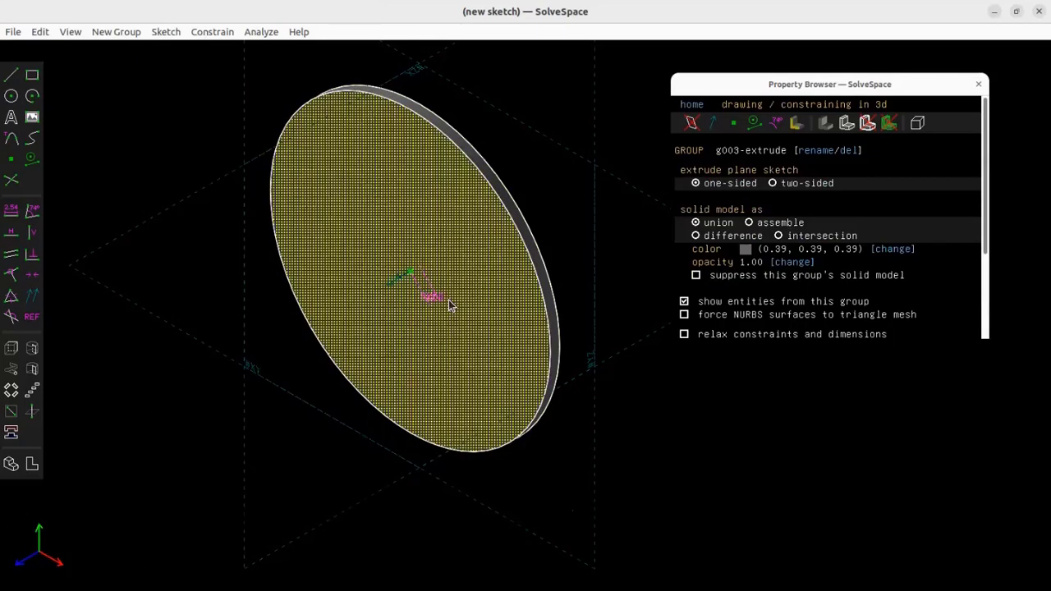
- Reposition the disc's thickness dimension label away from the centre so it is readable
mouse_move(434, 299)
mouse_down()
mouse_move(438, 314)
mouse_move(460, 280)
mouse_up()
scroll(406, 232, up, 3)
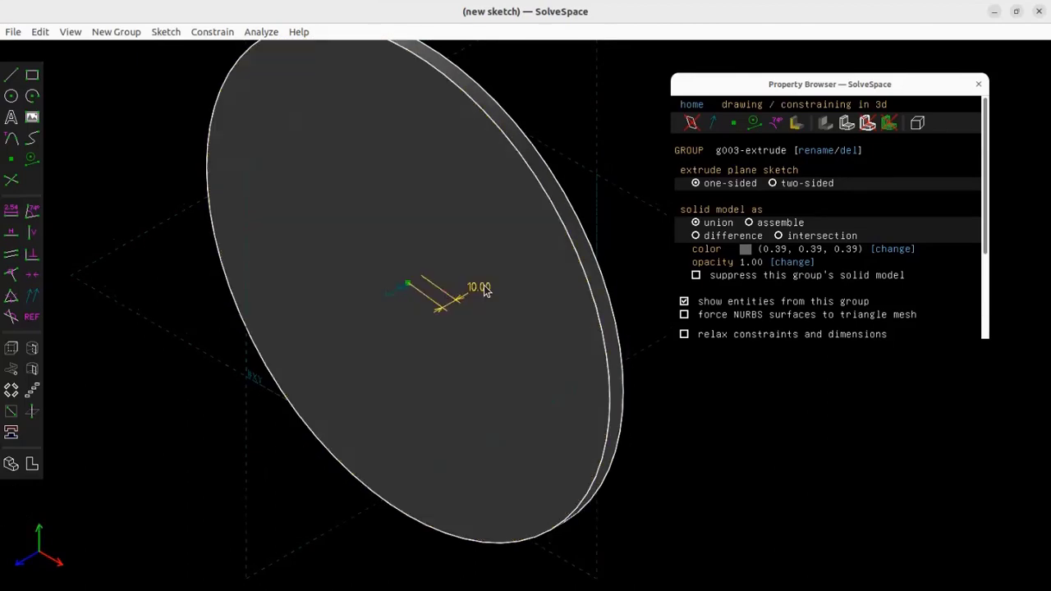
mouse_move(486, 292)
mouse_down()
mouse_move(475, 289)
mouse_move(489, 283)
mouse_up()
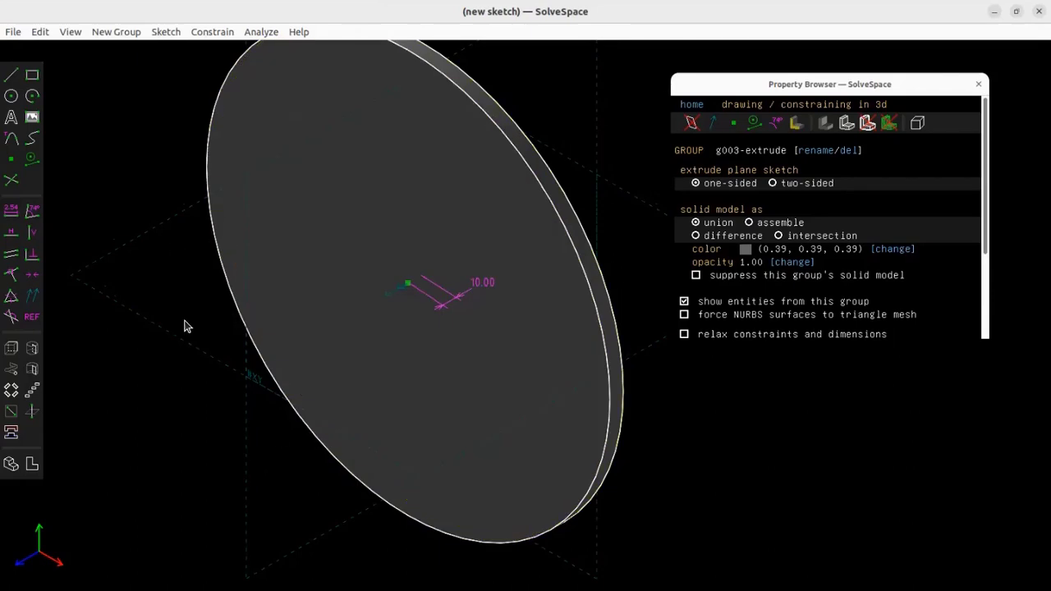
- Create a sketch in a new workplane on the disc's extruded face, using the face's centre point and its normal
shift+right_drag(191, 386, 290, 308)
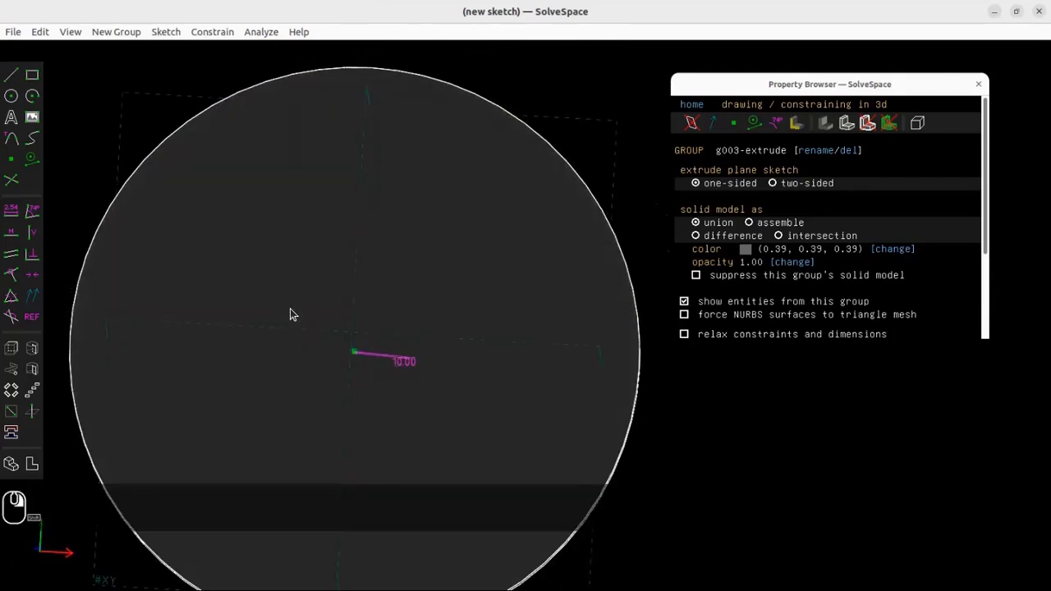
click(355, 354)
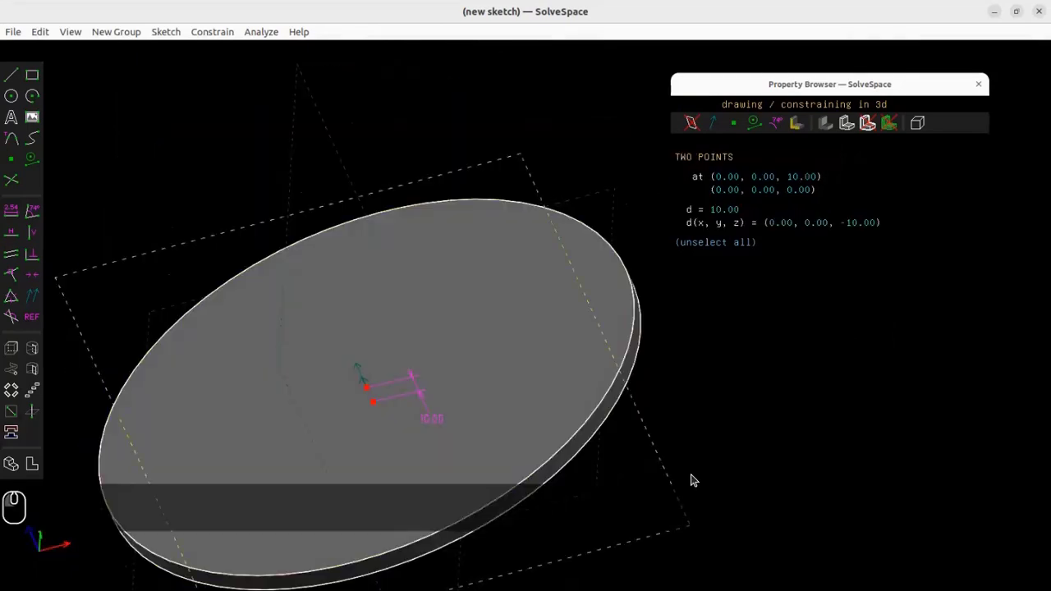
click(735, 410)
scroll(368, 388, up, 4)
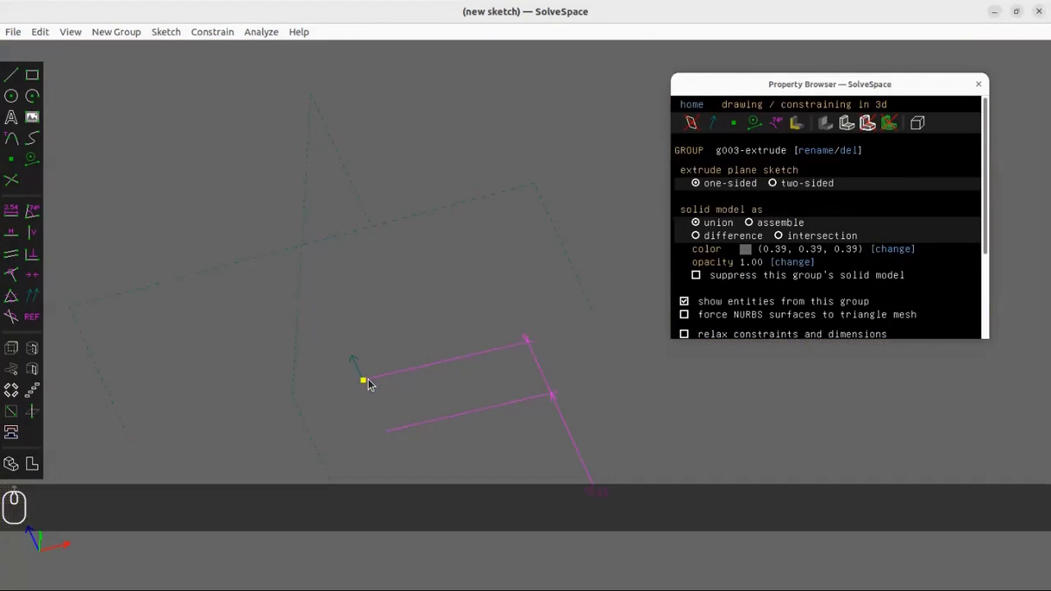
click(364, 383)
click(354, 362)
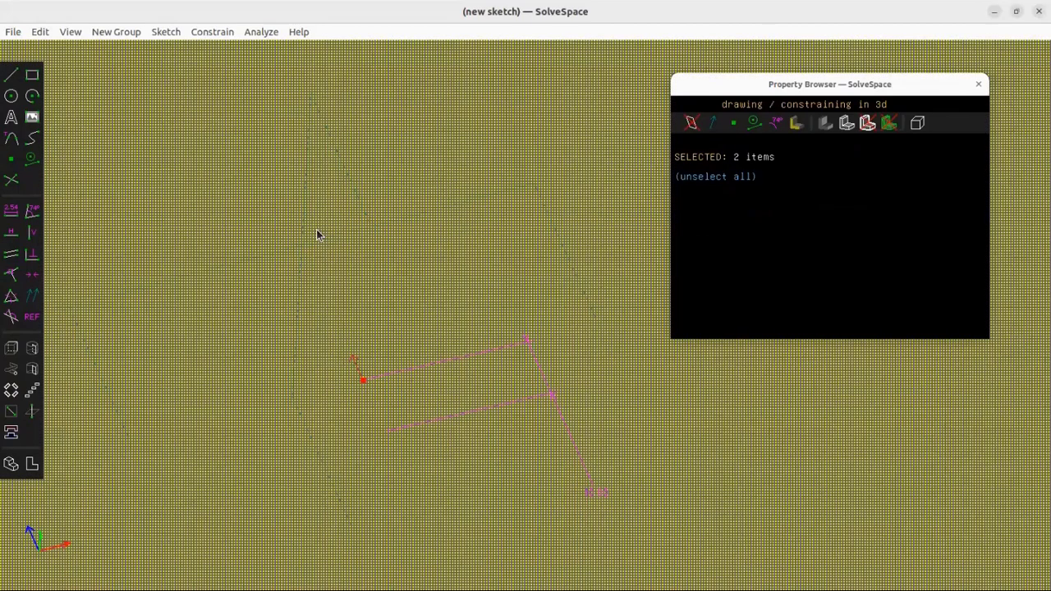
scroll(319, 236, down, 3)
scroll(382, 317, up, 3)
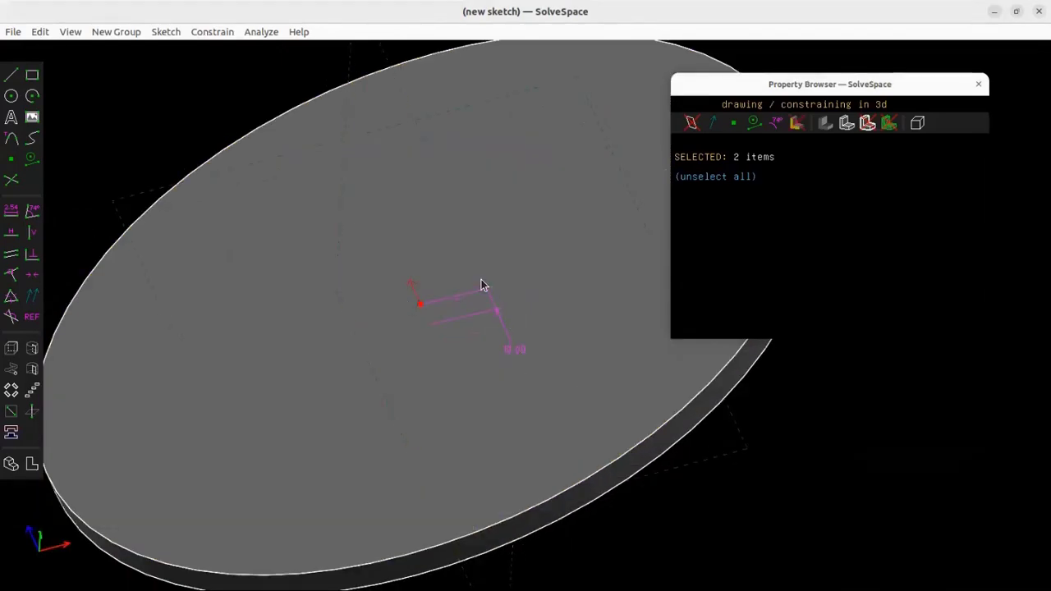
click(15, 411)
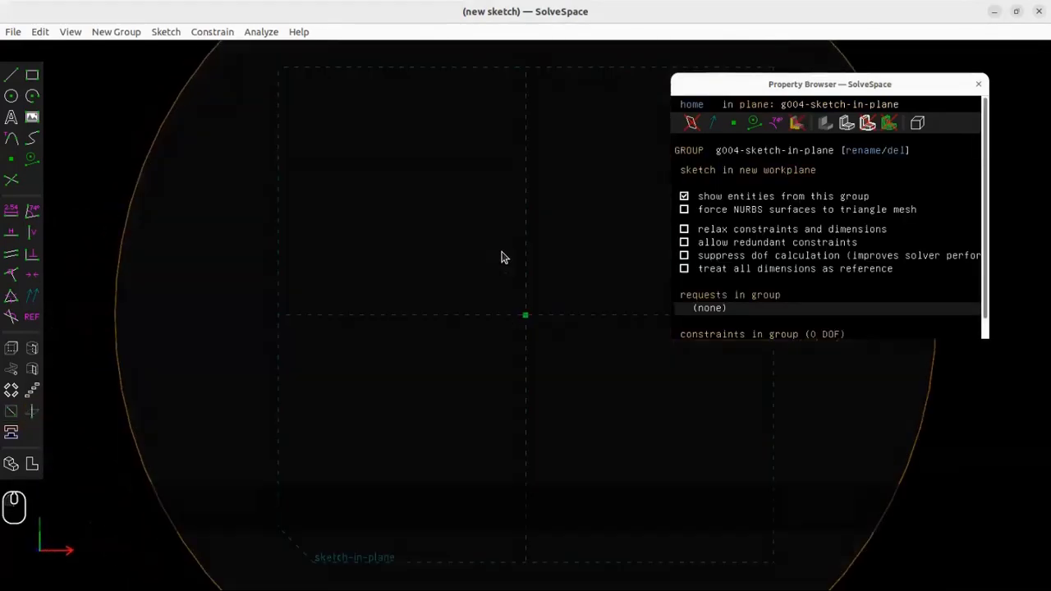
- Draw a rectangle about 27 mm tall left of the disc's centre, straddling the horizontal axis
scroll(465, 275, down, 2)
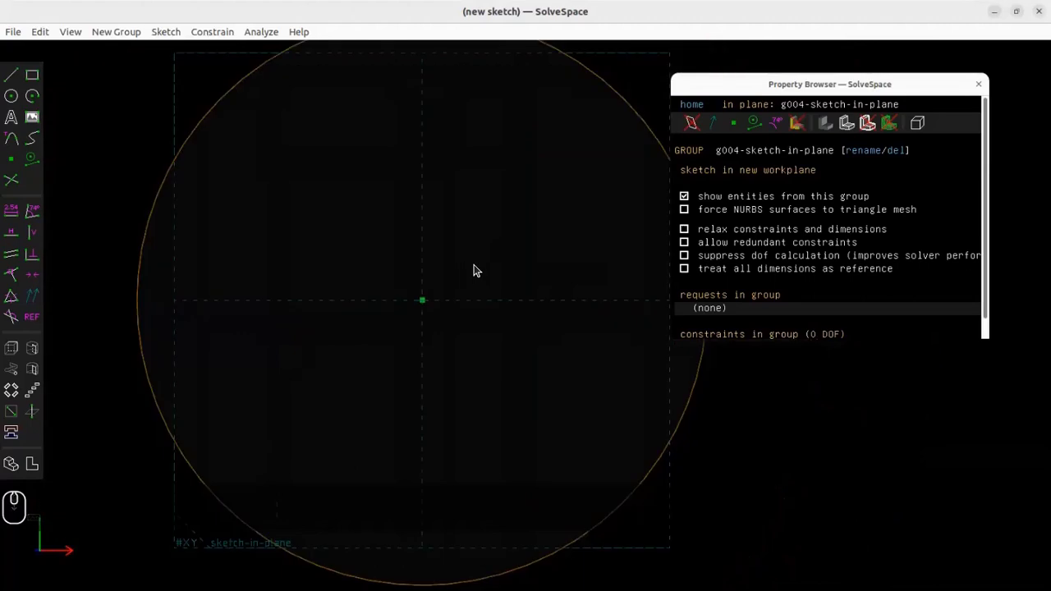
scroll(474, 267, down, 1)
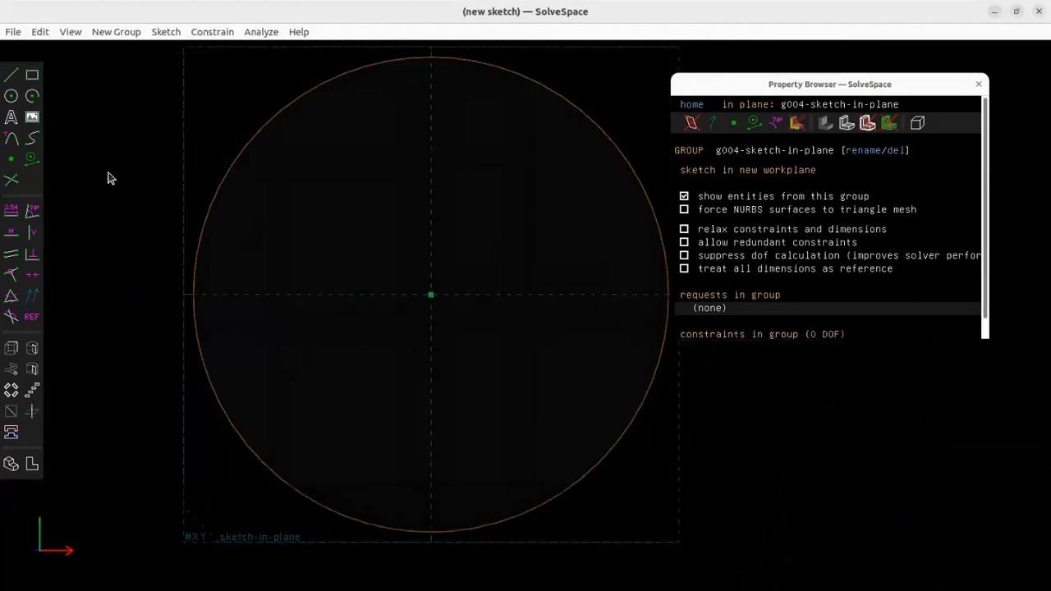
click(32, 74)
click(303, 278)
click(377, 318)
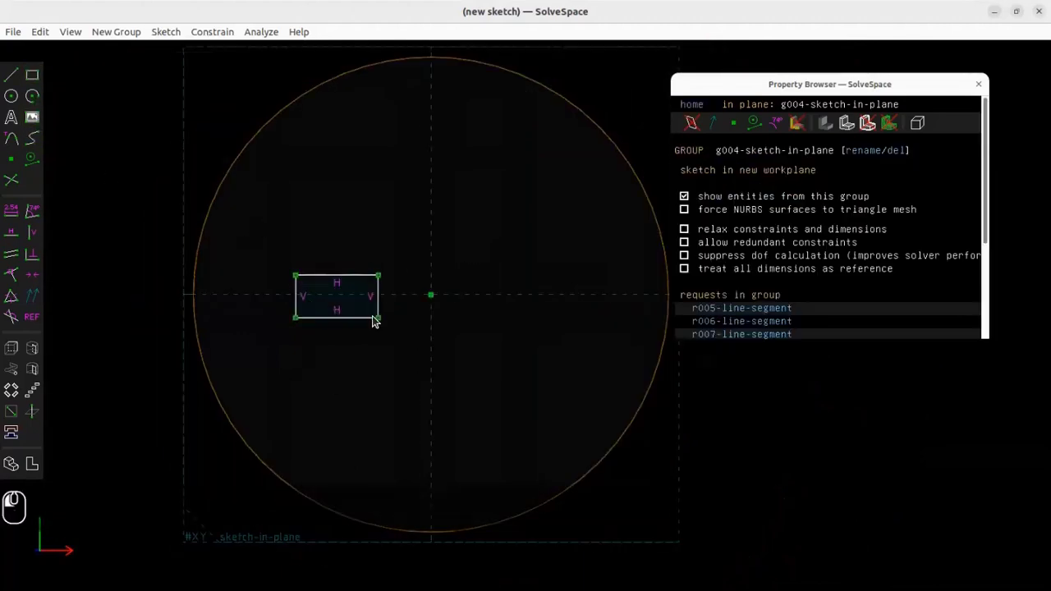
- Add a datum point beside the rectangle, constrain it onto the rectangle's right side and slide it along that side
scroll(364, 331, up, 4)
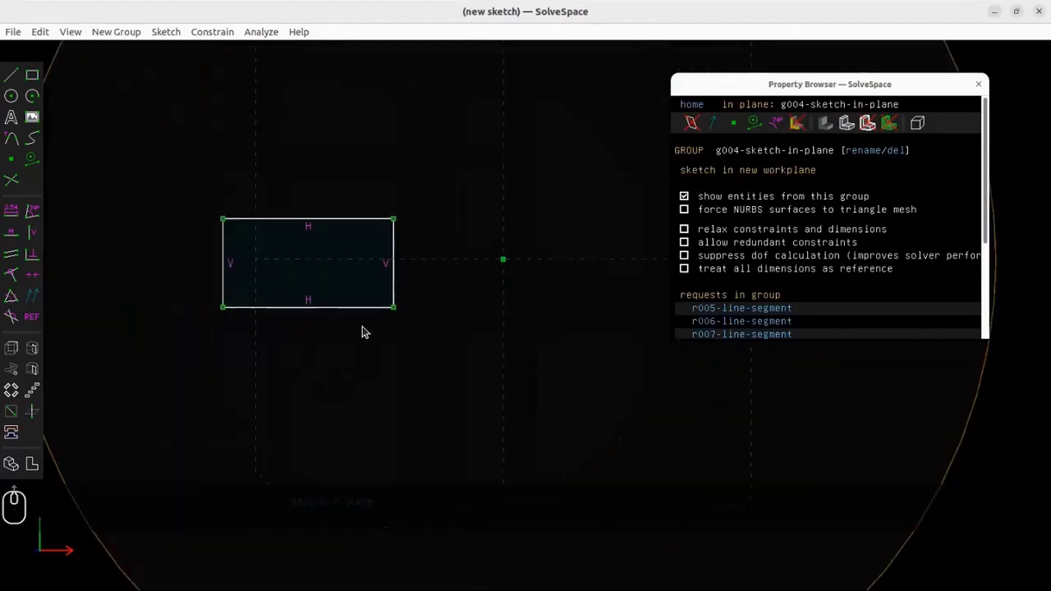
click(11, 159)
click(460, 212)
click(463, 214)
click(392, 256)
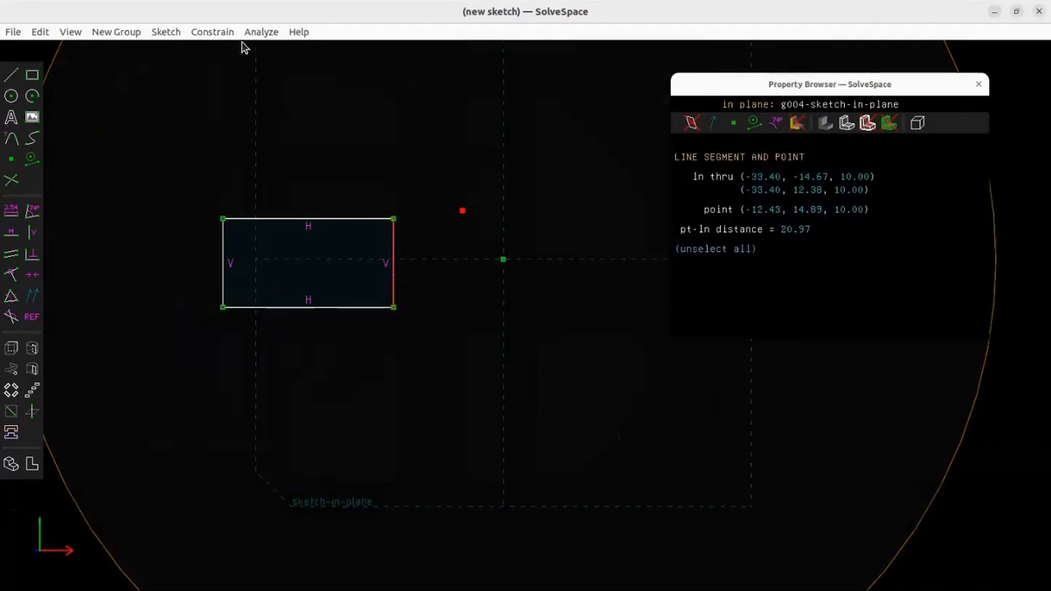
click(215, 32)
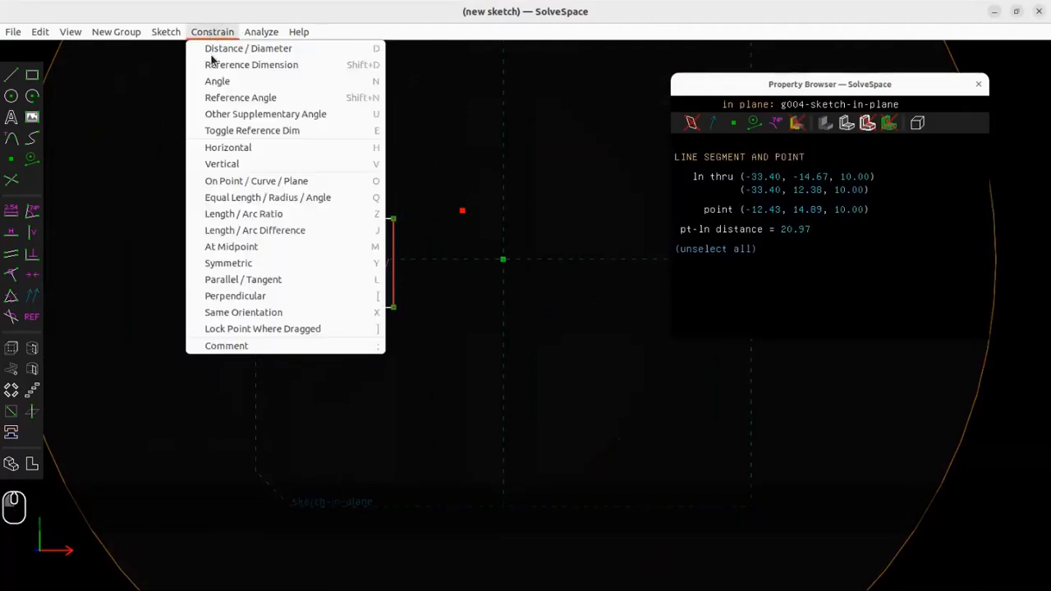
click(247, 186)
drag(408, 213, 403, 244)
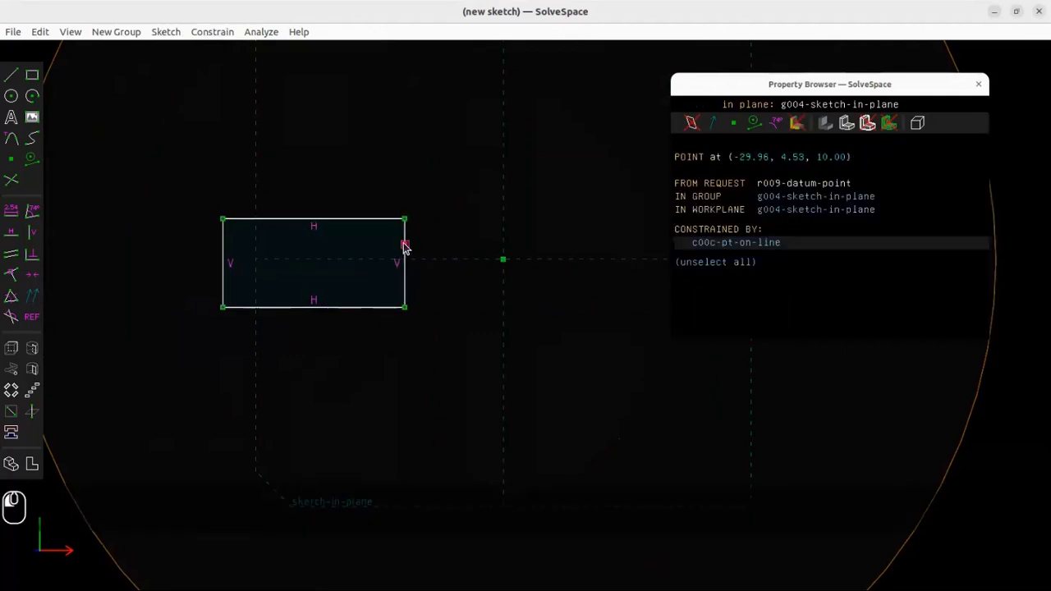
- Constrain the datum point to the midpoint of the rectangle's right side
click(401, 264)
click(404, 245)
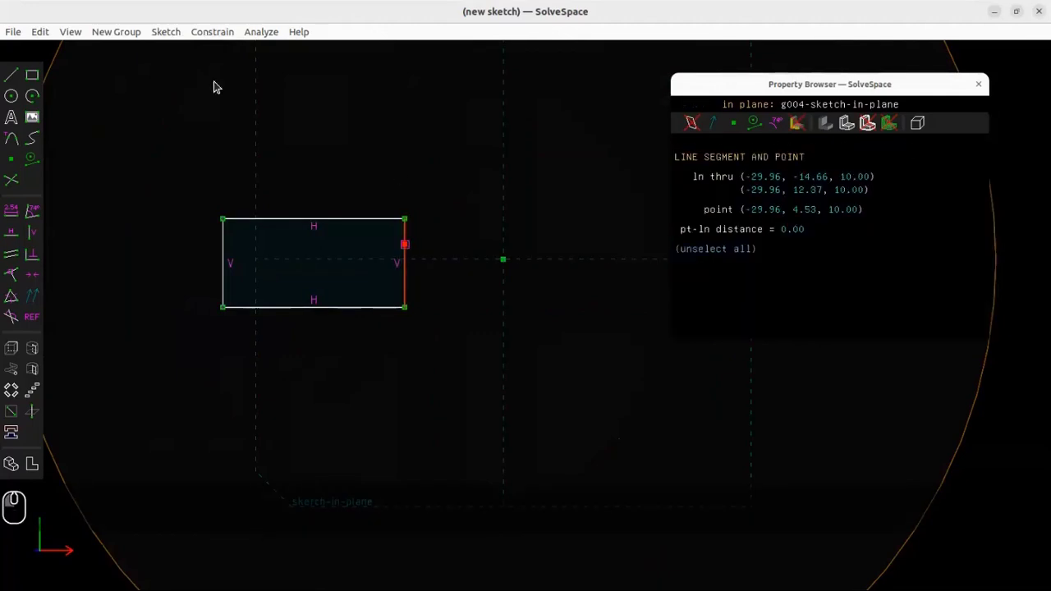
click(211, 32)
click(254, 245)
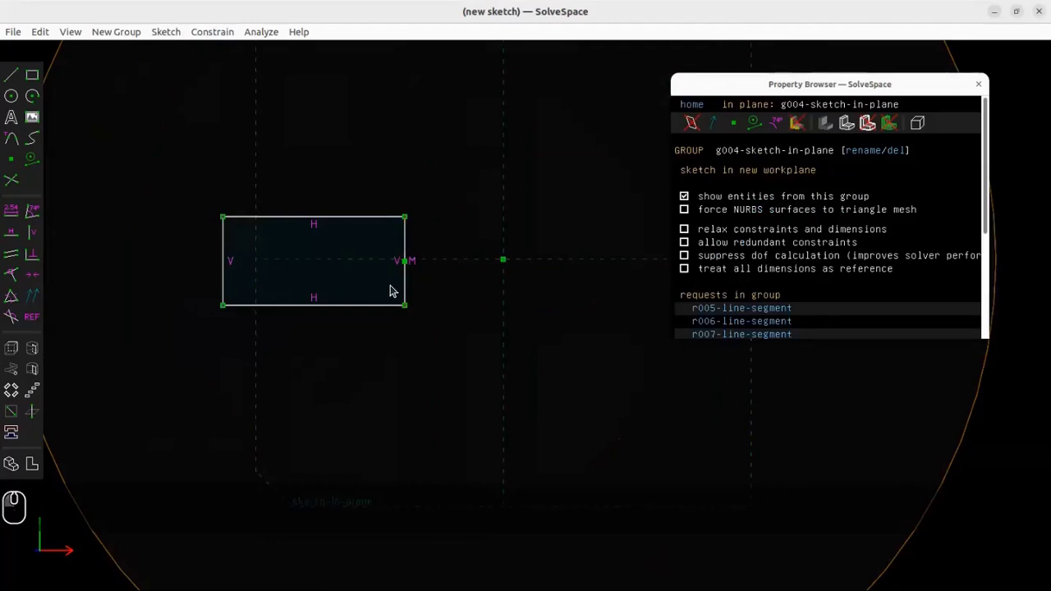
- Constrain the midpoint datum horizontally level with the disc's centre point and shrink the rectangle by moving its upper right corner inward
click(408, 276)
click(508, 262)
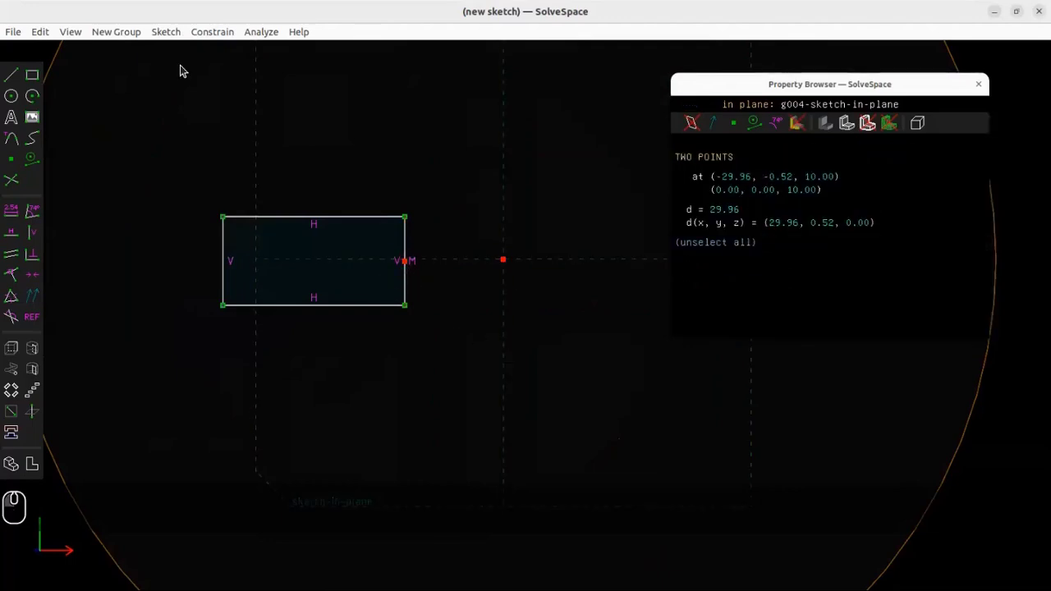
click(213, 32)
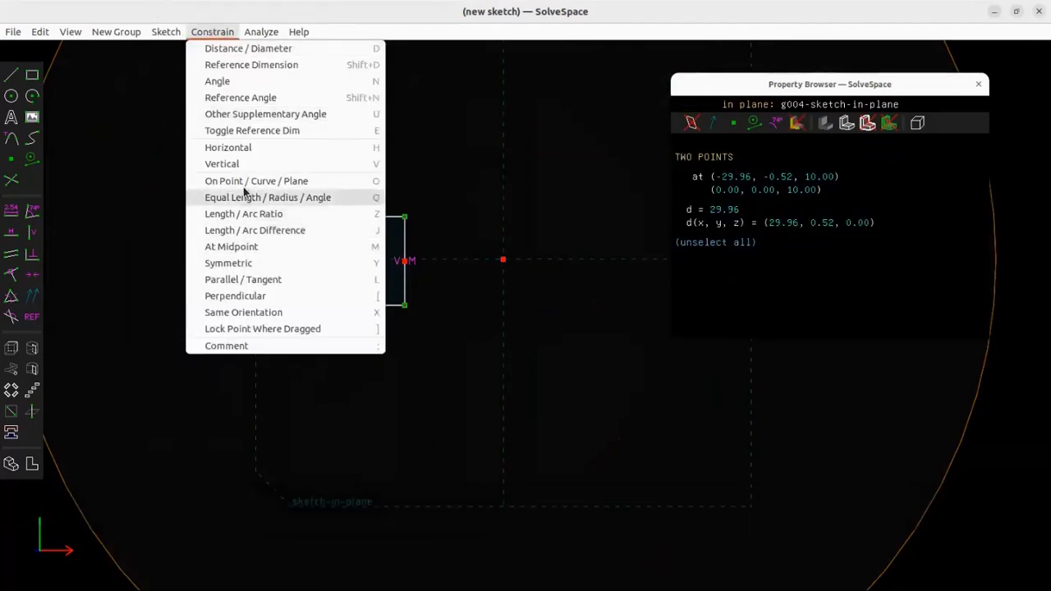
click(244, 156)
mouse_move(405, 215)
mouse_down()
mouse_move(403, 229)
mouse_move(367, 228)
mouse_move(413, 230)
mouse_move(369, 211)
mouse_move(416, 231)
mouse_move(389, 225)
mouse_up()
- Set the rectangle's width to 40 mm with a dimension on its lower side
click(327, 294)
text(d)
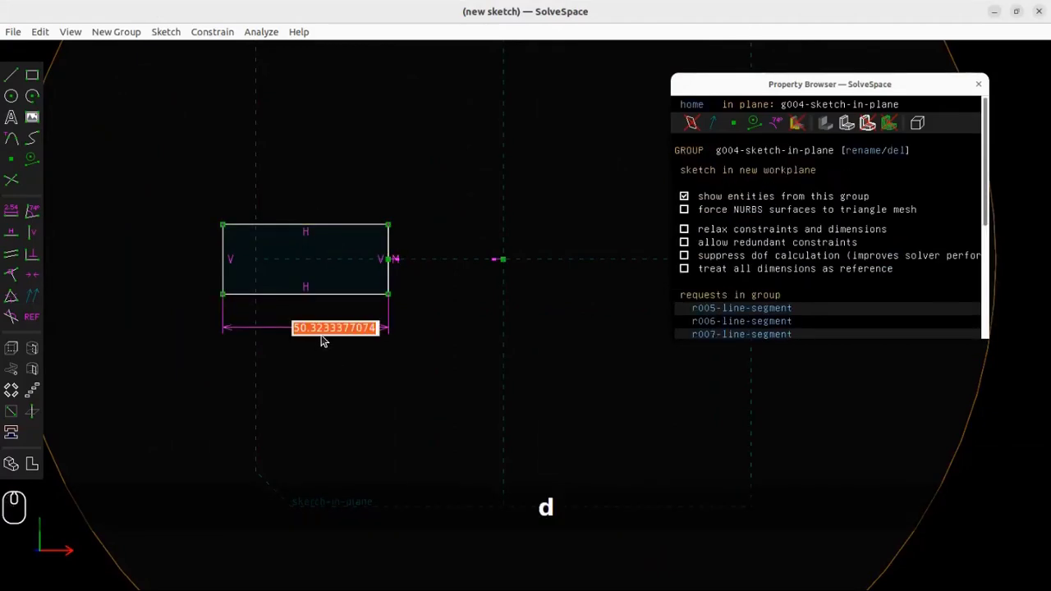
text(40)
key(Return)
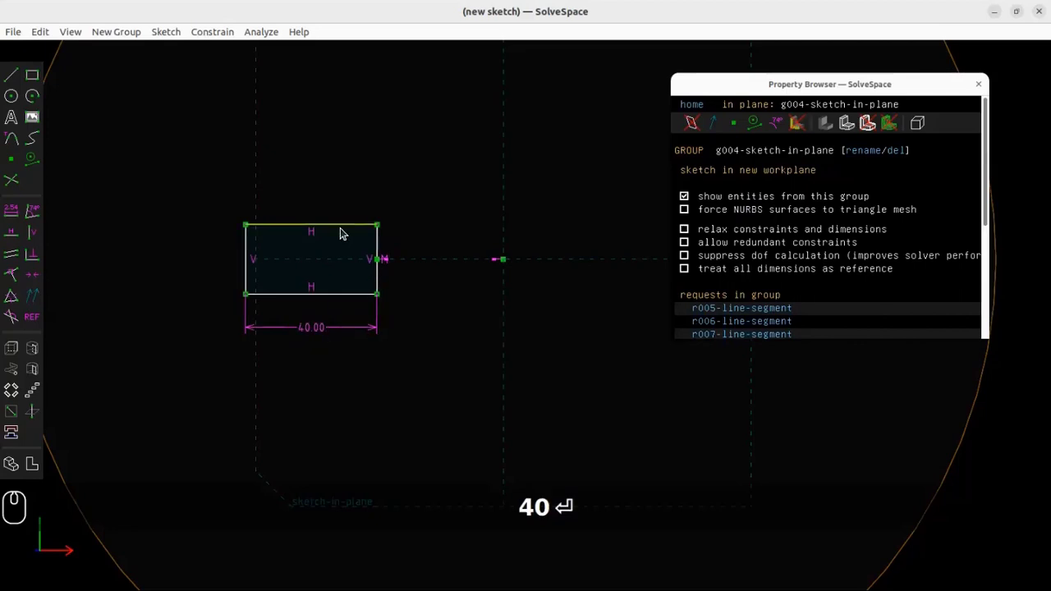
- Dimension the right-side midpoint 20 mm from the disc's centre and set the rectangle's height to 10 mm
click(376, 260)
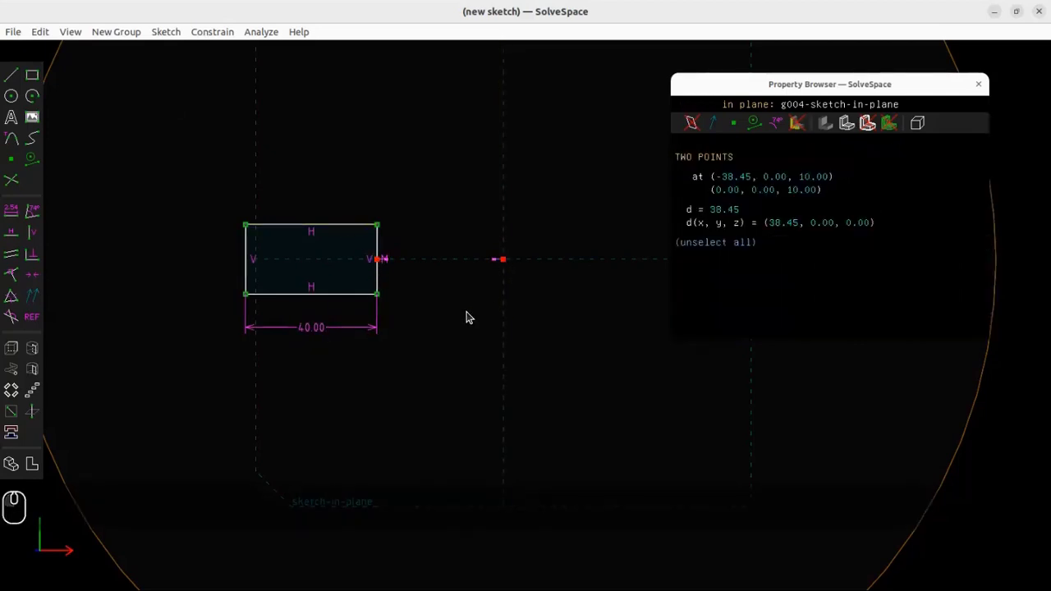
text(d20)
key(Return)
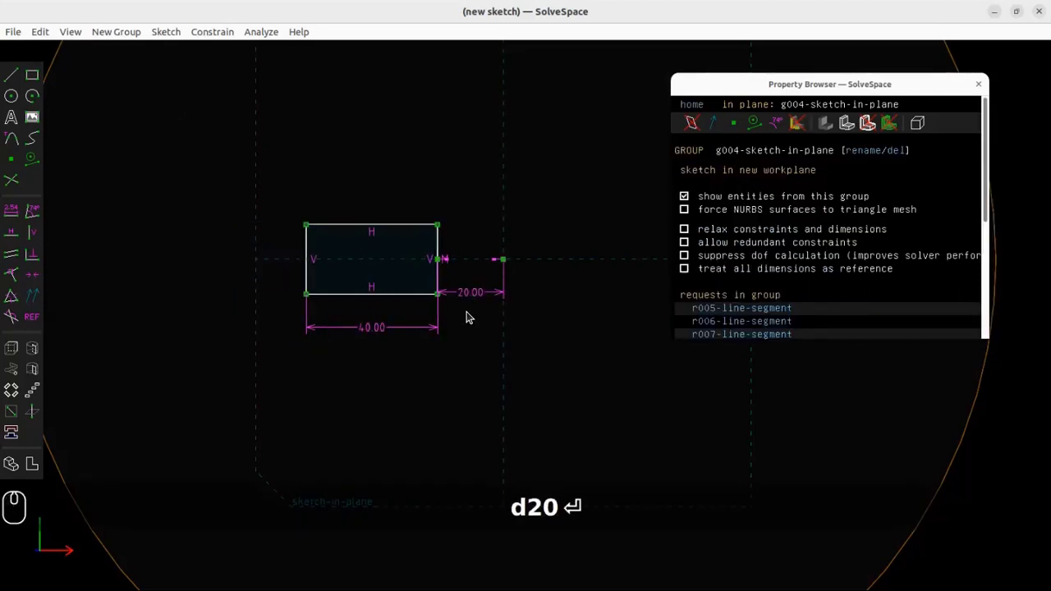
click(308, 248)
text(d10)
key(Return)
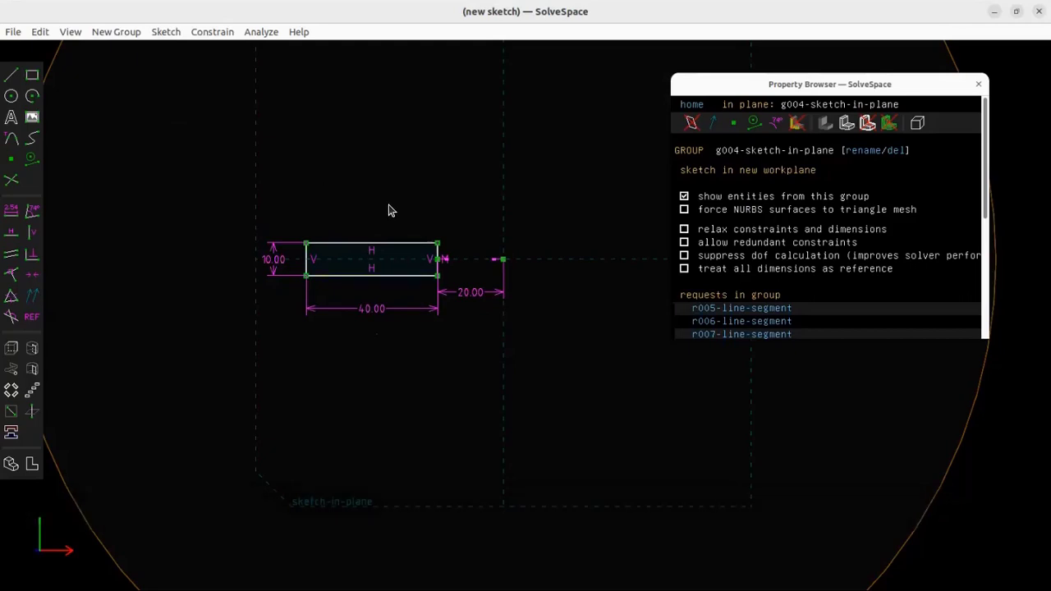
- Extrude the rectangle sketch one-sided as a difference so it cuts into the disc
click(691, 104)
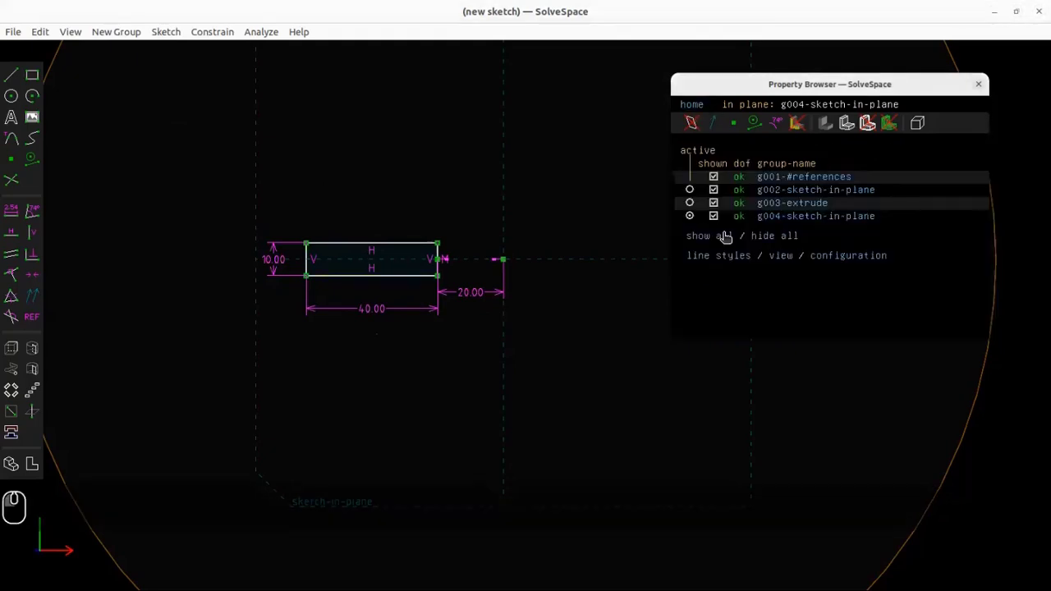
mouse_move(263, 325)
middle_down()
mouse_move(291, 305)
mouse_move(305, 247)
middle_up()
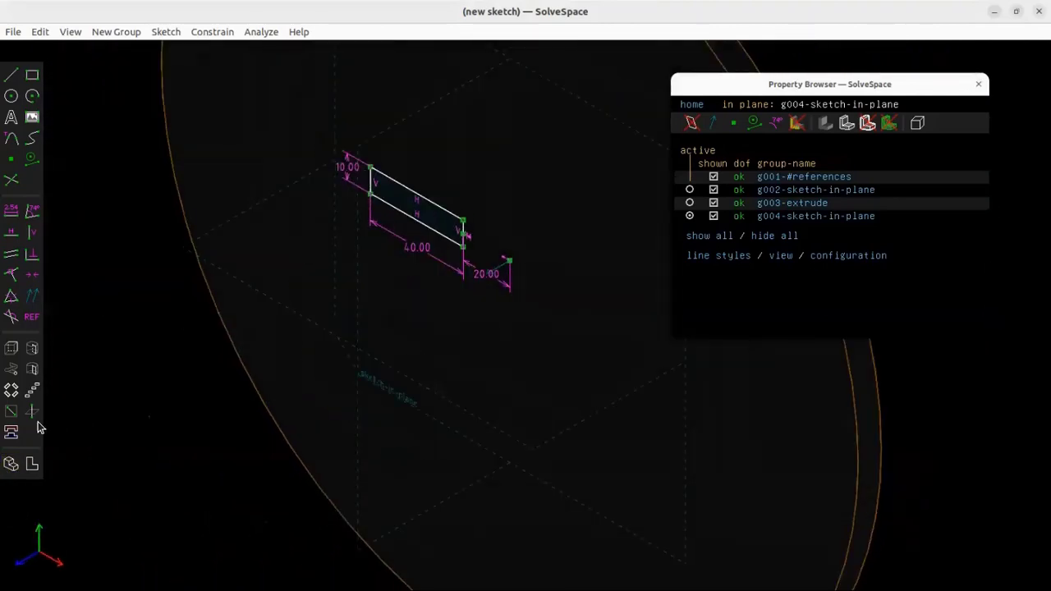
click(10, 348)
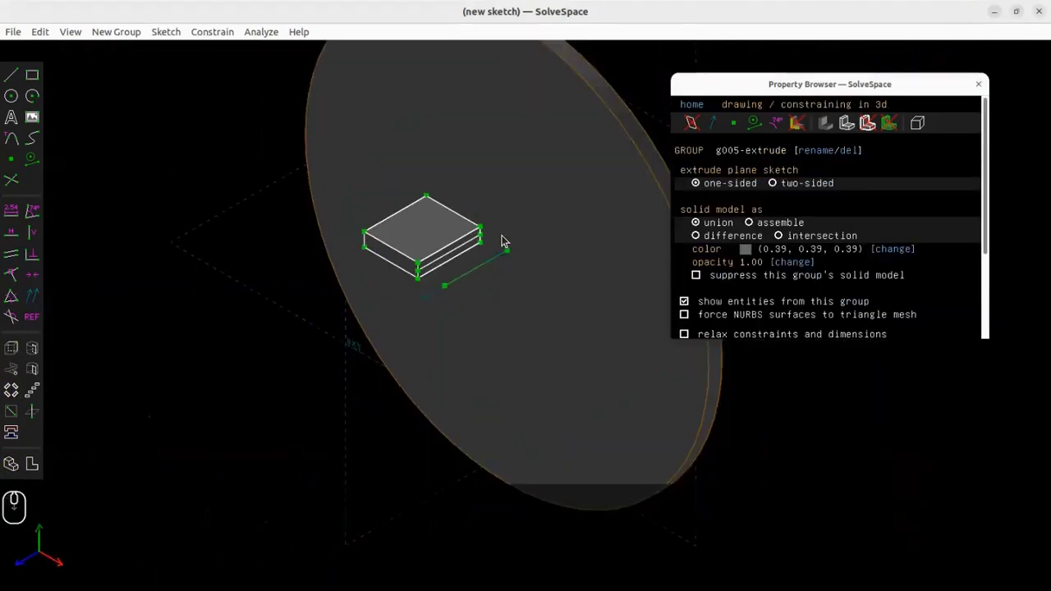
click(697, 236)
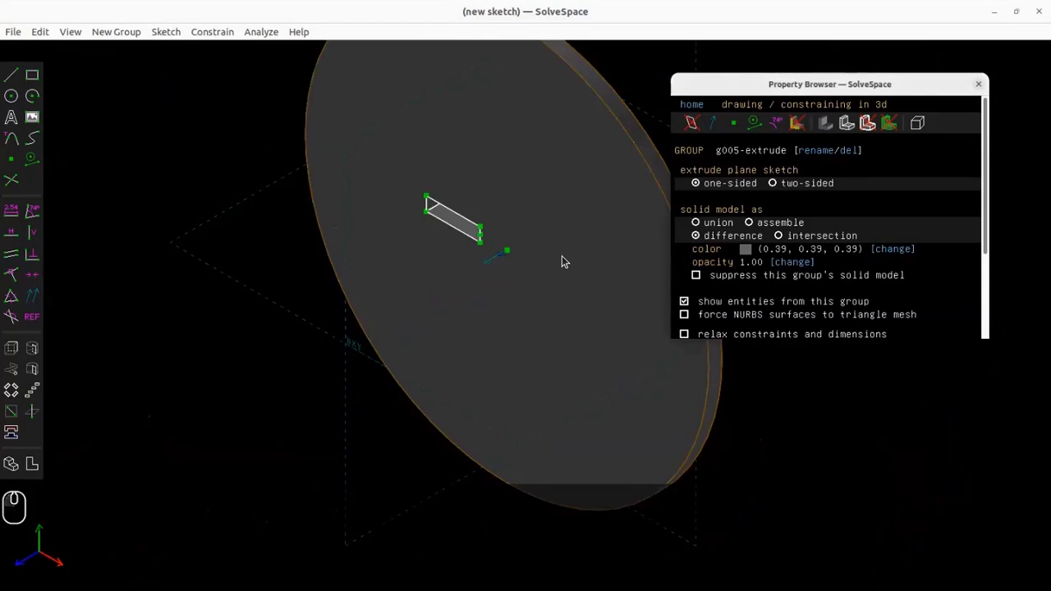
- Set the distance between the origin point and the slot cut's far centre point to 10 mm
middle_drag(570, 214, 485, 217)
scroll(528, 203, up, 3)
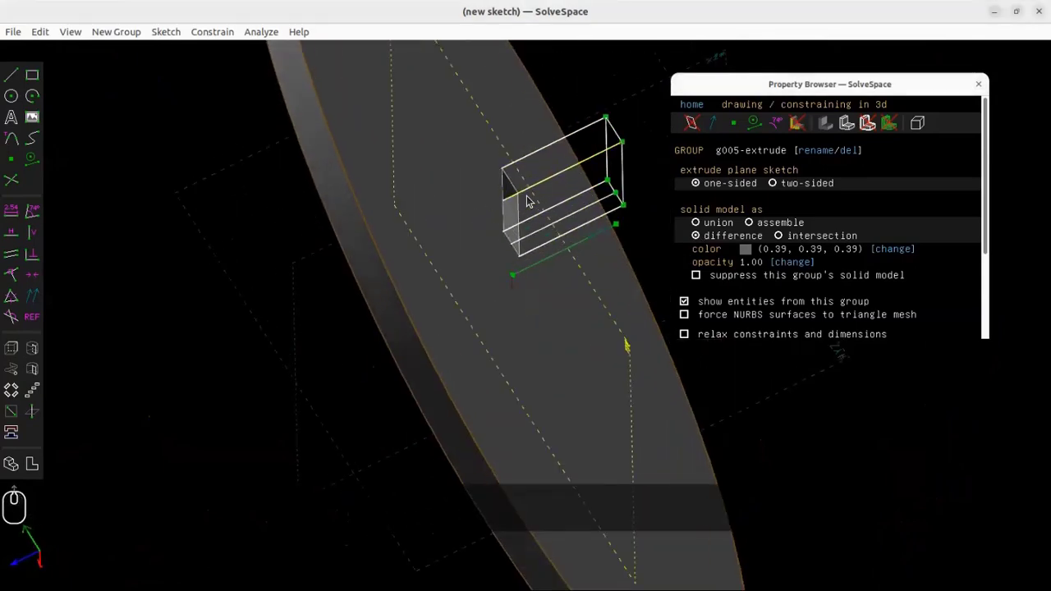
scroll(537, 227, up, 5)
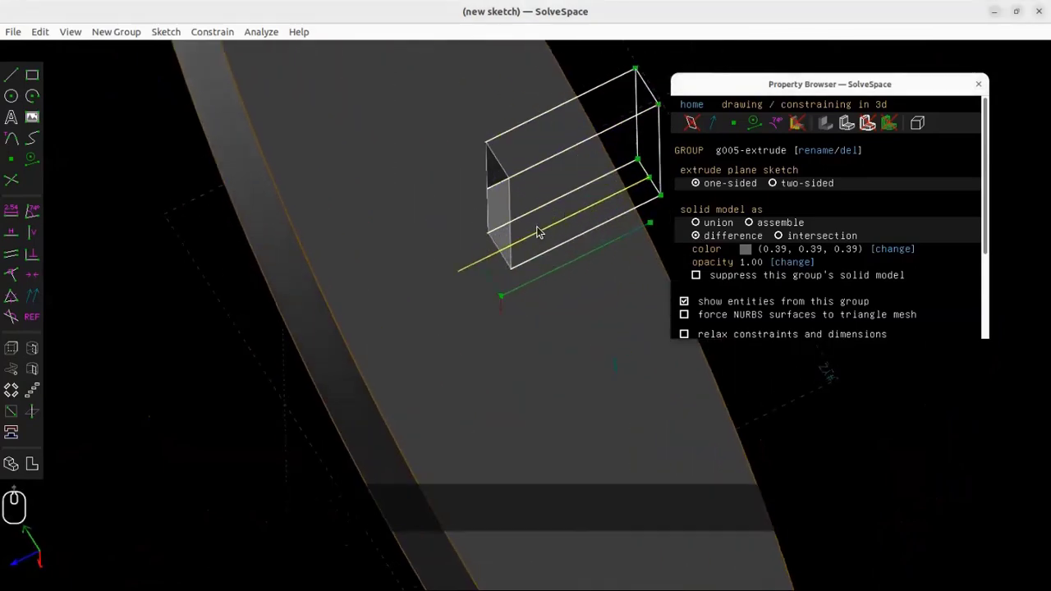
mouse_move(543, 253)
shift+right_down()
mouse_move(476, 235)
mouse_move(581, 299)
mouse_move(544, 236)
mouse_move(522, 229)
mouse_move(546, 236)
shift+right_up()
scroll(547, 236, down, 6)
shift+right_drag(554, 190, 574, 241)
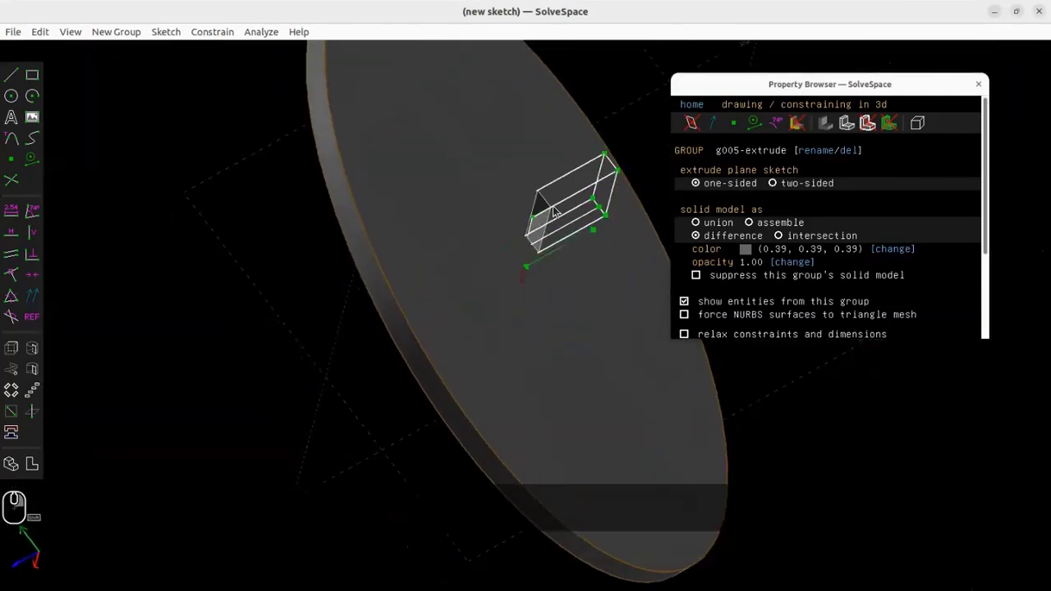
click(526, 268)
click(593, 230)
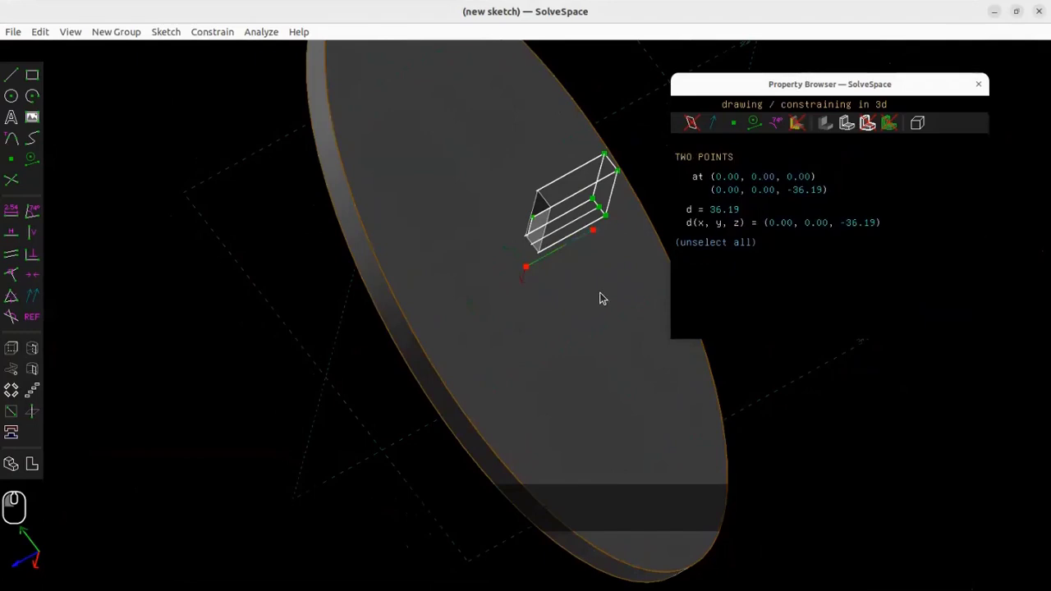
text(d10)
key(Return)
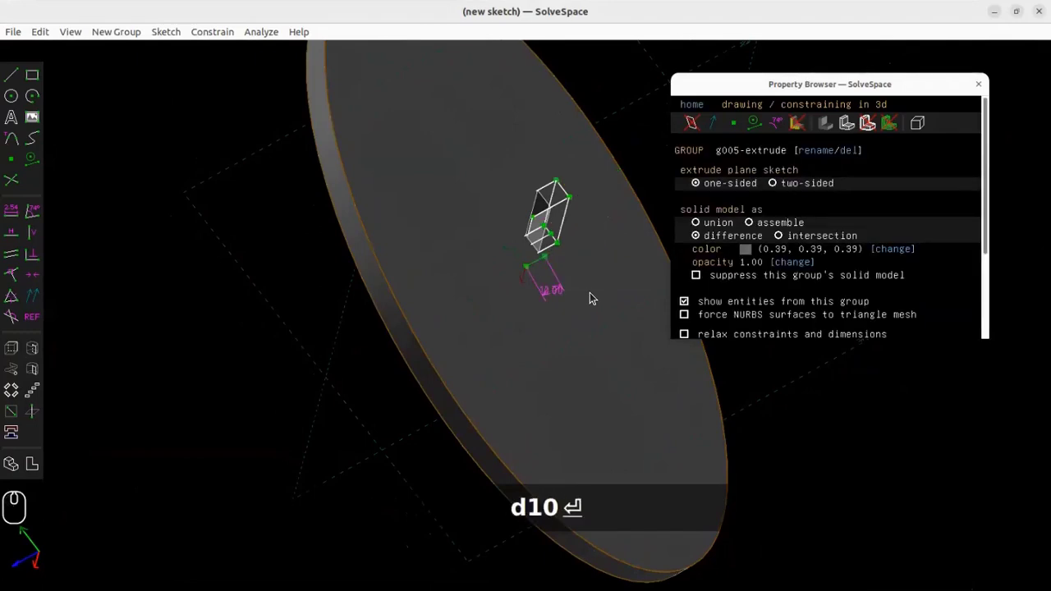
- Create a rotate group of the slot cut around the disc's centre point and axis line, repeated 4 times
shift+right_drag(551, 217, 445, 265)
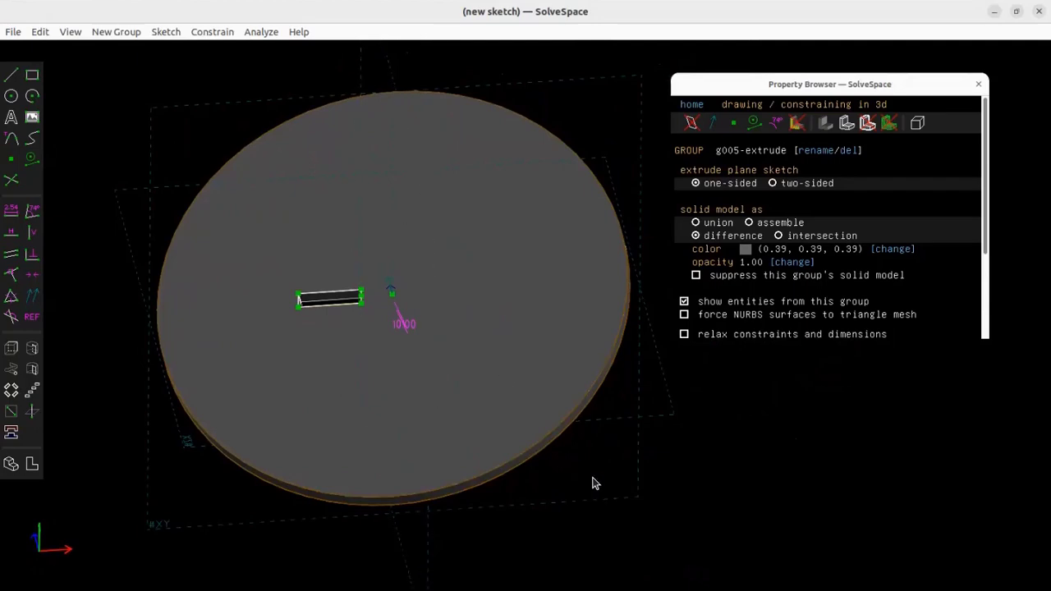
scroll(394, 312, up, 5)
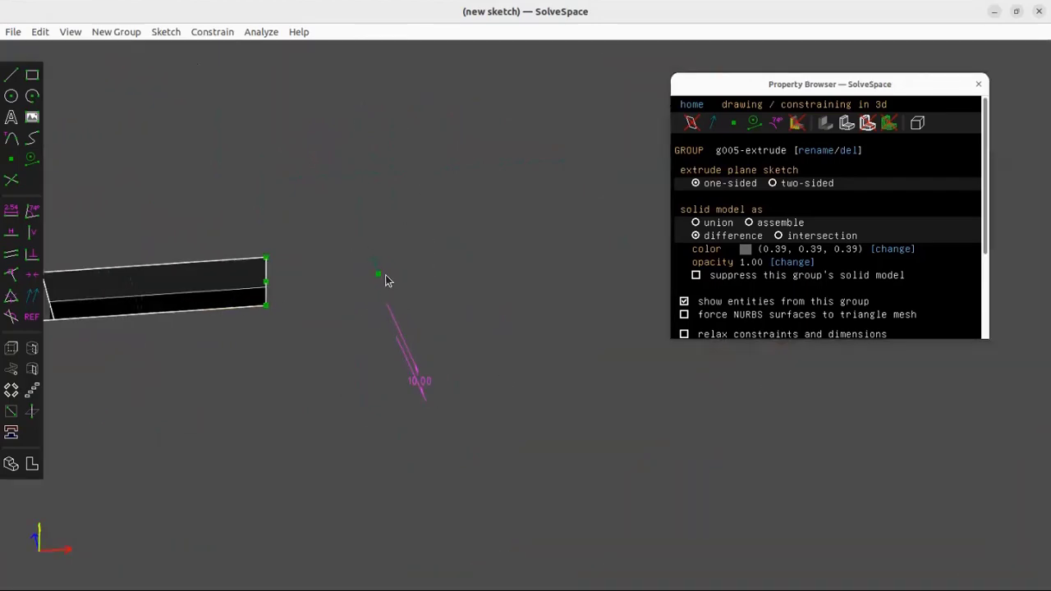
click(378, 275)
click(380, 301)
scroll(371, 289, down, 5)
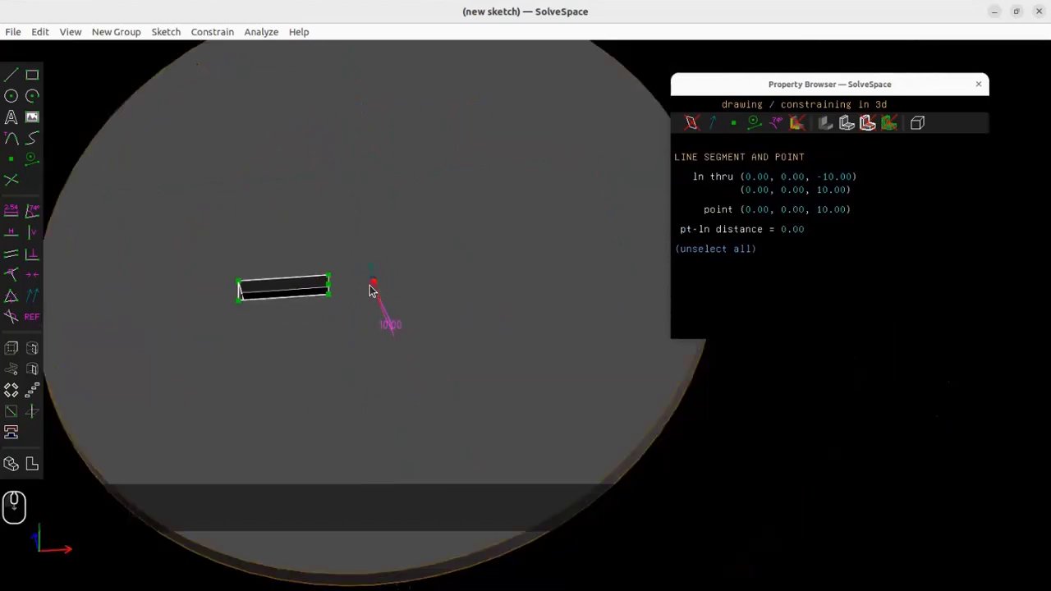
click(11, 393)
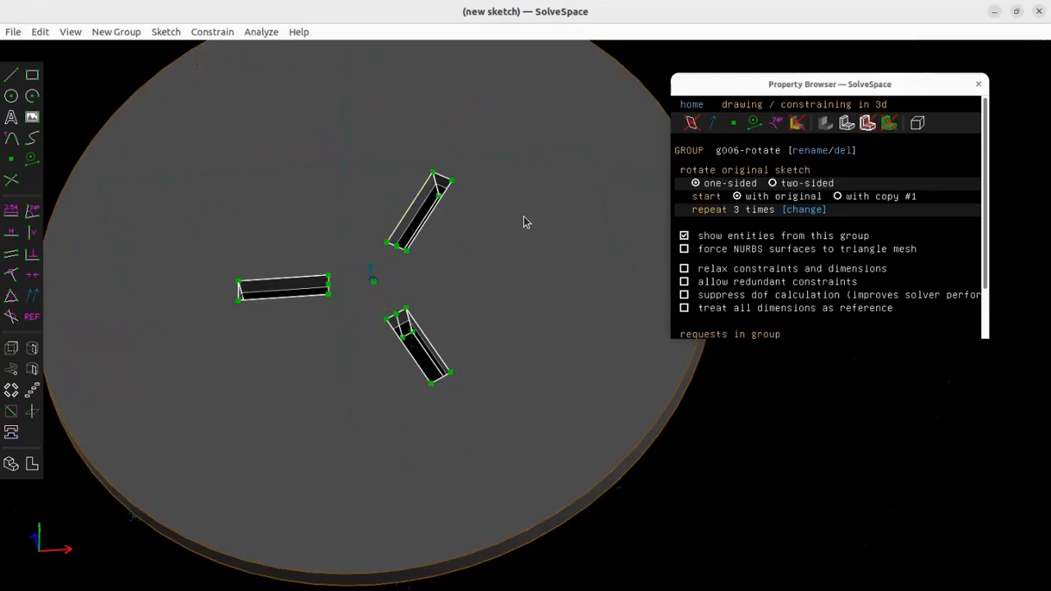
click(813, 211)
text(4)
key(Return)
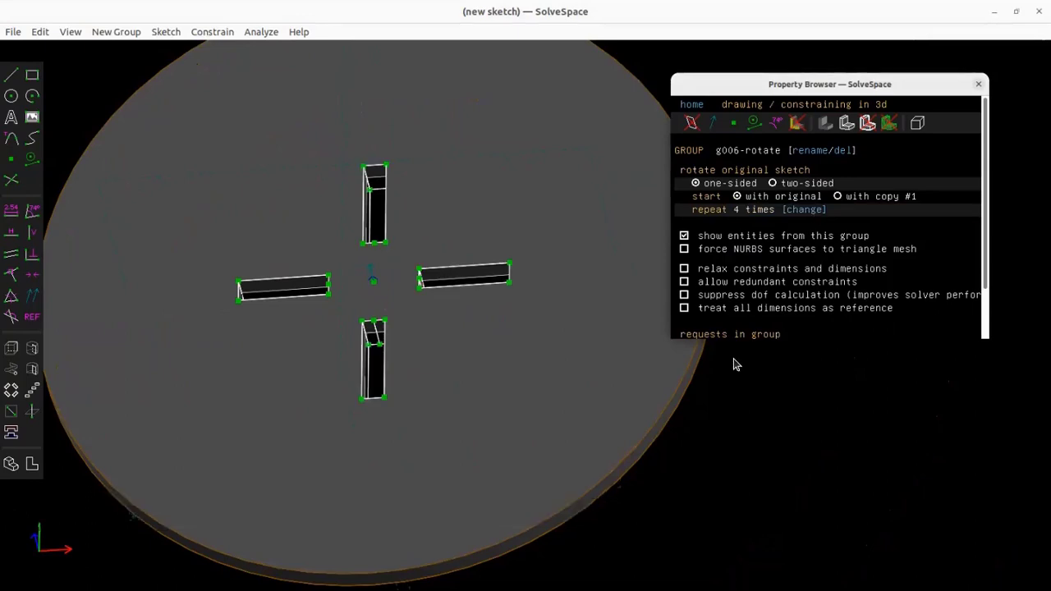
- Save the slotted disc as surface.slvs in the SolveDemo folder on the Desktop
click(692, 104)
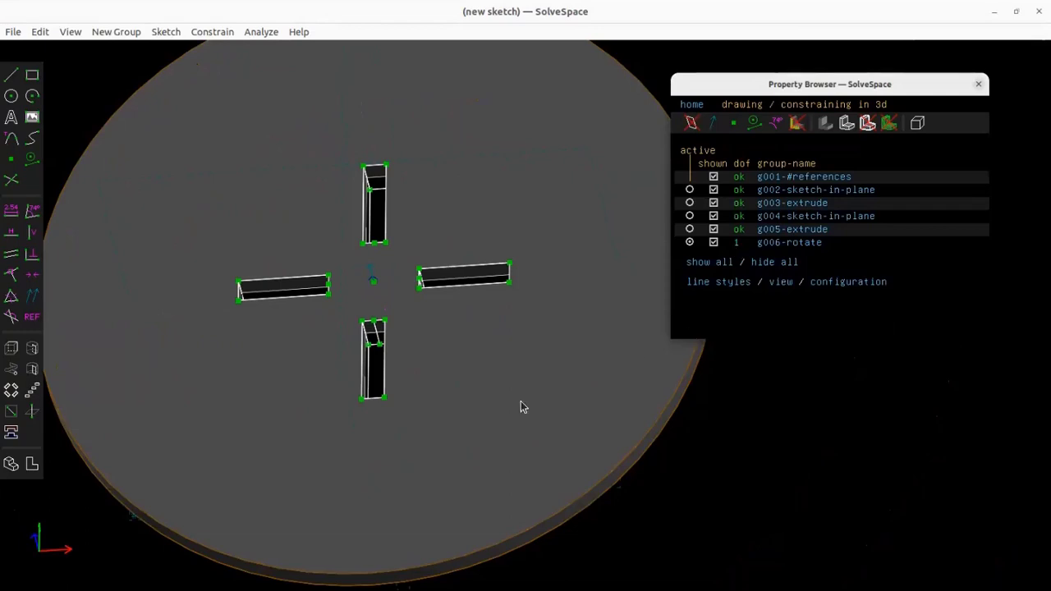
scroll(386, 301, down, 4)
middle_drag(465, 372, 403, 407)
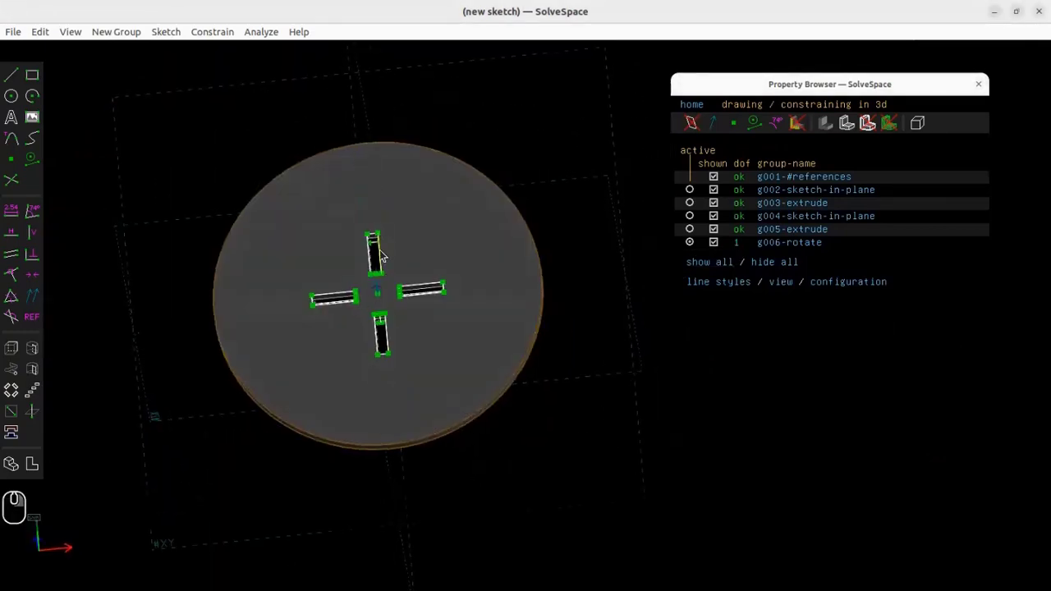
scroll(379, 251, up, 3)
click(14, 31)
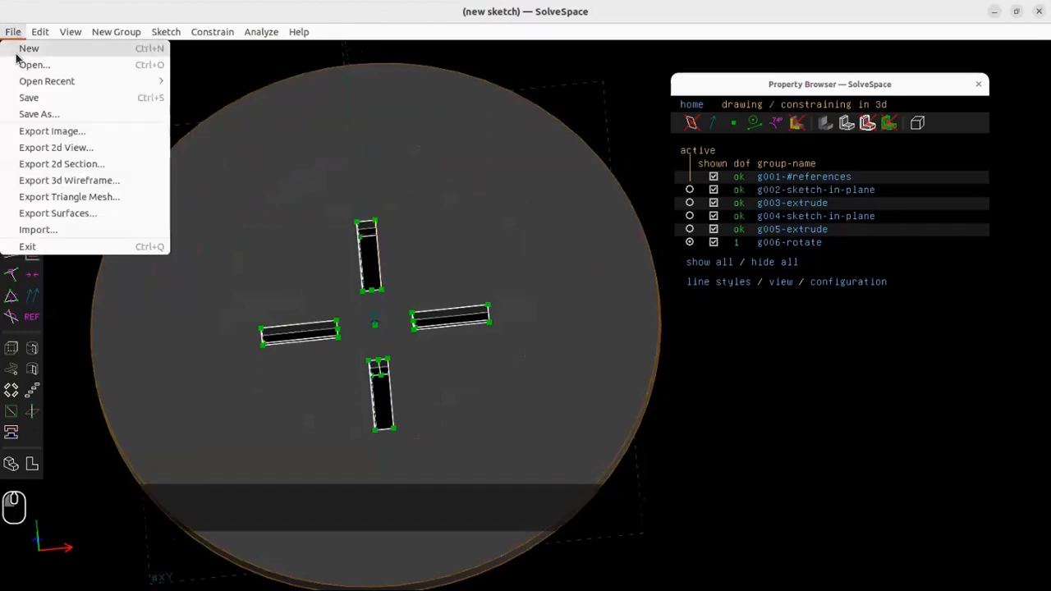
click(38, 113)
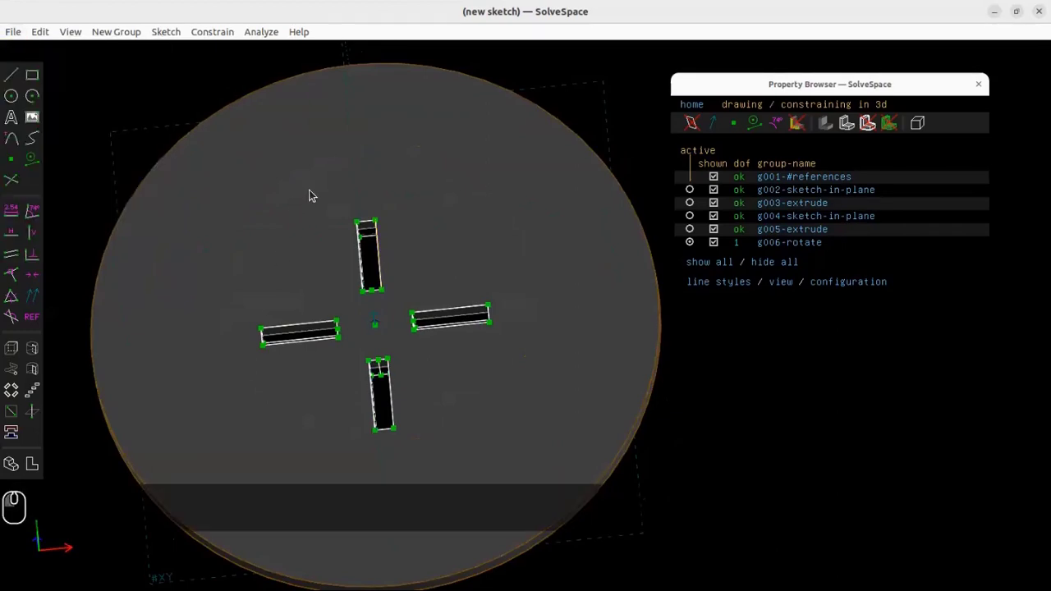
click(302, 244)
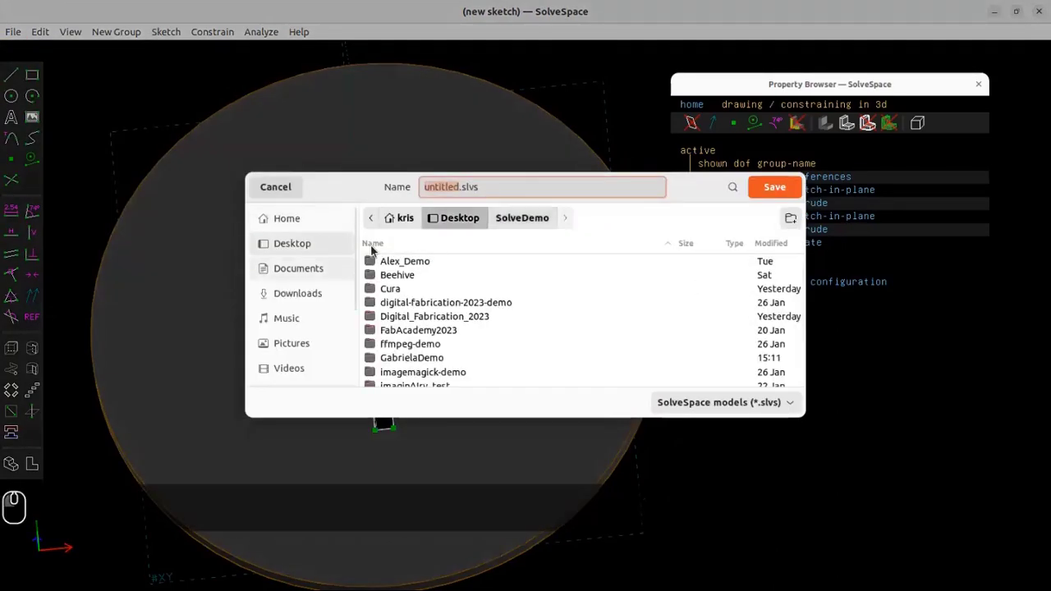
scroll(419, 348, down, 3)
double_click(405, 351)
click(458, 186)
text(surface)
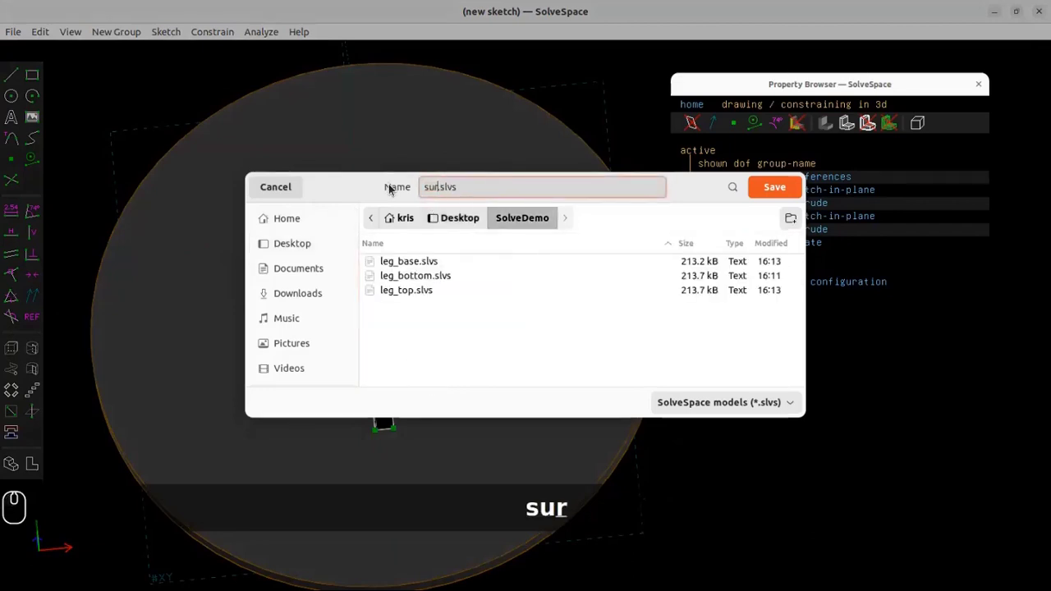
click(772, 188)
- Start a new sketch and save it as assembly.slvs in the SolveDemo folder
middle_drag(441, 408, 600, 474)
scroll(502, 397, down, 4)
middle_drag(518, 394, 449, 359)
click(13, 31)
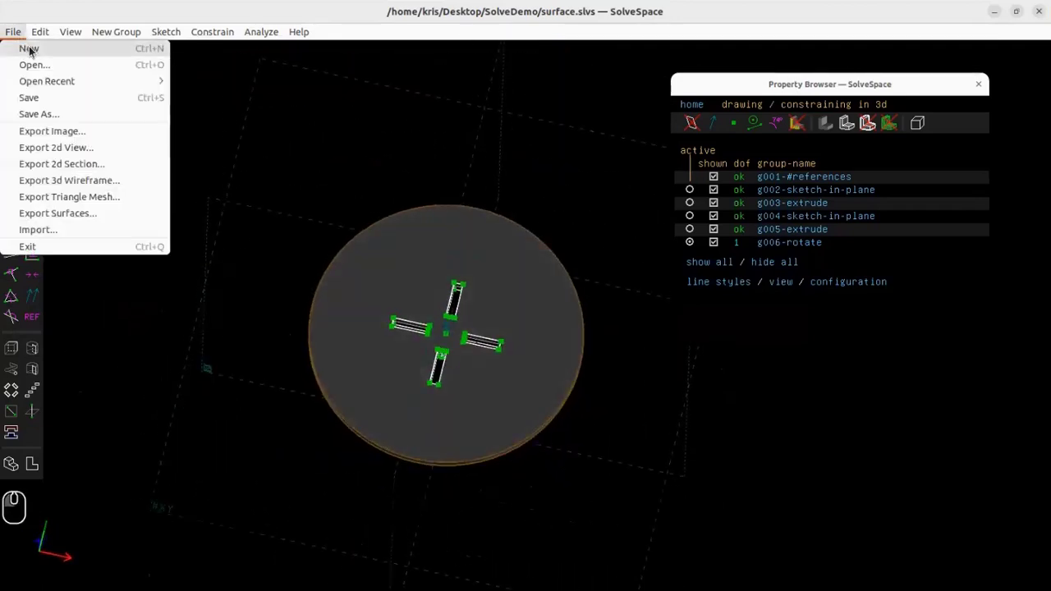
click(30, 48)
click(11, 31)
click(43, 115)
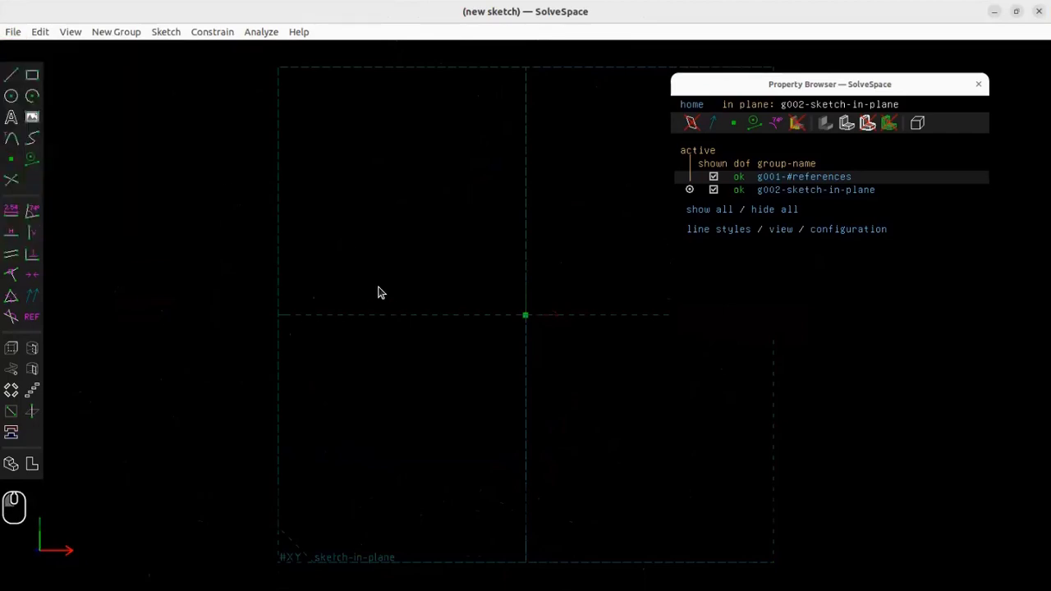
text(assem)
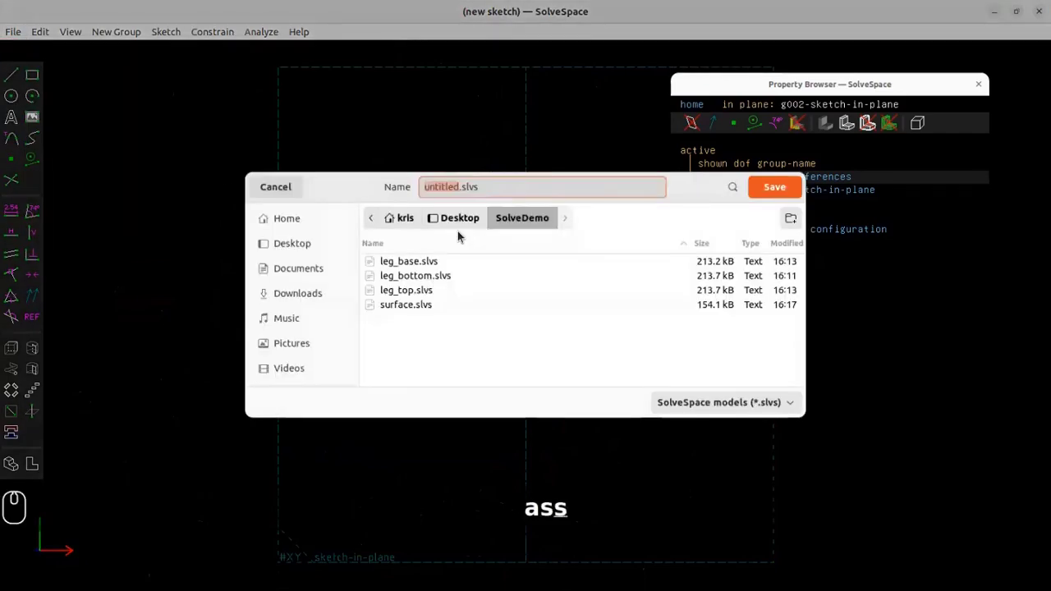
click(449, 187)
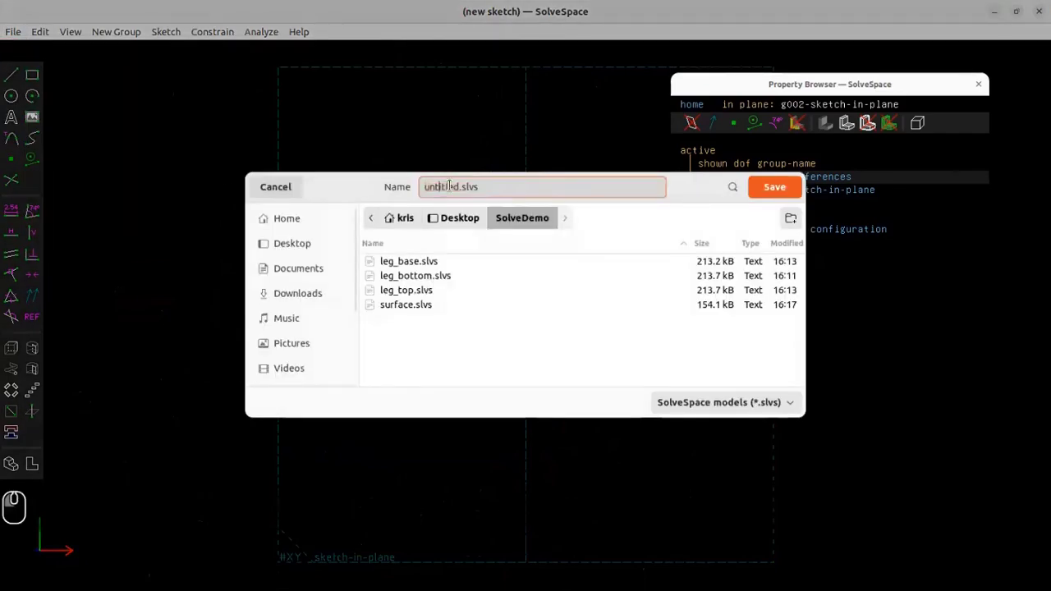
text(assemb)
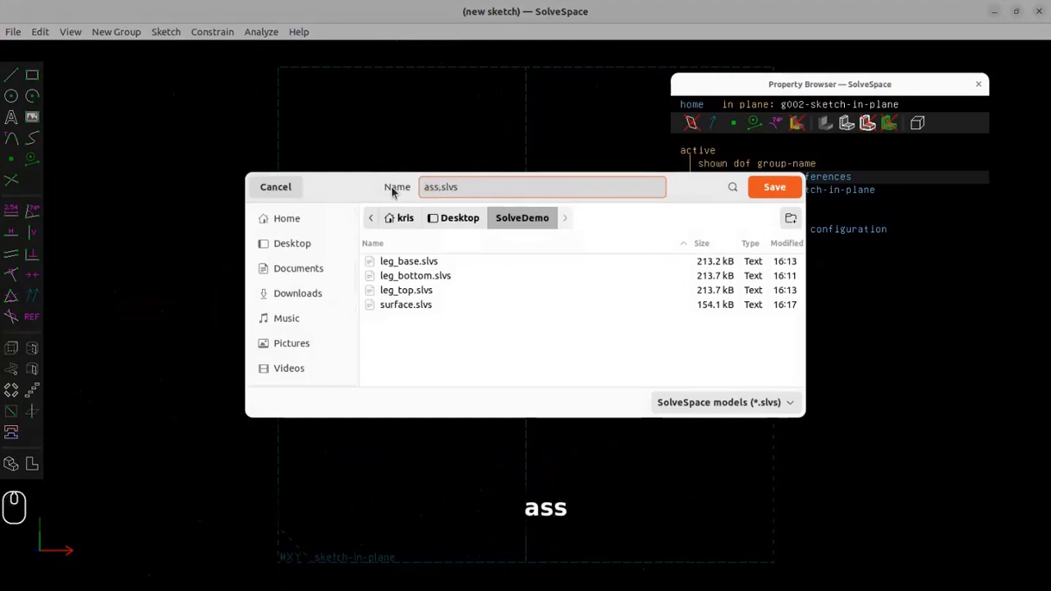
text(ly)
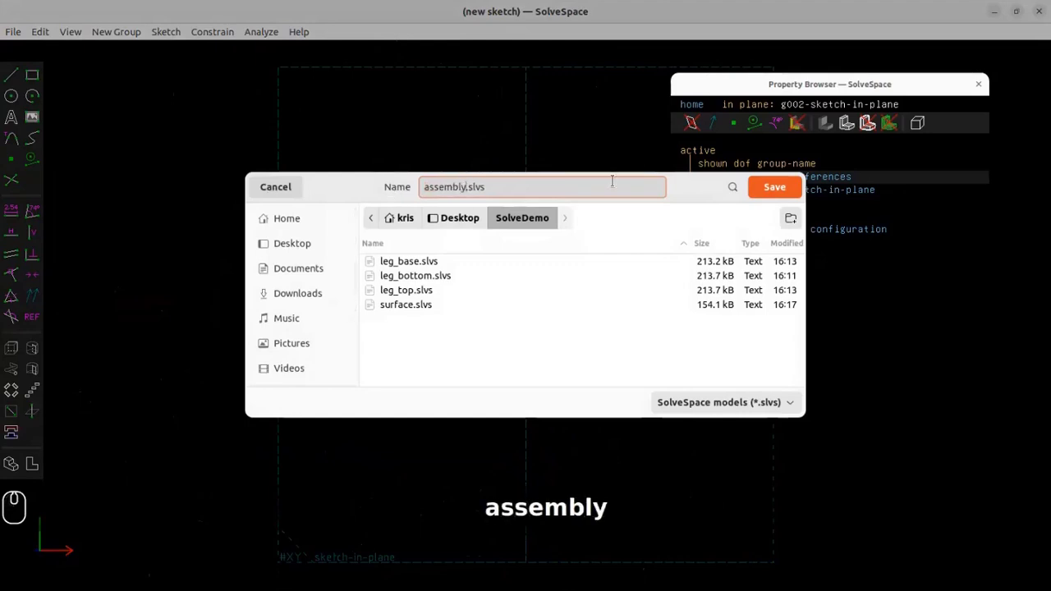
click(775, 187)
- Link leg_bottom.slvs from the SolveDemo folder on the Desktop into the assembly
middle_drag(430, 399, 389, 287)
shift+right_drag(388, 286, 387, 285)
shift+right_drag(374, 394, 335, 408)
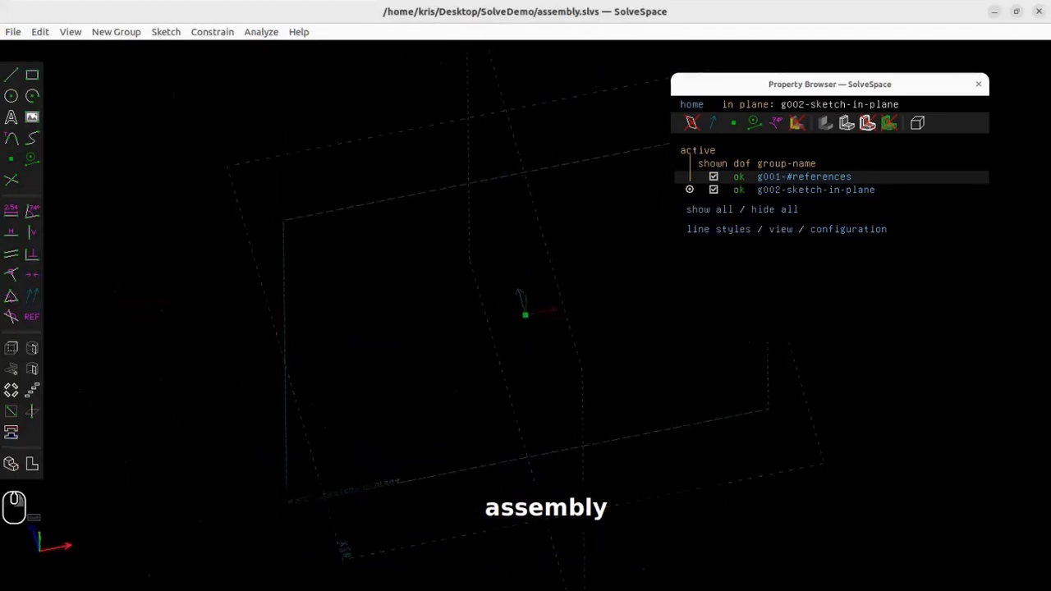
click(11, 434)
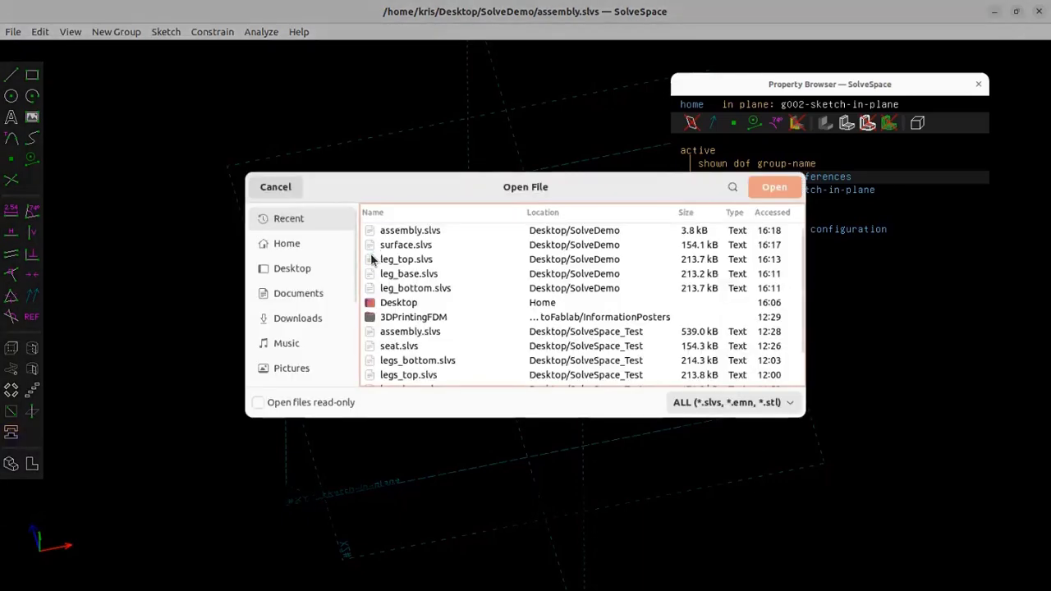
click(313, 273)
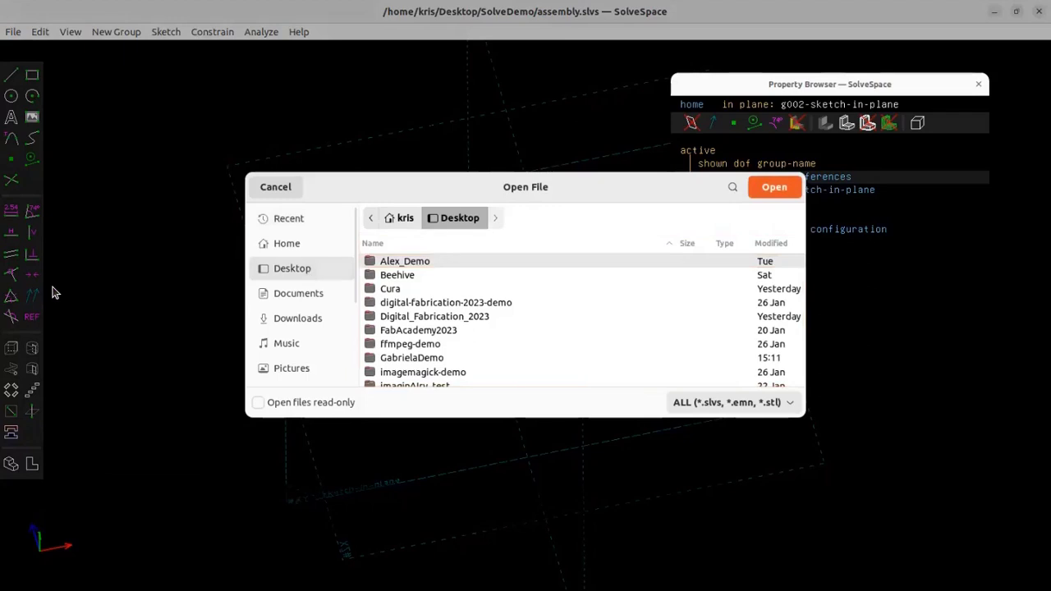
scroll(459, 296, down, 3)
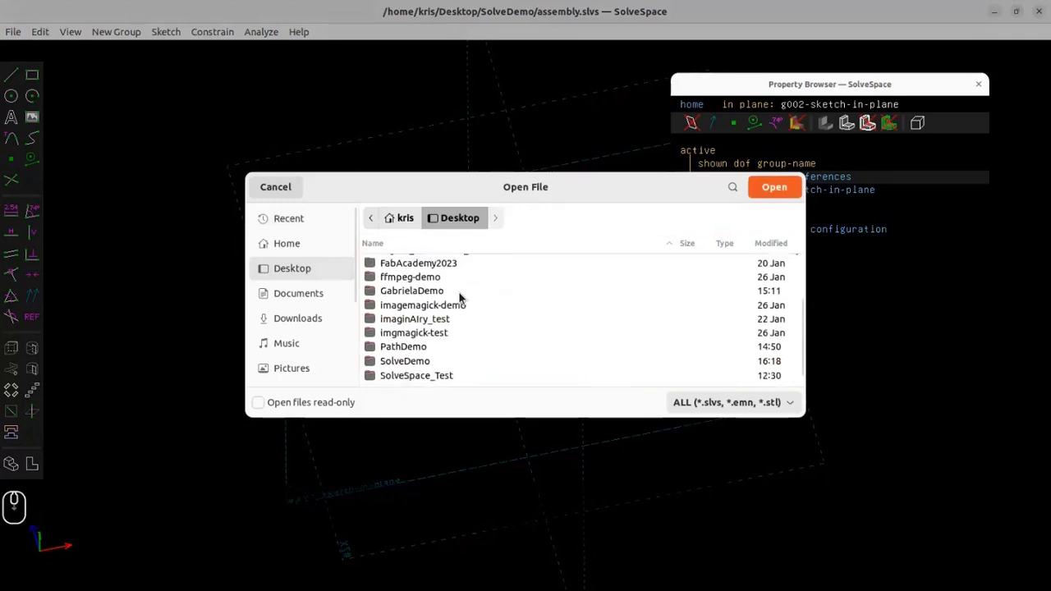
double_click(444, 351)
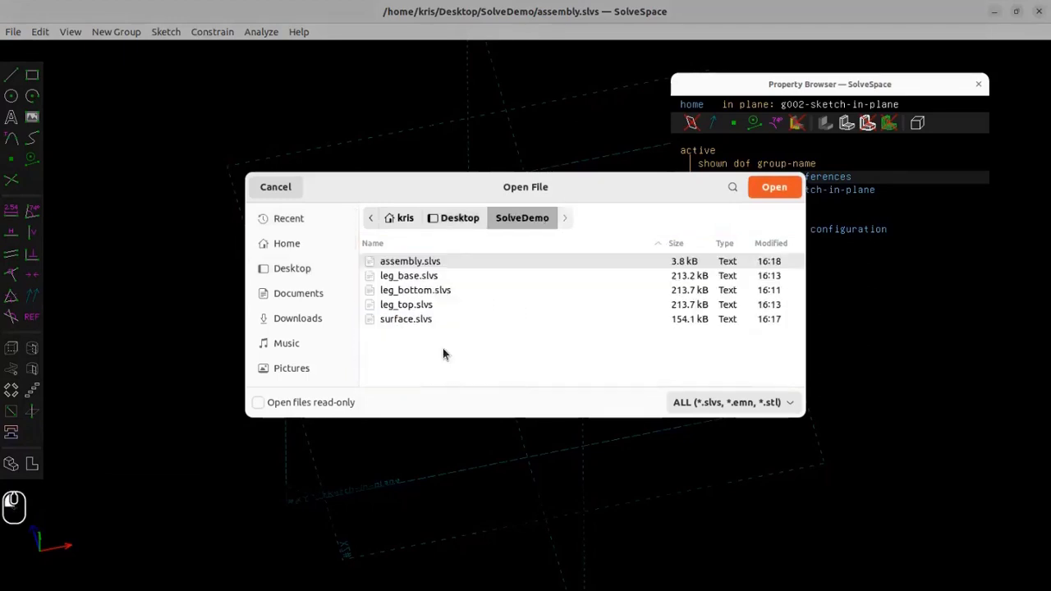
click(400, 308)
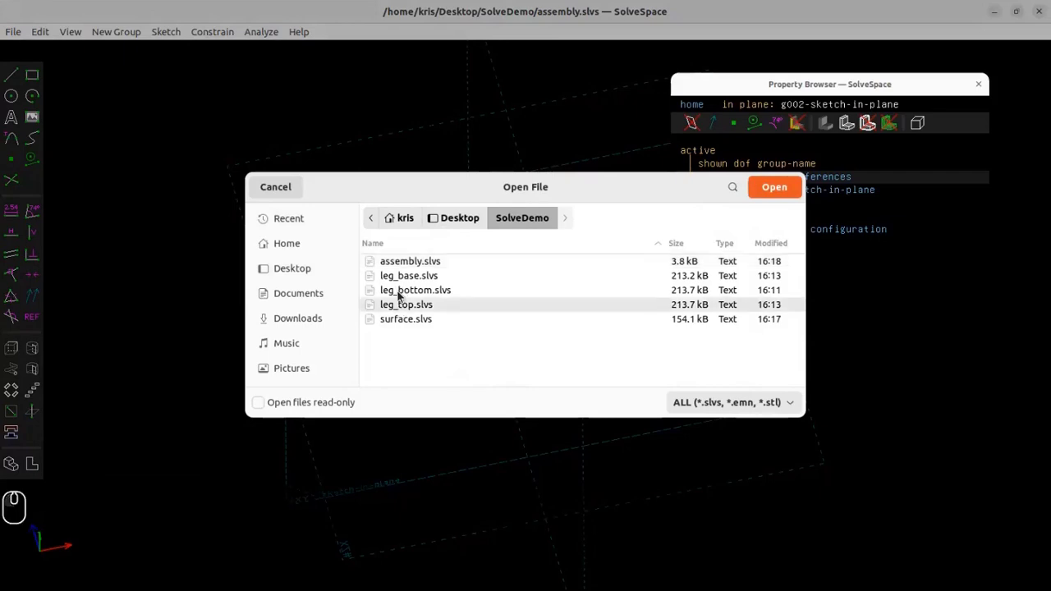
click(401, 293)
click(773, 193)
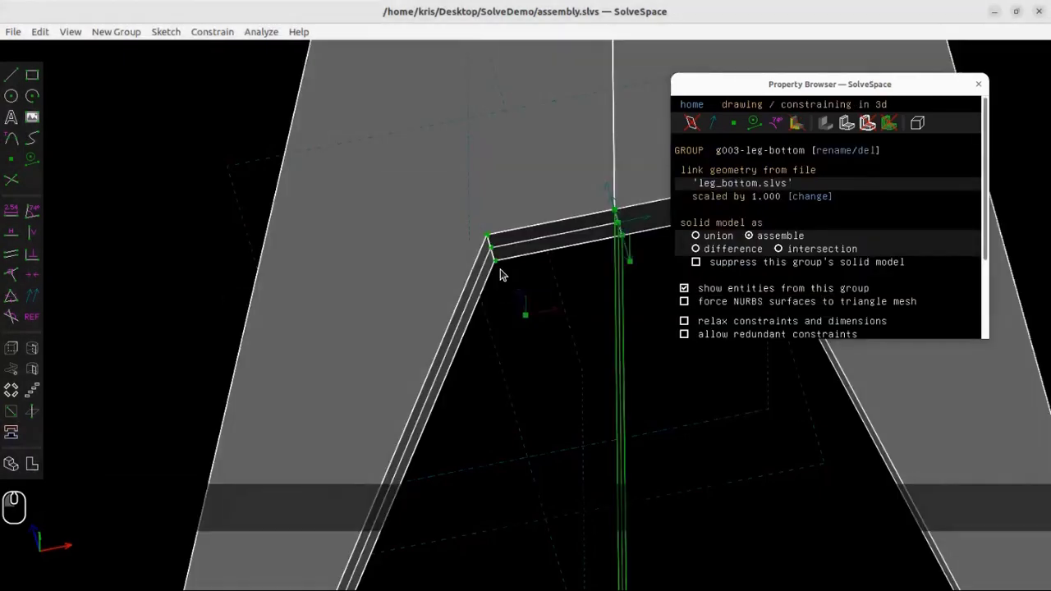
- Undo the recent moves of the linked bottom leg
scroll(528, 283, down, 5)
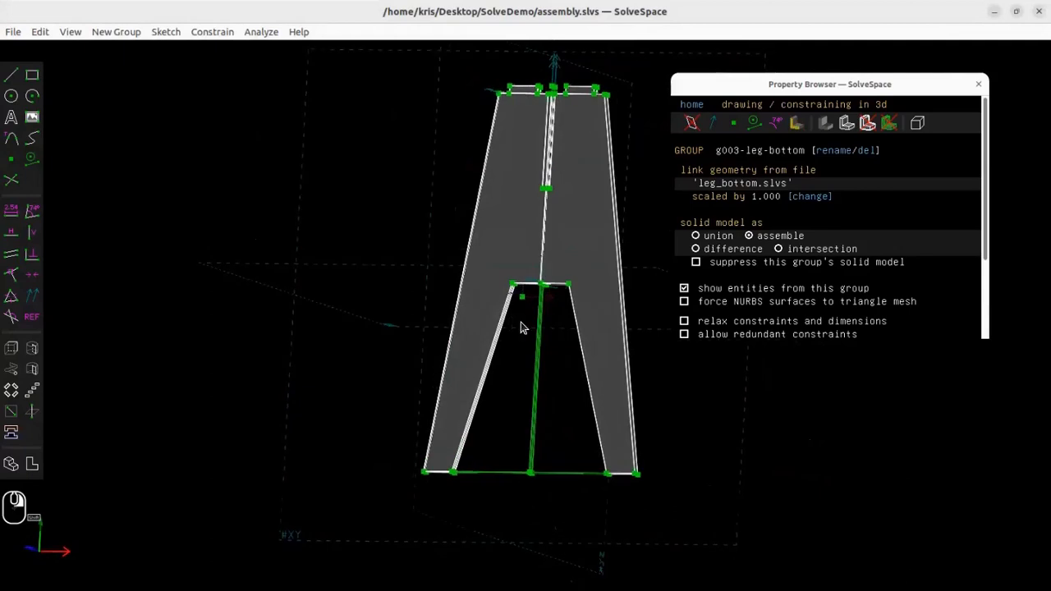
key(ctrl+z)
key(ctrl+z)
key(ctrl+z)
key(ctrl+z)
key(ctrl+z)
key(ctrl+z)
key(ctrl+z)
- Constrain the middle point of the bottom leg's inner arch edge to lie on the origin point
scroll(519, 331, up, 2)
shift+right_drag(416, 370, 446, 493)
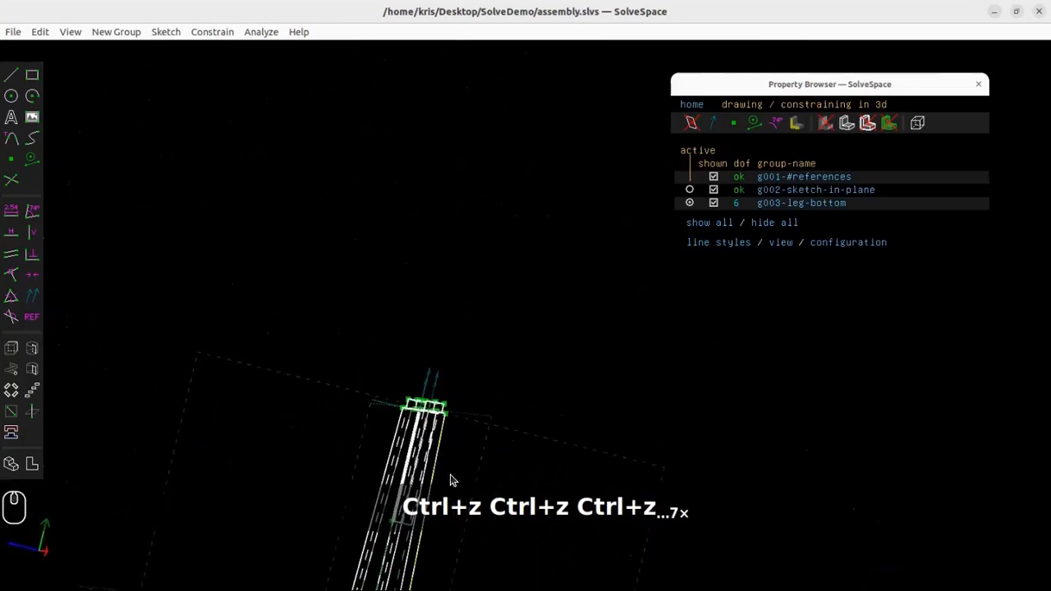
shift+right_drag(514, 336, 495, 184)
shift+right_drag(367, 450, 429, 346)
click(425, 338)
click(435, 369)
click(427, 337)
scroll(435, 335, up, 7)
click(408, 377)
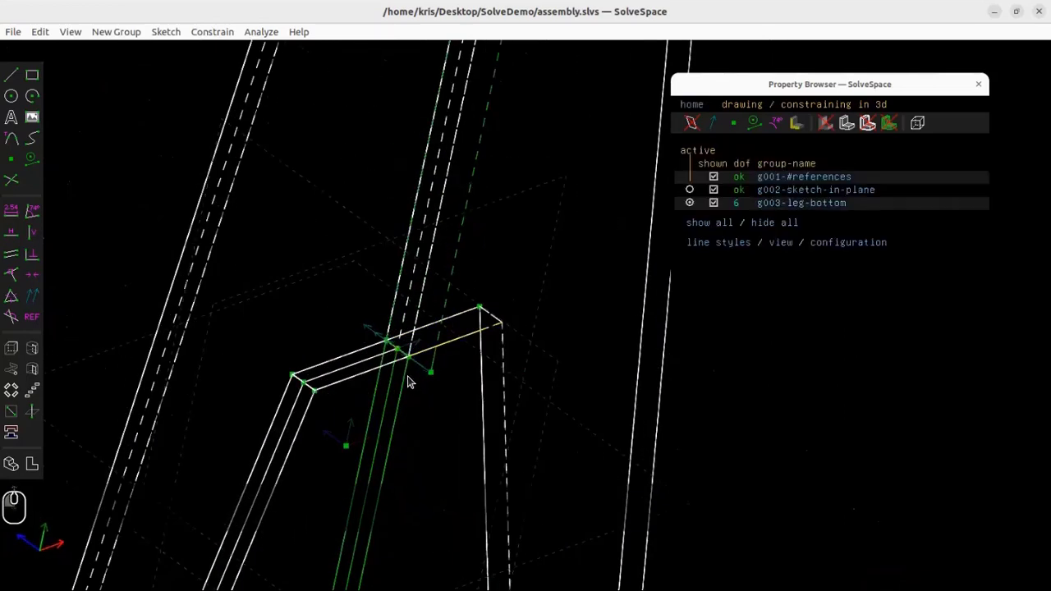
click(398, 351)
click(346, 446)
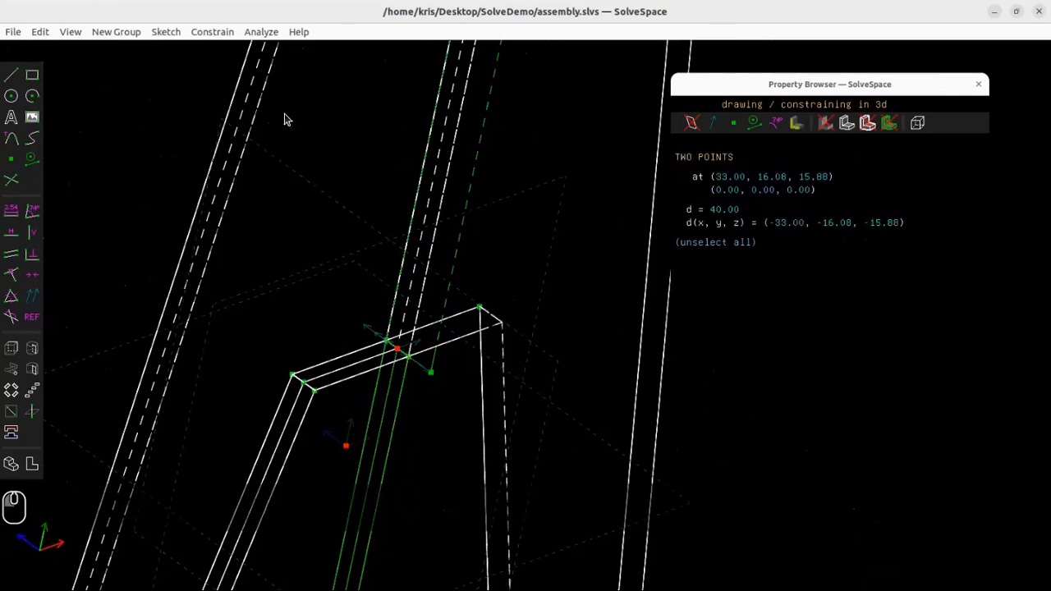
click(230, 32)
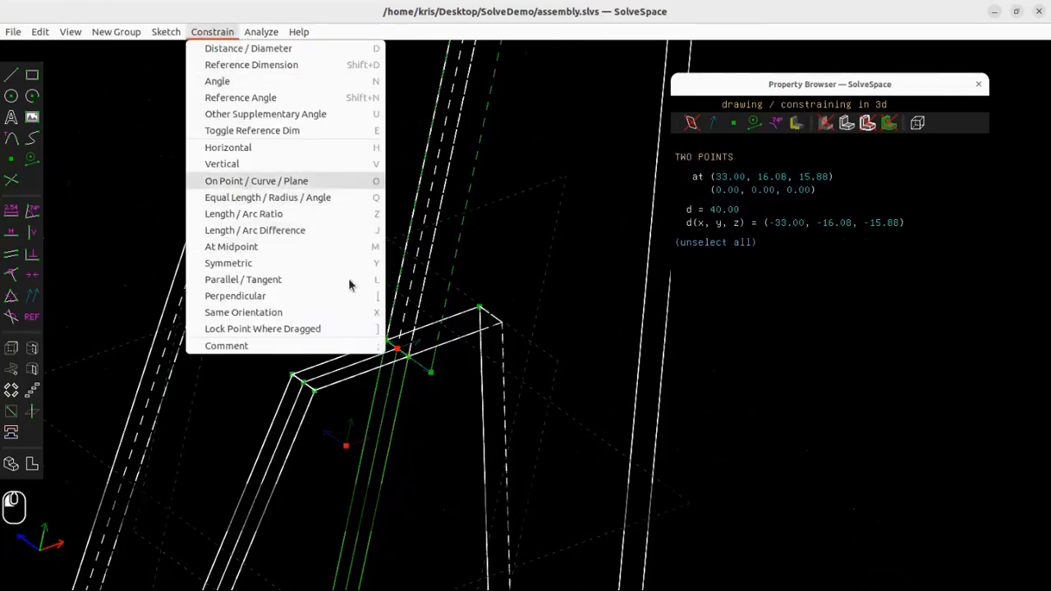
click(244, 178)
- Apply a Same Orientation constraint between the upward normal at the bottom leg's upper end and the reference Y-axis normal
scroll(376, 319, down, 5)
middle_drag(377, 321, 383, 437)
scroll(402, 172, up, 6)
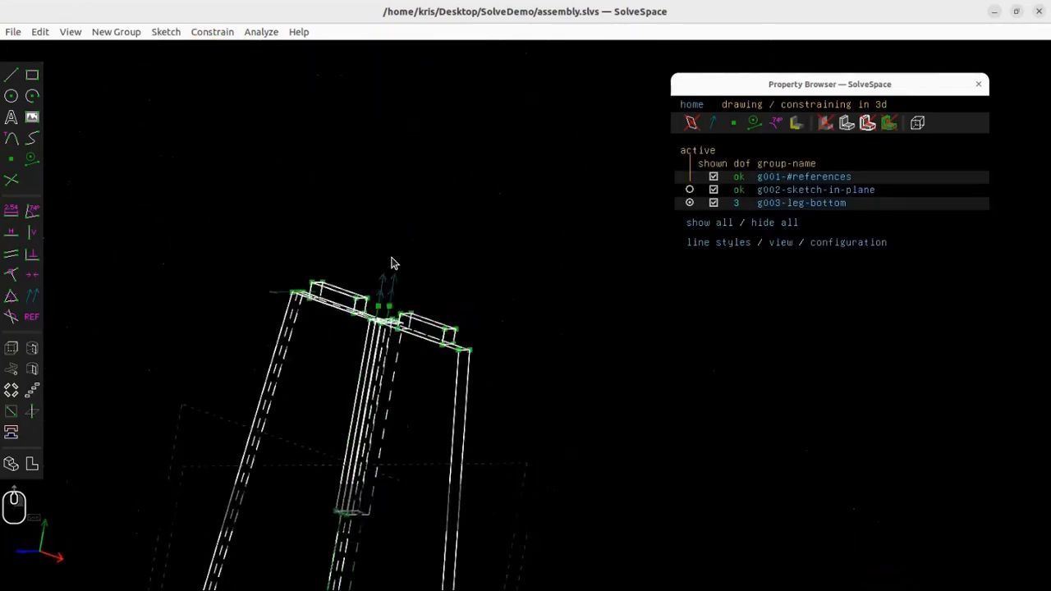
click(382, 285)
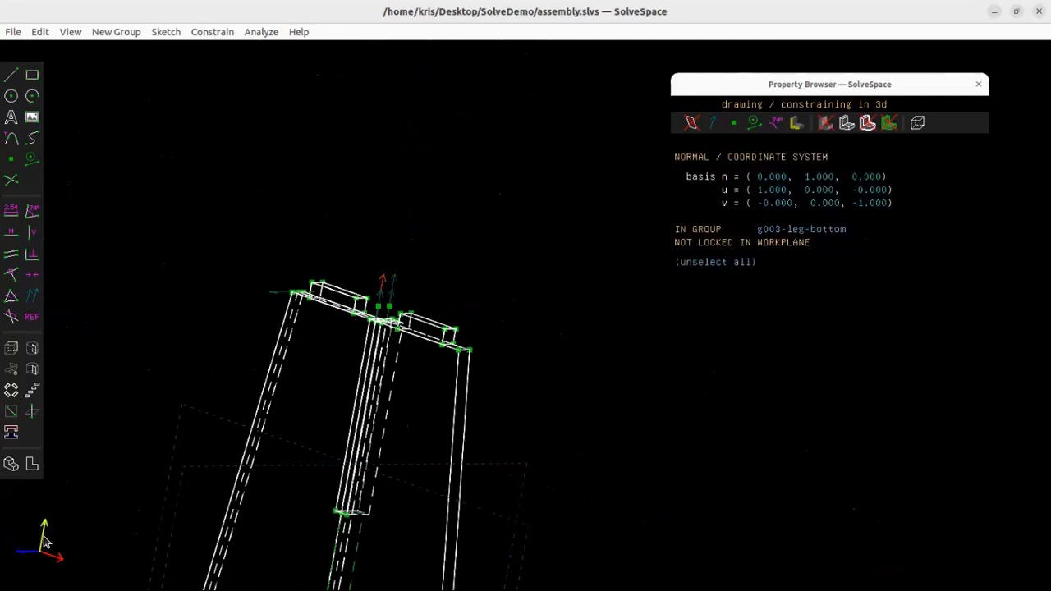
click(349, 511)
click(212, 32)
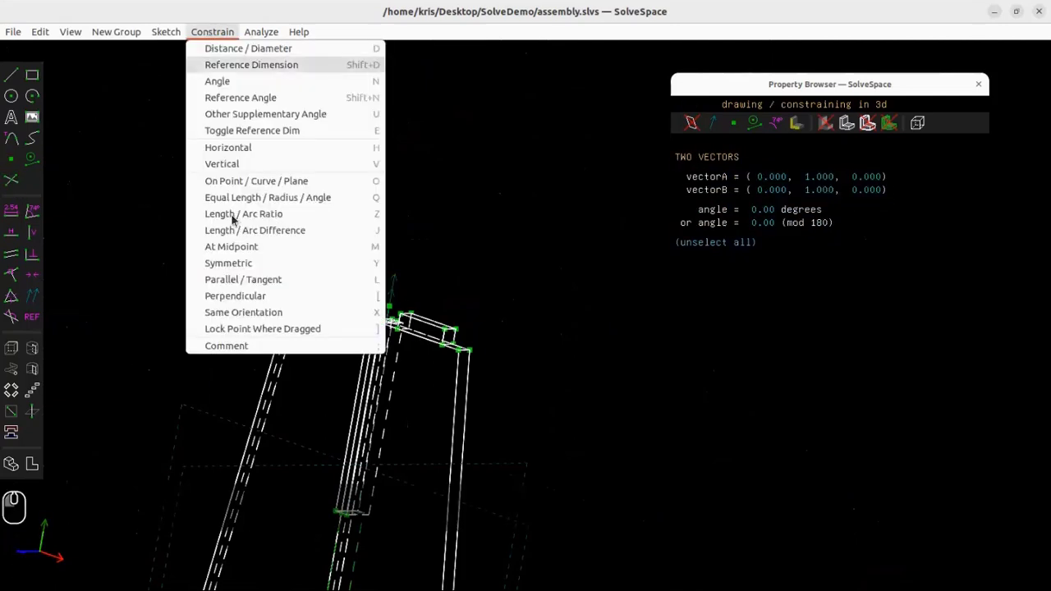
click(243, 312)
scroll(361, 378, down, 5)
middle_drag(379, 386, 181, 133)
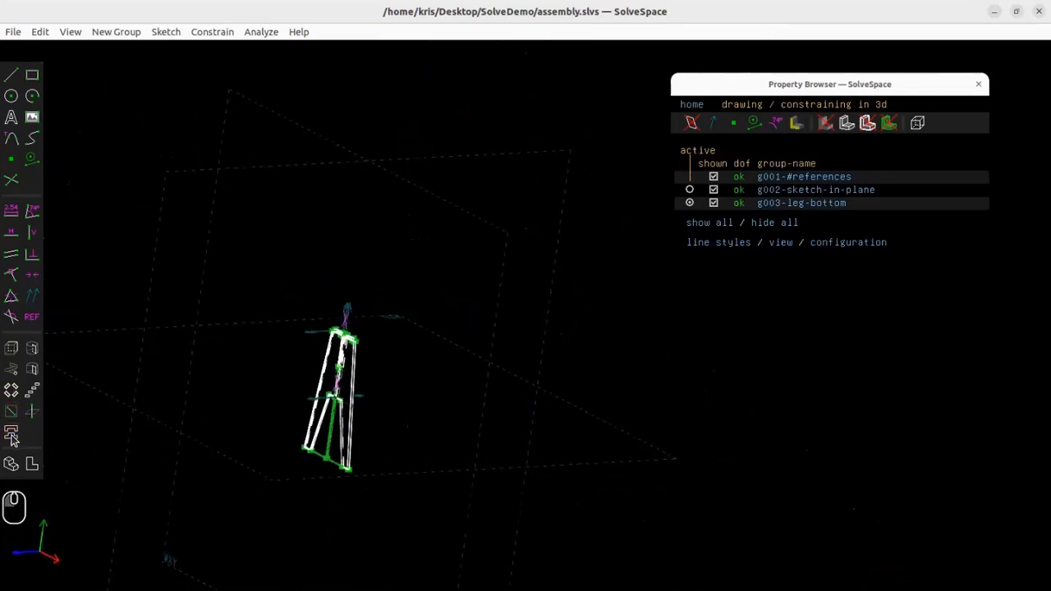
key(ctrl+o)
click(296, 268)
scroll(429, 297, down, 2)
double_click(425, 351)
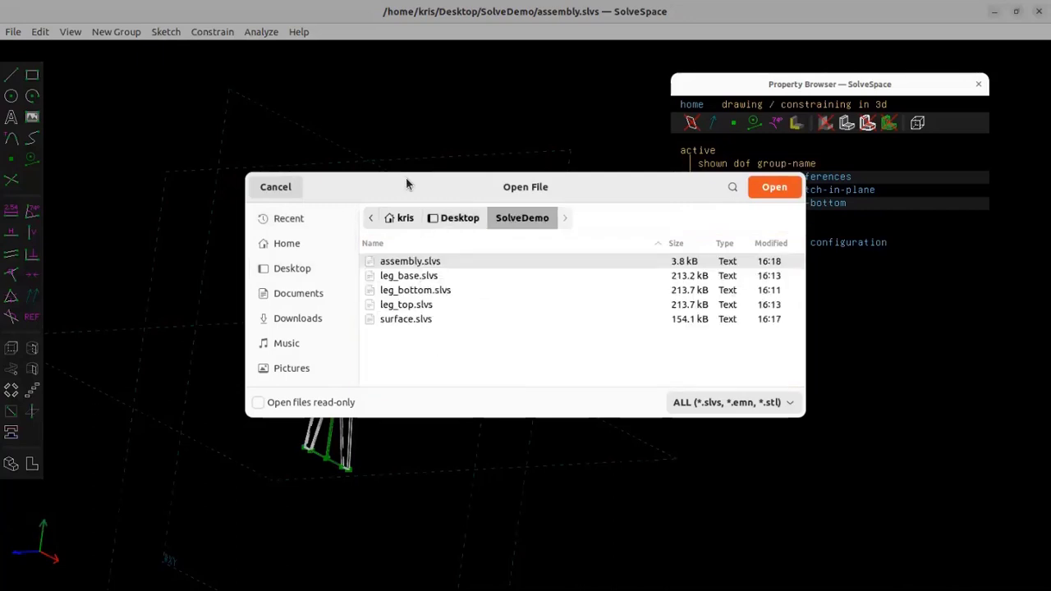
click(299, 193)
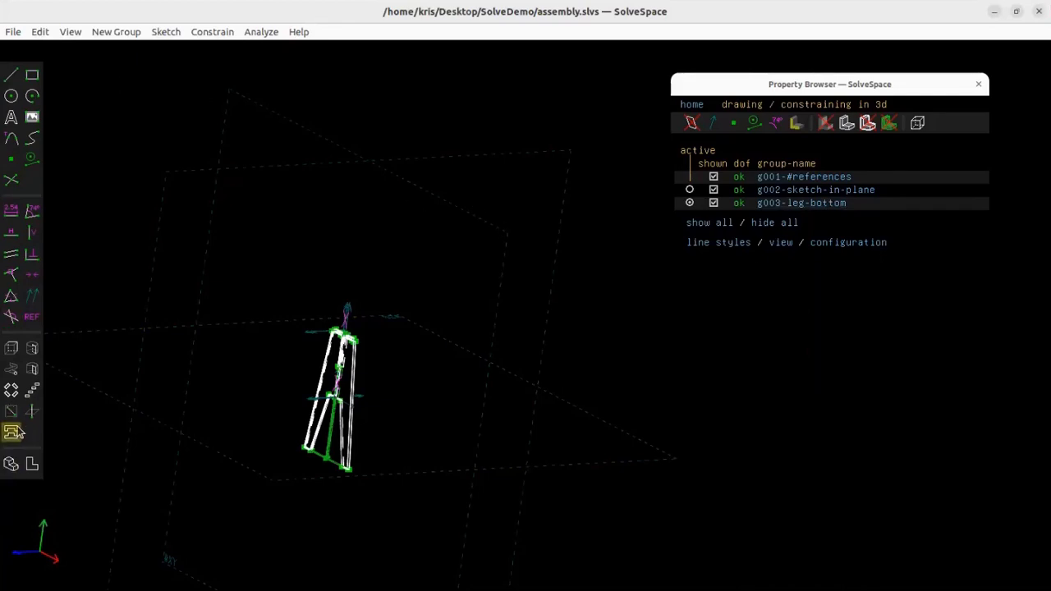
- Link leg_top.slvs from the SolveDemo folder into the assembly
key(ctrl+o)
click(289, 268)
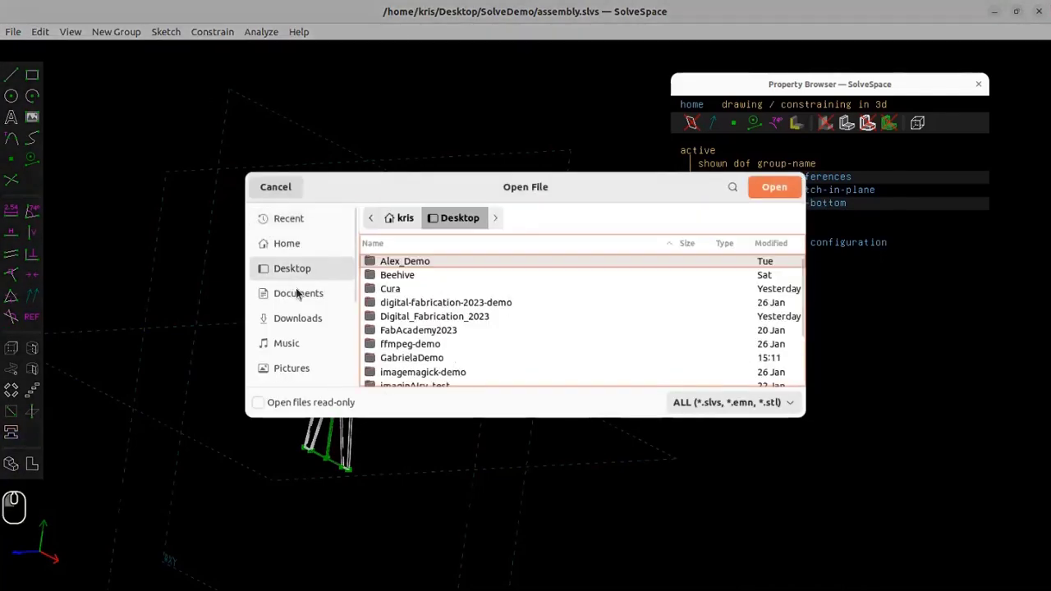
scroll(484, 294, down, 5)
double_click(433, 351)
double_click(453, 303)
- Try a Same Orientation constraint between the top leg's positive-Z normal at the arch and the reference X-axis normal
scroll(372, 326, up, 3)
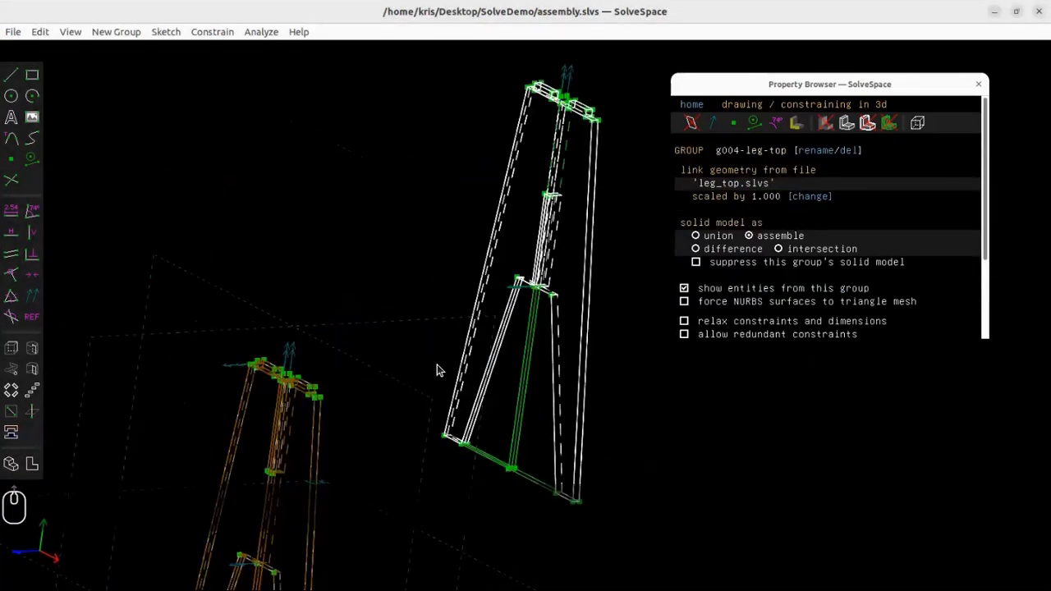
click(512, 287)
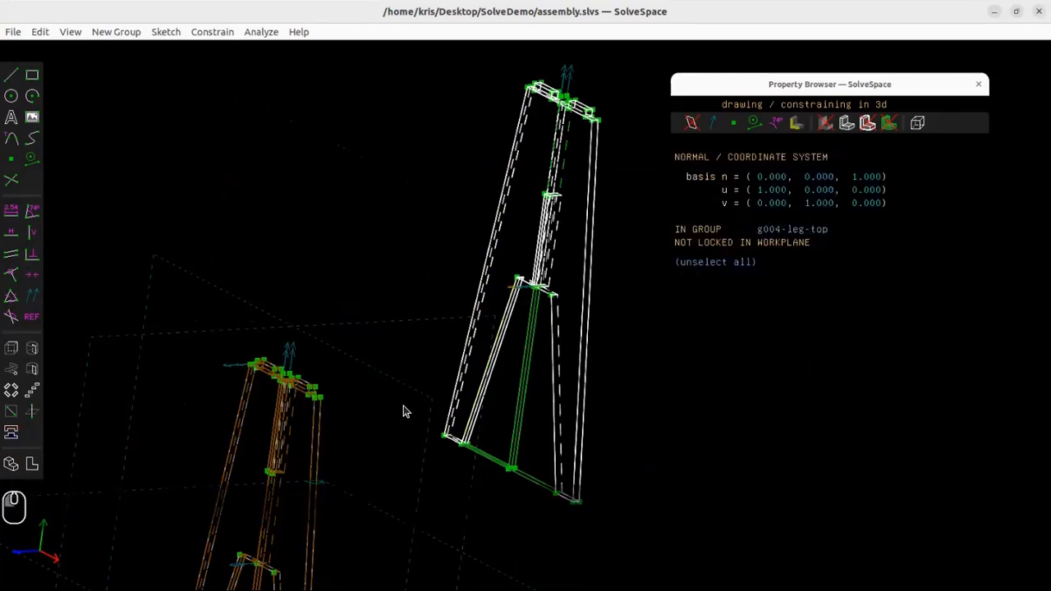
click(54, 562)
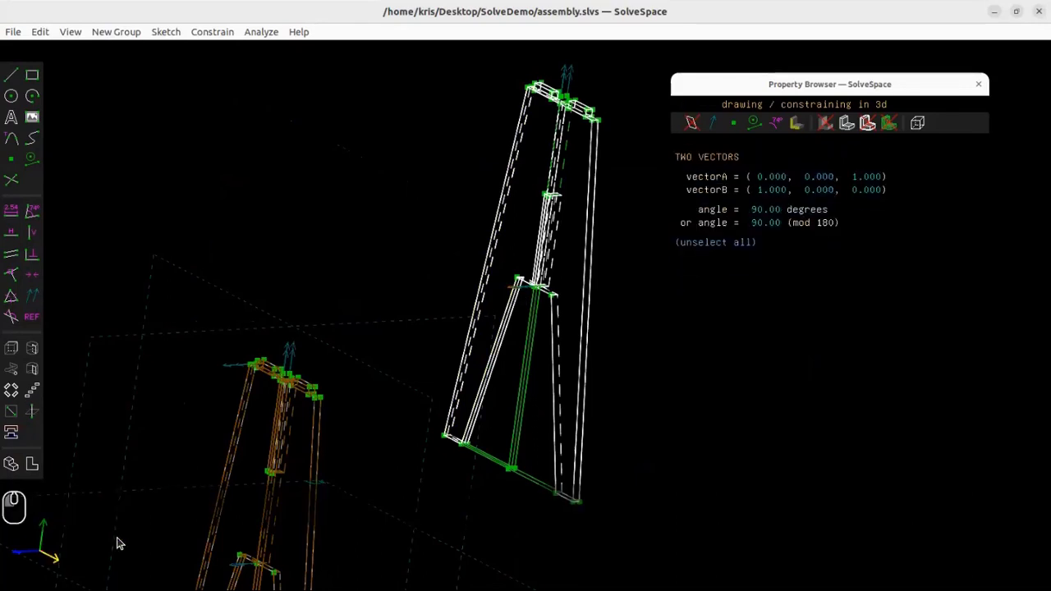
click(218, 33)
click(271, 312)
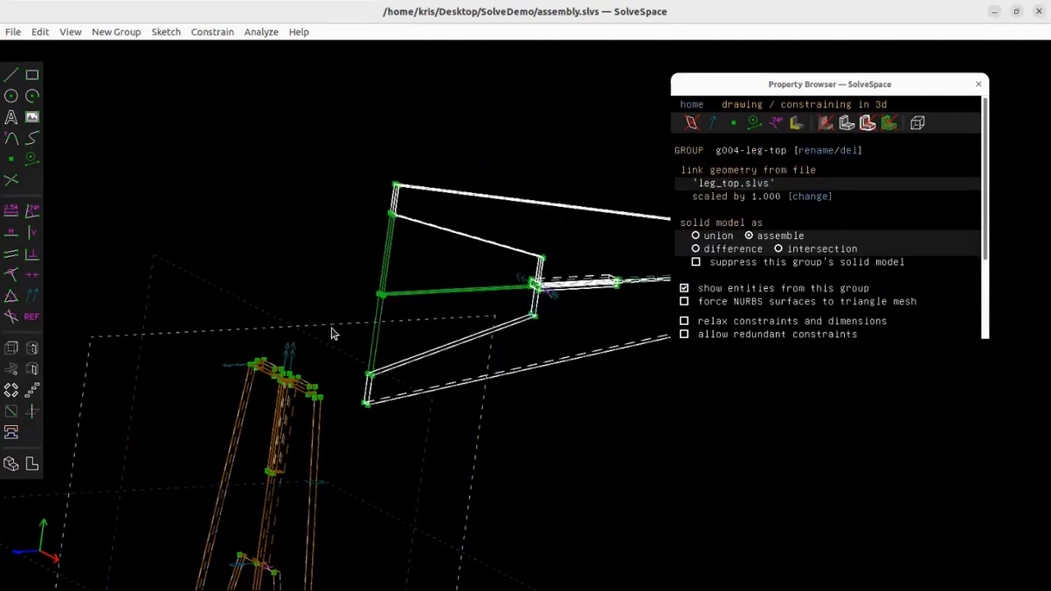
key(ctrl+z)
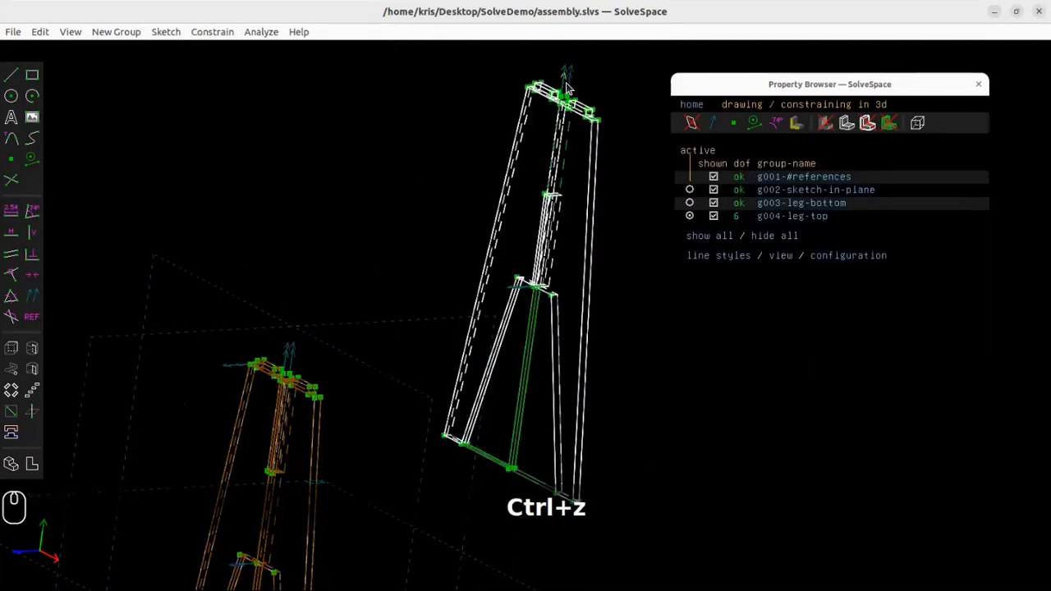
- Apply a Same Orientation constraint between the top leg's negative-Z normal at the arch and the reference X-axis normal
middle_drag(519, 255, 685, 288)
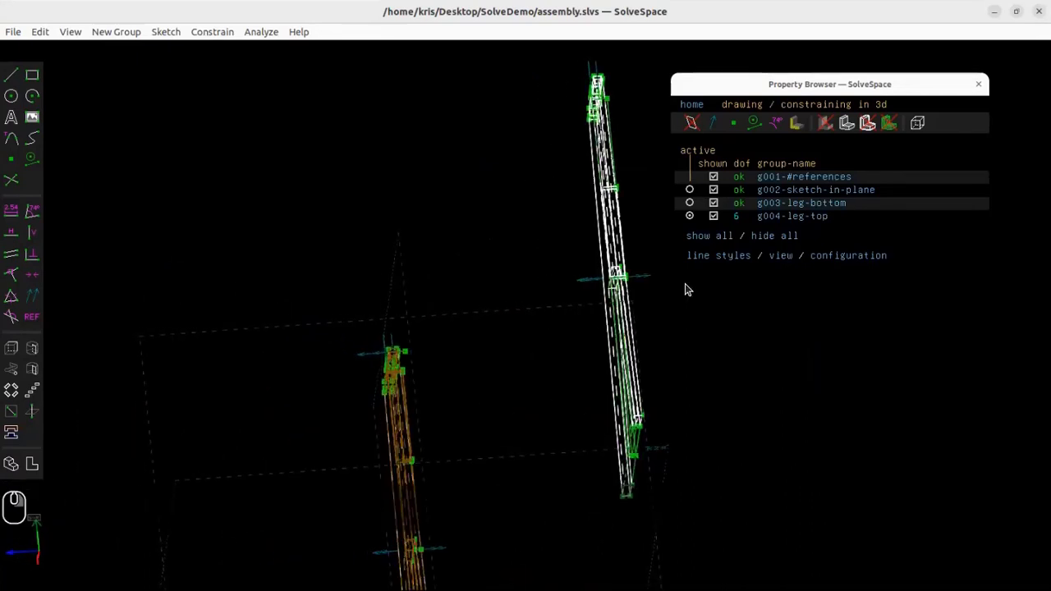
scroll(649, 429, up, 5)
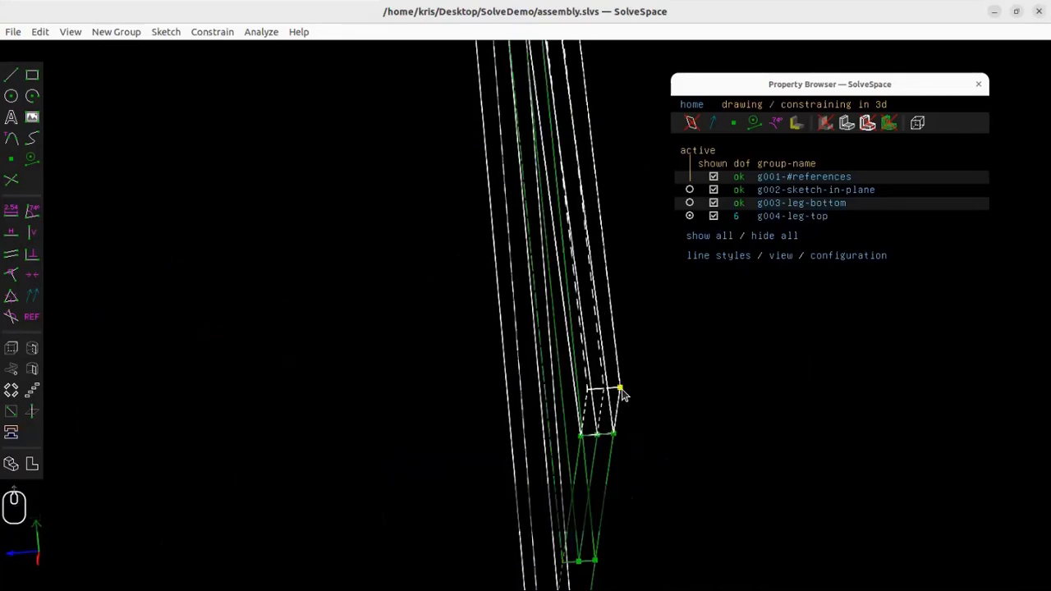
click(622, 395)
scroll(577, 195, down, 4)
right_drag(579, 148, 507, 151)
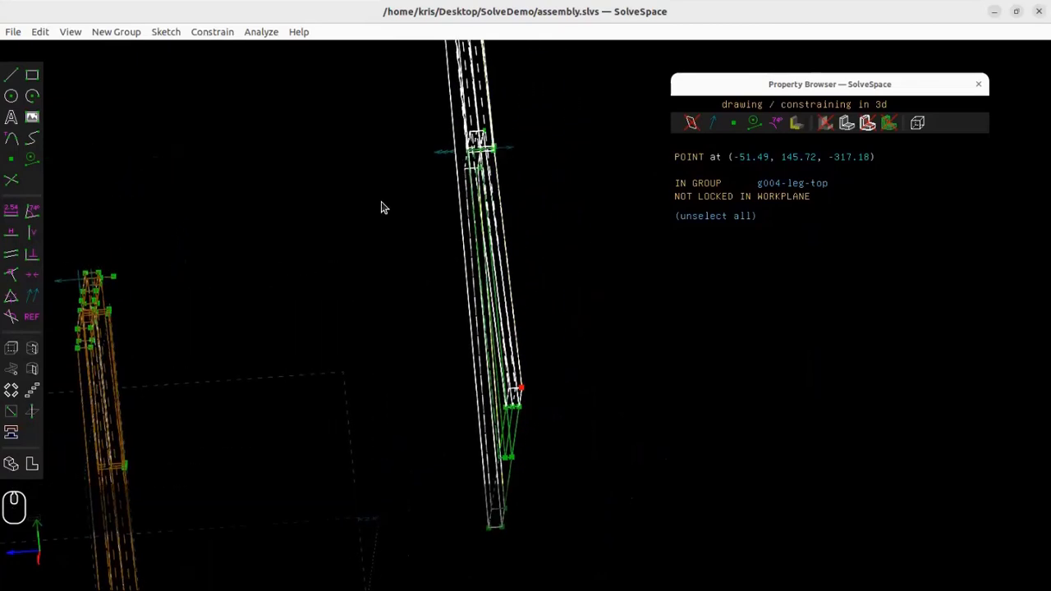
click(587, 235)
click(506, 150)
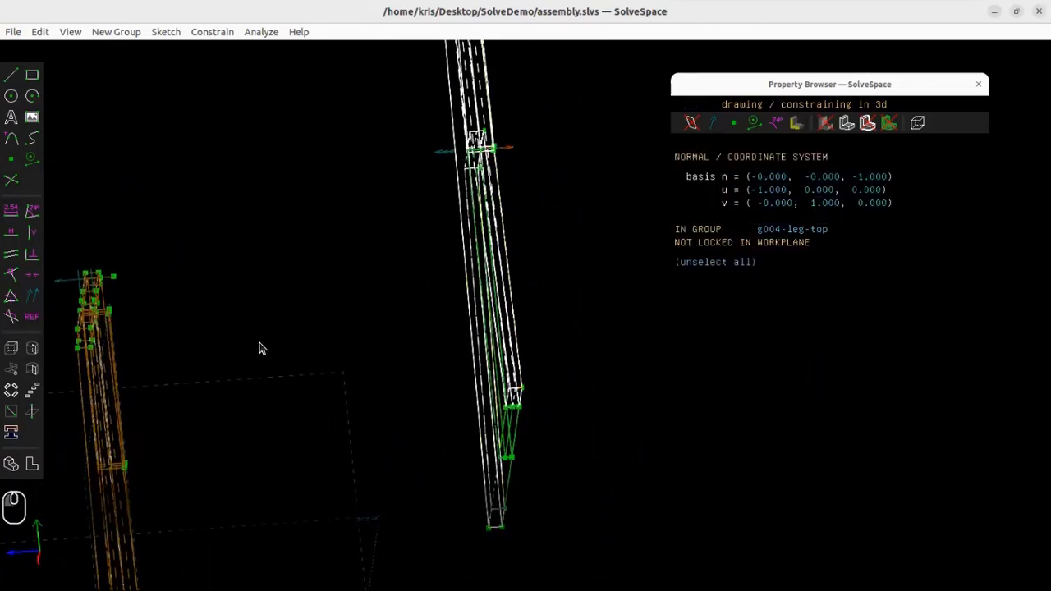
click(139, 561)
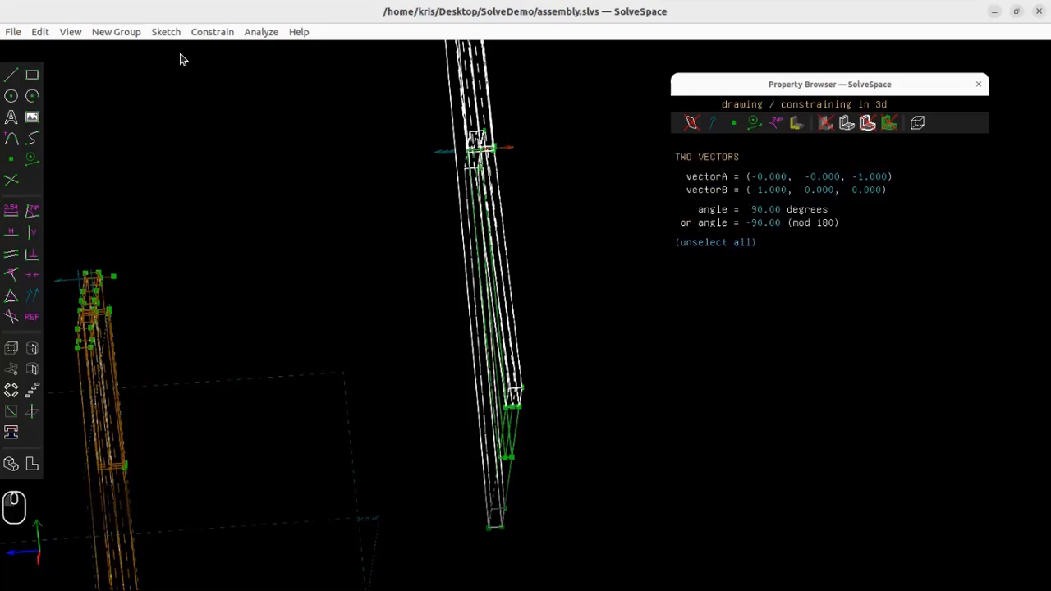
click(218, 33)
click(234, 313)
- Constrain the middle point of the top leg's inner arch edge to lie on the origin point
middle_drag(233, 315, 462, 212)
scroll(467, 199, up, 10)
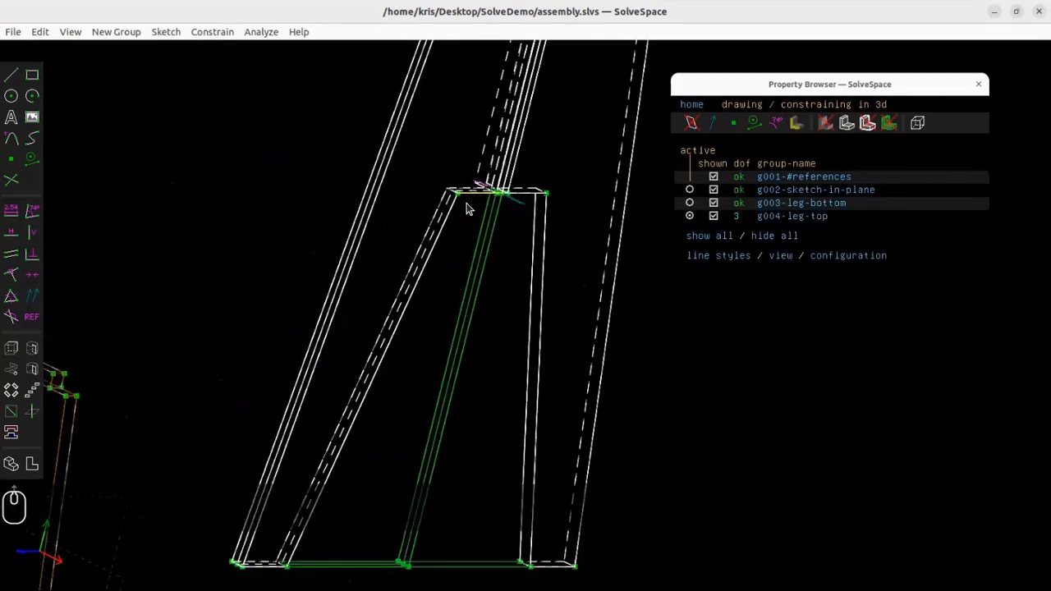
shift+right_drag(517, 252, 529, 94)
scroll(505, 421, up, 4)
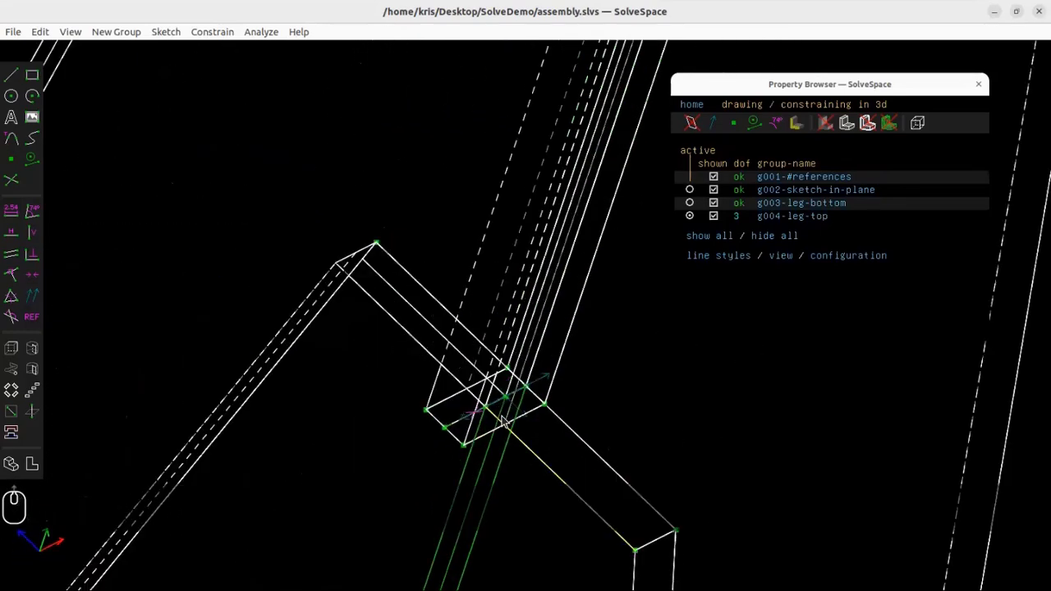
click(507, 401)
scroll(444, 417, down, 12)
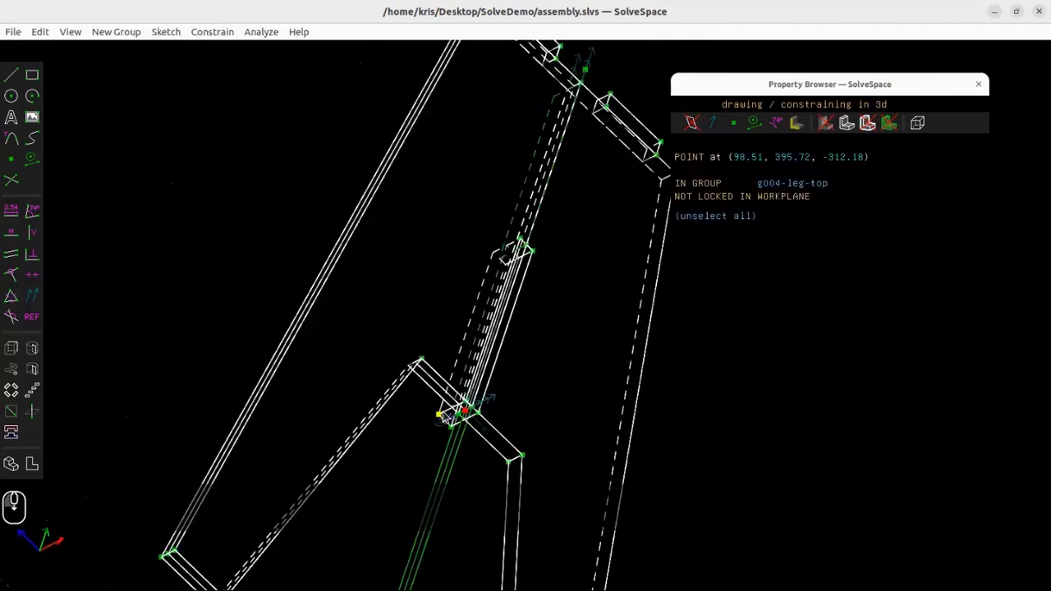
scroll(206, 491, up, 2)
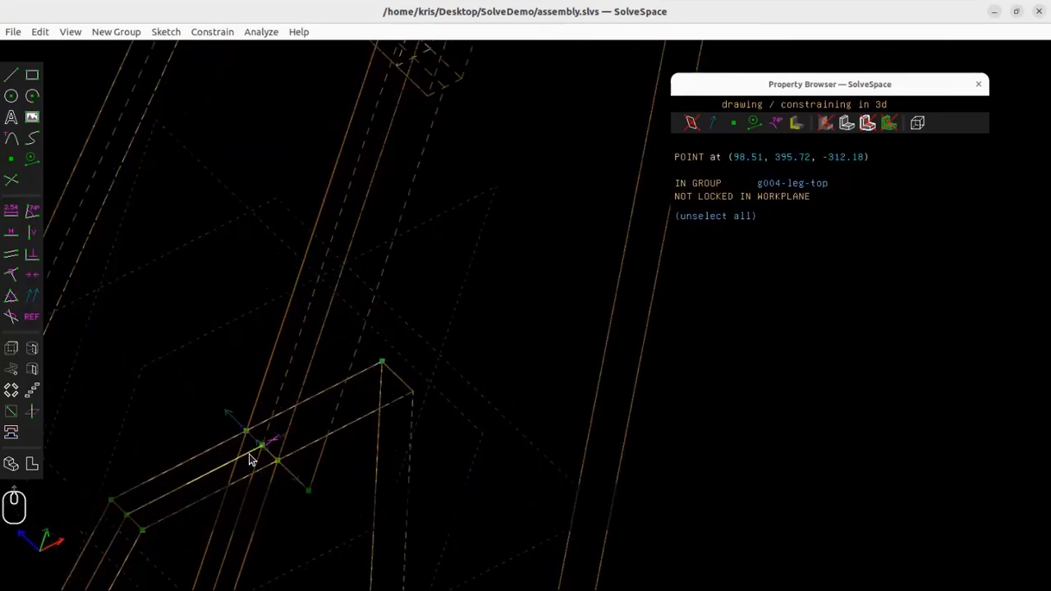
click(261, 446)
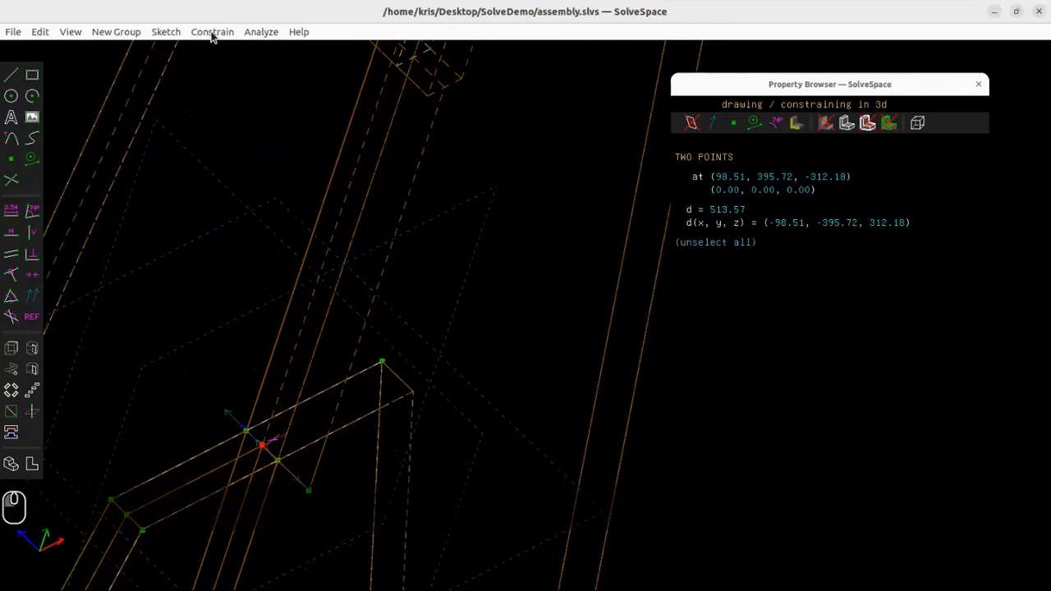
click(211, 33)
click(245, 182)
- Show the assembly with shaded faces and turn off the dashed display of hidden edges
scroll(348, 262, down, 5)
scroll(348, 263, down, 5)
middle_drag(349, 263, 378, 411)
click(822, 128)
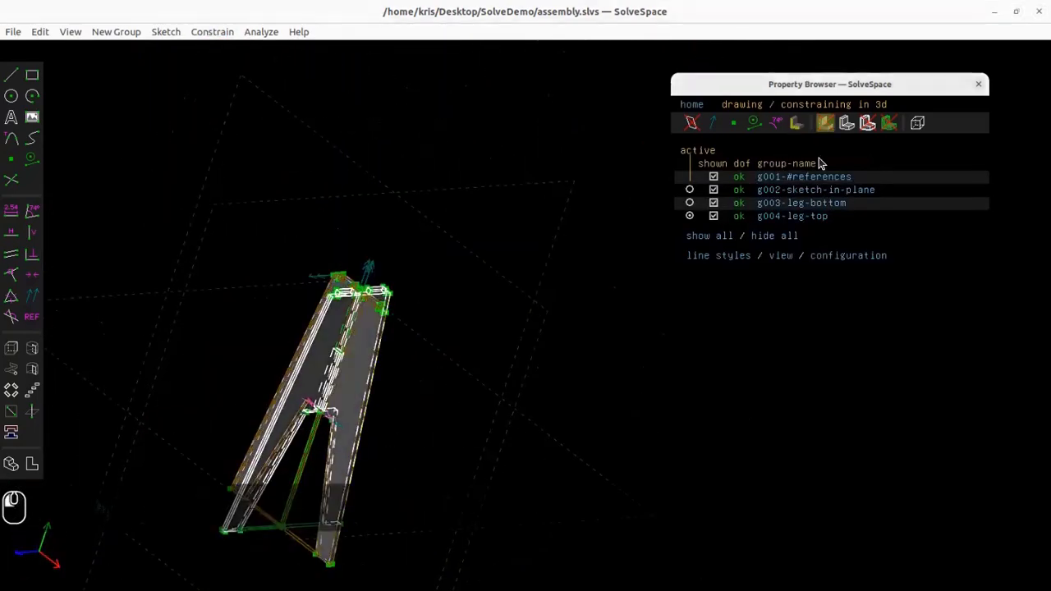
click(917, 122)
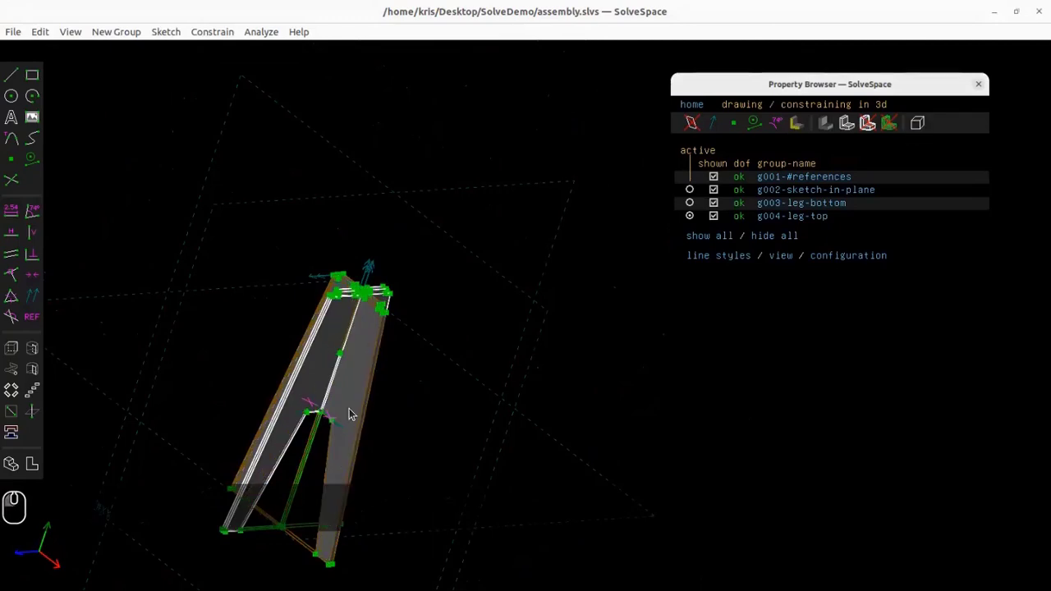
middle_drag(349, 408, 277, 389)
shift+right_drag(278, 390, 306, 316)
scroll(306, 316, up, 3)
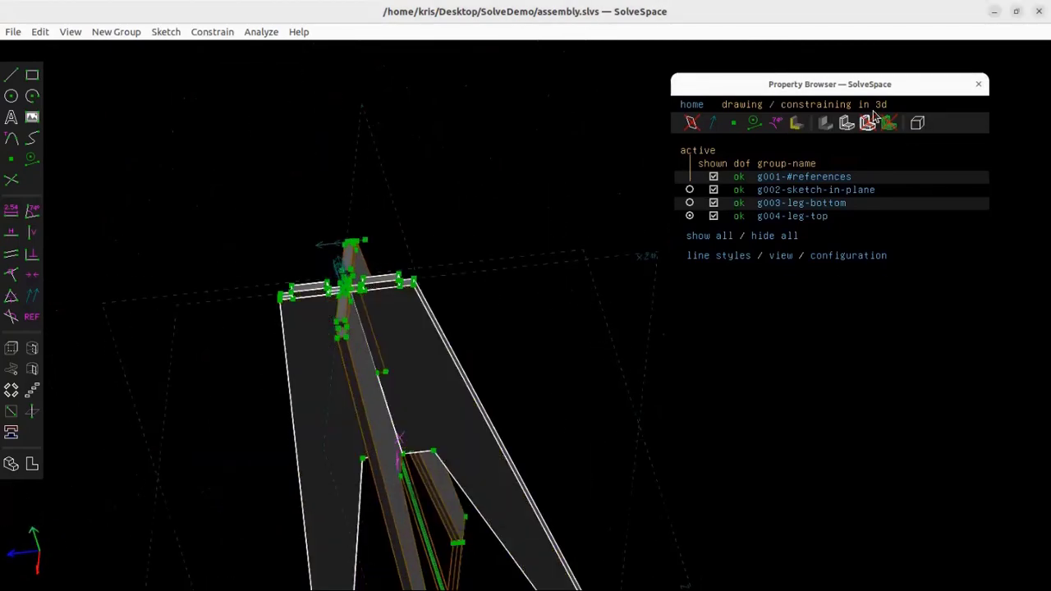
click(731, 126)
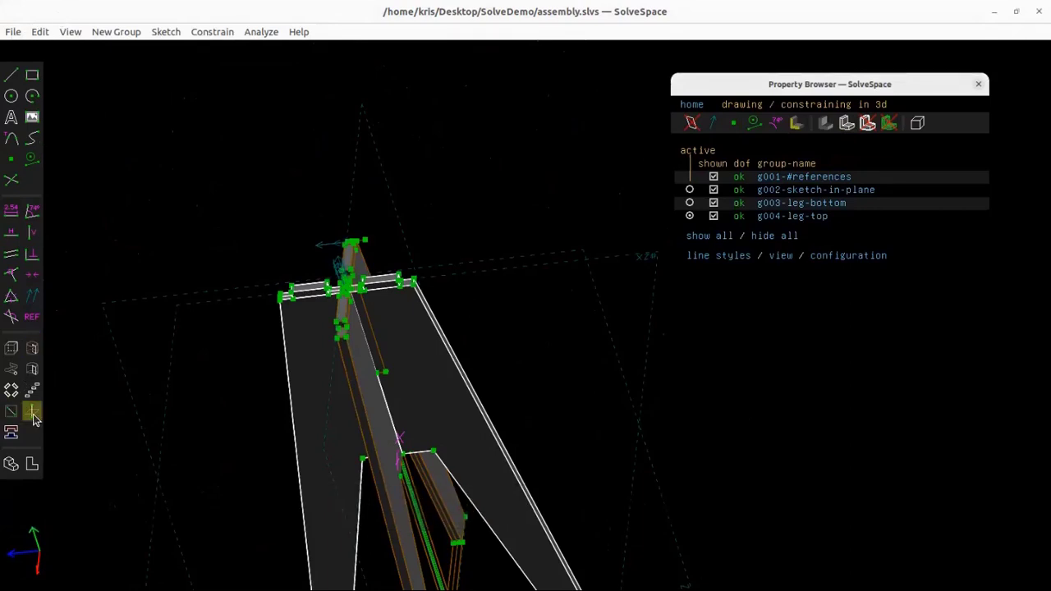
- Link surface.slvs from the SolveDemo folder into the assembly
click(12, 435)
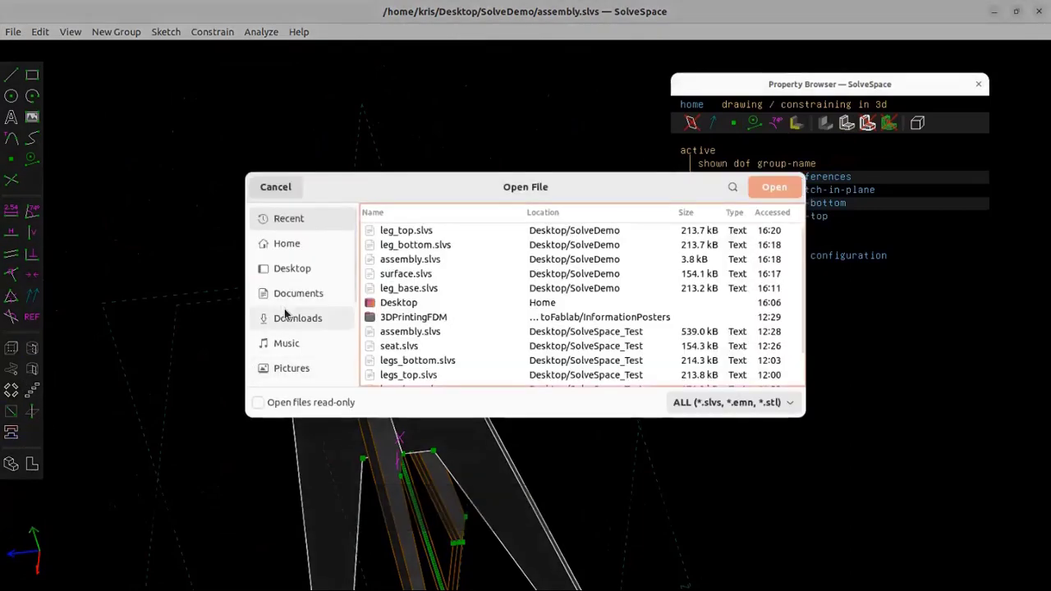
scroll(444, 290, down, 3)
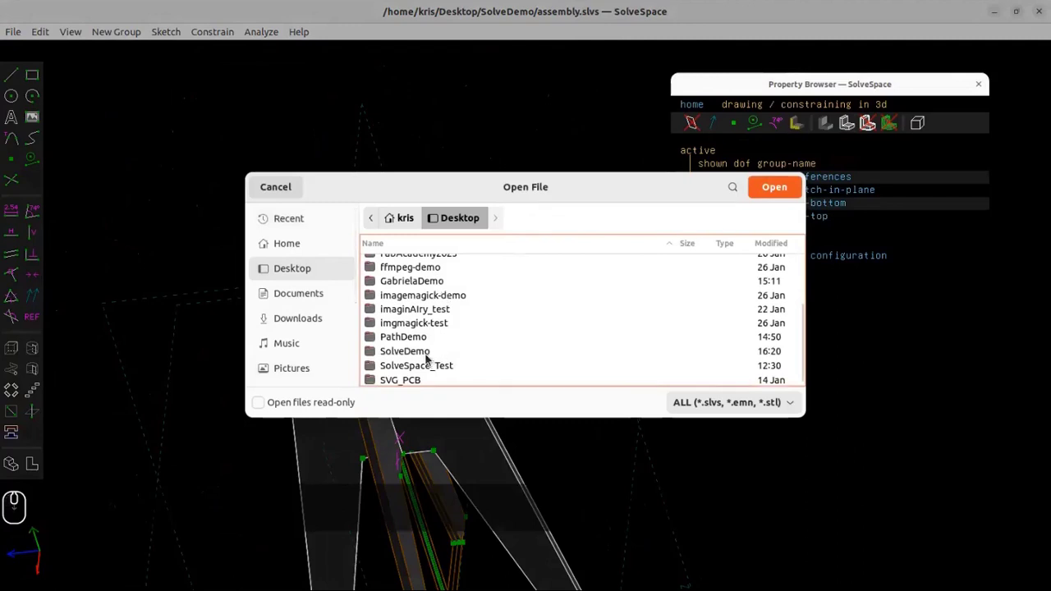
double_click(420, 352)
double_click(403, 320)
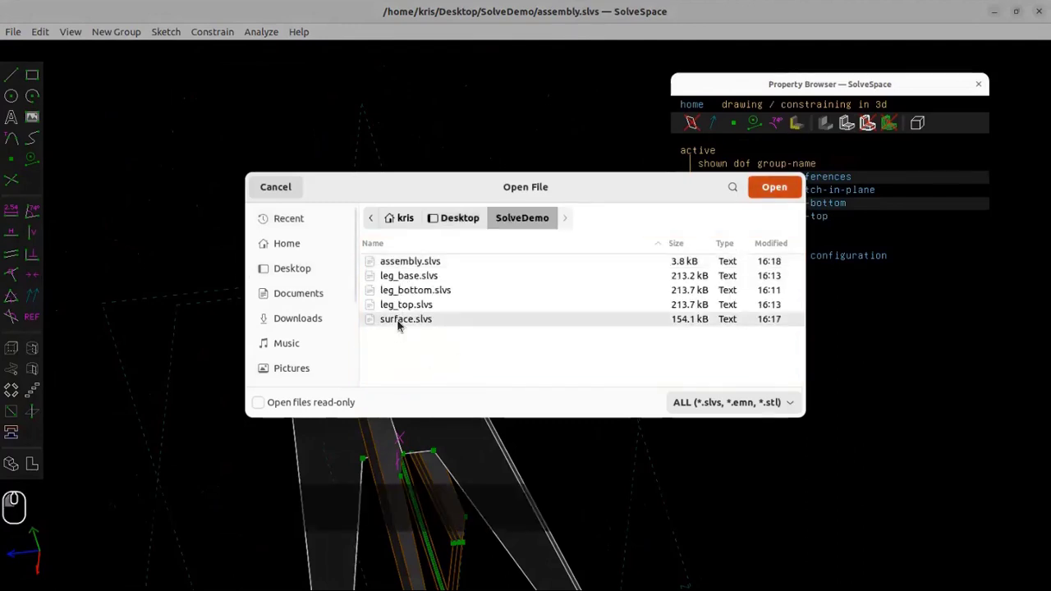
- Try to constrain the disc's centre point onto the central point at the crossed legs' upper end
scroll(526, 353, up, 3)
middle_drag(466, 442, 435, 415)
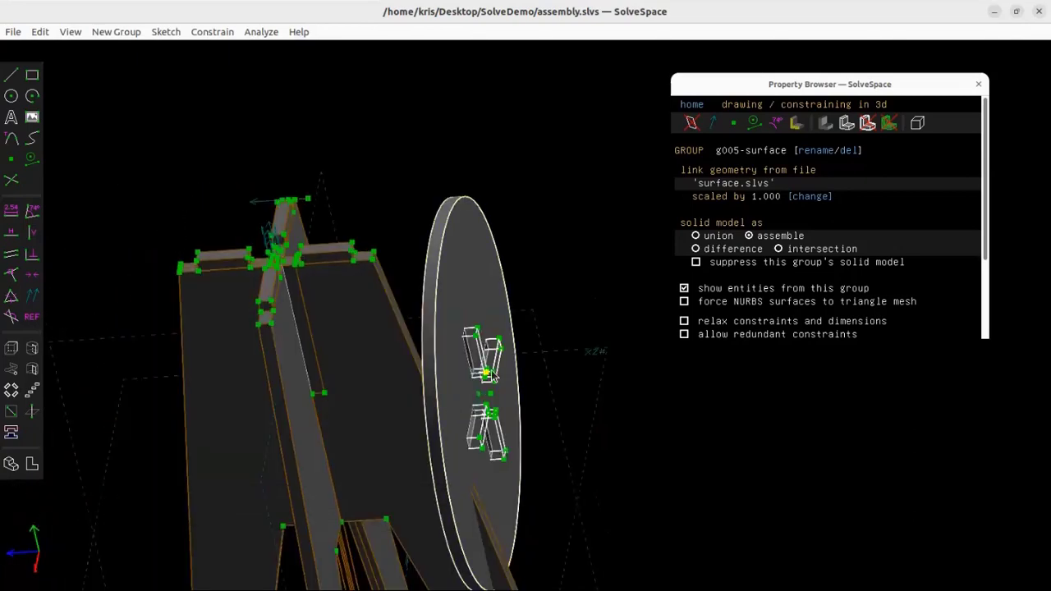
middle_drag(488, 379, 532, 437)
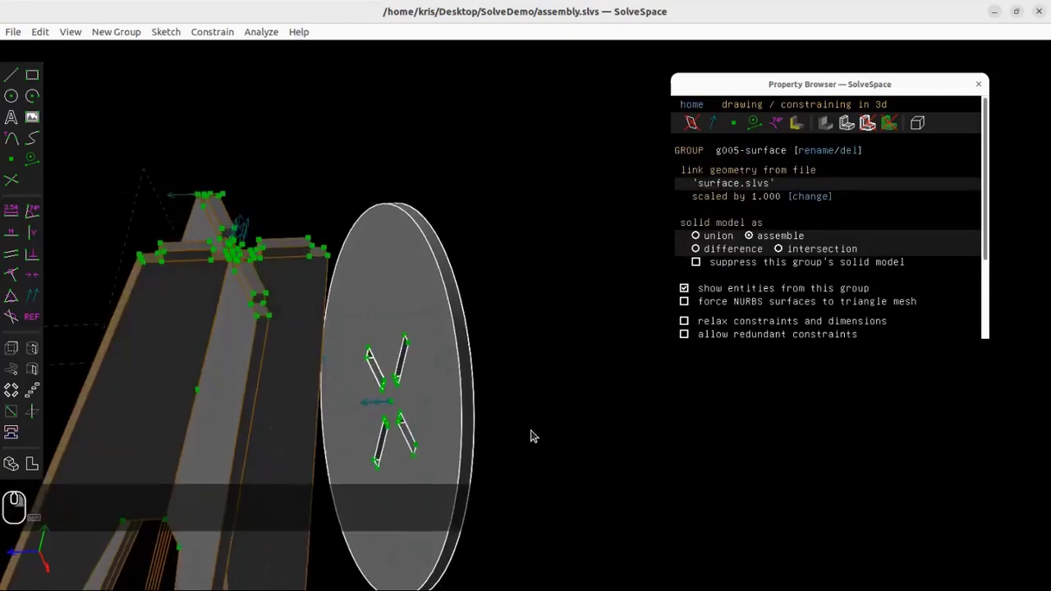
click(392, 404)
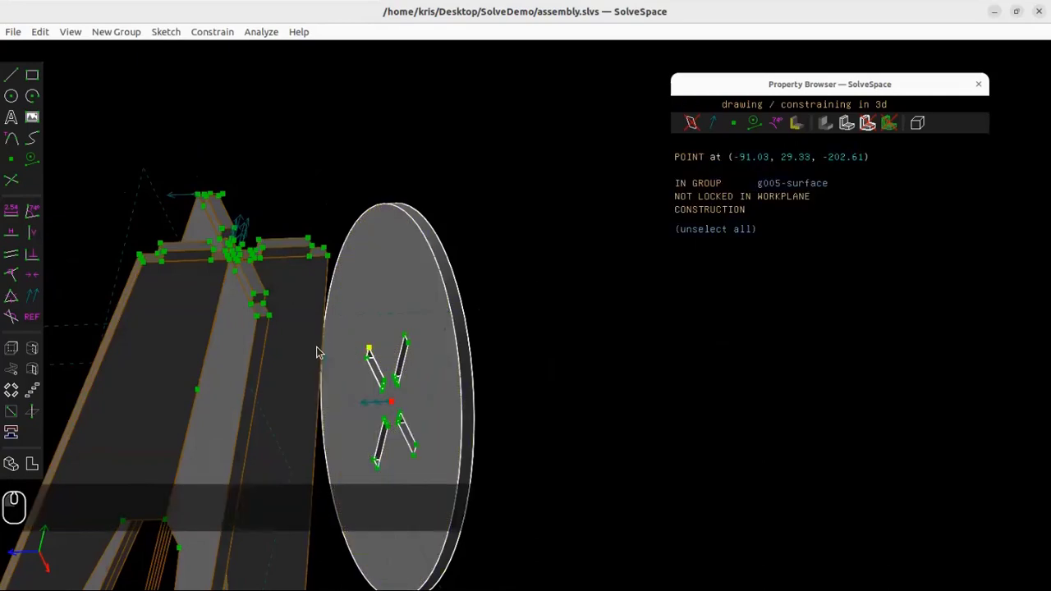
scroll(244, 232, up, 5)
click(252, 237)
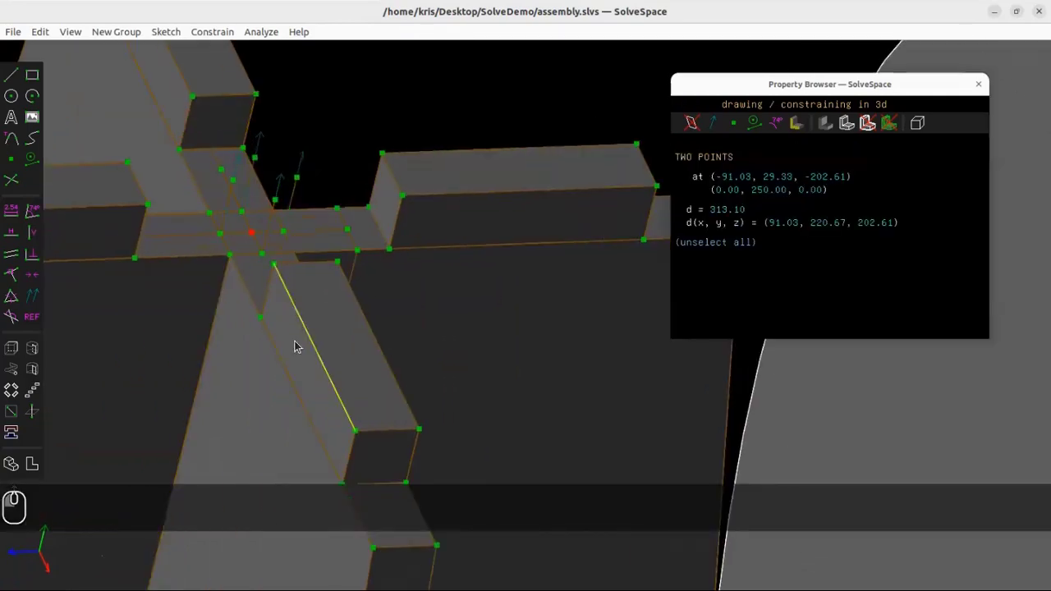
mouse_move(296, 199)
middle_down()
mouse_move(279, 221)
mouse_move(296, 200)
middle_up()
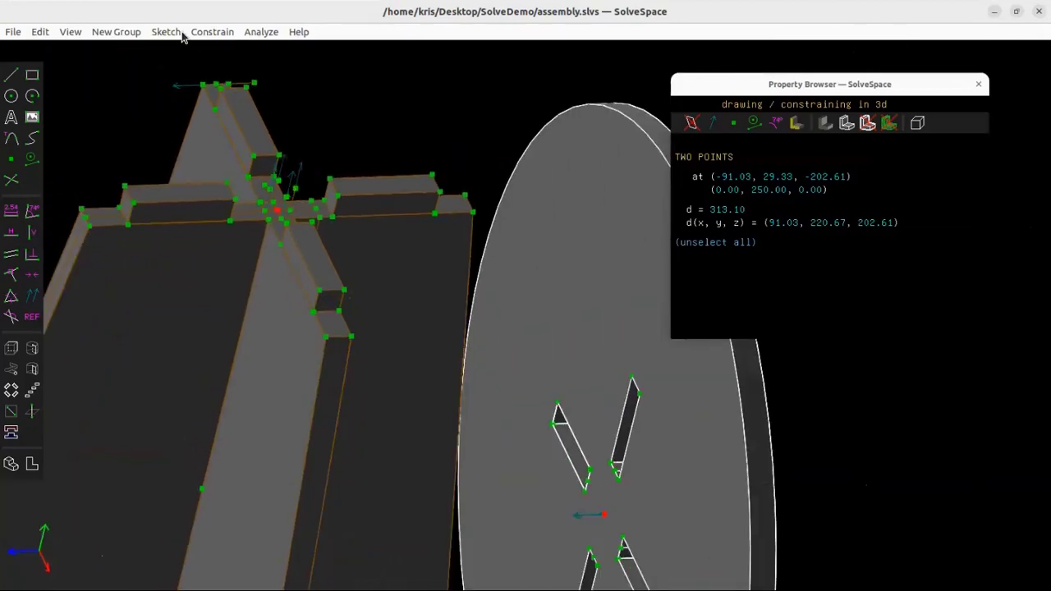
click(207, 32)
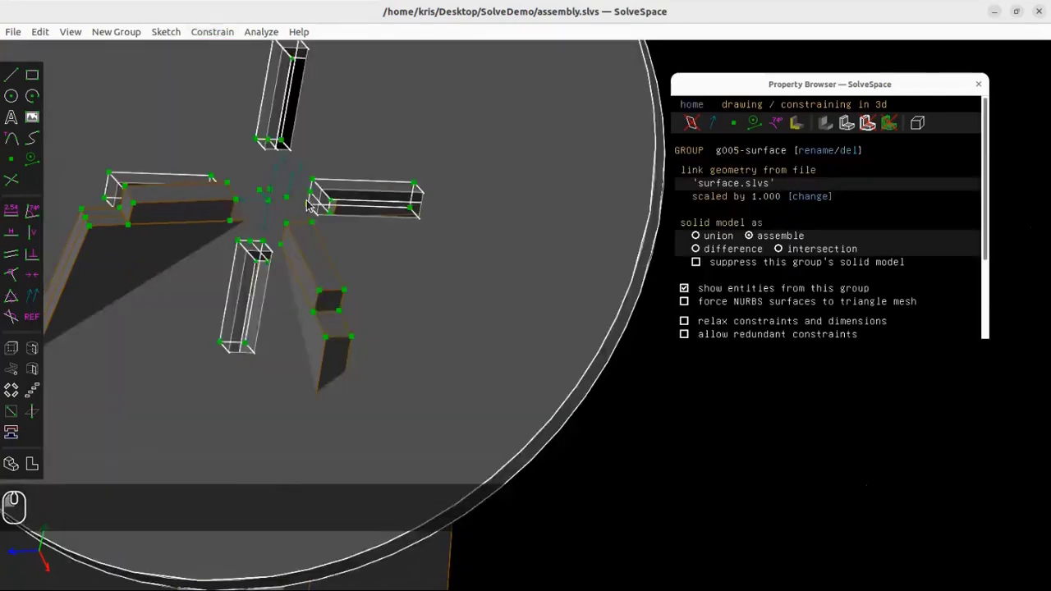
- Try a Same Orientation constraint between the top leg's upward normal and the reference Y-axis normal
scroll(274, 198, down, 5)
mouse_move(277, 206)
shift+right_down()
mouse_move(251, 291)
mouse_move(272, 206)
shift+right_up()
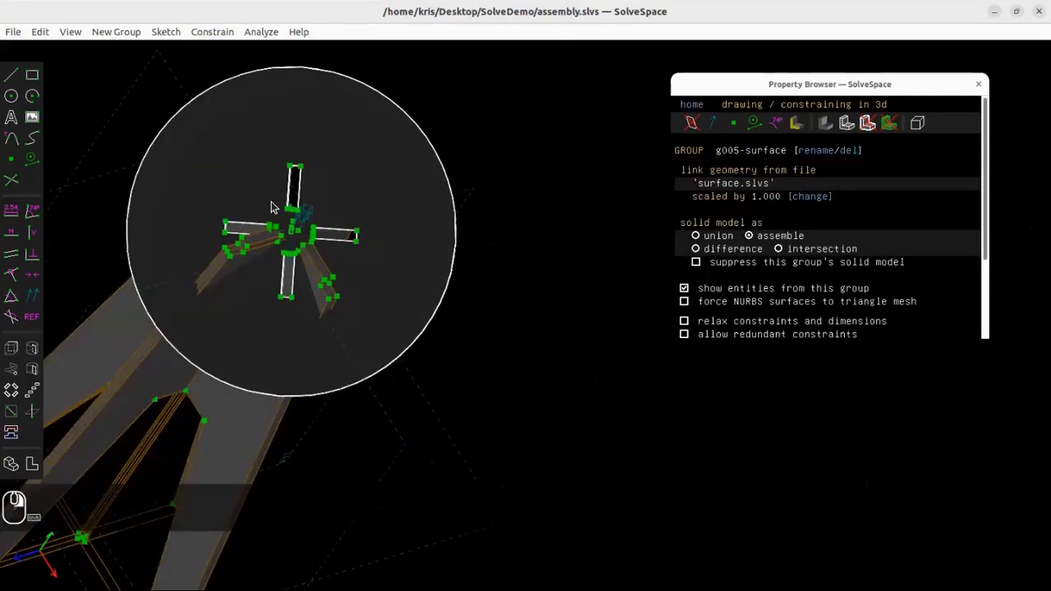
scroll(299, 201, up, 3)
scroll(298, 201, up, 3)
shift+right_drag(316, 347, 321, 347)
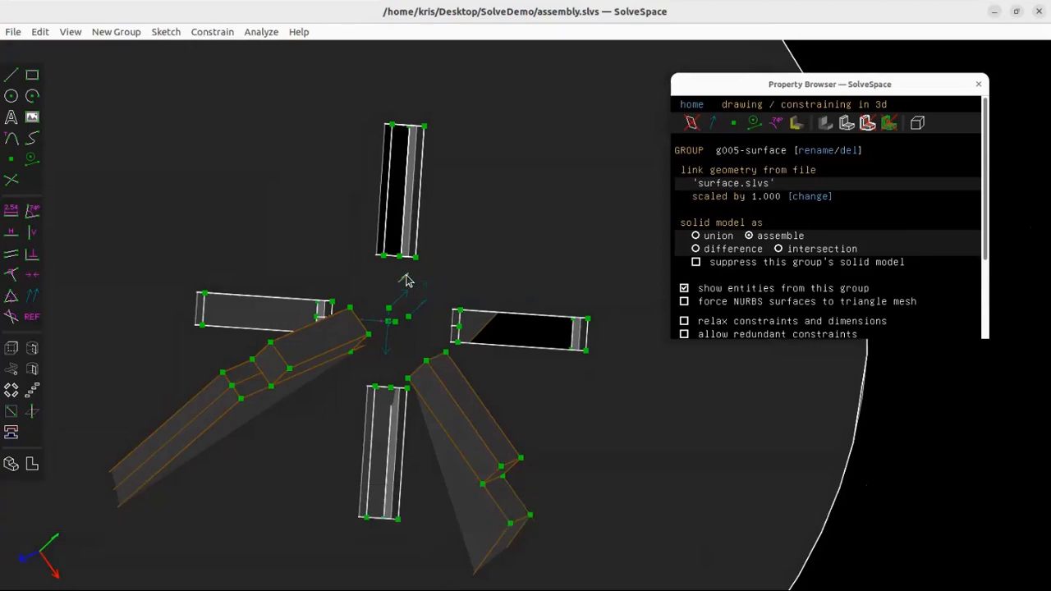
click(405, 279)
click(31, 557)
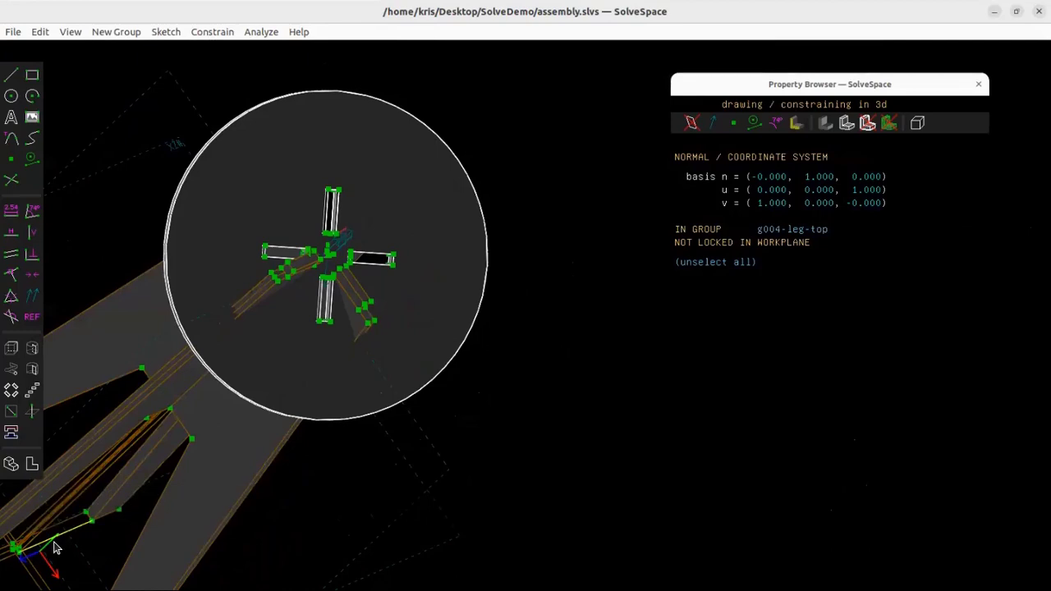
scroll(55, 544, up, 6)
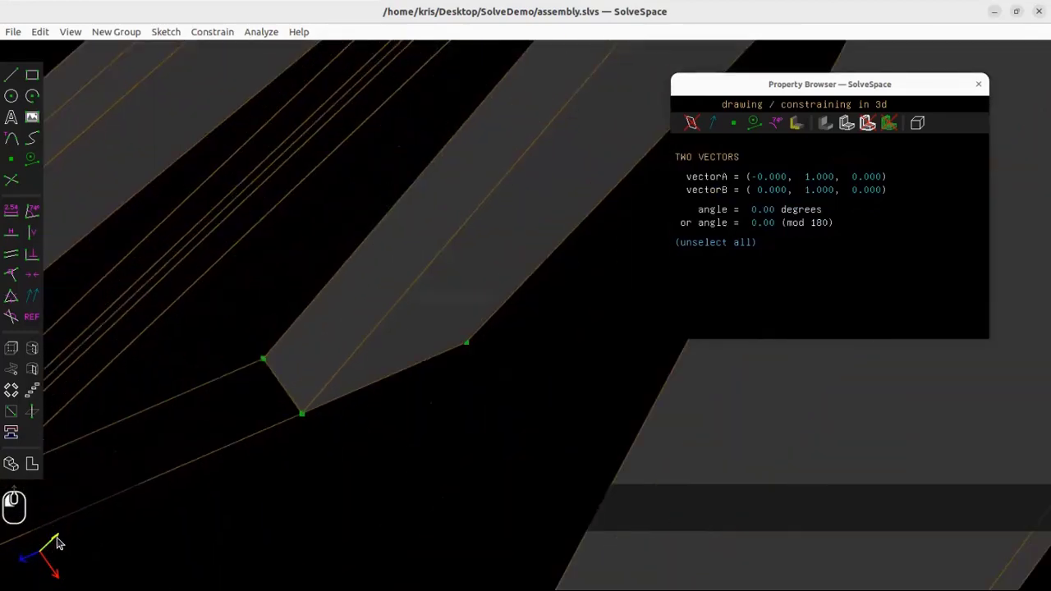
click(212, 31)
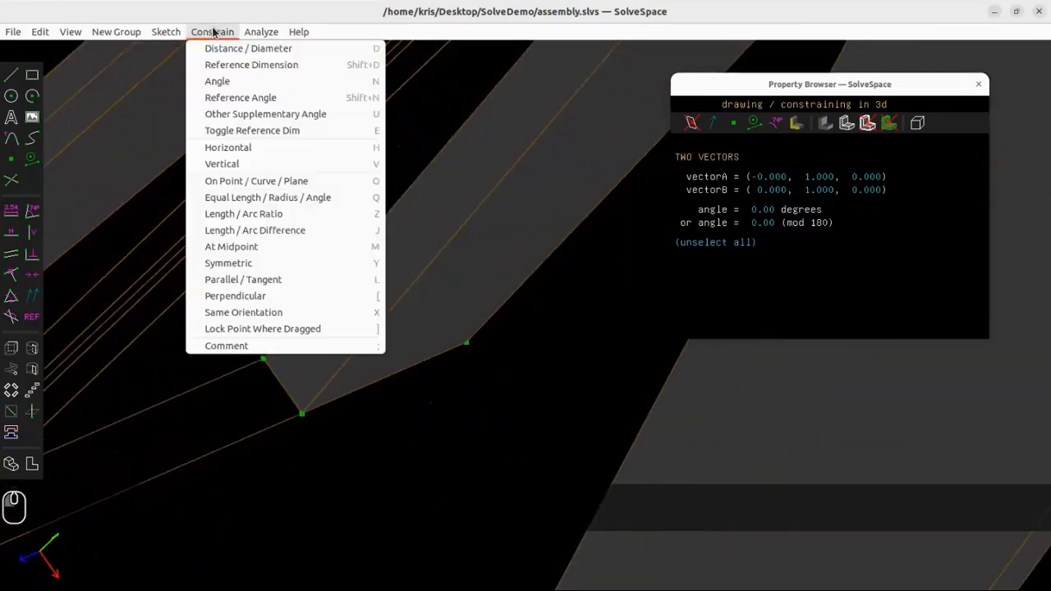
click(235, 313)
- Undo the latest orientation attempt and the coincidence between the disc's centre and the legs
scroll(327, 244, down, 10)
key(ctrl+z)
shift+right_drag(435, 143, 460, 168)
key(ctrl+z)
click(426, 94)
click(440, 67)
scroll(381, 130, up, 10)
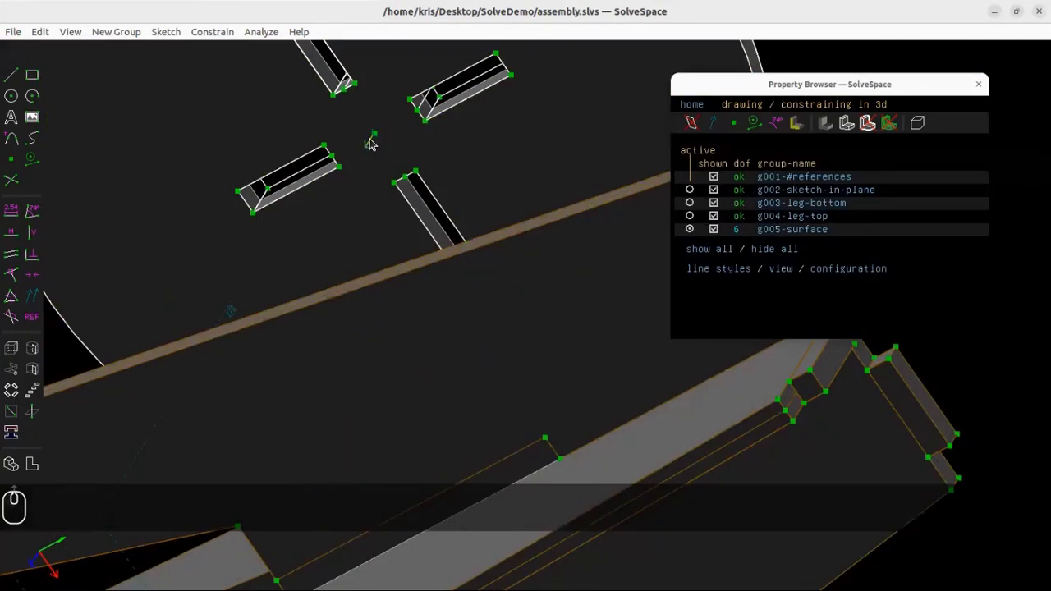
shift+right_drag(480, 157, 316, 157)
shift+right_drag(474, 113, 333, 181)
click(339, 184)
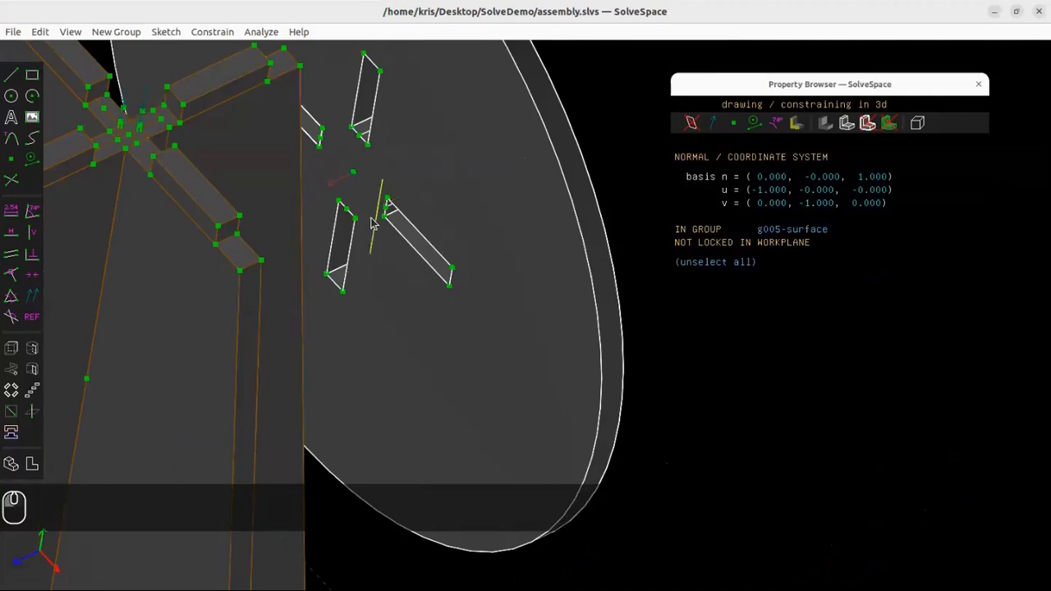
click(42, 540)
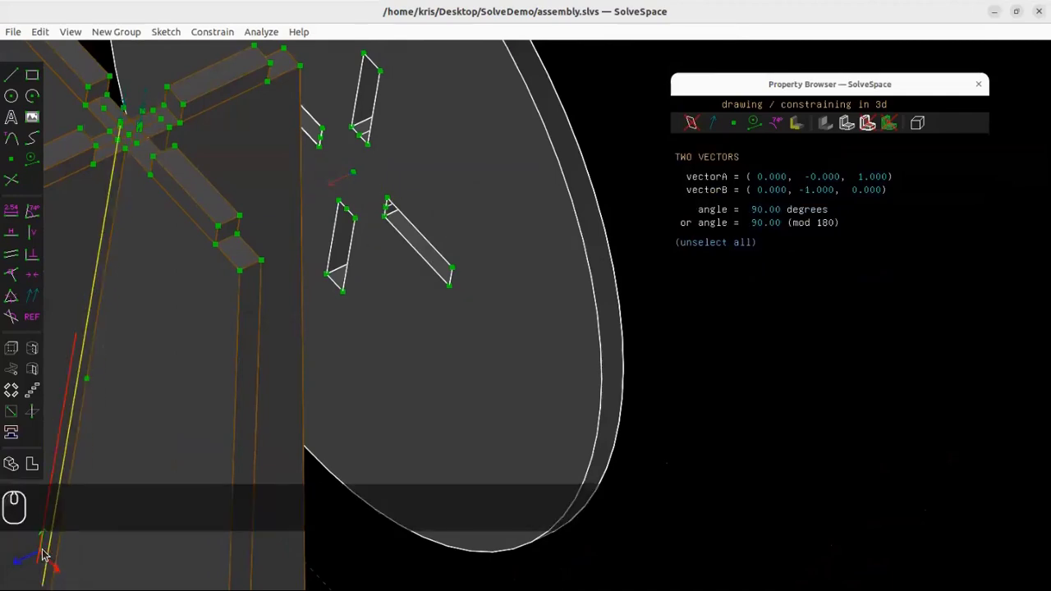
key(Escape)
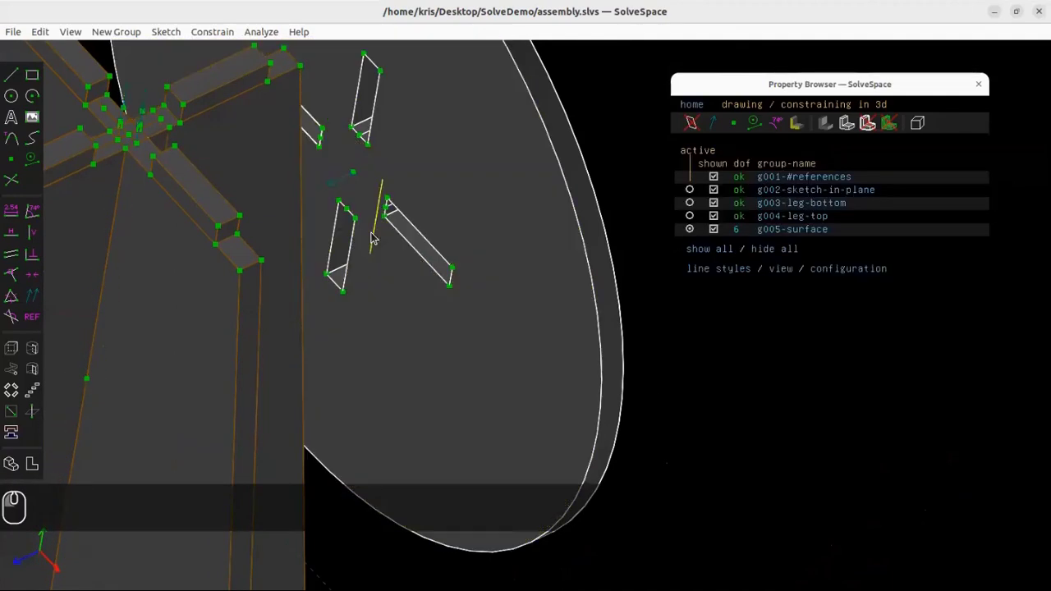
- Apply a Same Orientation constraint between the disc's central positive-Z normal and the reference Y-axis normal
middle_drag(452, 220, 382, 209)
click(364, 199)
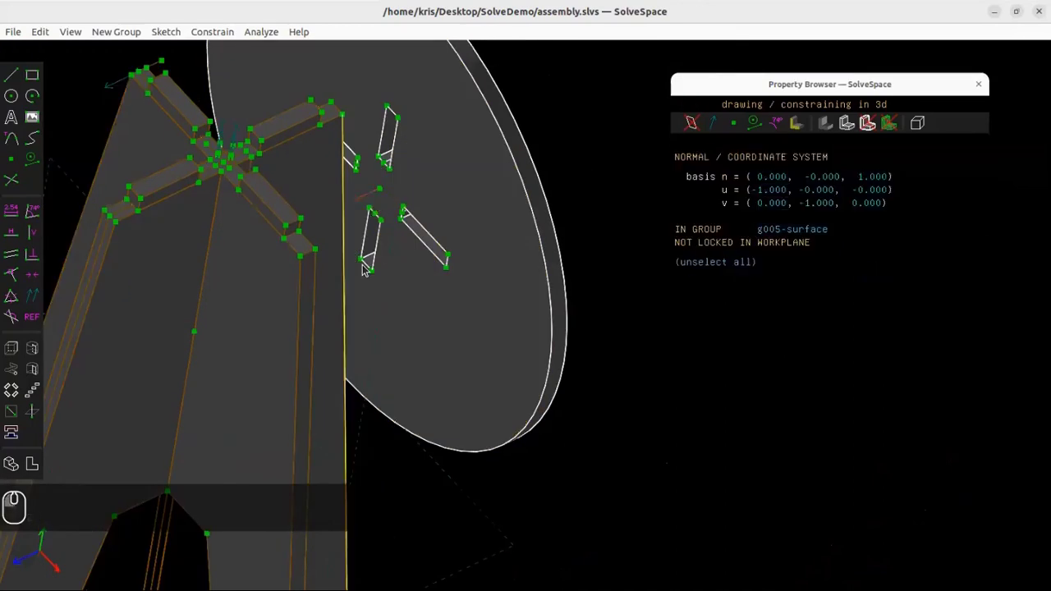
click(42, 540)
click(211, 32)
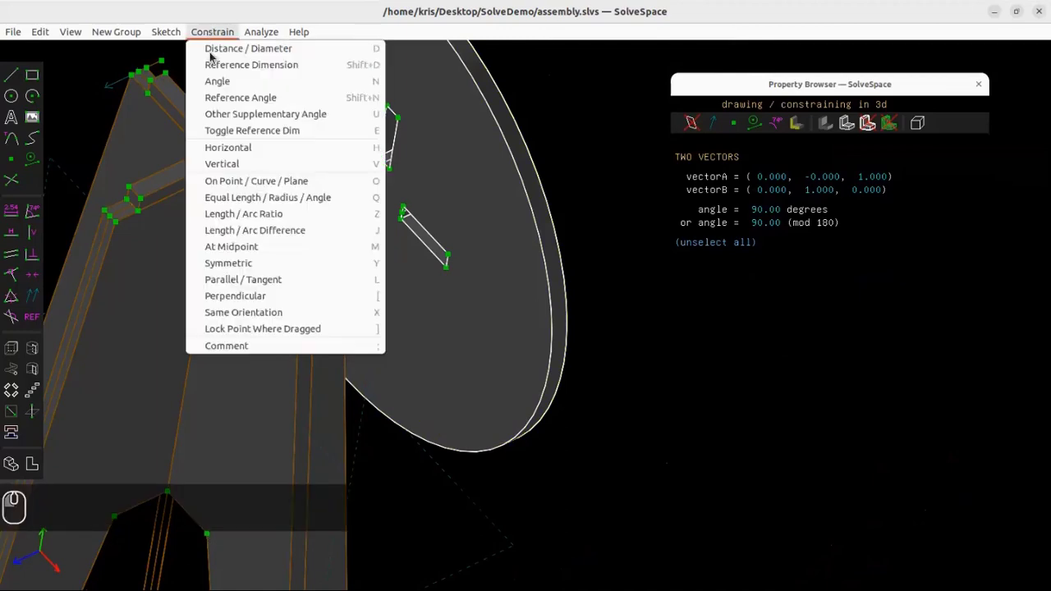
click(238, 296)
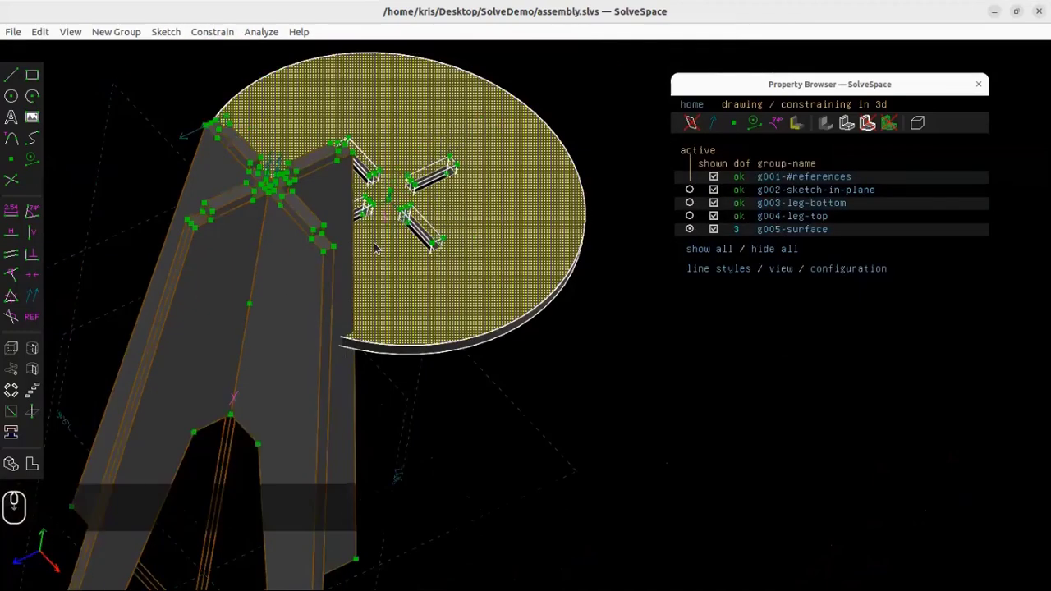
- Constrain the disc's centre point coincident with the central point at the crossed legs' upper end
scroll(375, 248, down, 3)
middle_drag(465, 340, 397, 194)
scroll(427, 335, up, 8)
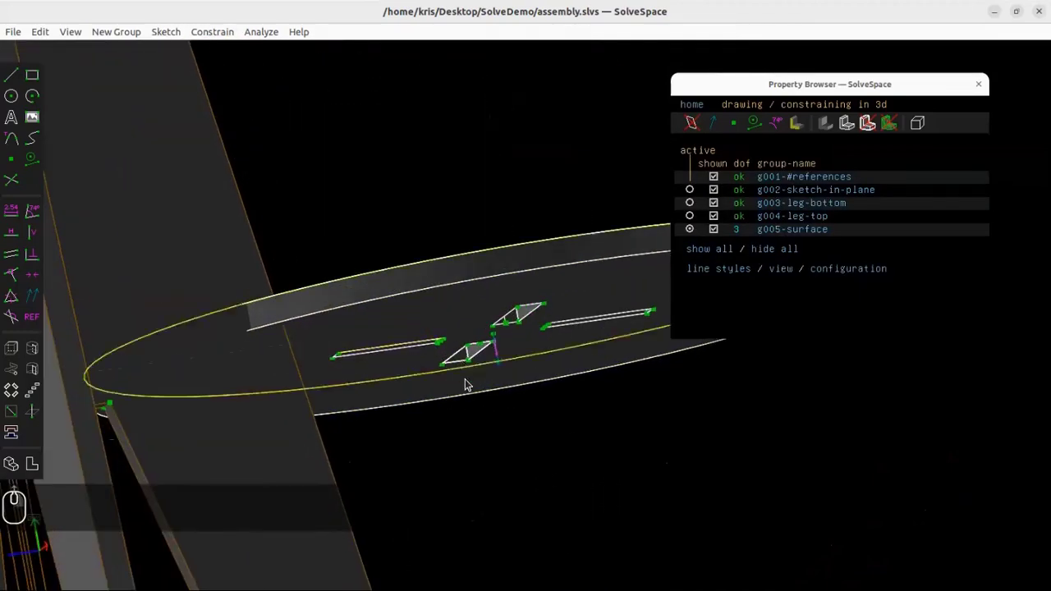
click(496, 340)
scroll(422, 294, down, 3)
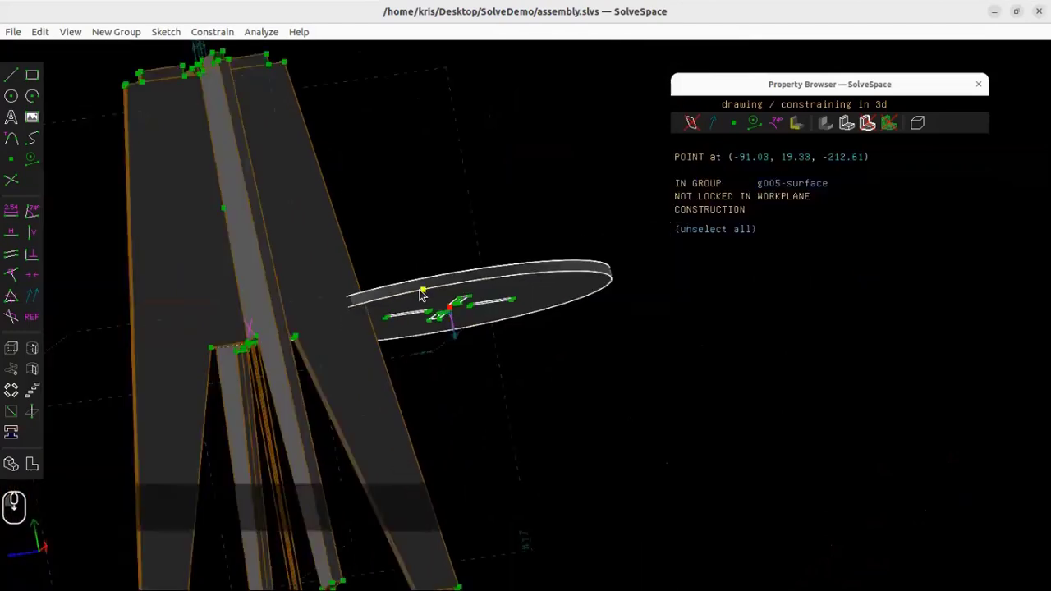
scroll(421, 294, down, 2)
middle_drag(285, 135, 344, 259)
scroll(341, 262, up, 7)
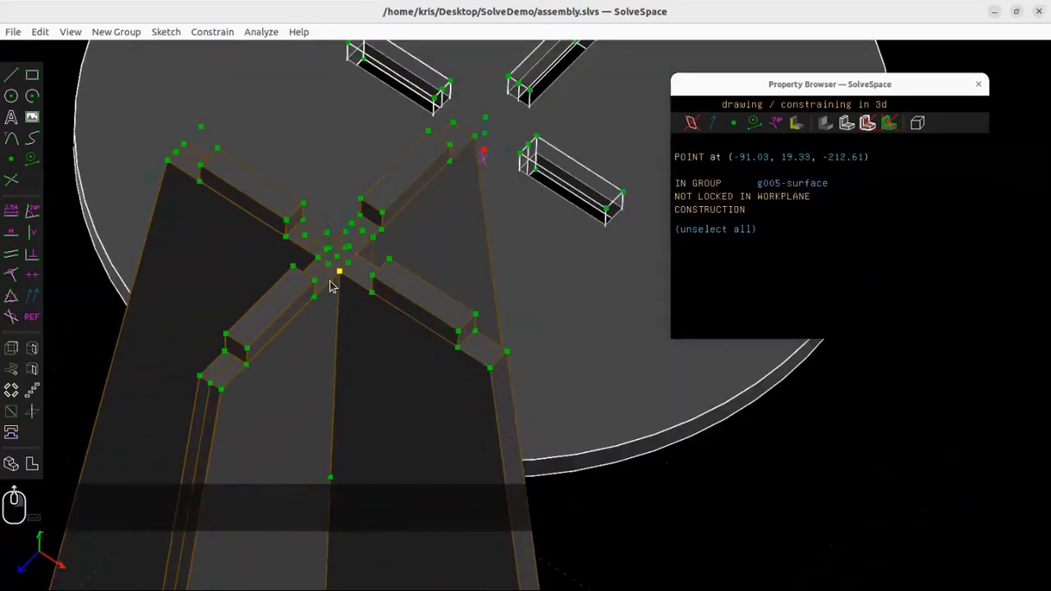
scroll(332, 280, up, 3)
click(341, 222)
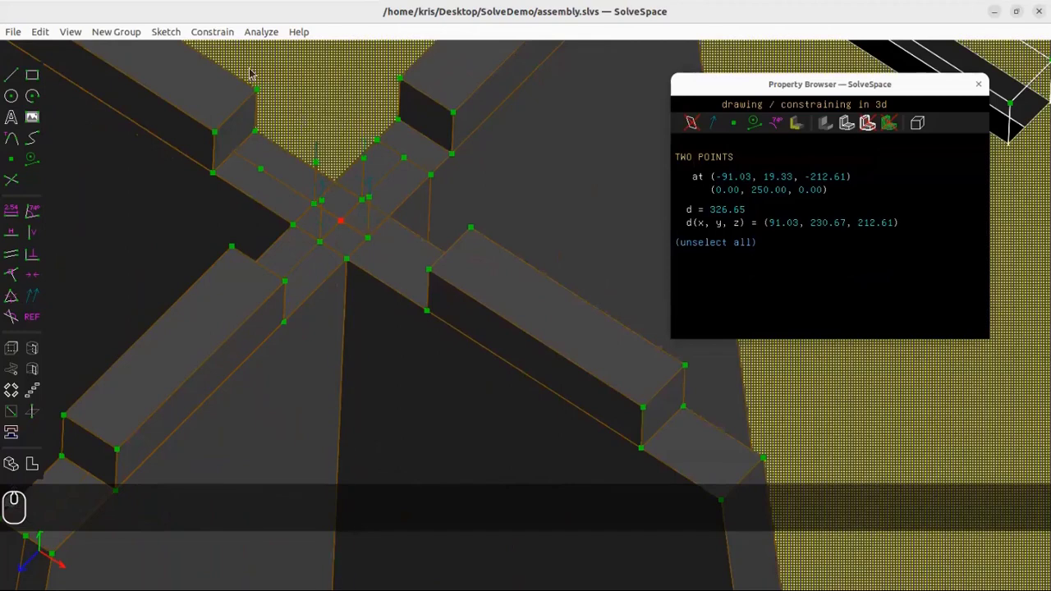
click(212, 31)
click(244, 182)
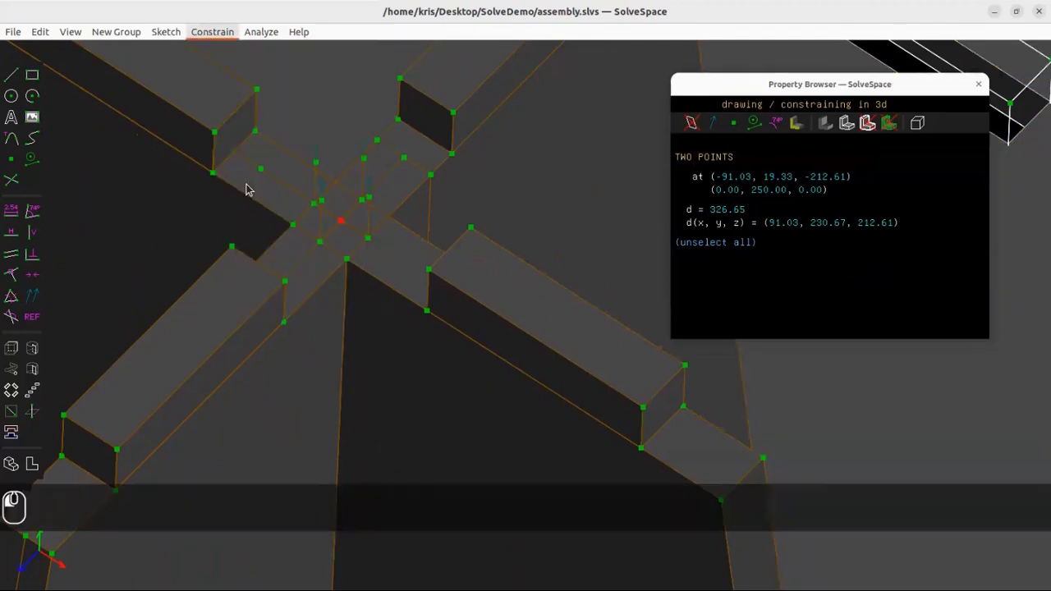
- Export the assembled stool as a triangle mesh named assembly.stl, in STL format, into the SolveDemo folder on the Desktop
scroll(345, 268, down, 6)
middle_drag(393, 343, 452, 369)
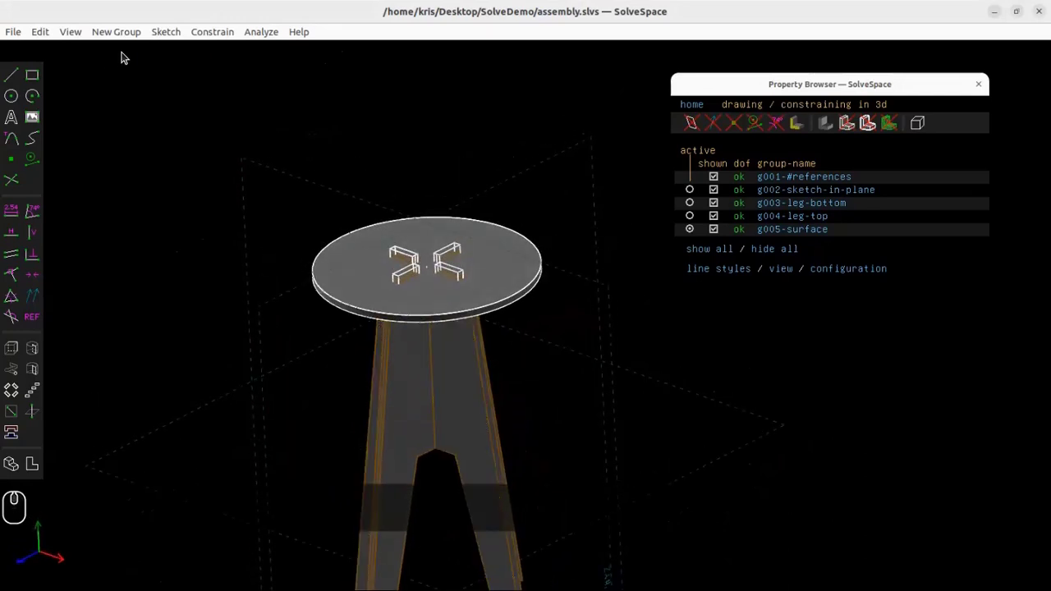
click(13, 33)
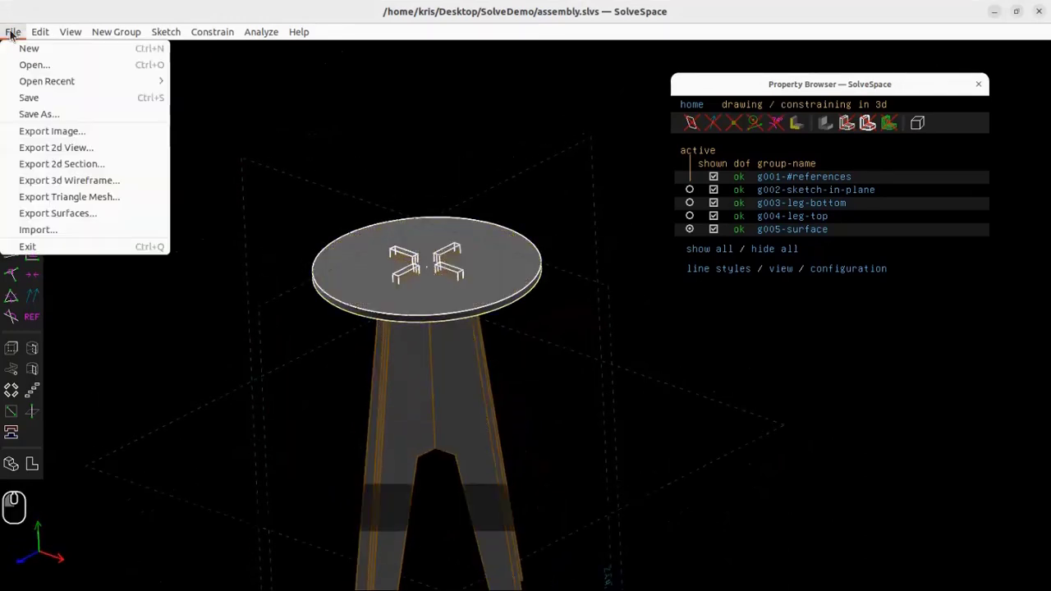
click(79, 200)
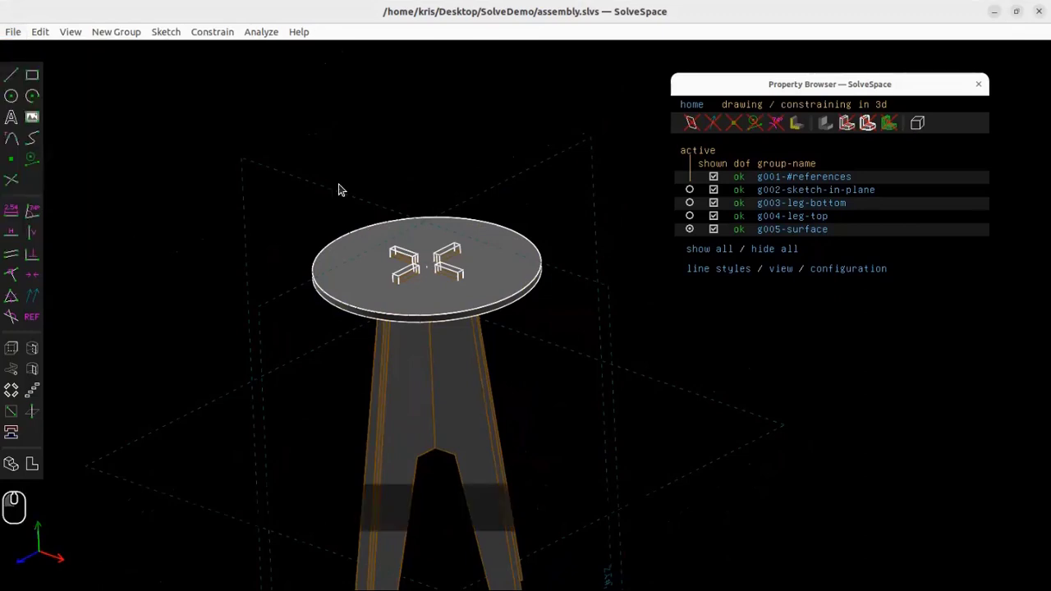
click(317, 243)
scroll(509, 350, down, 5)
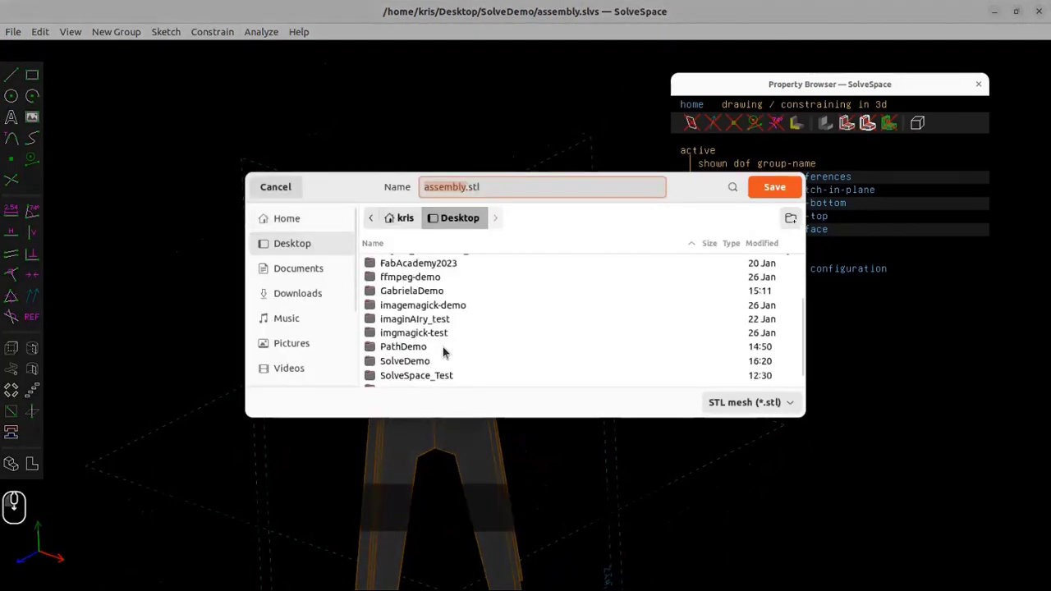
double_click(405, 352)
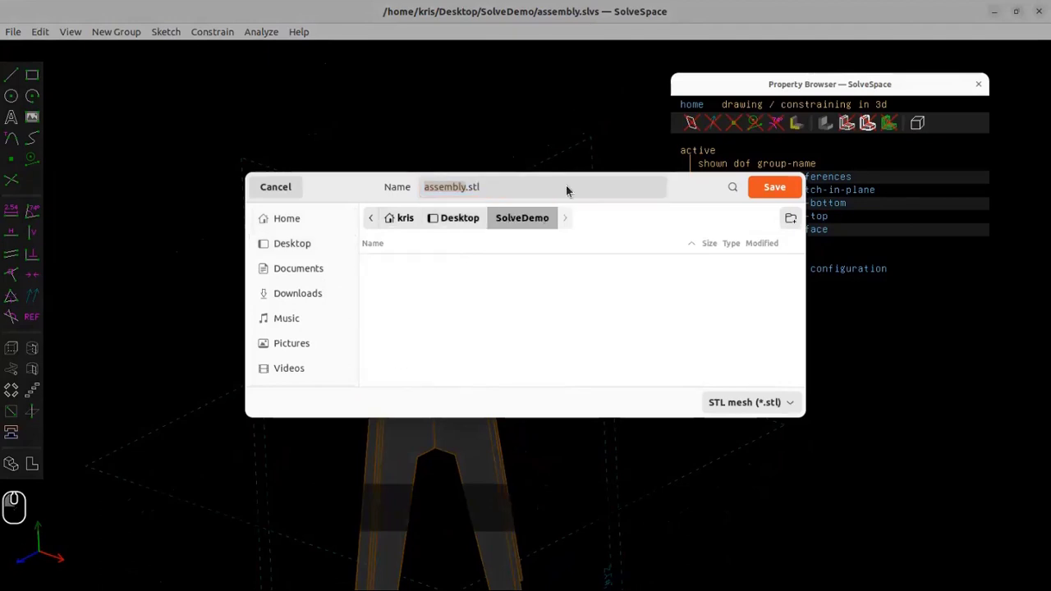
click(760, 404)
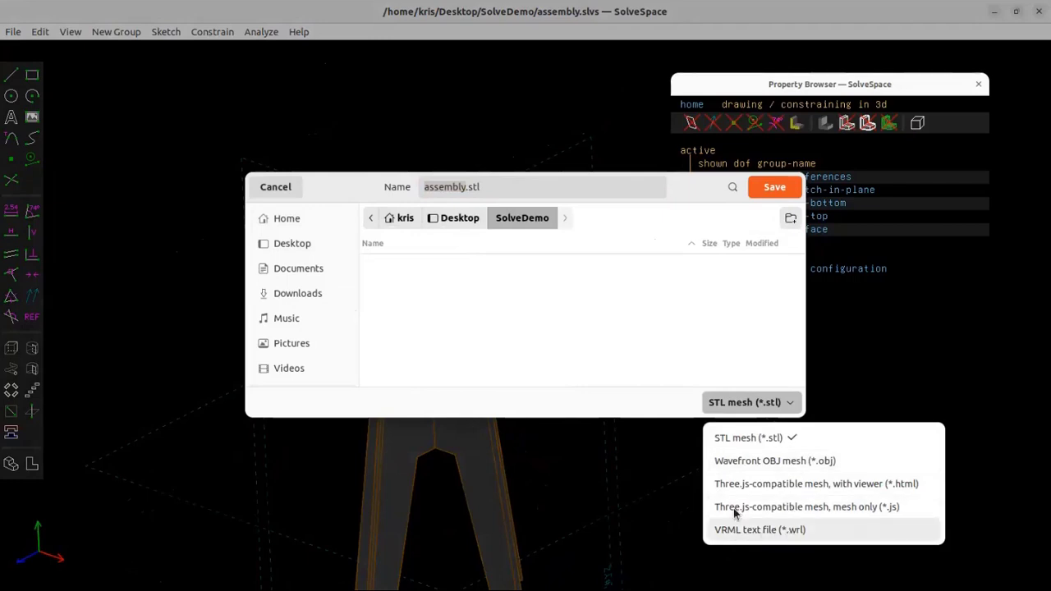
click(709, 194)
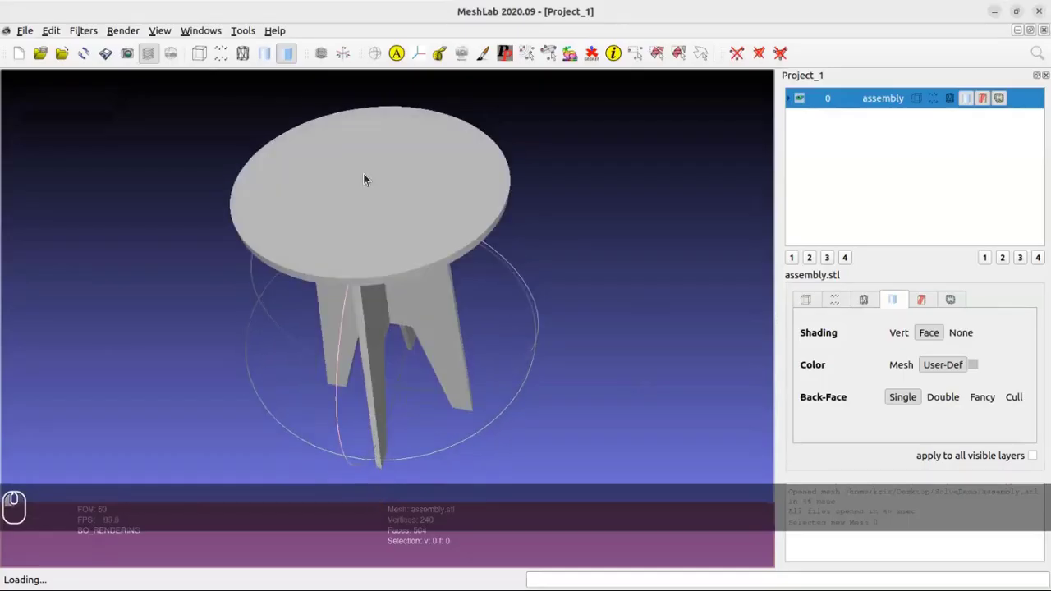
- Switch to MeshLab, show the triangle edges of the assembly mesh and view the stool from below
drag(522, 175, 386, 201)
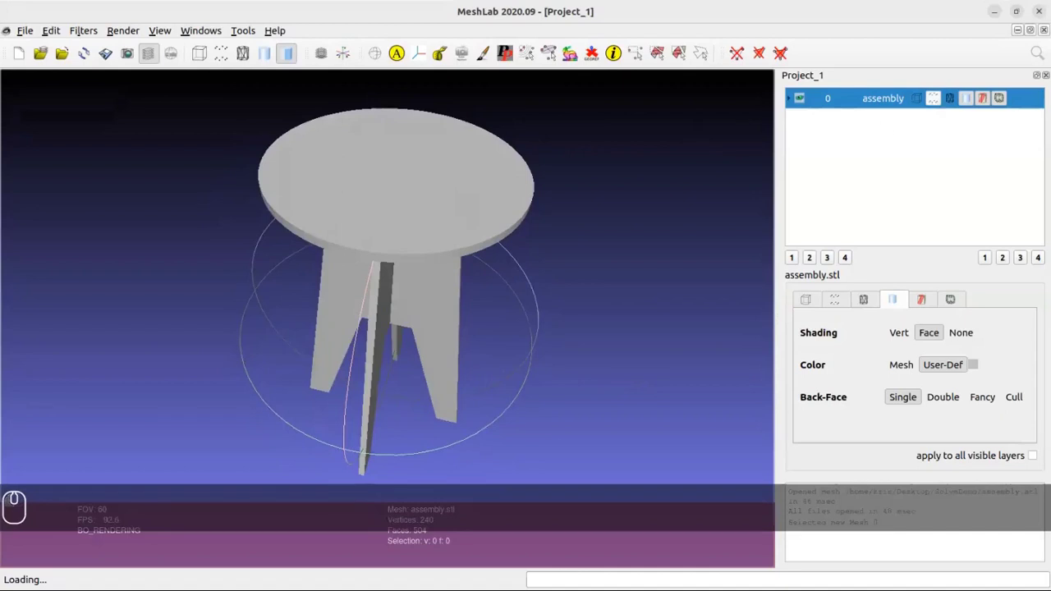
click(933, 97)
click(917, 98)
click(917, 97)
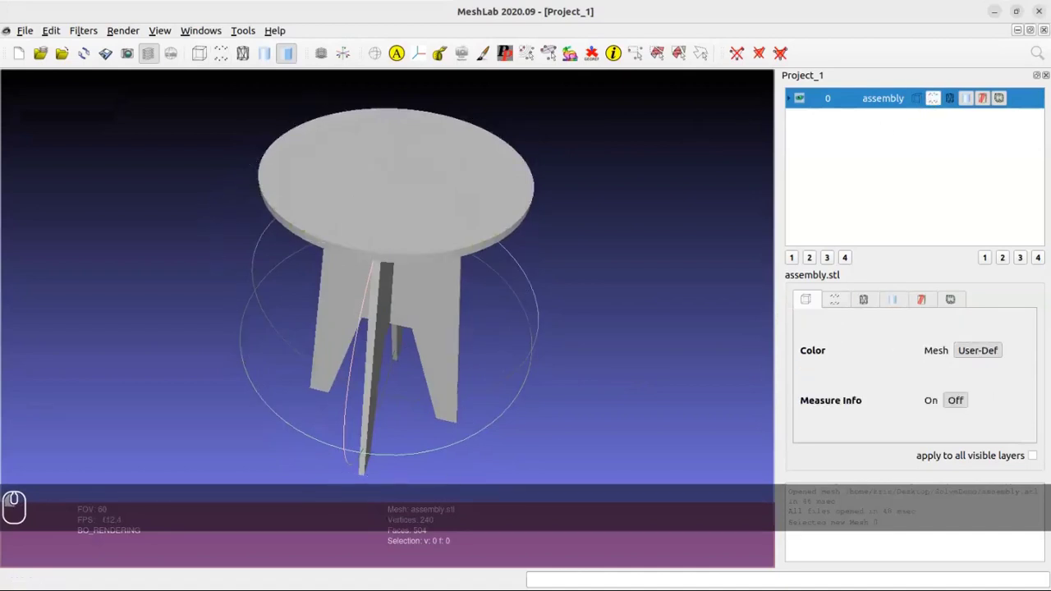
click(949, 97)
mouse_move(481, 343)
mouse_down()
mouse_move(451, 247)
mouse_move(464, 206)
mouse_move(397, 188)
mouse_move(418, 139)
mouse_move(492, 123)
mouse_up()
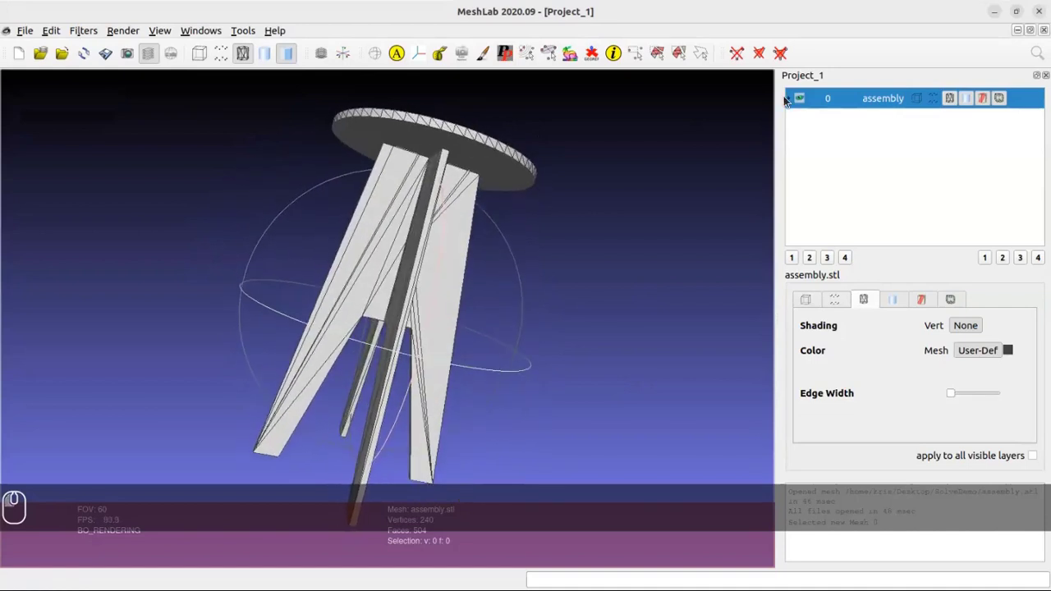
- Expand the assembly mesh's details to read its vertex and face counts, and inspect the stool mesh from other angles
click(786, 96)
click(877, 137)
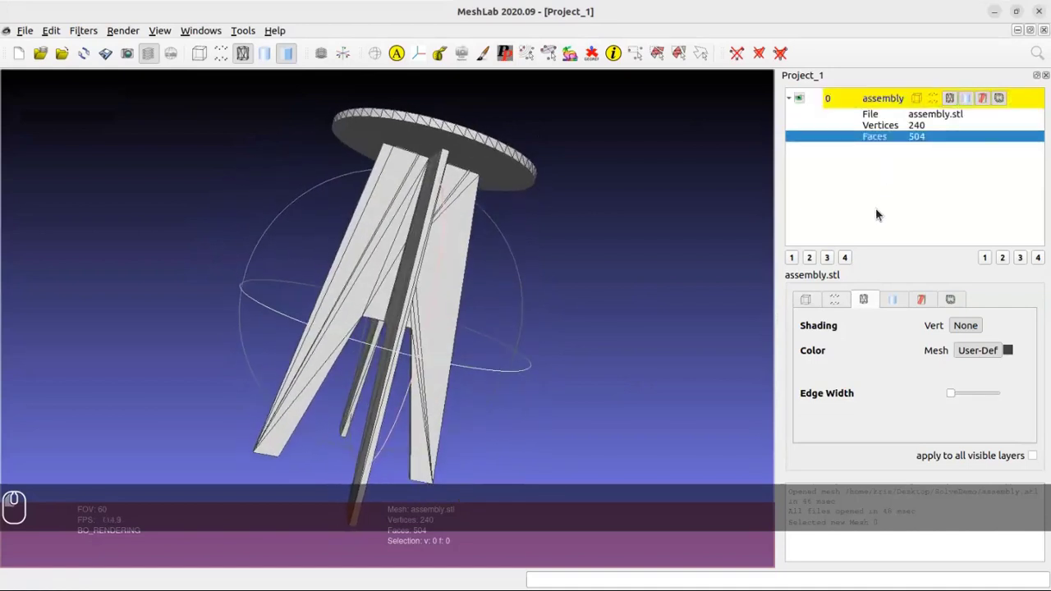
click(911, 125)
drag(508, 174, 379, 313)
scroll(433, 256, down, 5)
scroll(434, 254, up, 6)
scroll(452, 266, down, 6)
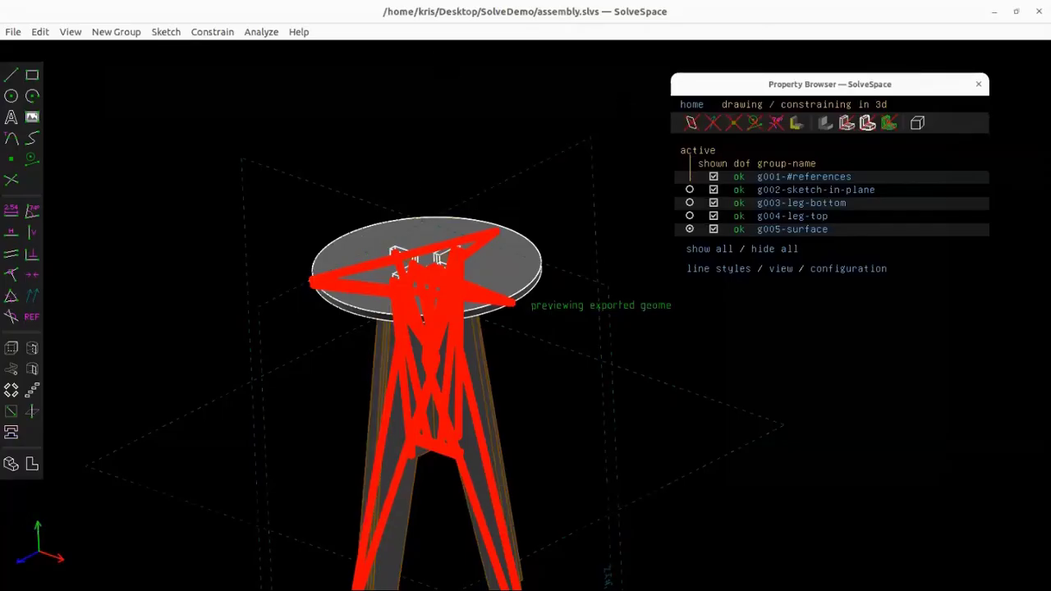
- Switch back to SolveSpace and open leg_top.slvs from the SolveDemo folder on the Desktop
click(14, 32)
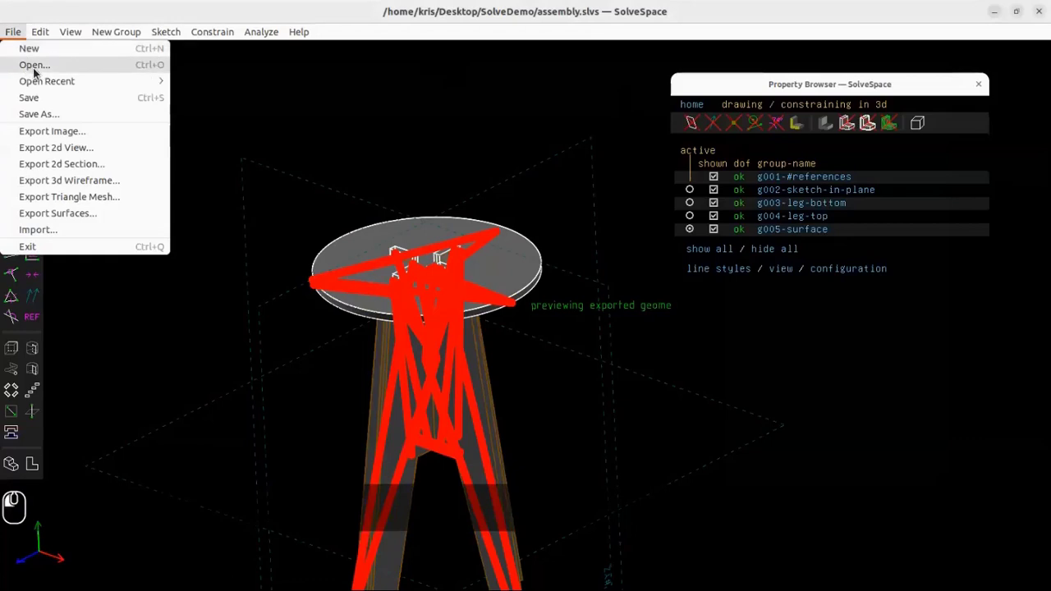
click(33, 63)
click(411, 349)
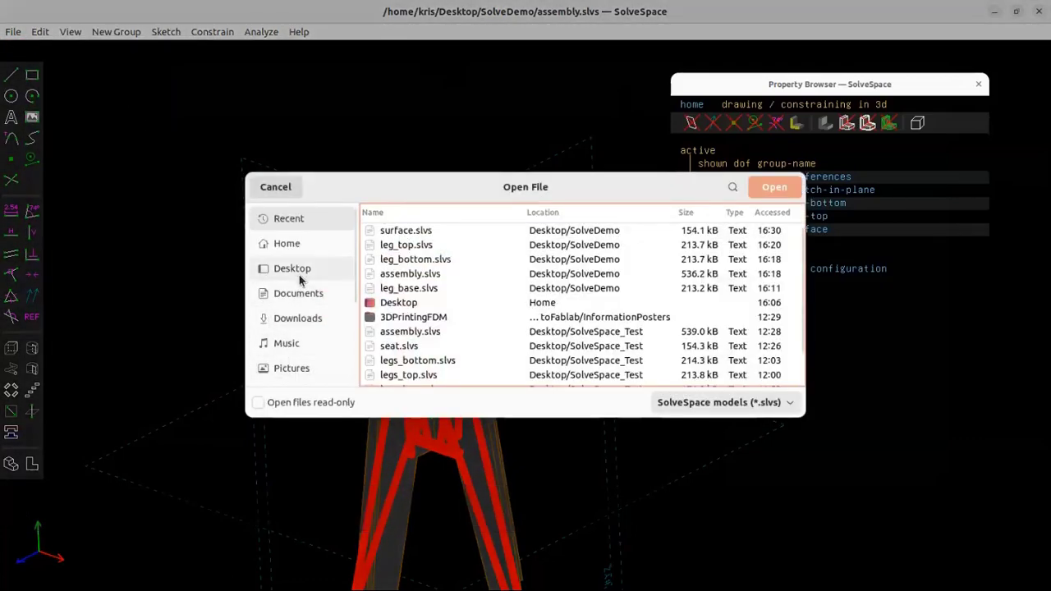
click(299, 271)
double_click(402, 351)
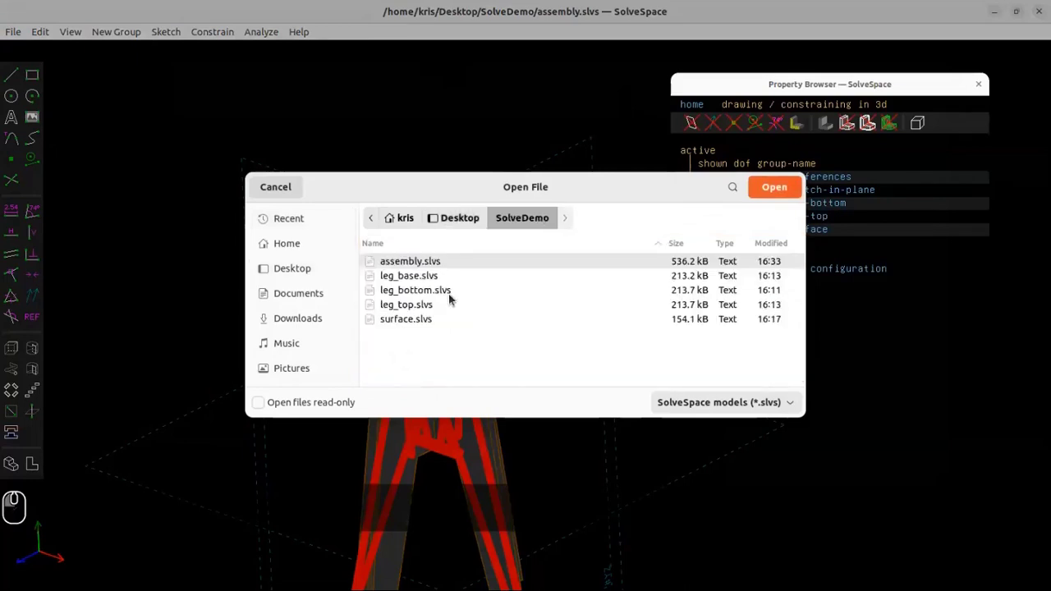
click(390, 306)
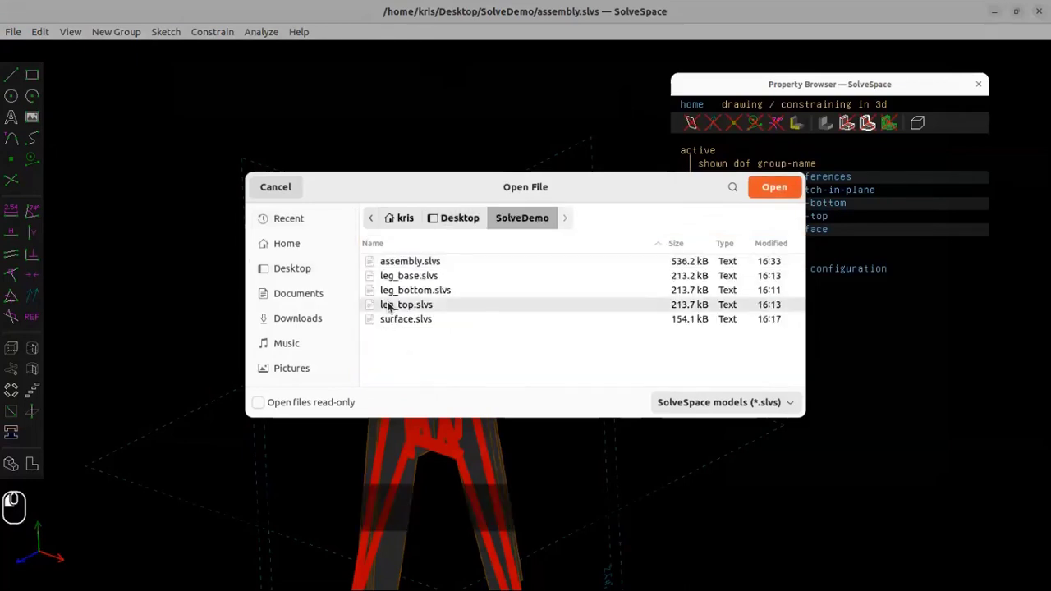
double_click(390, 307)
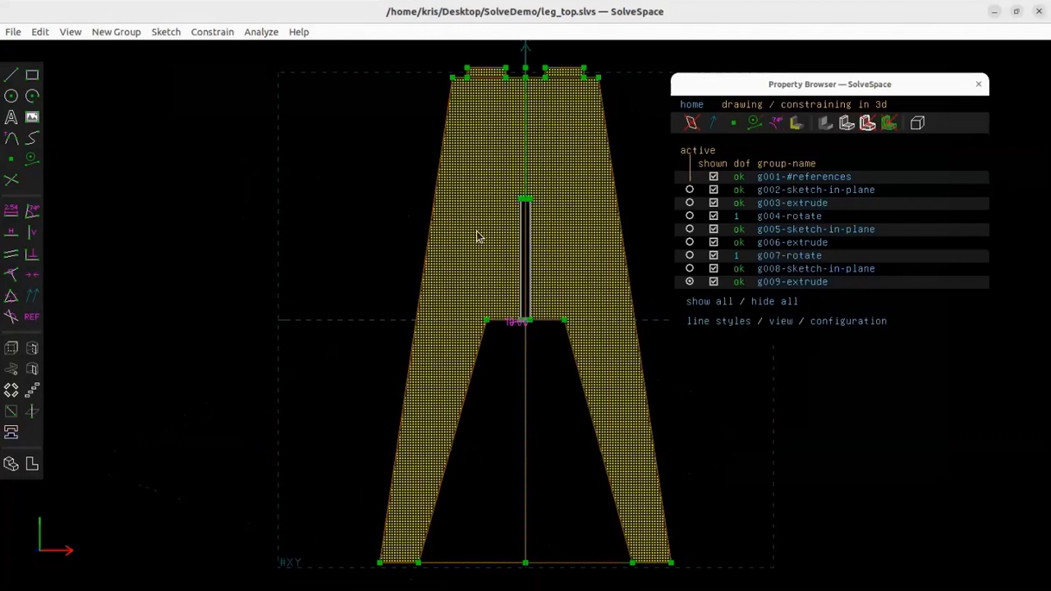
- Export the top leg as a triangle mesh named leg_top.stl, in STL format, into the SolveDemo folder
middle_drag(563, 286, 460, 246)
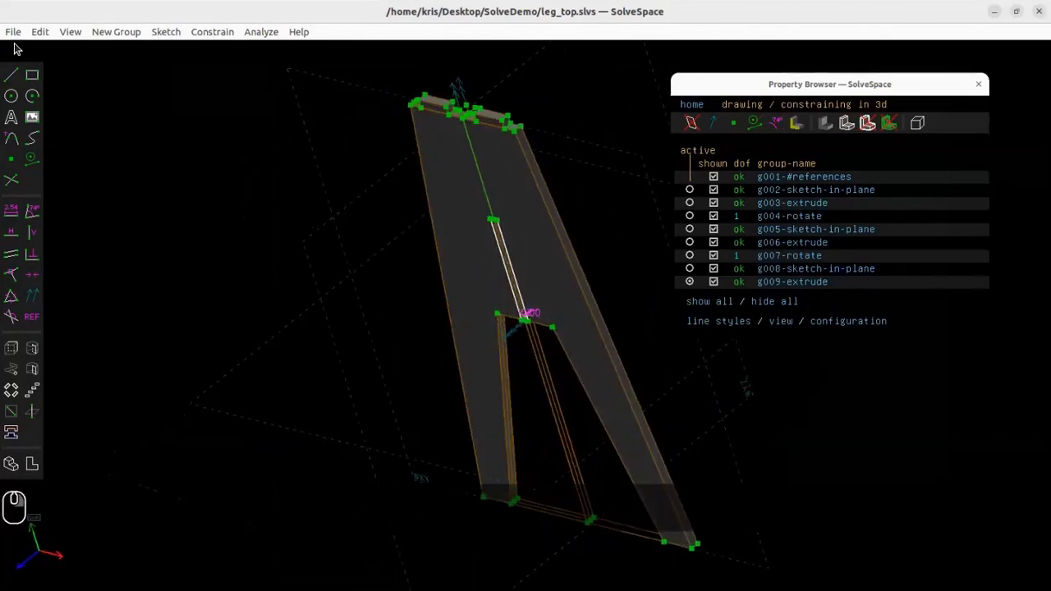
click(13, 32)
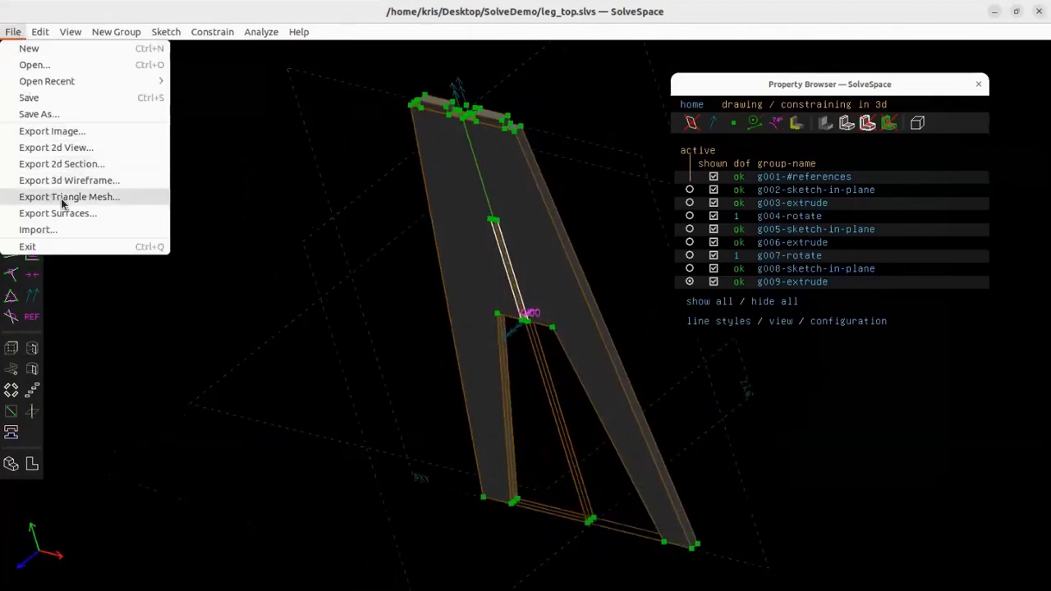
click(250, 164)
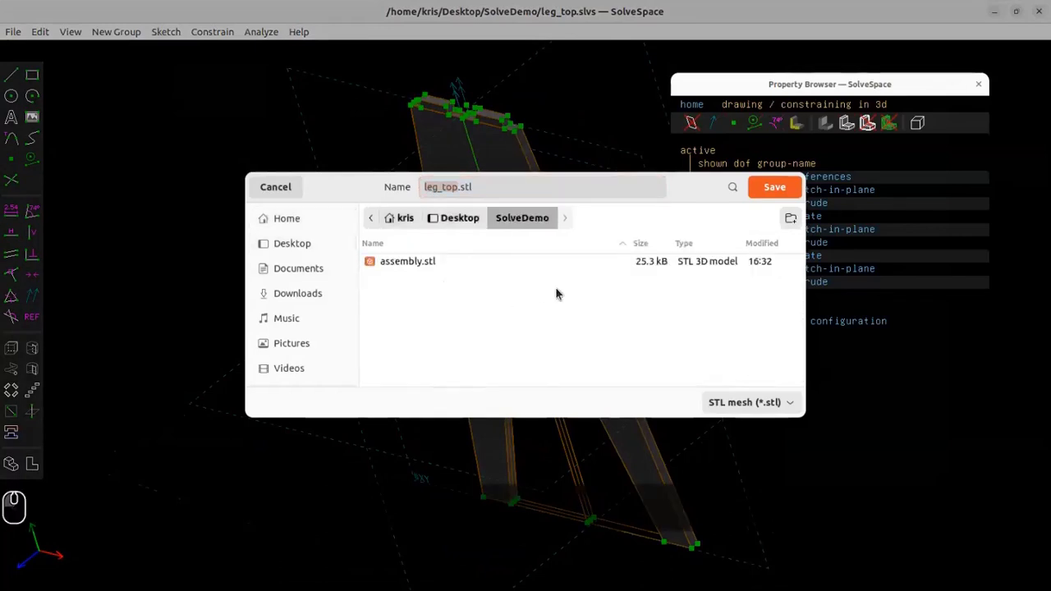
- Launch MeshLab and maximize its window
key(alt+Tab)
key(alt+Tab)
key(alt+Tab)
text(mesh)
key(Return)
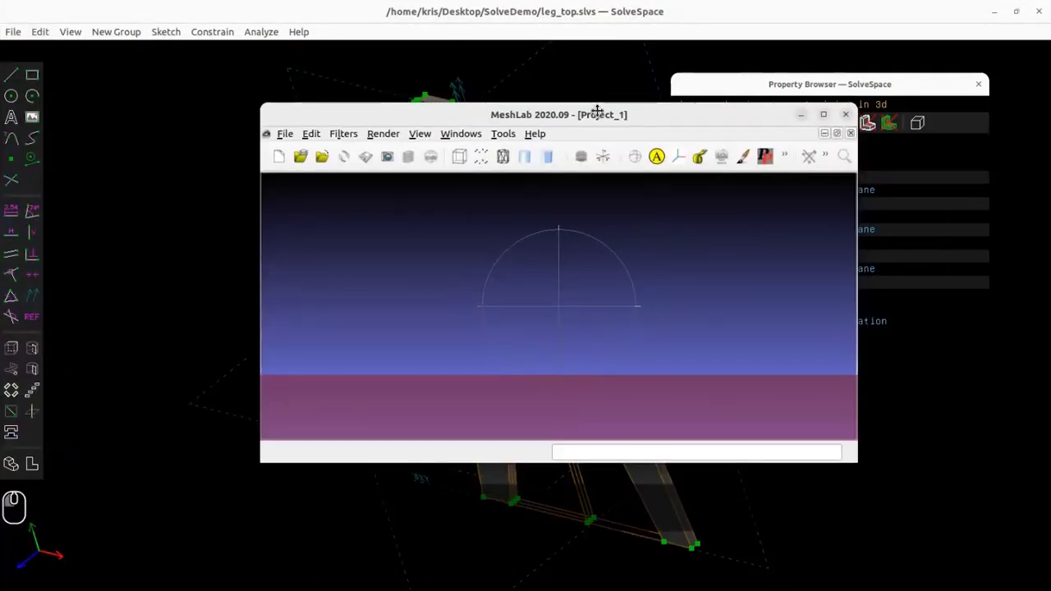
double_click(596, 107)
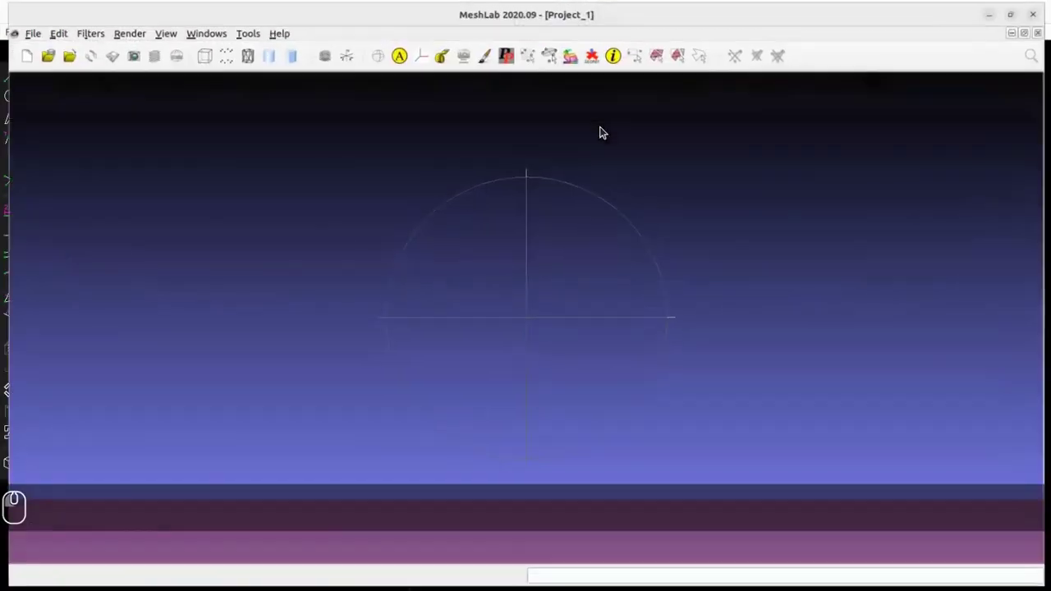
- Import the leg_top.stl mesh from the SolveDemo folder on the Desktop
click(25, 31)
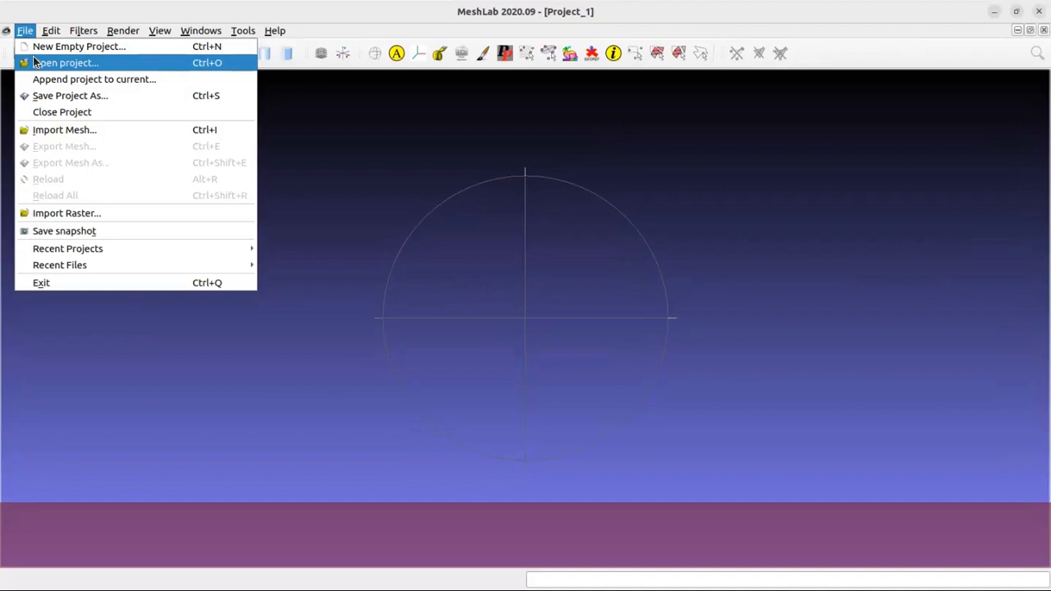
click(64, 130)
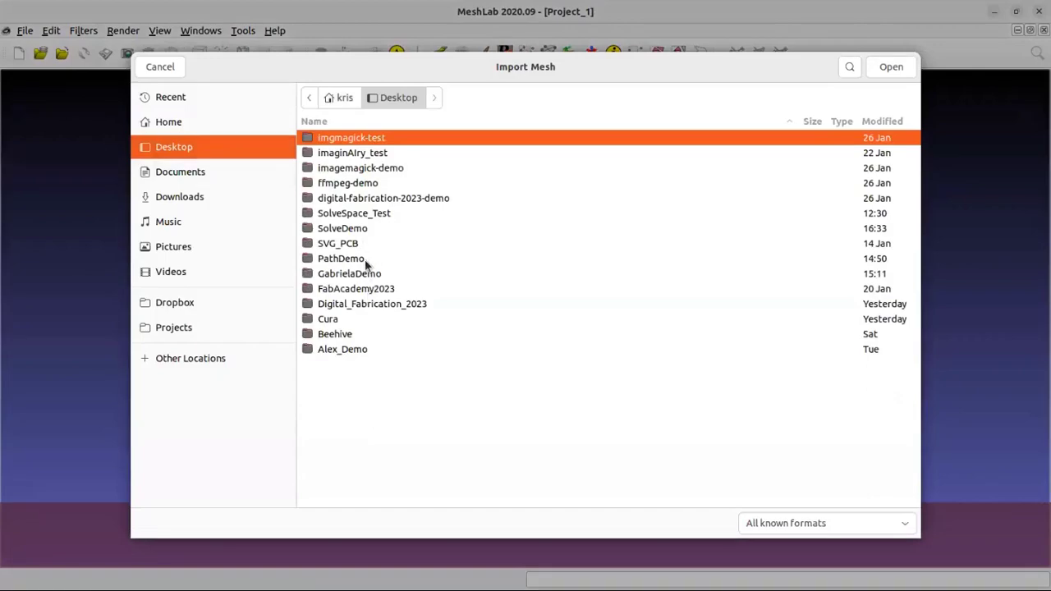
double_click(363, 229)
key(Return)
- Show the triangle edges of the leg_top mesh and inspect the leg from several angles
drag(413, 282, 390, 257)
scroll(388, 259, down, 7)
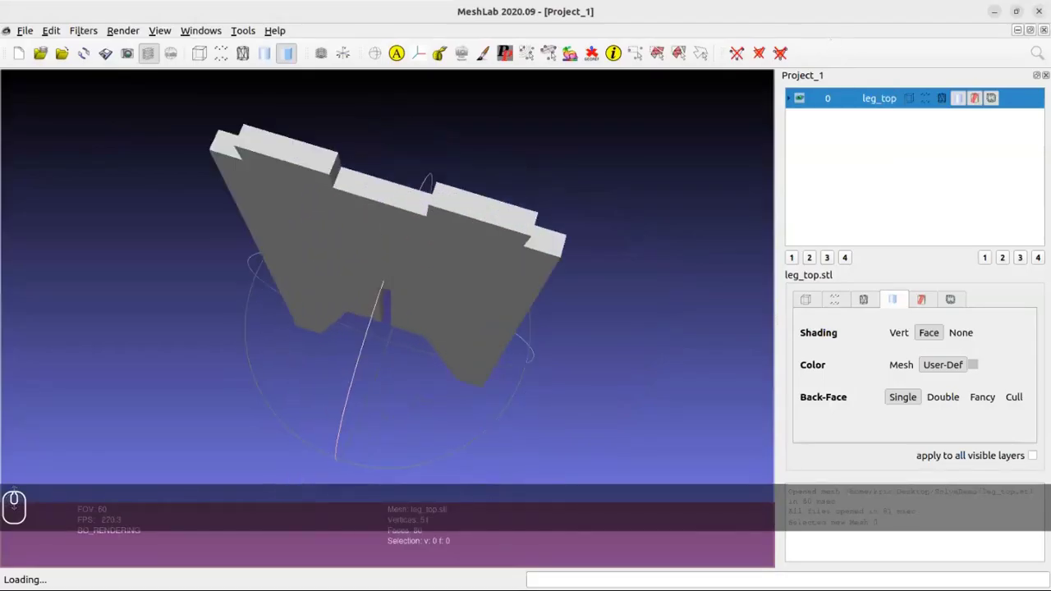
click(942, 97)
drag(580, 288, 422, 222)
scroll(463, 190, down, 5)
scroll(463, 195, up, 8)
- Look over the available mesh filter categories and close MeshLab to return to leg_top.slvs in SolveSpace
click(159, 30)
mouse_move(83, 31)
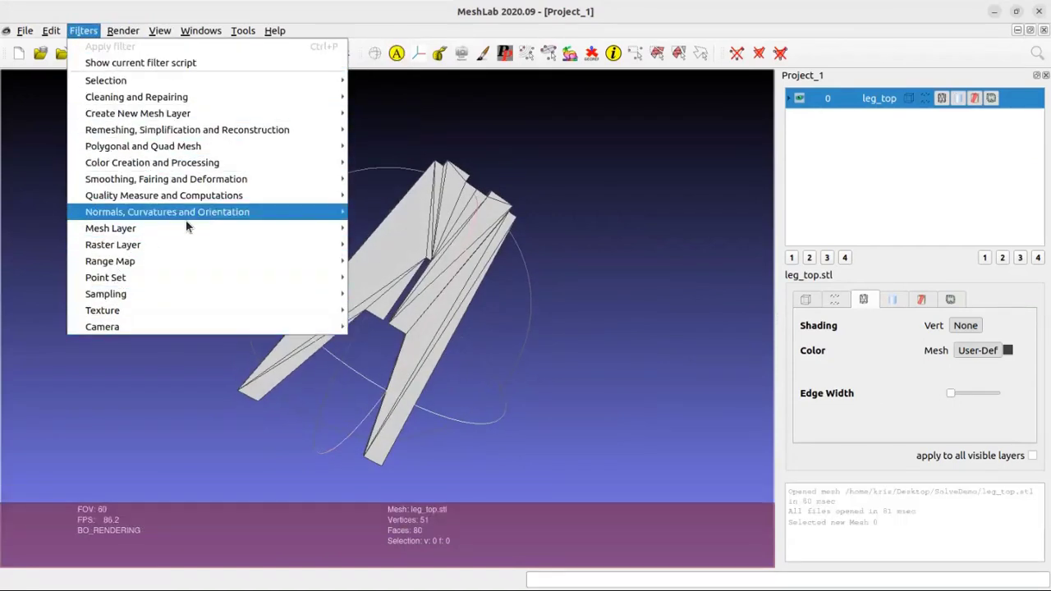
click(539, 210)
drag(539, 210, 460, 201)
click(1039, 10)
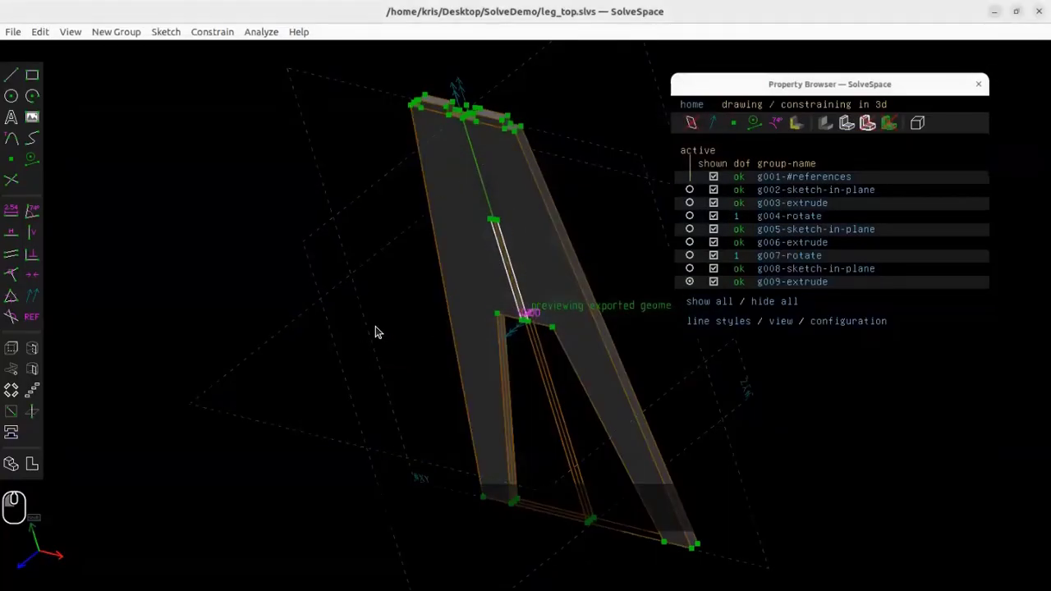
- Align the view squarely with the front face of the top leg
right_drag(453, 357, 348, 406)
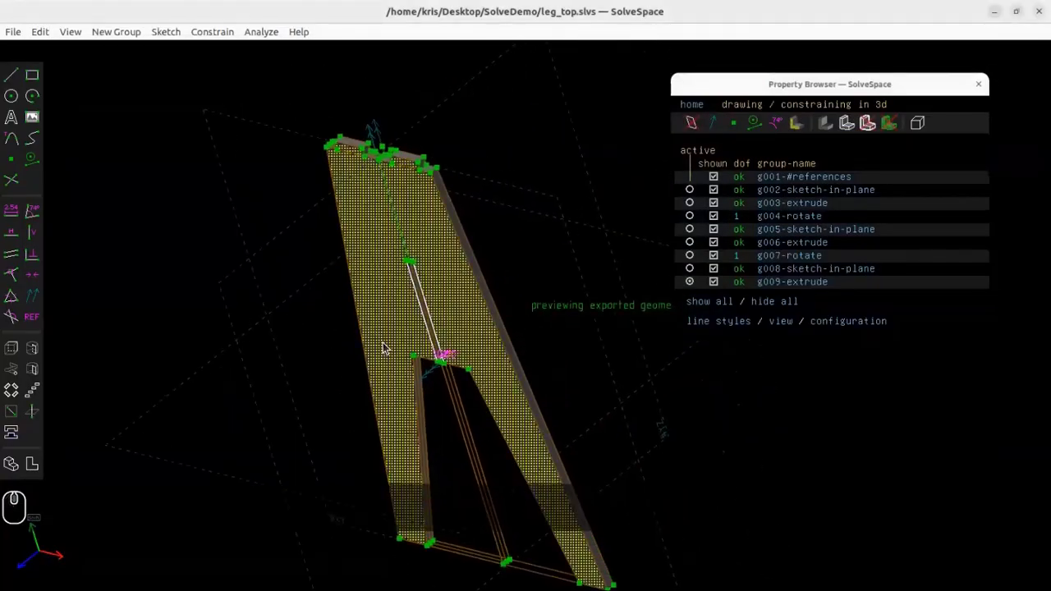
middle_drag(441, 361, 387, 355)
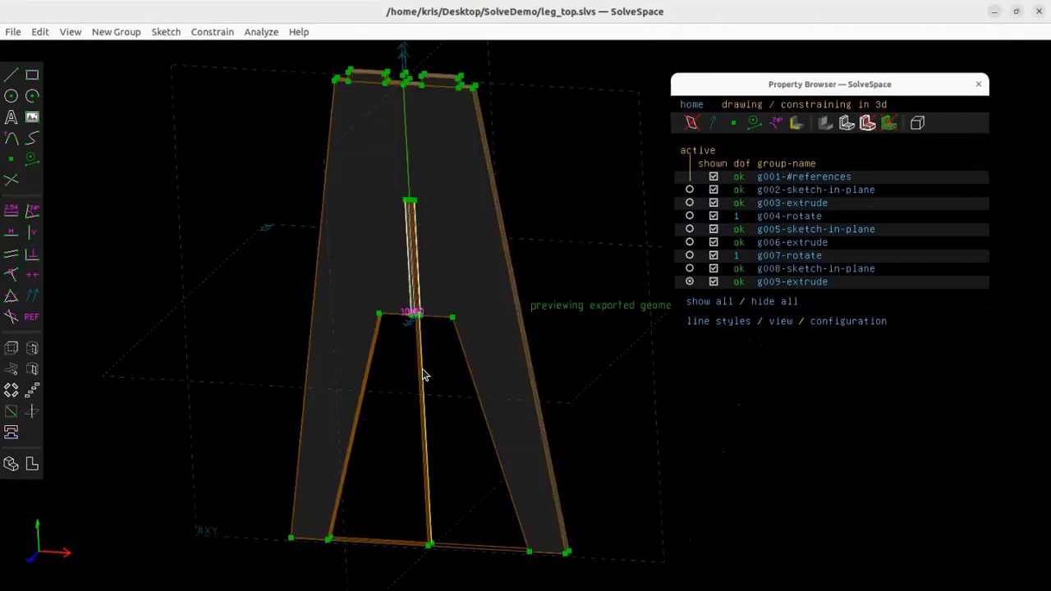
key(w)
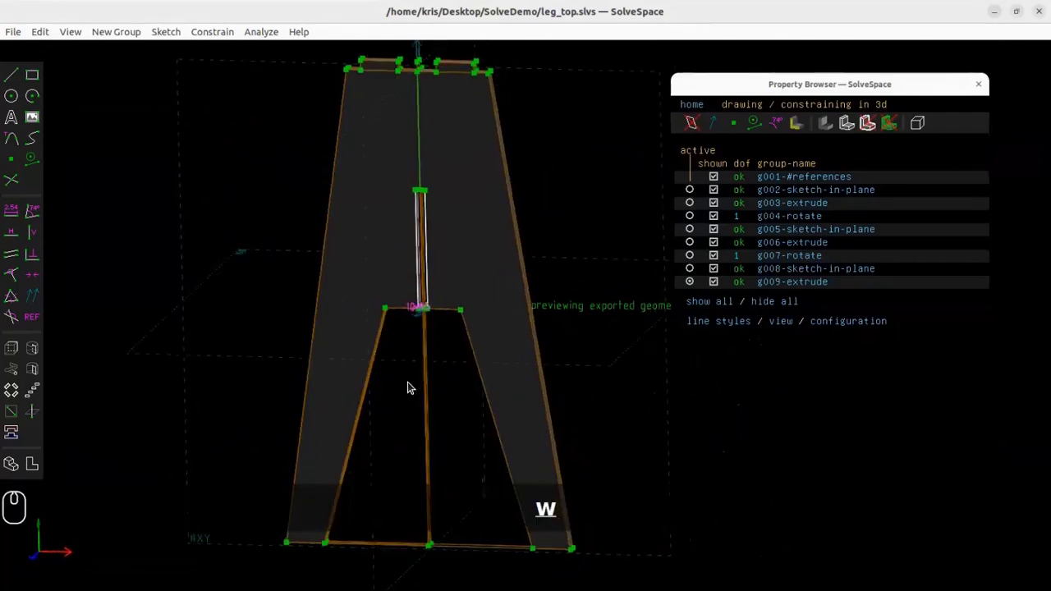
- Make the solid's faces selectable and select the large front face of the top leg
scroll(558, 190, up, 2)
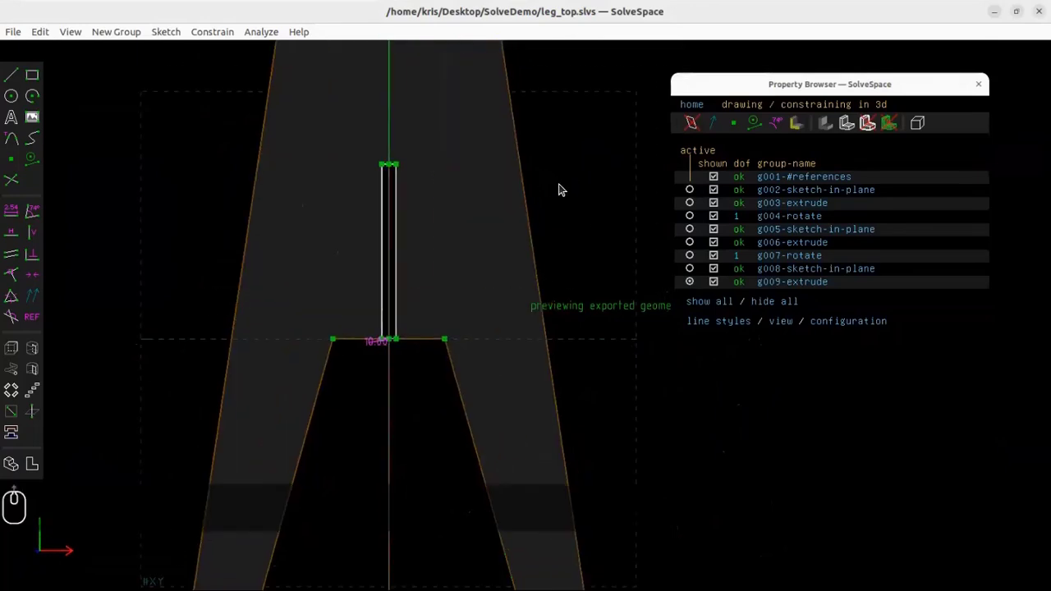
scroll(556, 193, down, 1)
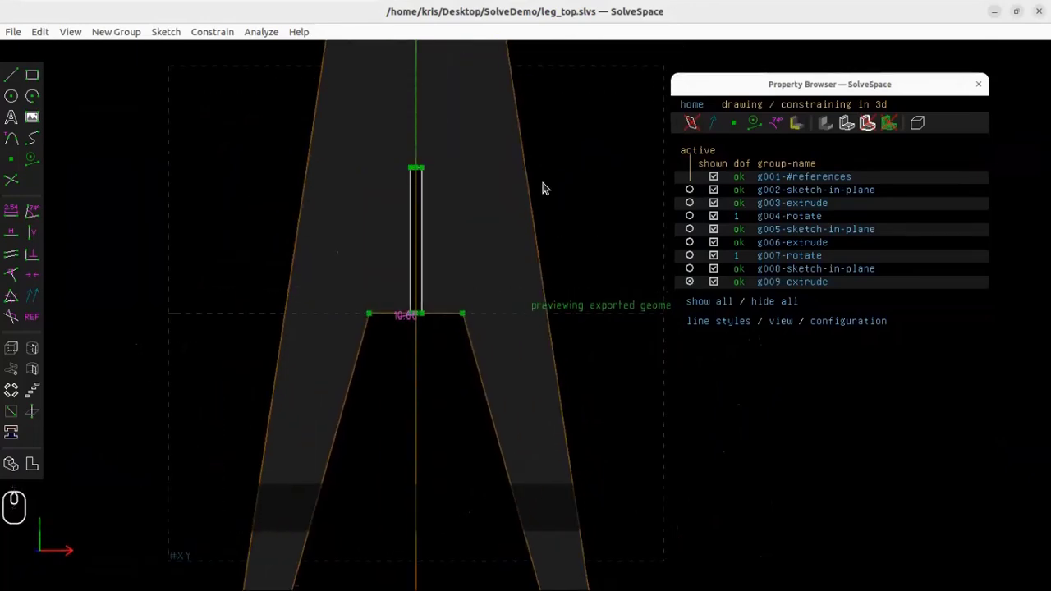
scroll(546, 197, down, 1)
middle_drag(538, 241, 465, 198)
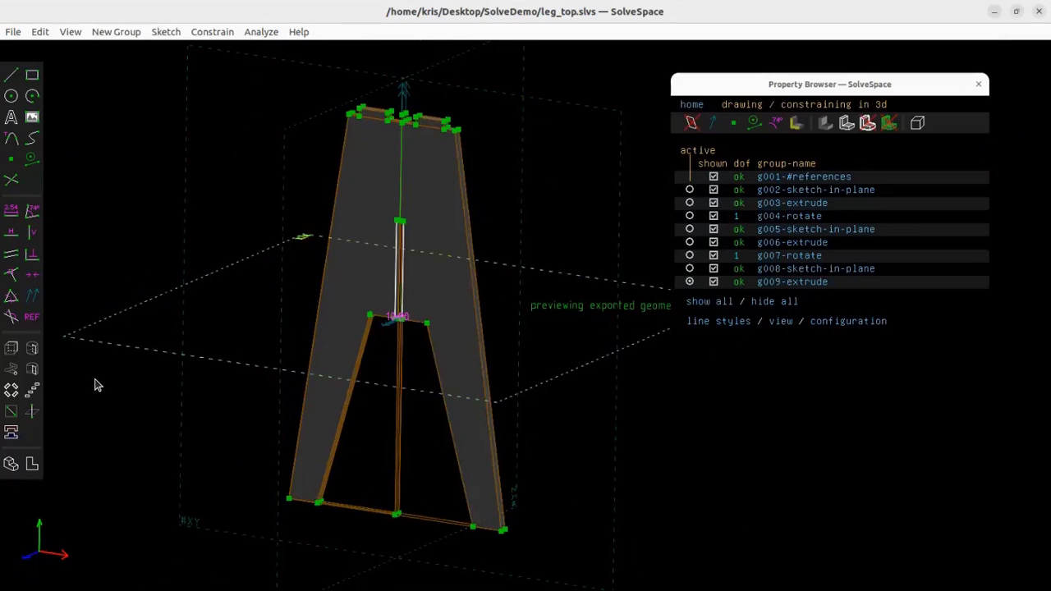
click(795, 127)
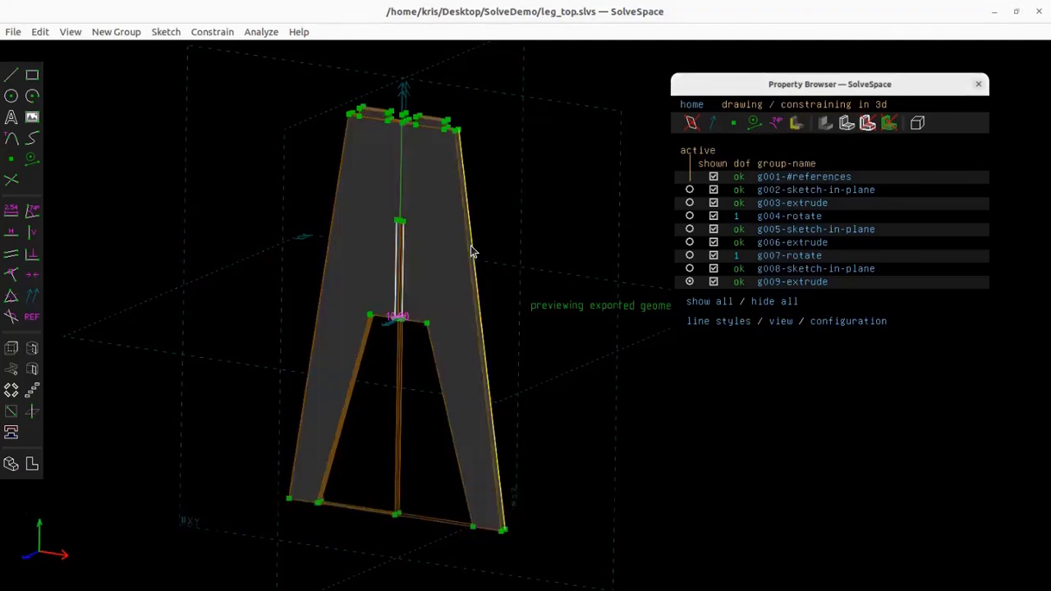
click(444, 234)
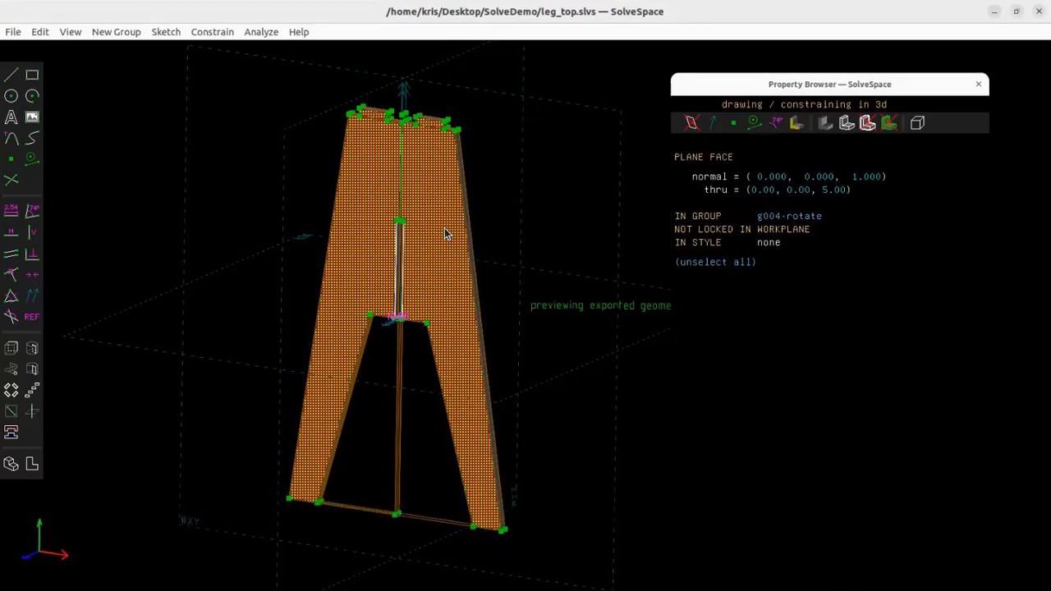
- Export a 2D section of the selected face as leg_top.pdf in the SolveDemo folder on the Desktop, using the PDF format
click(14, 32)
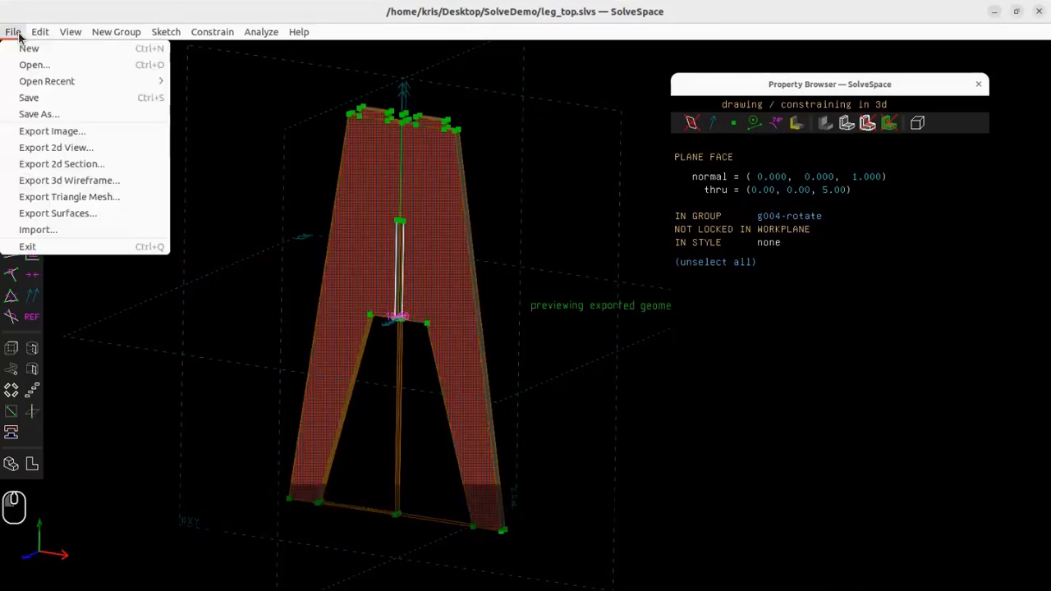
click(75, 168)
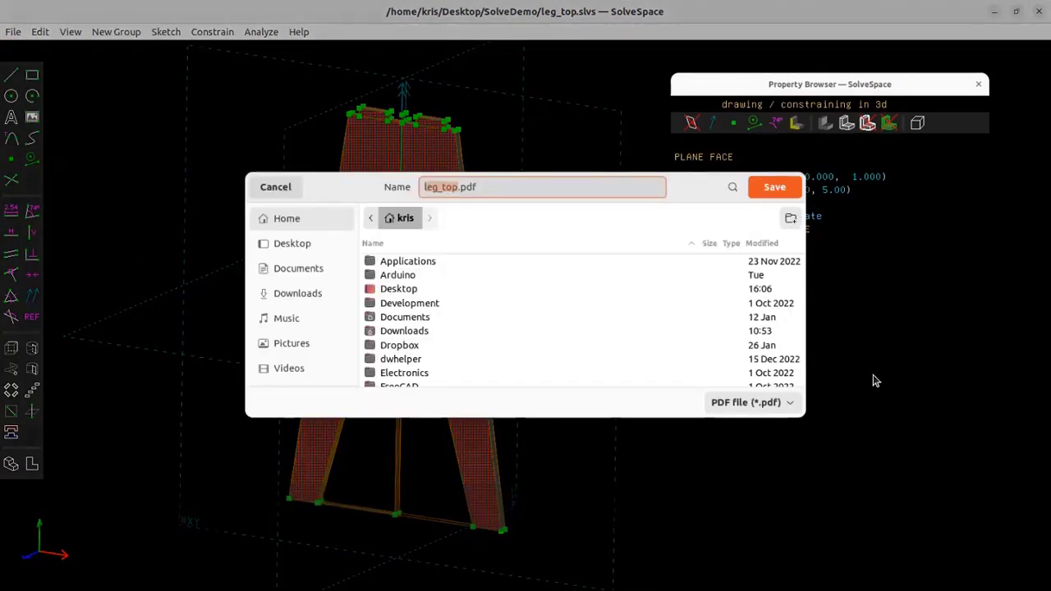
click(793, 404)
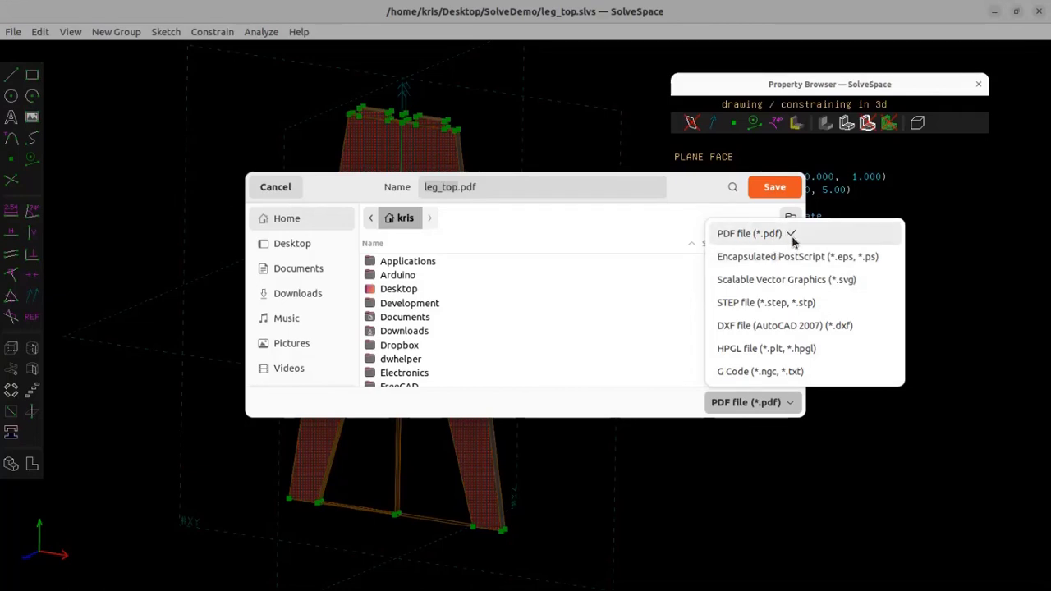
click(793, 238)
click(291, 243)
scroll(443, 357, down, 5)
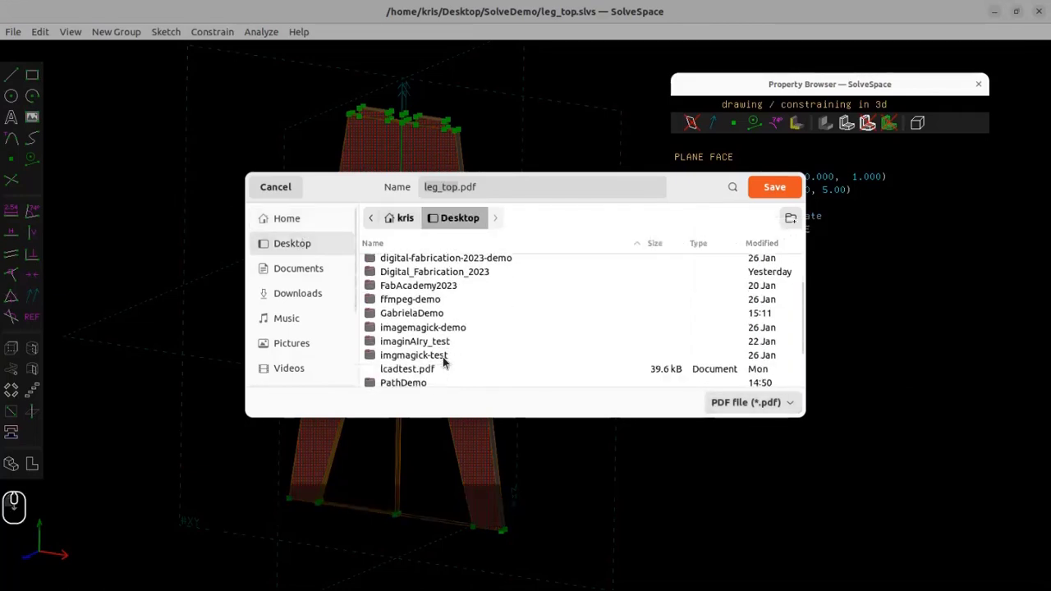
double_click(419, 351)
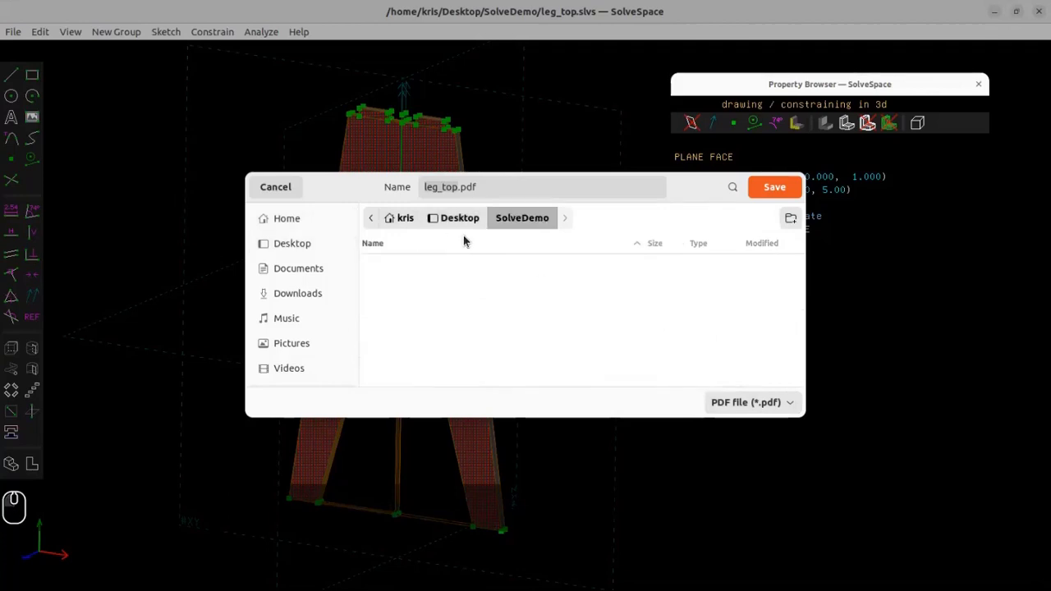
key(Return)
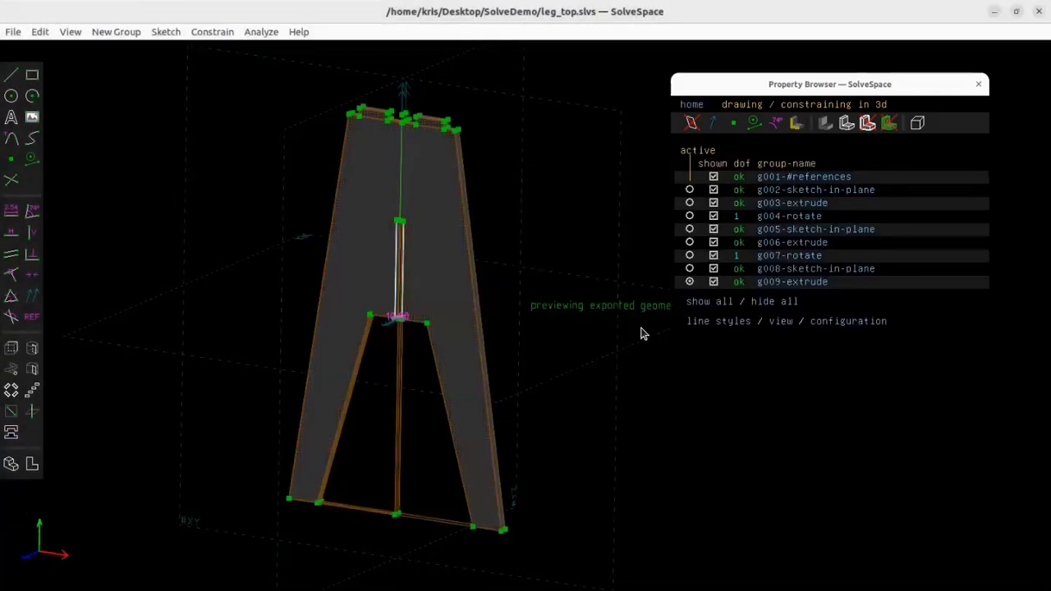
- Launch Inkscape and continue from its welcome screen to a new blank document
key(super)
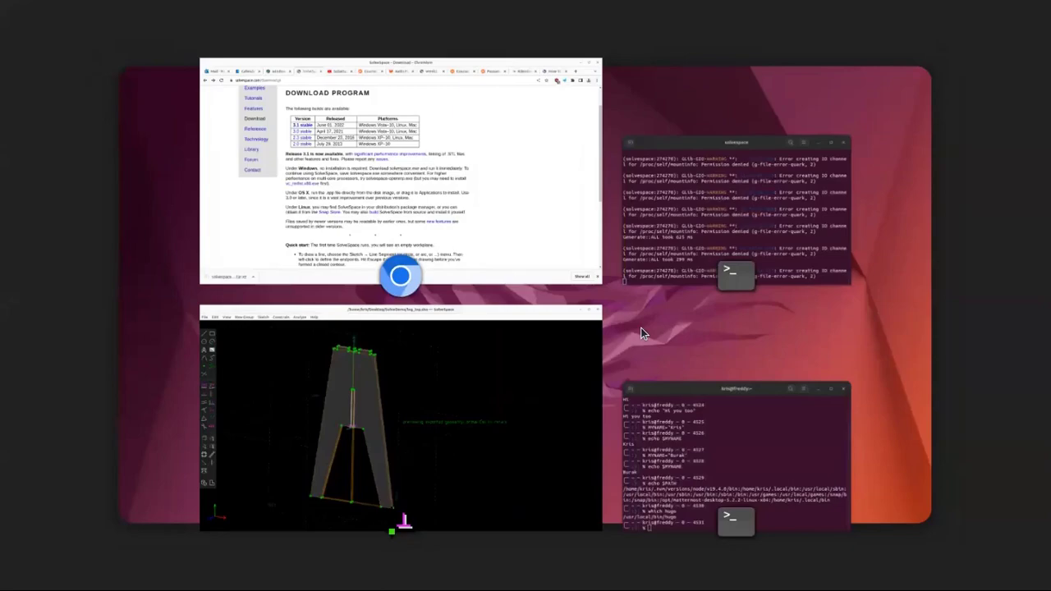
text(in)
key(Return)
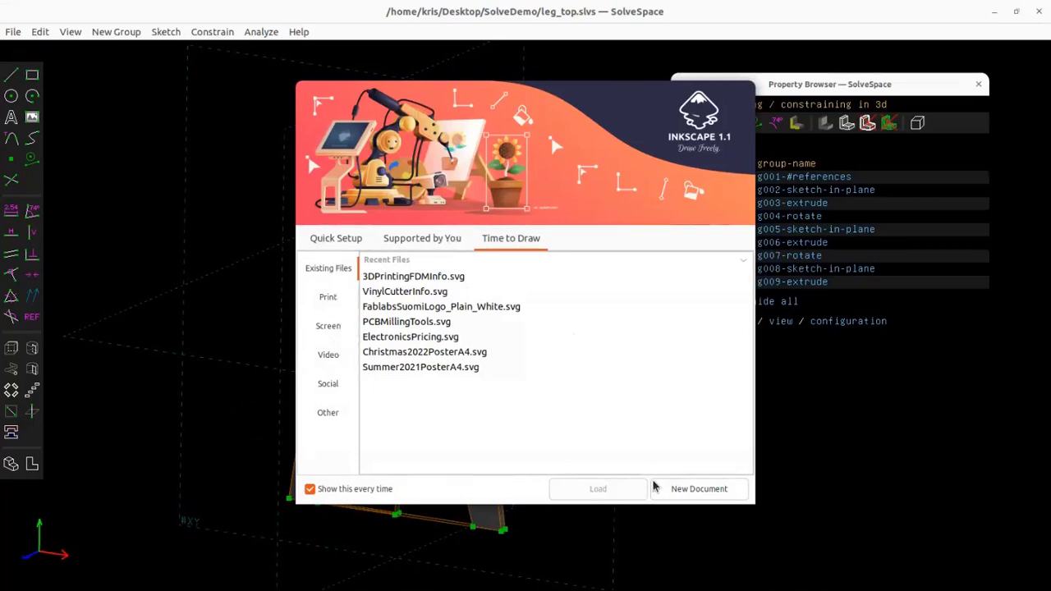
click(328, 417)
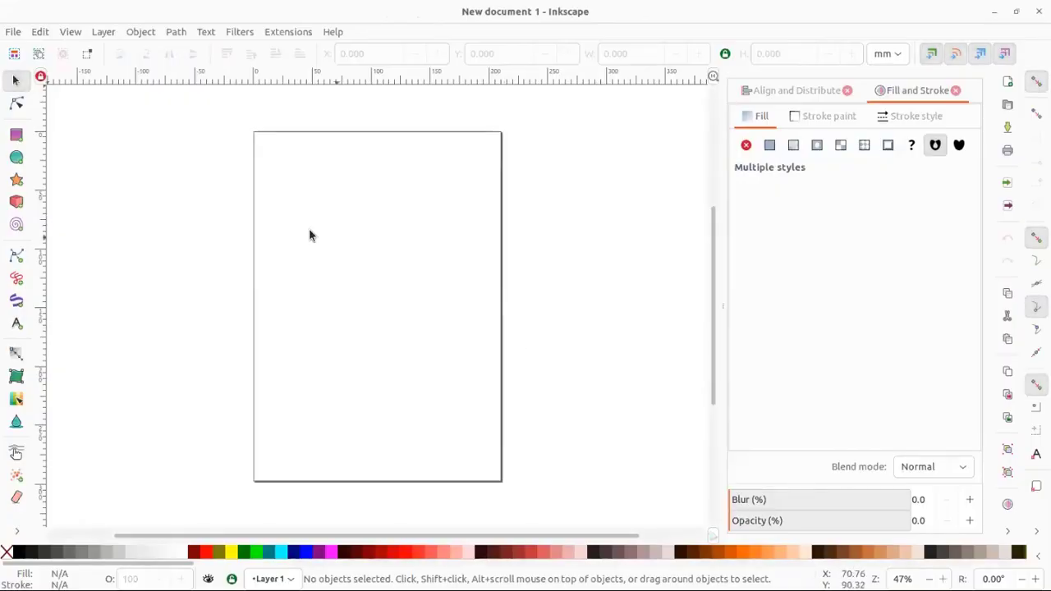
- Open leg_top.pdf from the SolveDemo folder on the Desktop with the internal import setting
click(15, 32)
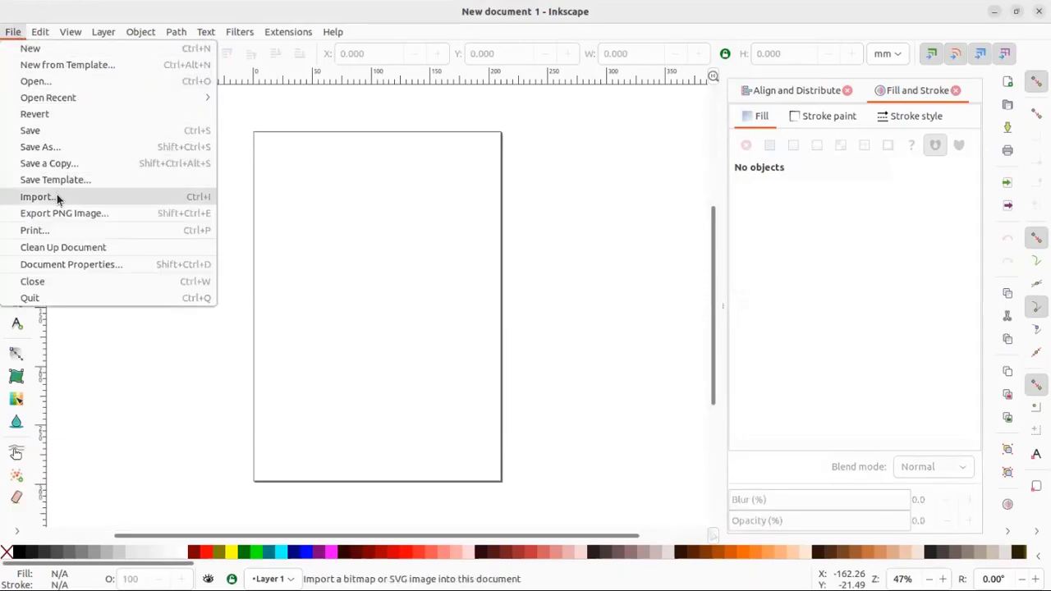
click(54, 79)
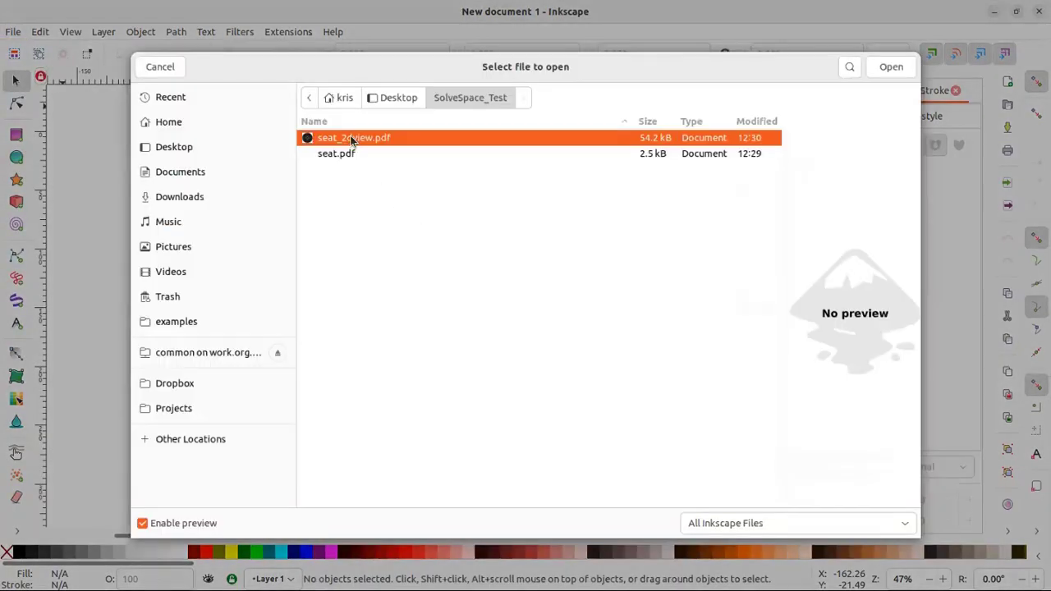
click(400, 103)
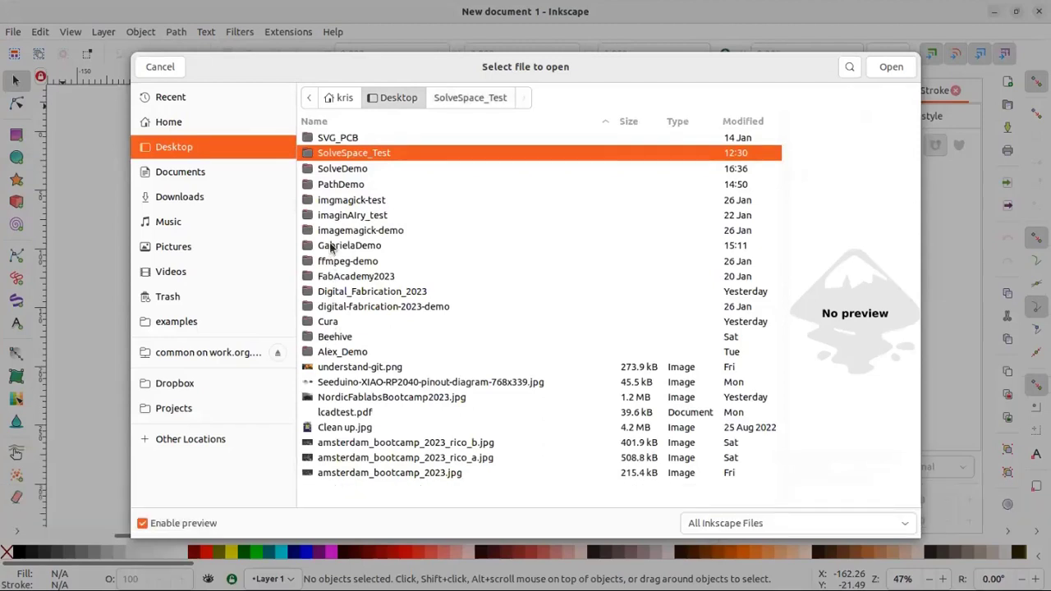
double_click(333, 170)
click(888, 67)
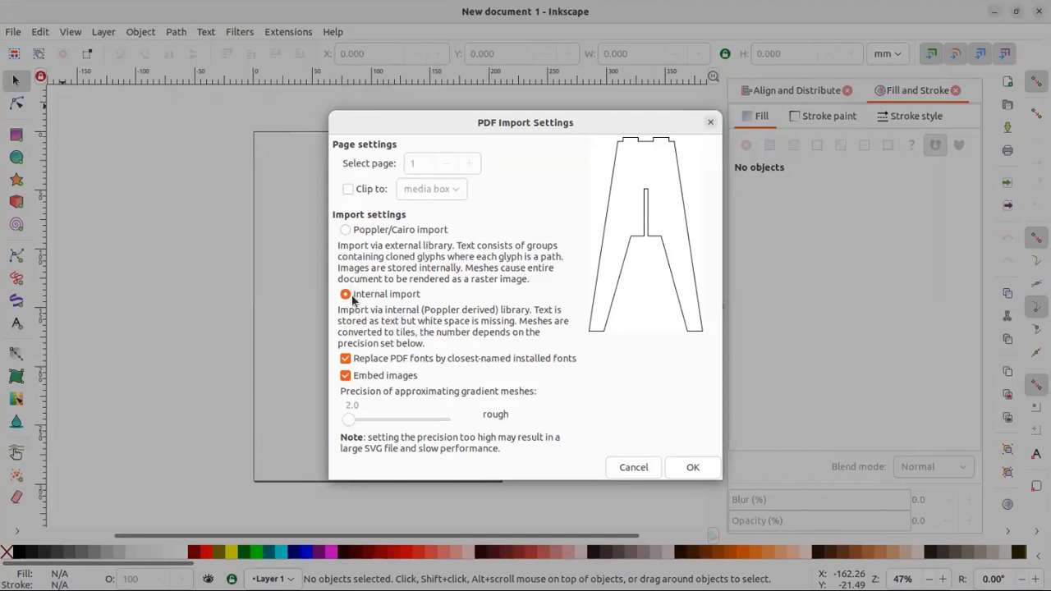
click(690, 468)
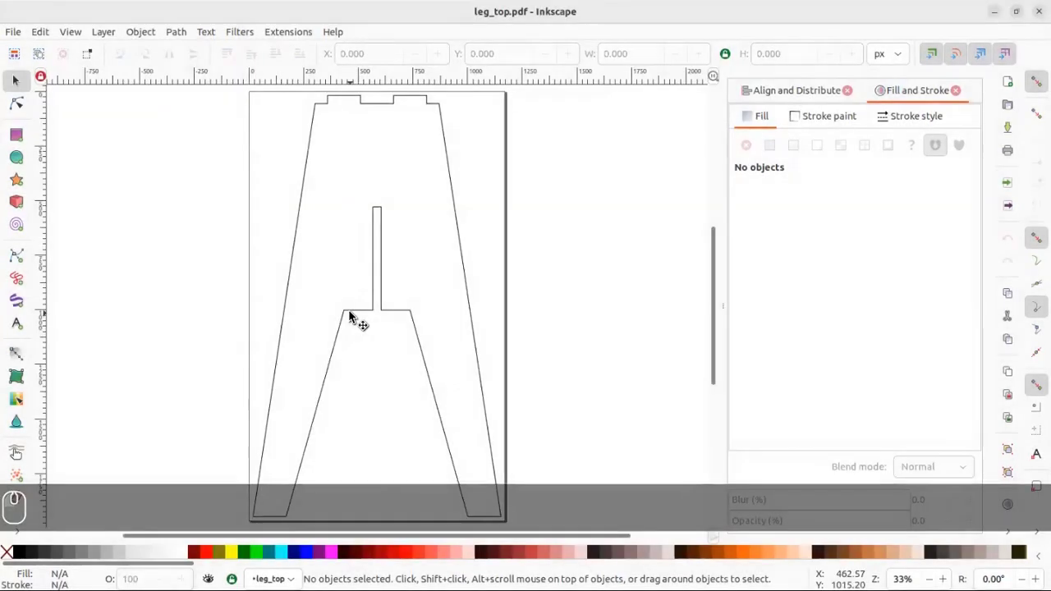
- Select the imported leg outline to check how its path is built, and clear the selection
click(458, 251)
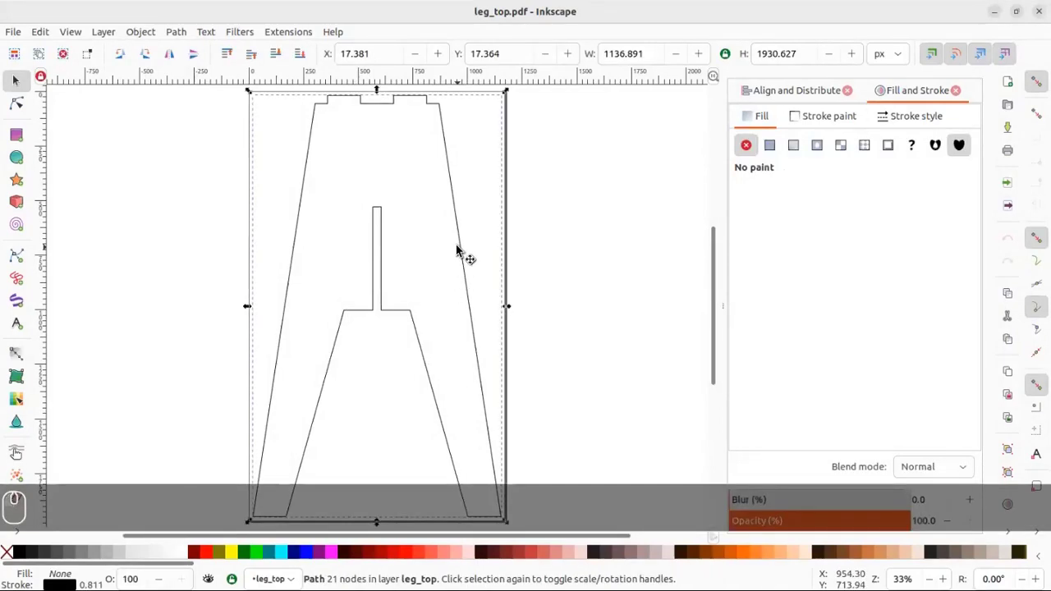
click(460, 175)
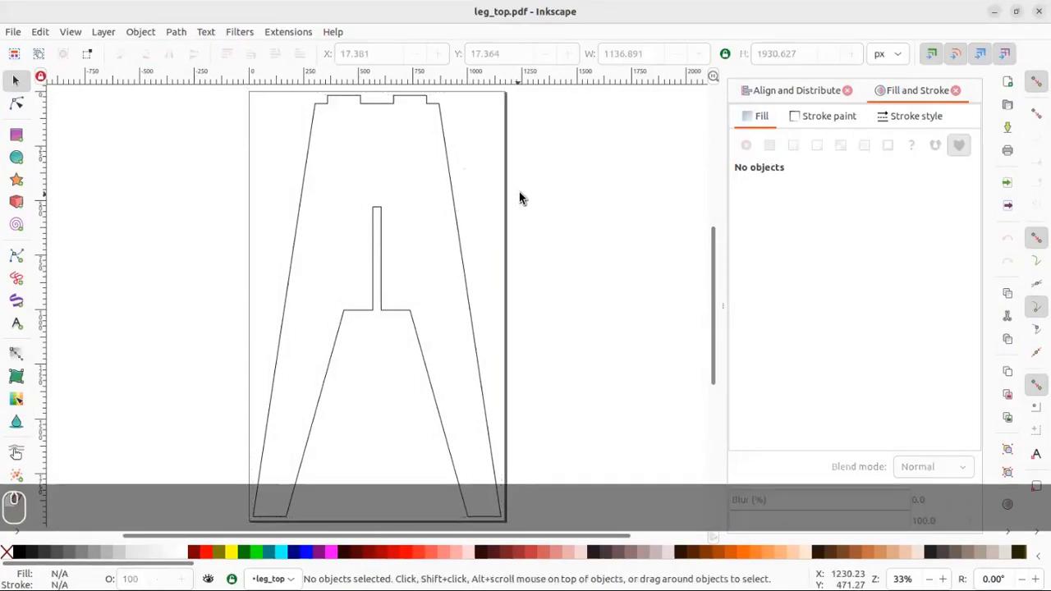
click(459, 227)
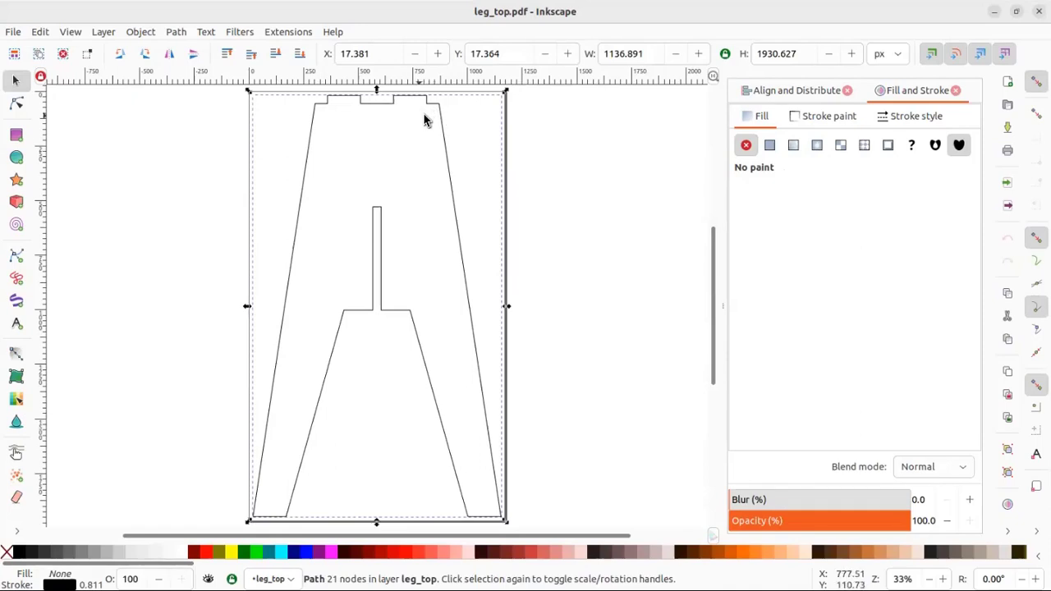
click(546, 122)
- Try moving the outer corner node of the leg's upper tab with the Node tool and undo the change
scroll(429, 165, up, 5)
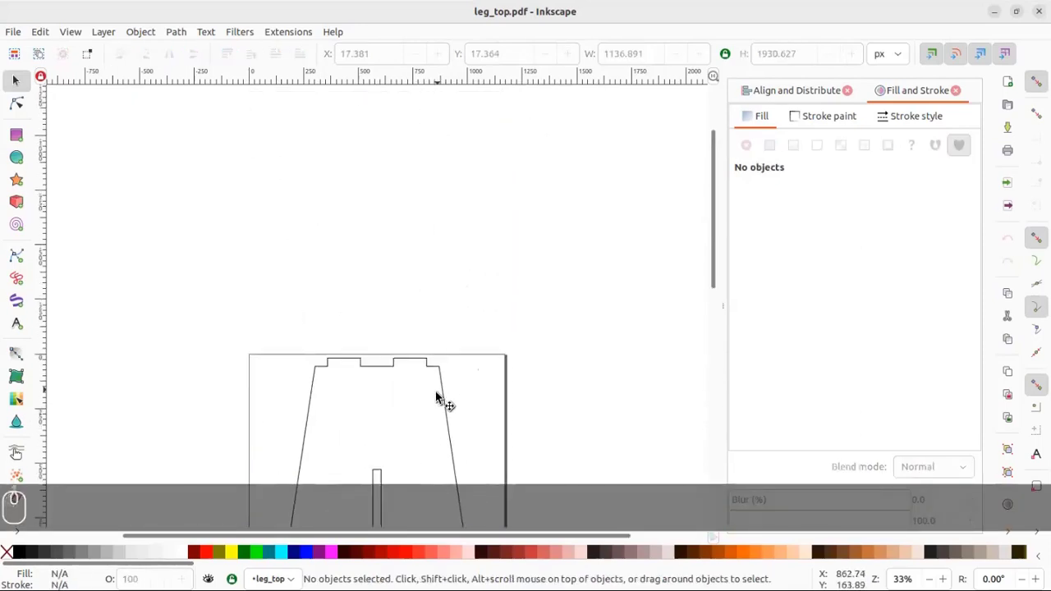
ctrl+scroll(427, 361, up, 8)
ctrl+scroll(422, 304, down, 4)
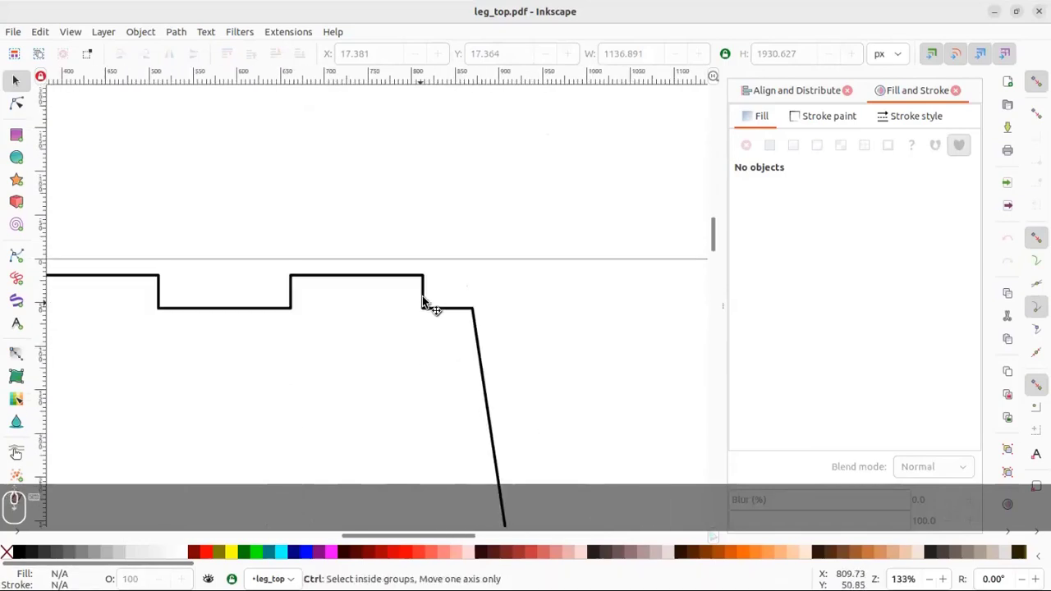
click(424, 311)
click(17, 104)
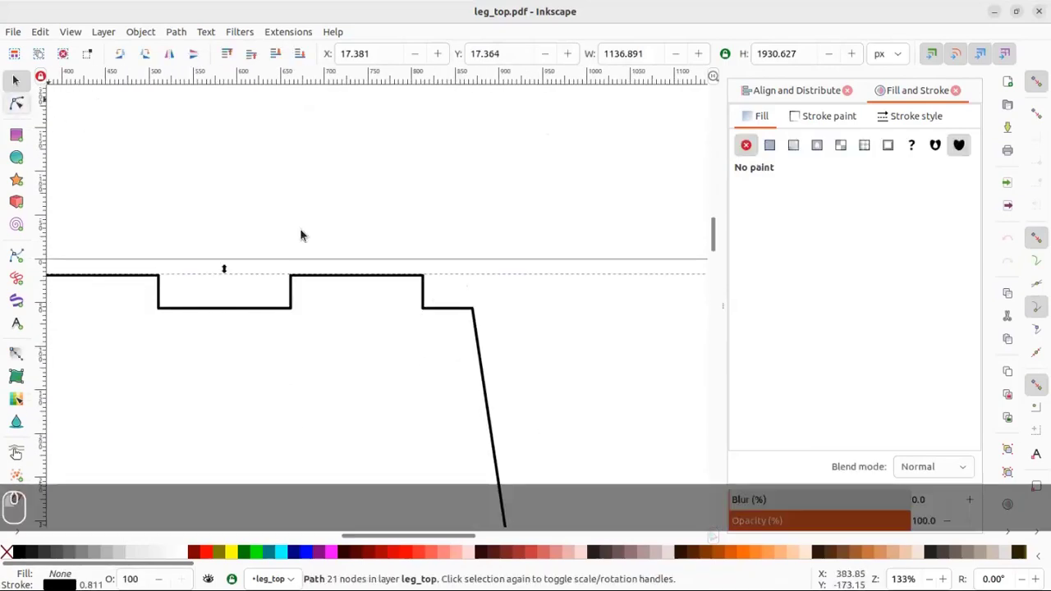
drag(423, 276, 465, 261)
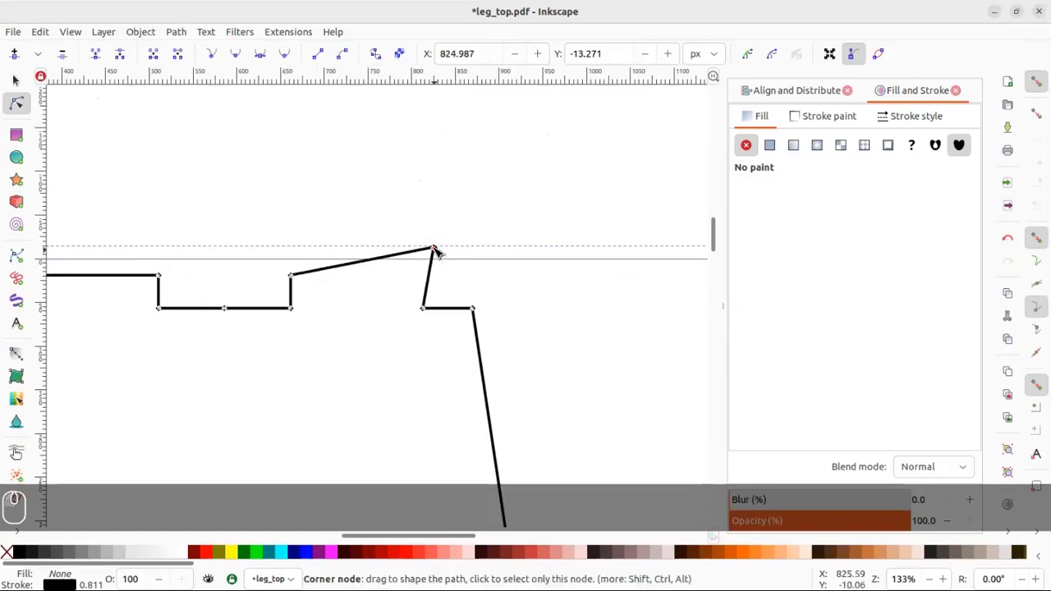
key(ctrl+z)
key(ctrl+z)
- Try moving the upper corner node of the central slot, undo the change and return to the Selector tool
scroll(425, 254, down, 15)
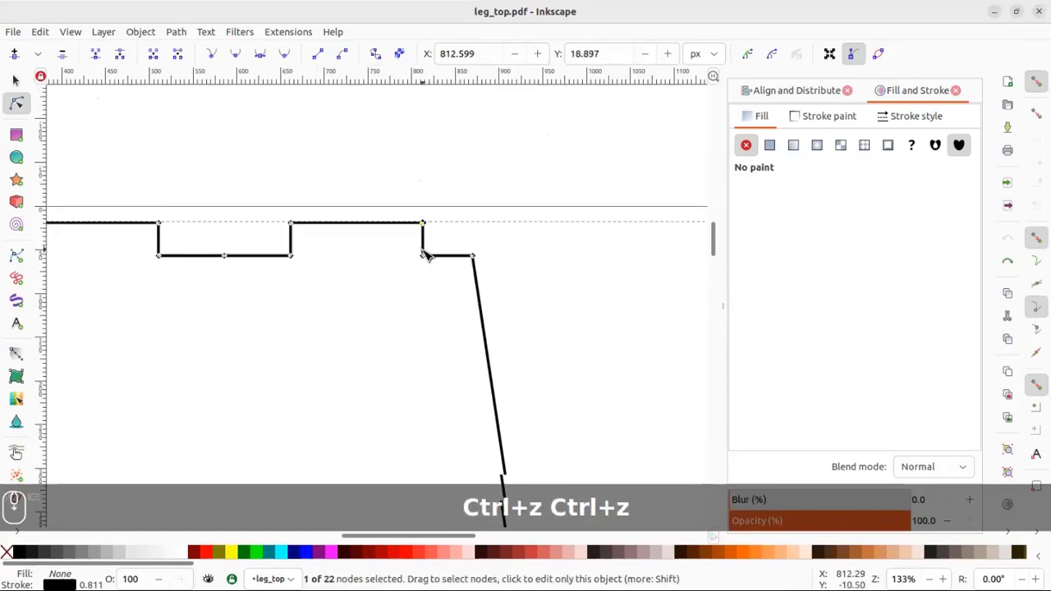
drag(241, 195, 287, 177)
key(ctrl+z)
click(15, 80)
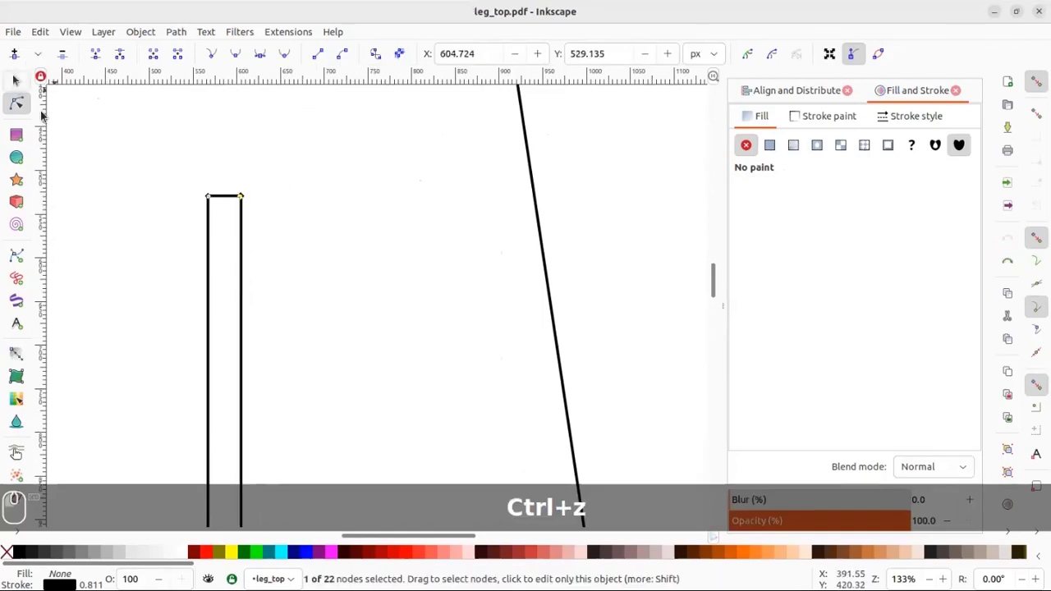
ctrl+scroll(336, 284, down, 8)
ctrl+scroll(345, 289, up, 4)
ctrl+scroll(389, 300, down, 1)
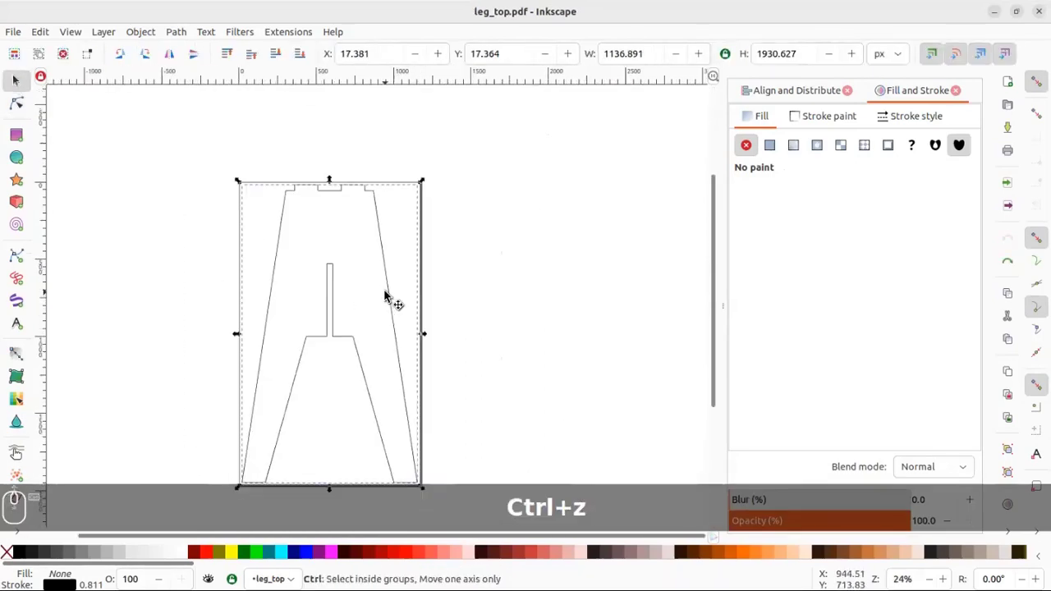
ctrl+scroll(449, 312, up, 4)
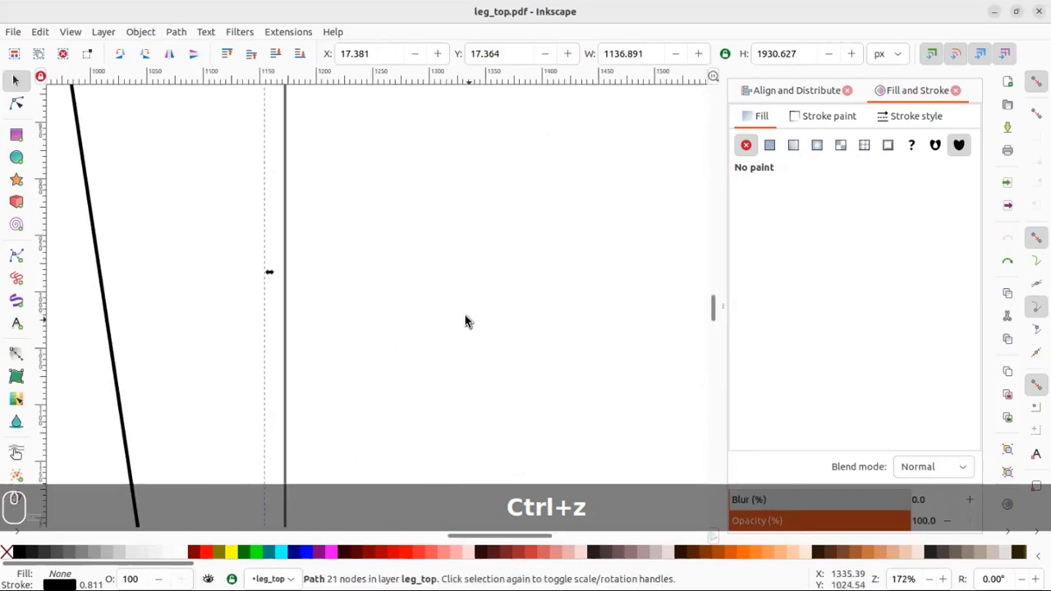
ctrl+scroll(425, 318, down, 6)
ctrl+scroll(375, 277, up, 2)
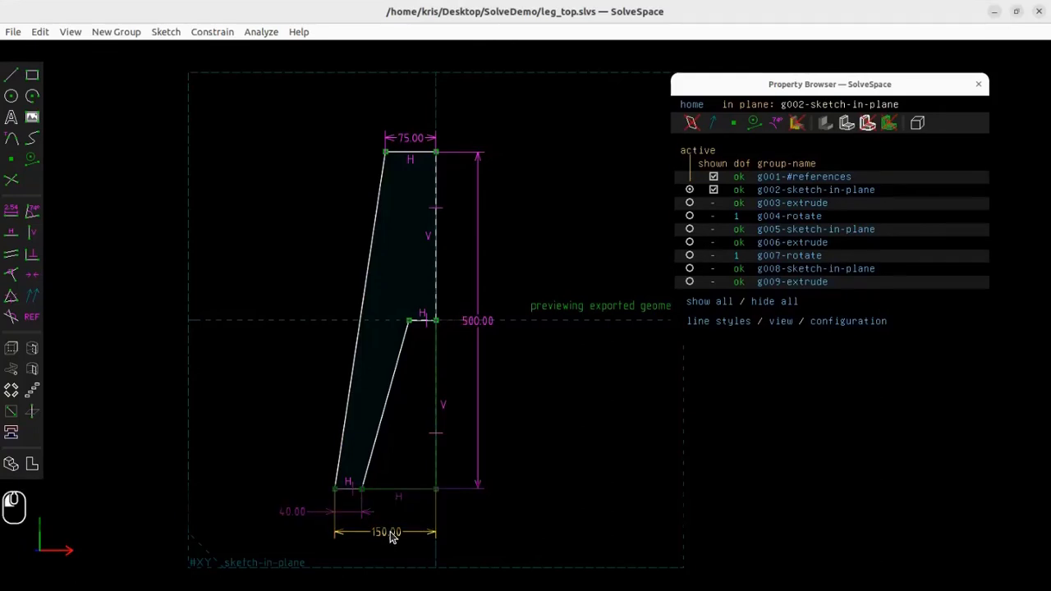
- Move the foot's 40 mm dimension label slightly outward in the half-leg sketch
drag(296, 512, 288, 508)
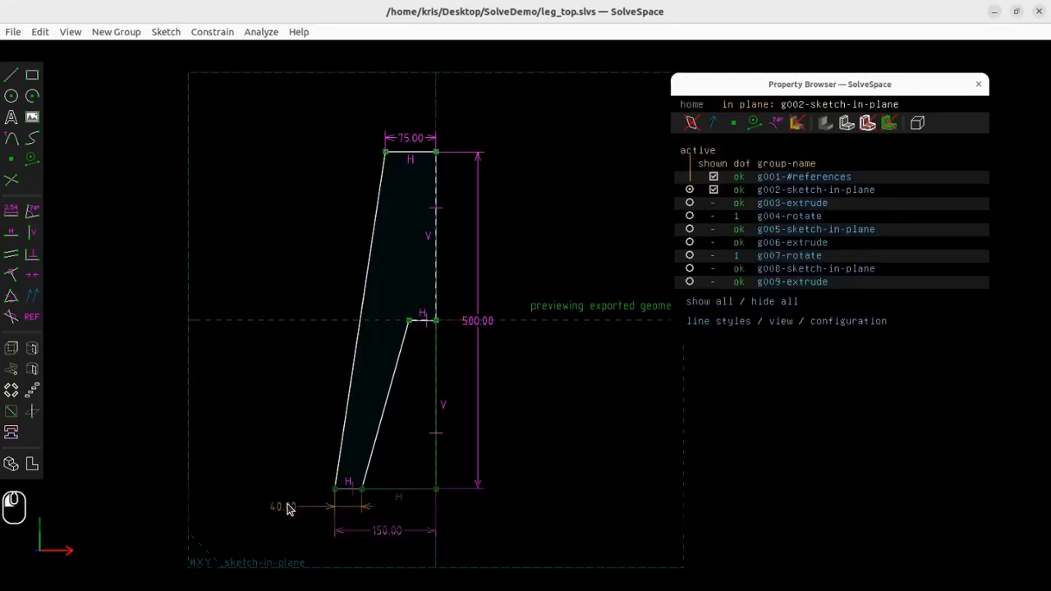